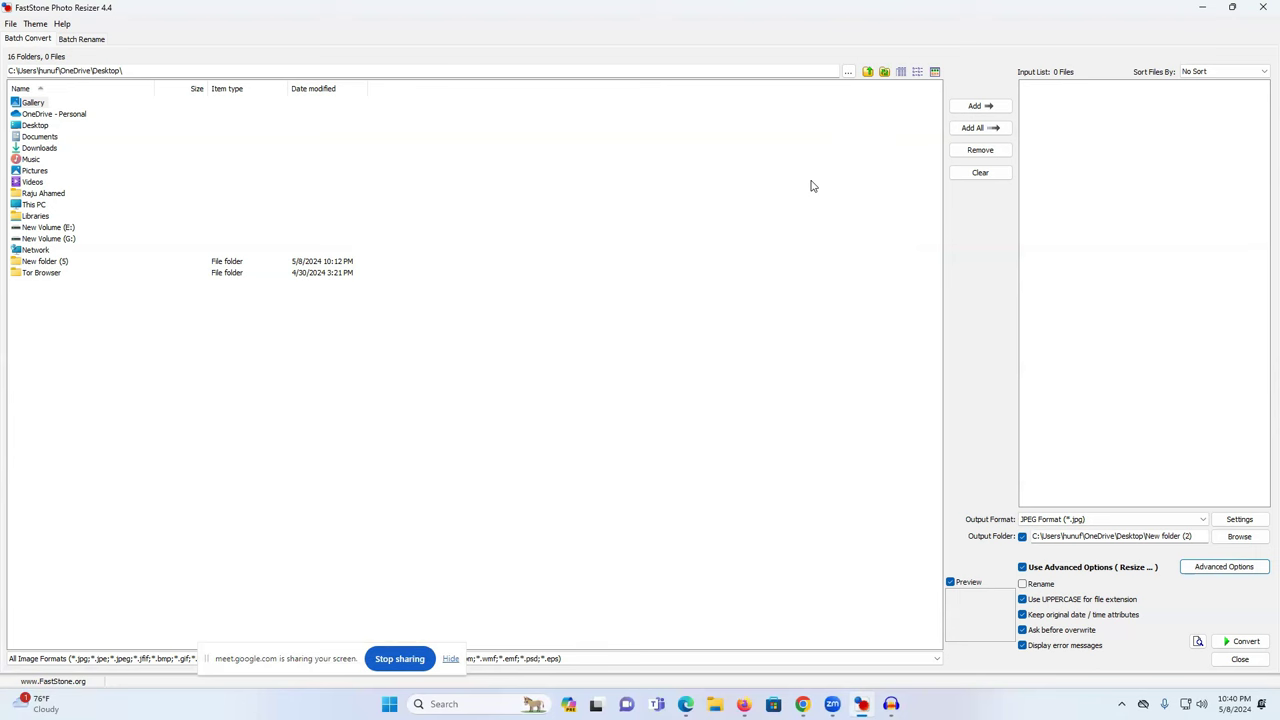
Close FastStone Photo Resizer and minimise the Freepik Contributor browser window.
left_click(1262, 6)
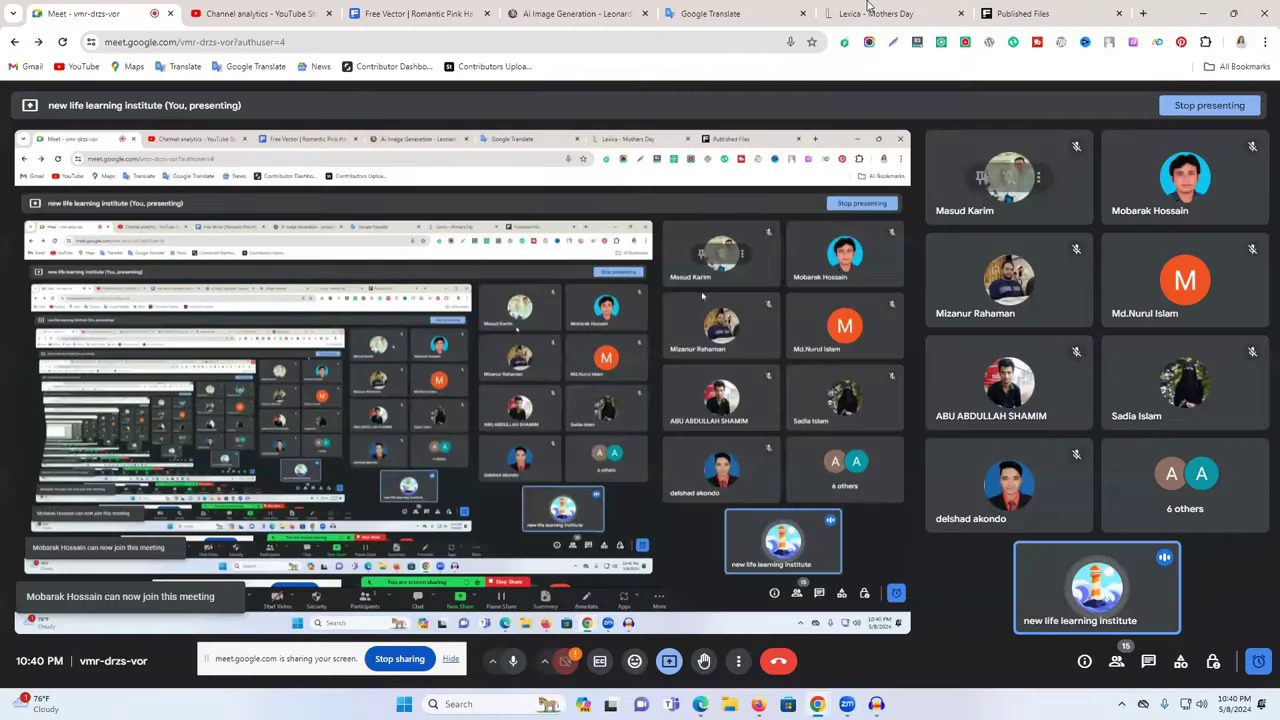
left_click(868, 8)
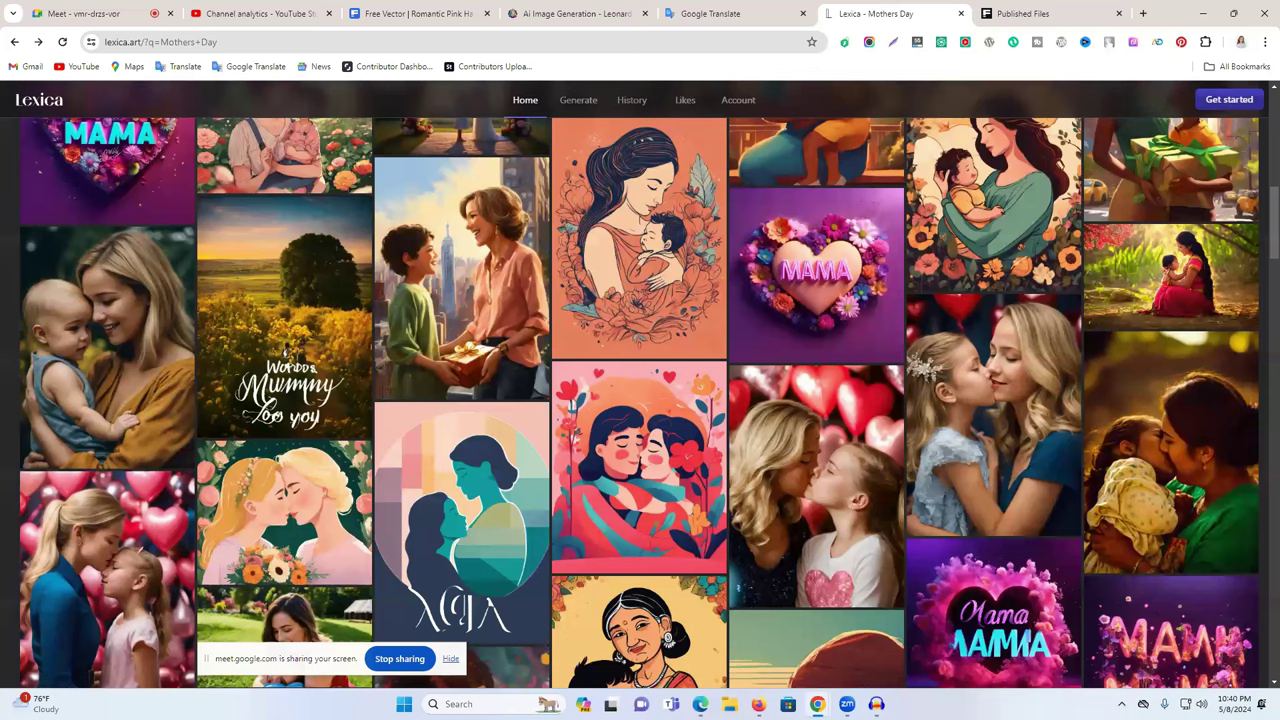
key("alt+Tab")
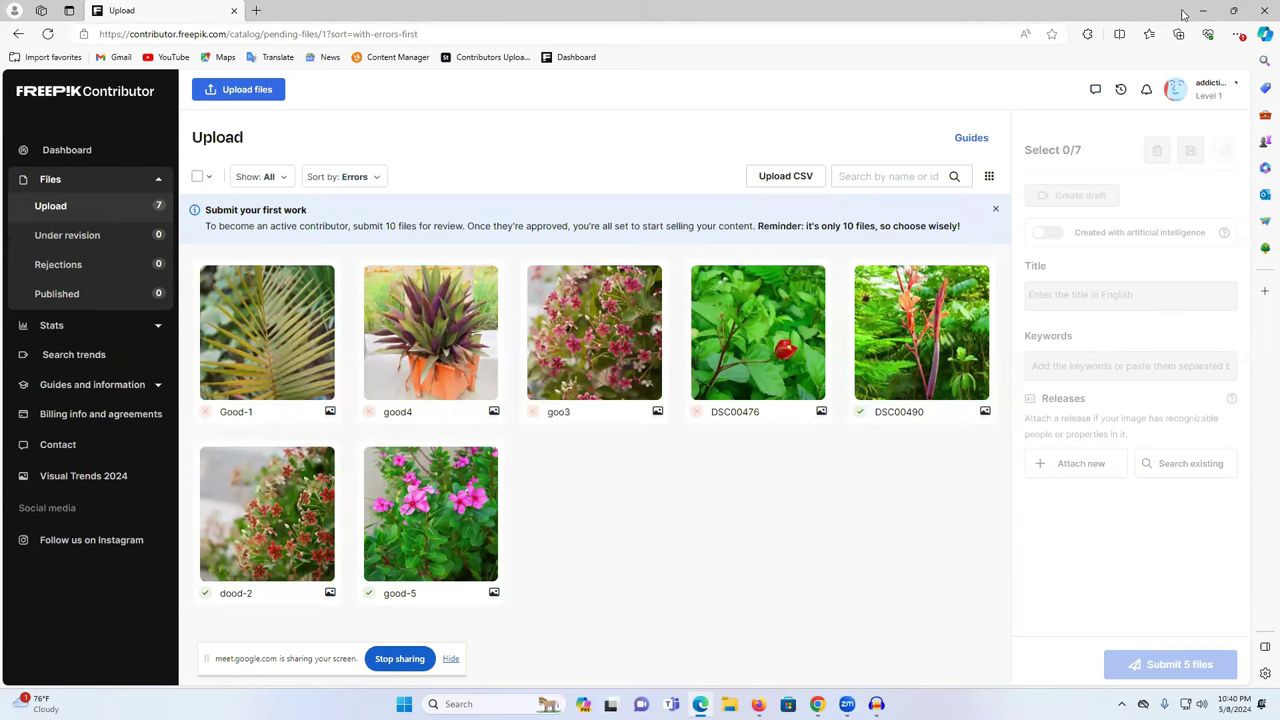
left_click(1232, 10)
left_click(1130, 8)
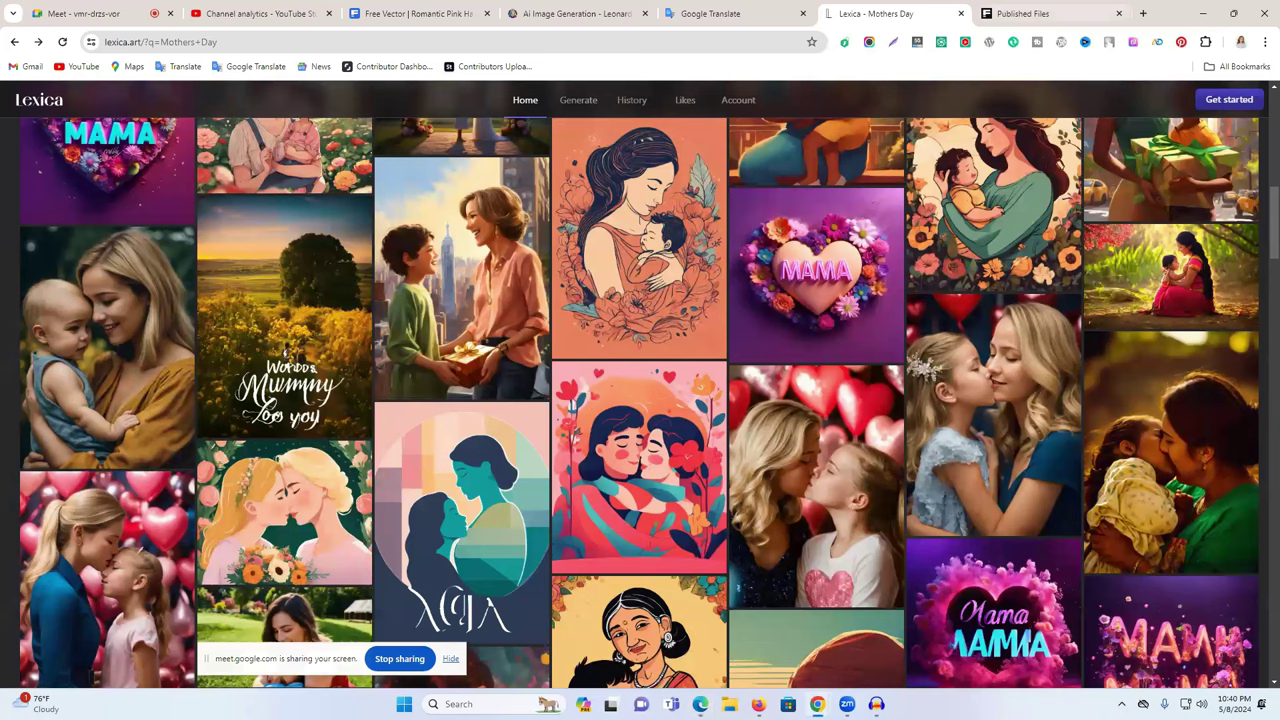
Launch Adobe Photoshop 2020 and minimise the Facebook browser window in front of it.
key("alt+Tab")
key("super")
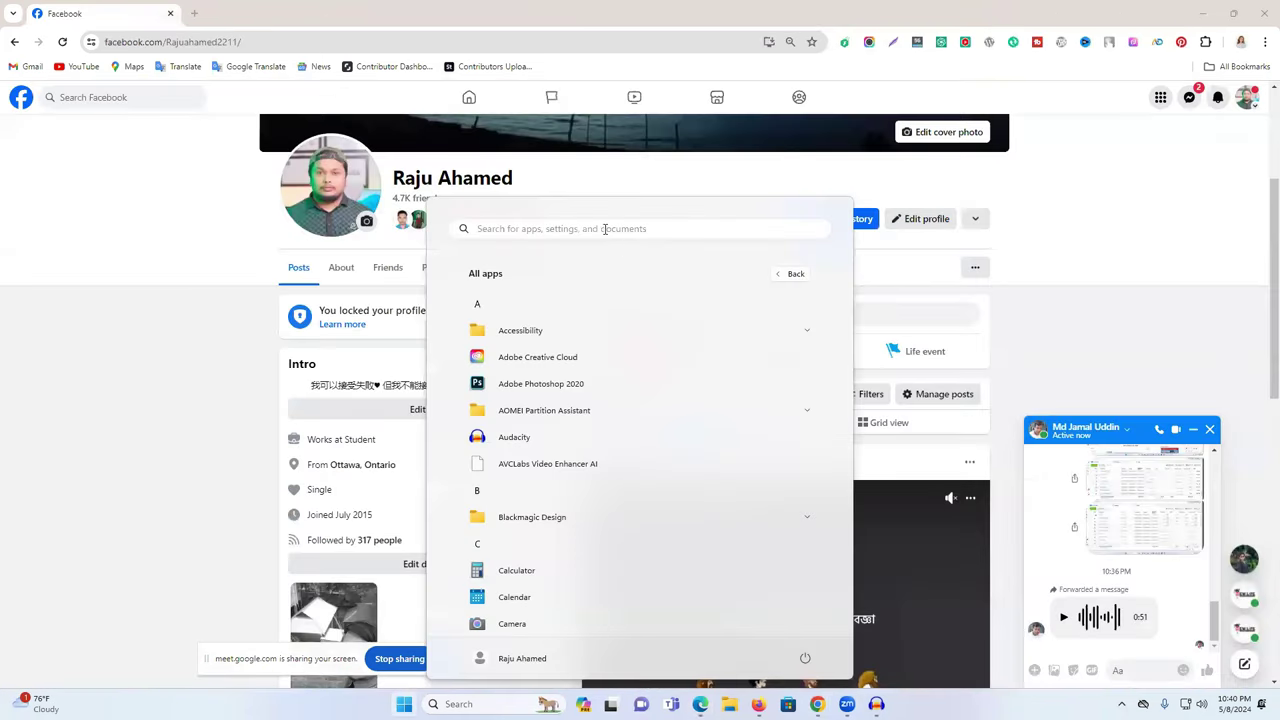
left_click(548, 384)
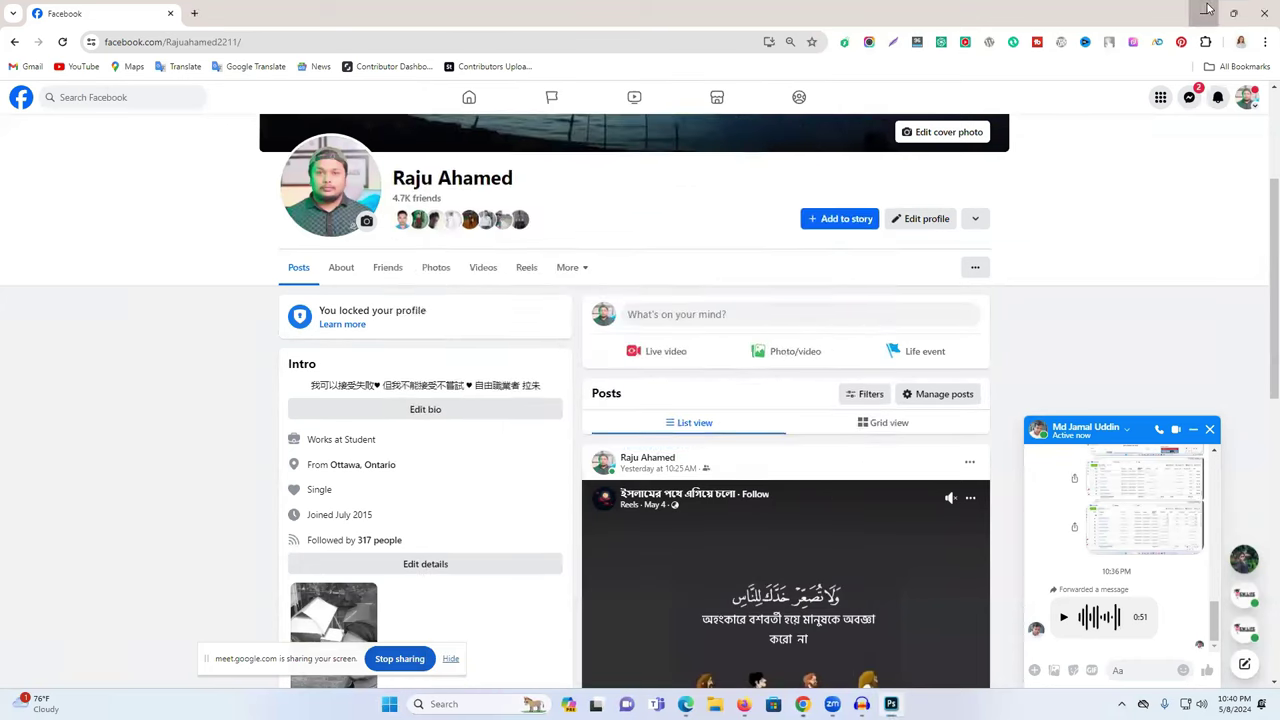
left_click(1202, 13)
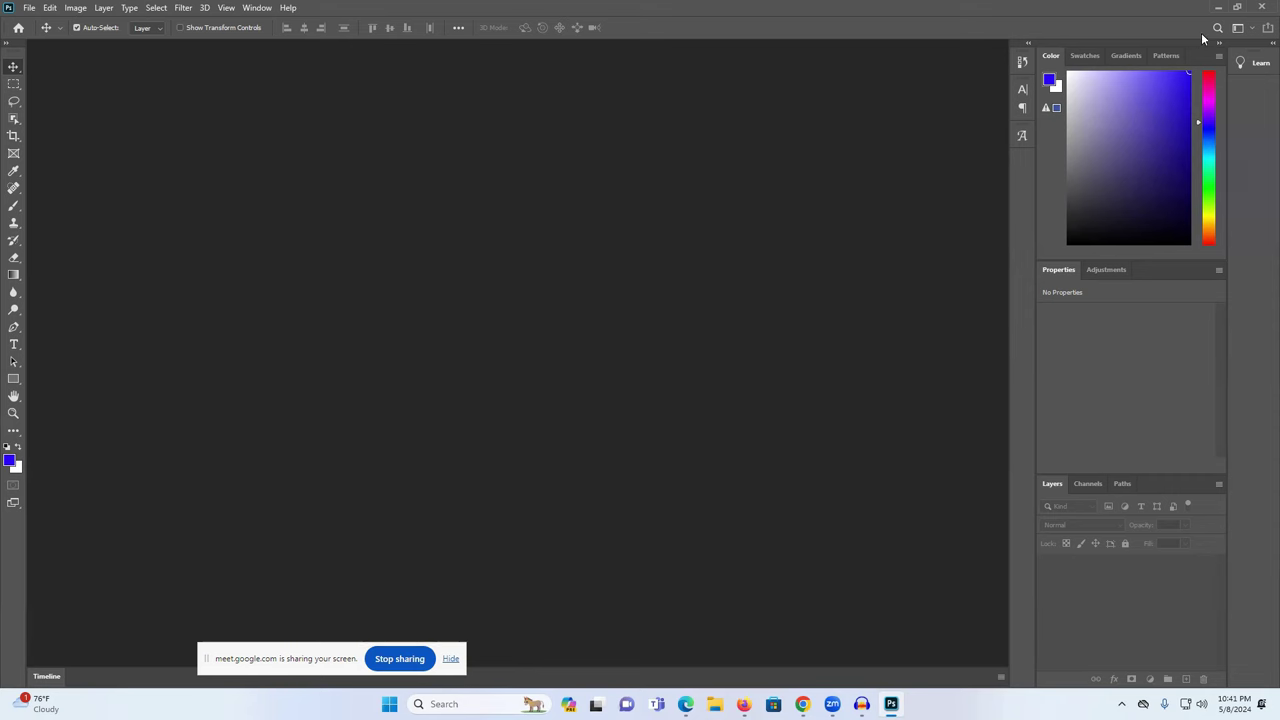
Minimise Photoshop and open the DCIM photo folder on USB Drive (F:) in File Explorer.
left_click(1217, 7)
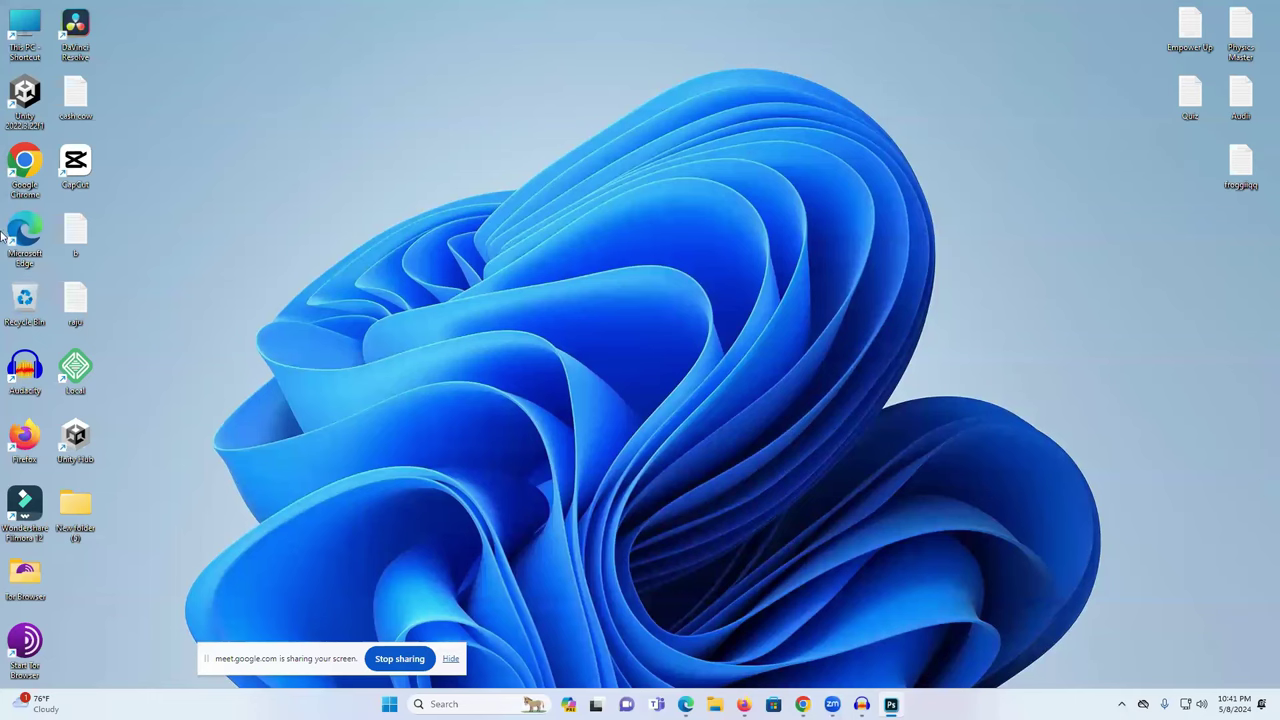
double_click(11, 37)
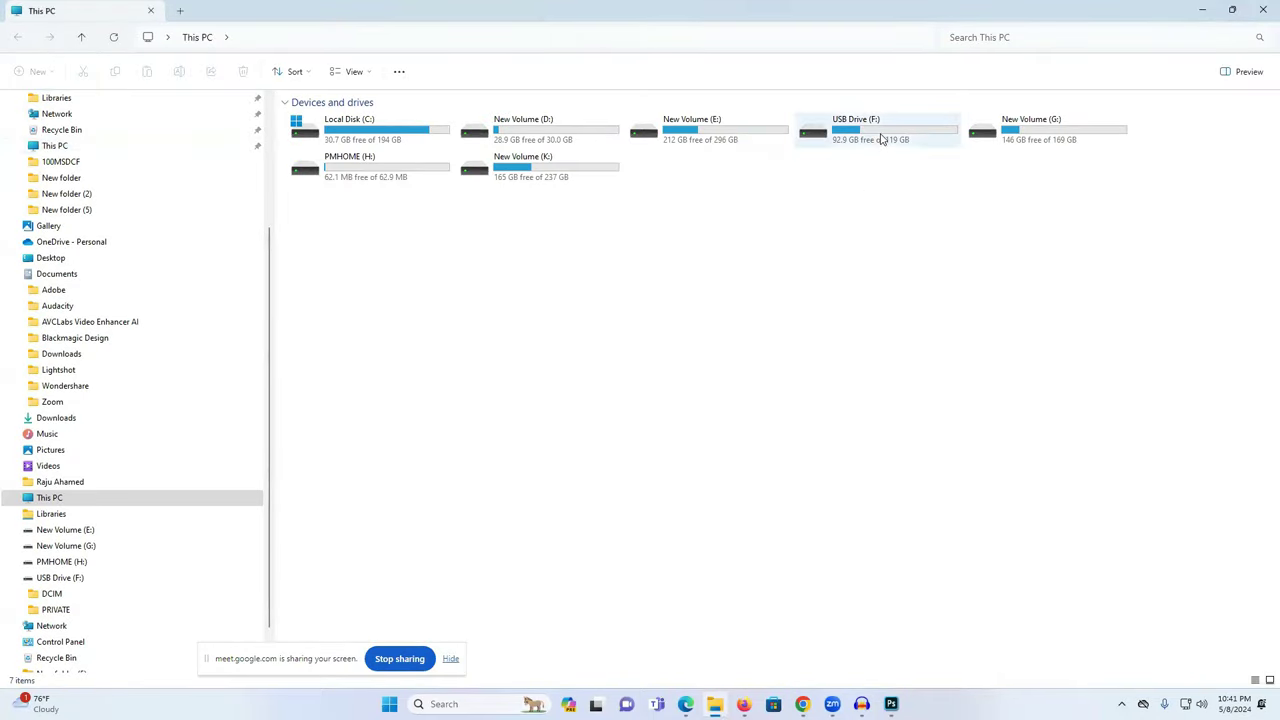
left_click(872, 143)
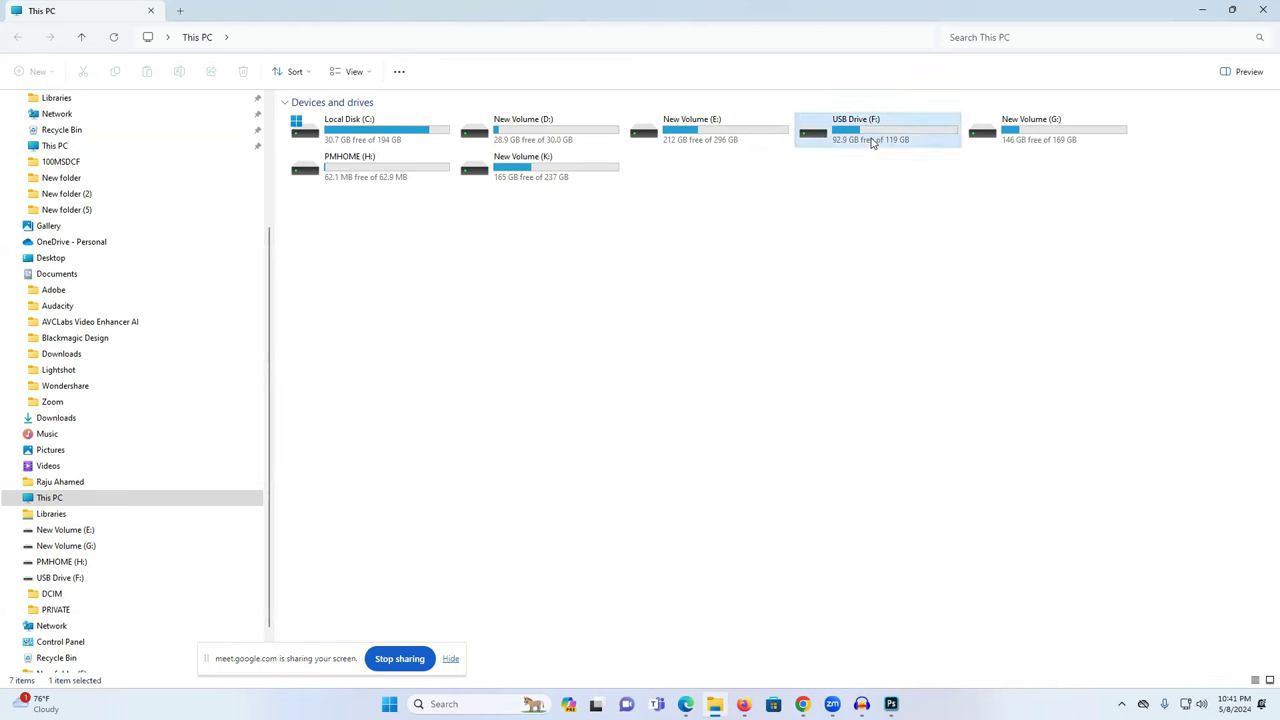
double_click(872, 143)
left_click(339, 130)
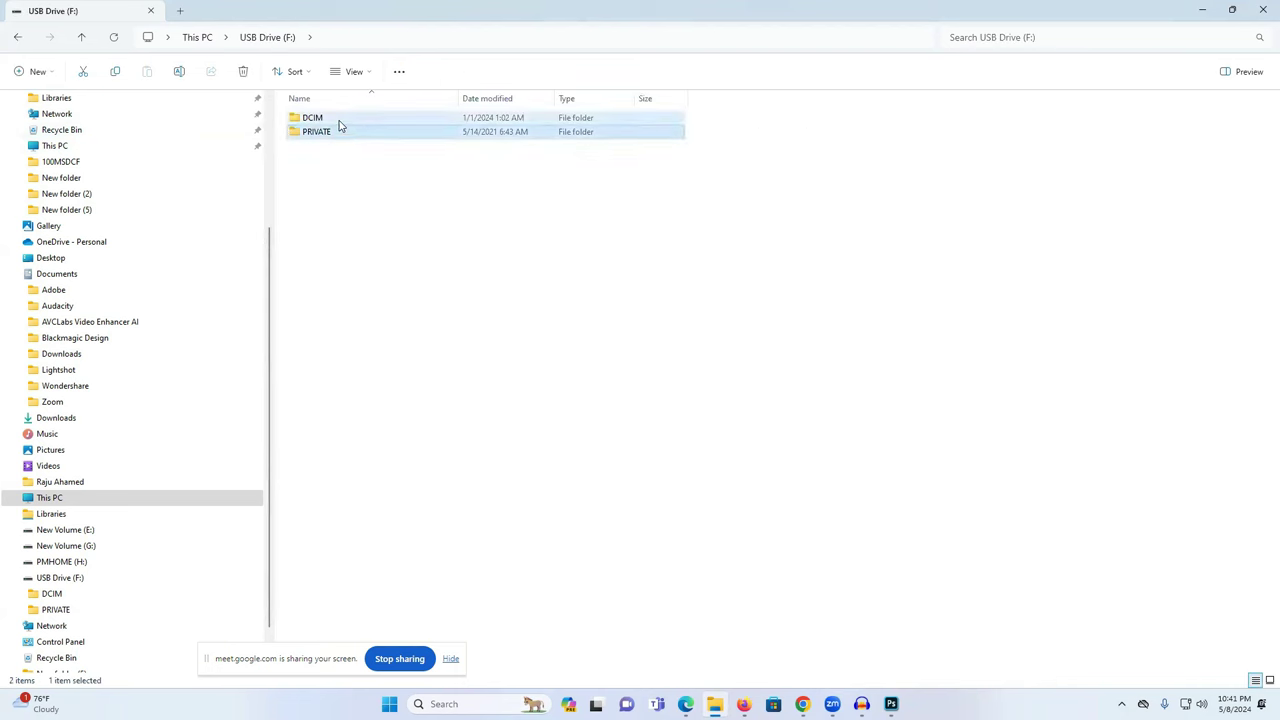
double_click(339, 122)
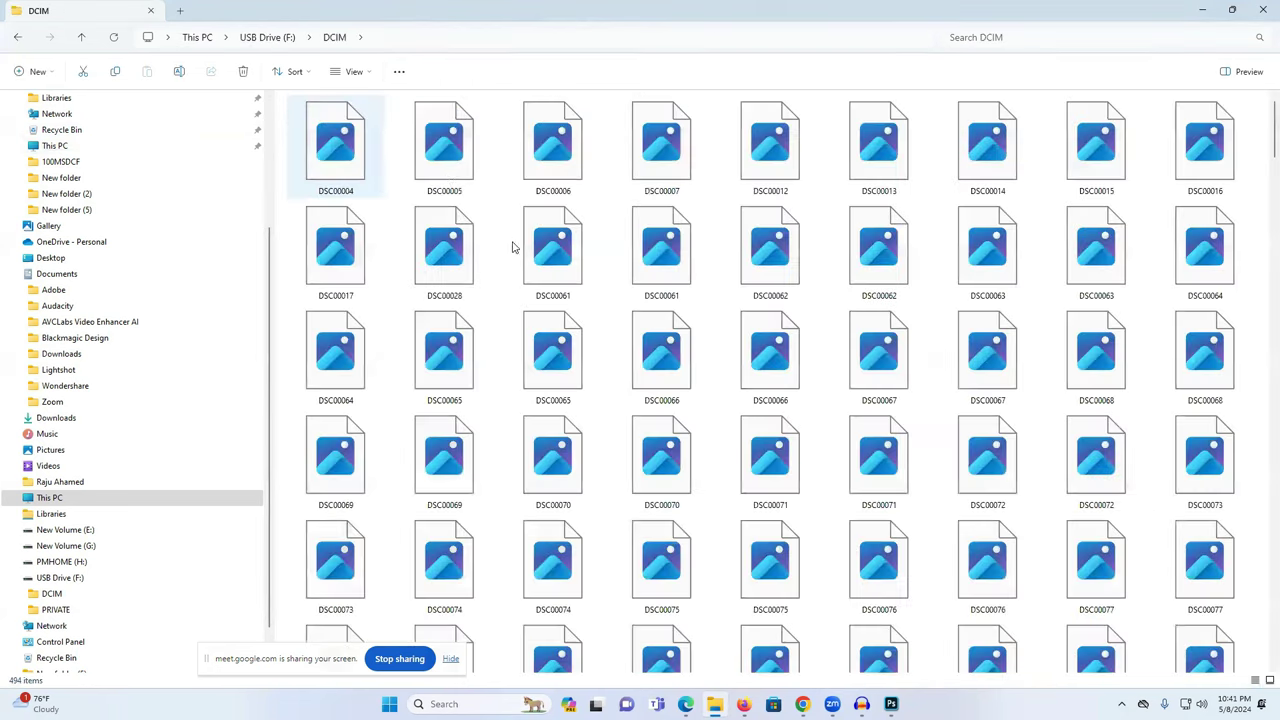
Look through the photos in the 100MSDCF folder for suitable pictures and close the window.
scroll(620, 400, "down", 20)
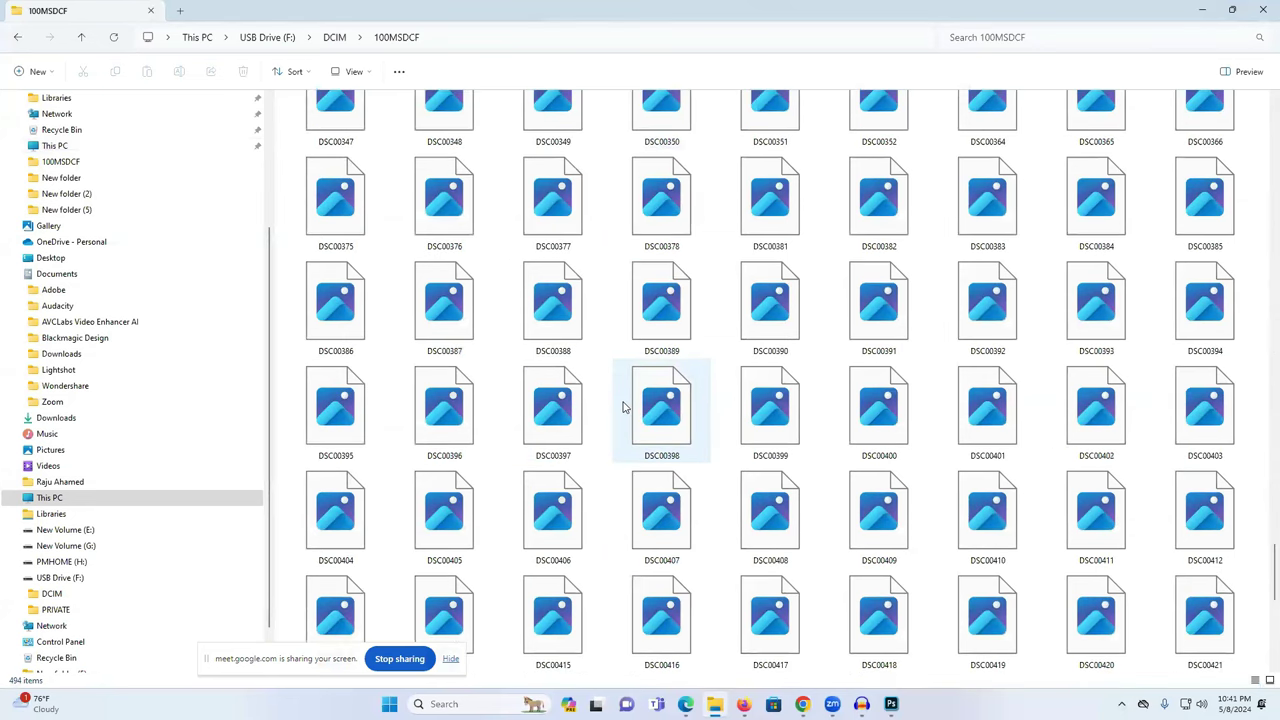
scroll(622, 407, "down", 5)
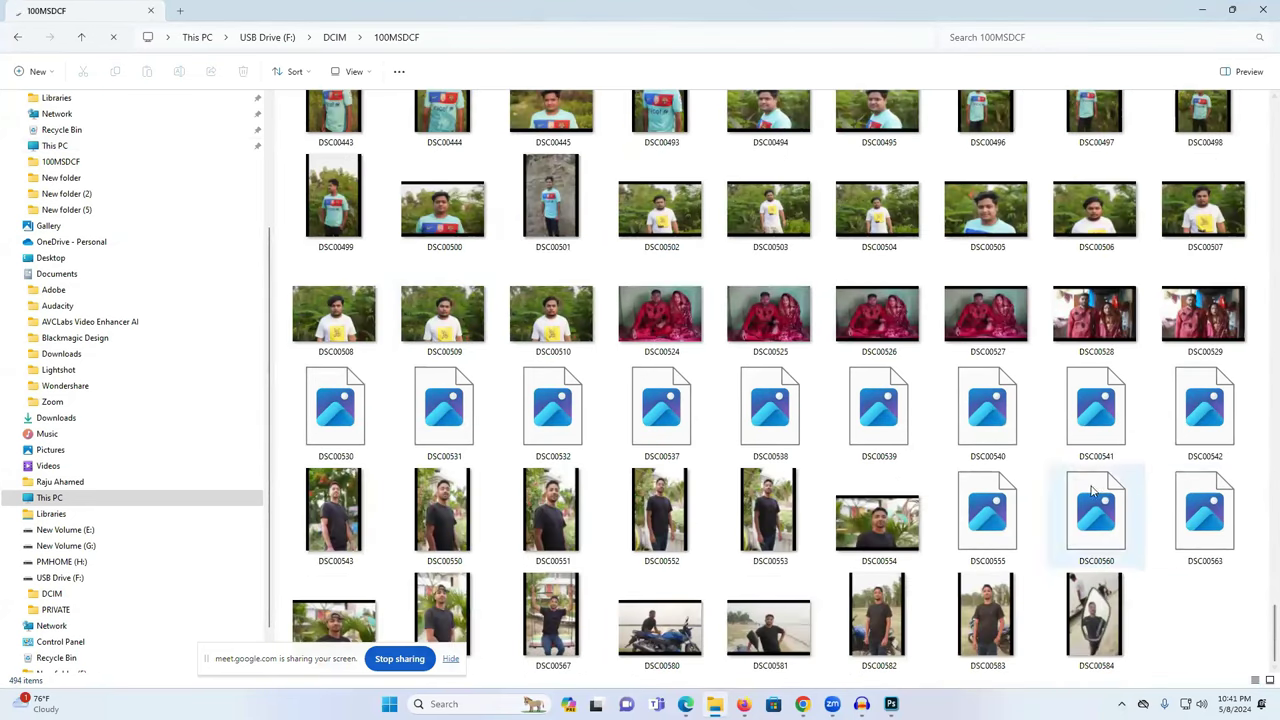
scroll(1092, 490, "up", 3)
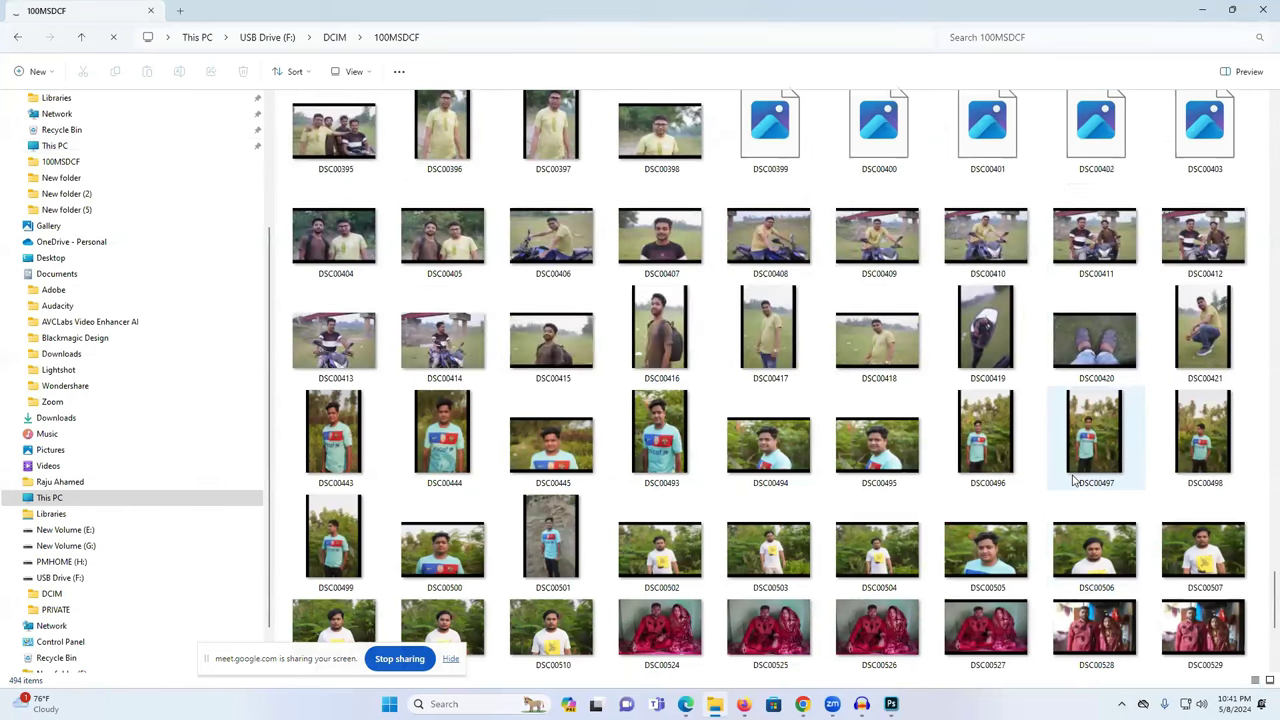
scroll(1075, 482, "up", 2)
scroll(1075, 482, "up", 10)
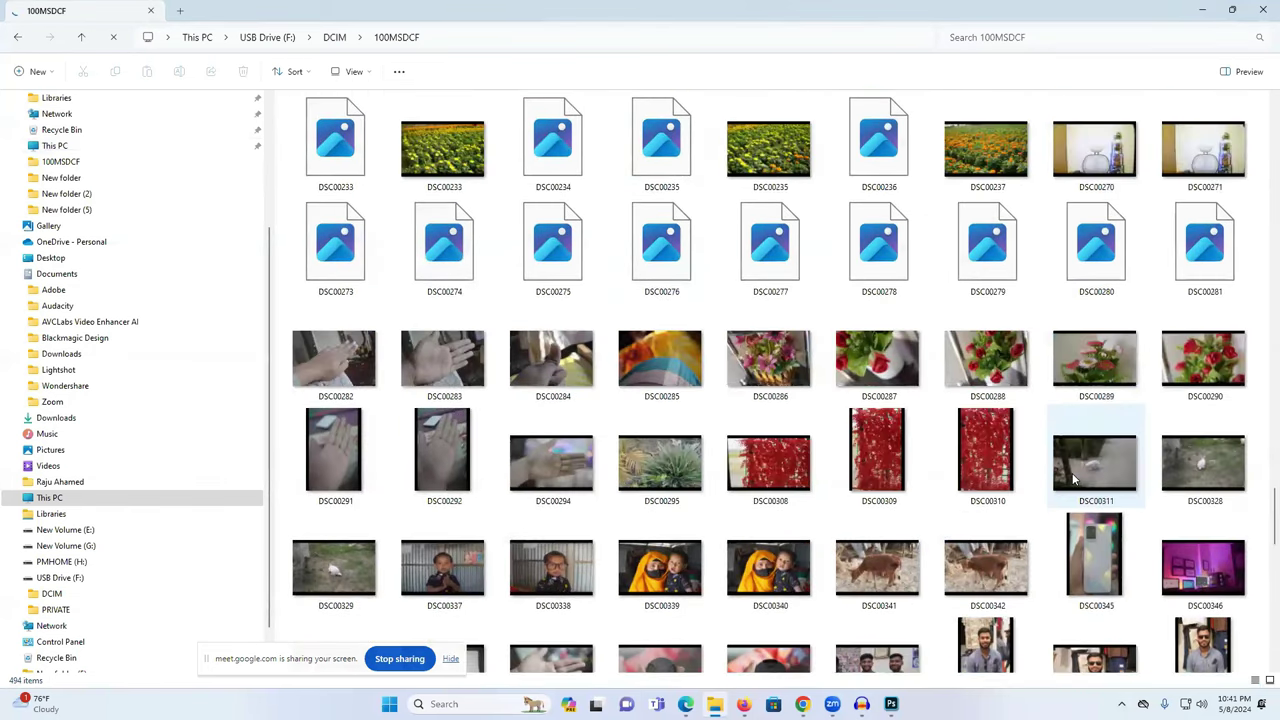
scroll(991, 372, "up", 5)
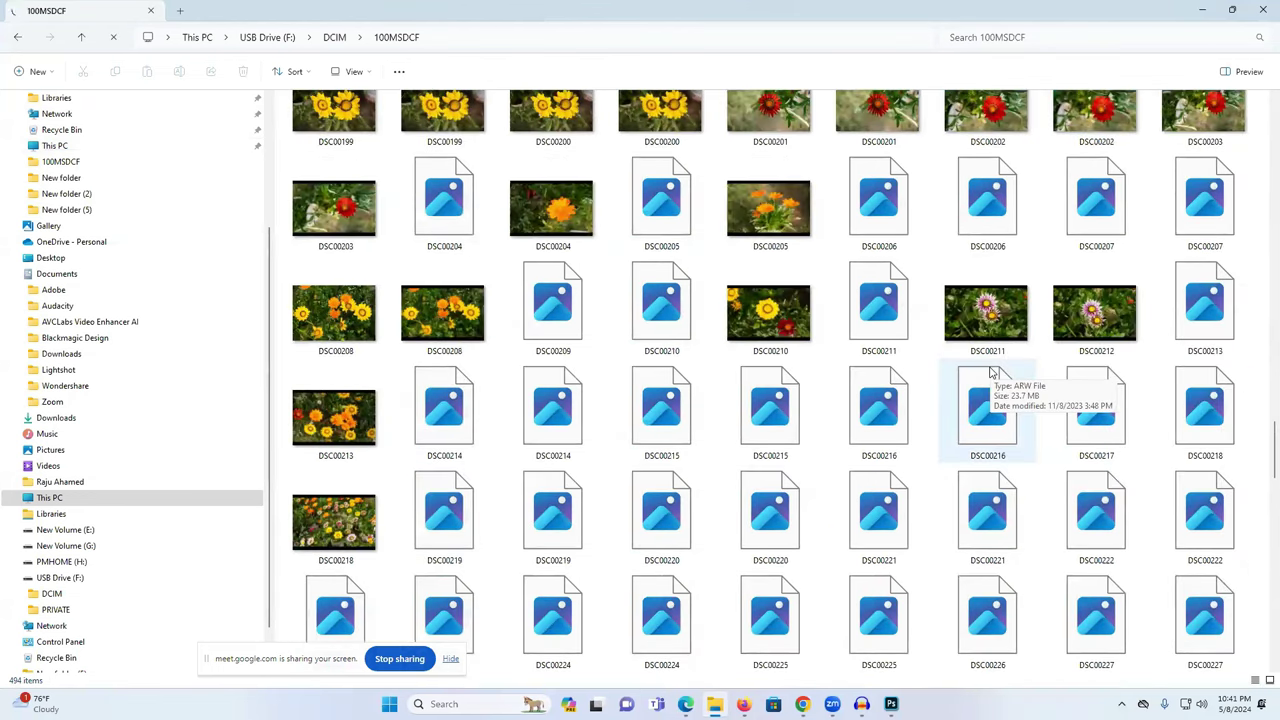
left_click(1259, 10)
Reopen This PC, check the PMHOME (H:) drive and go to New folder on New Volume (D:).
double_click(18, 20)
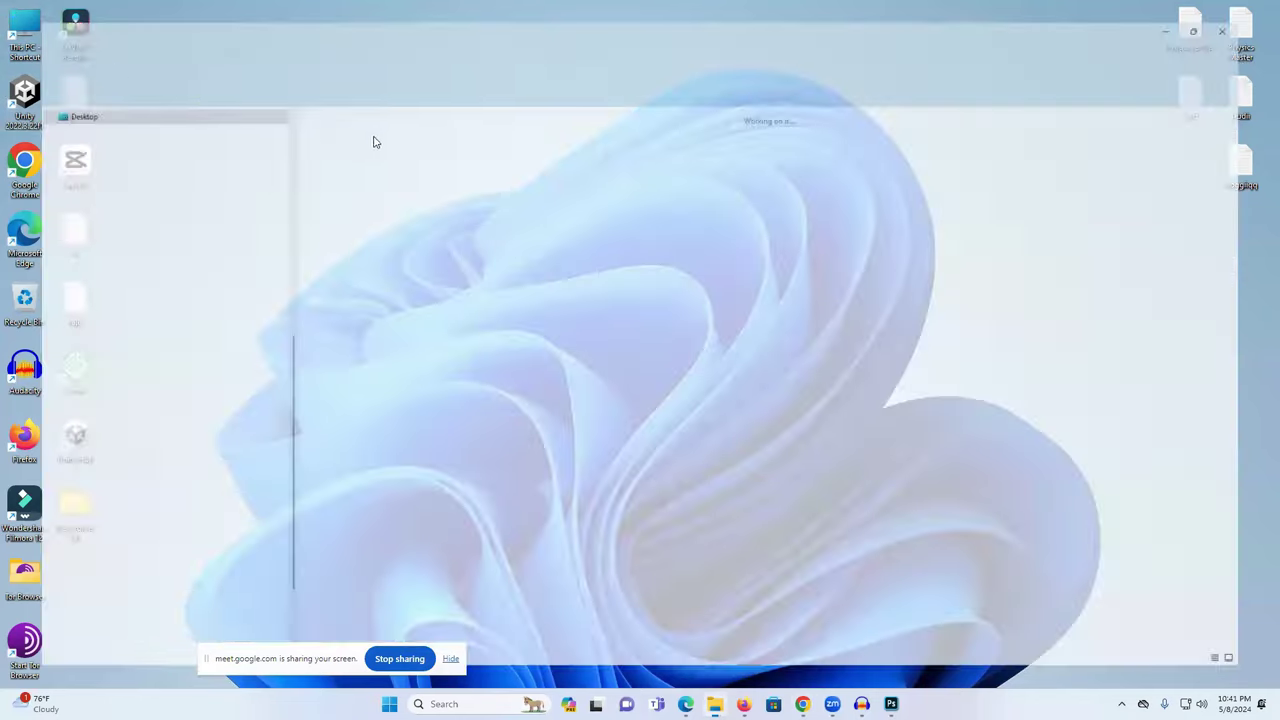
left_click(376, 171)
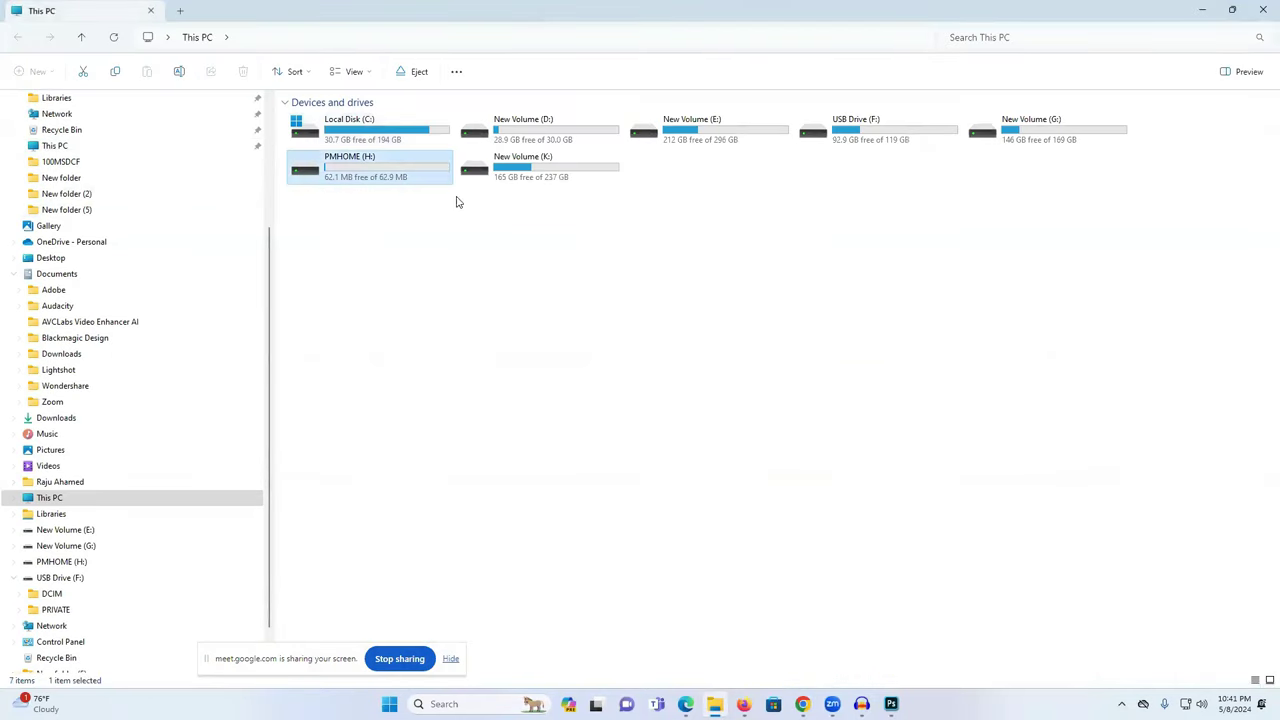
double_click(374, 182)
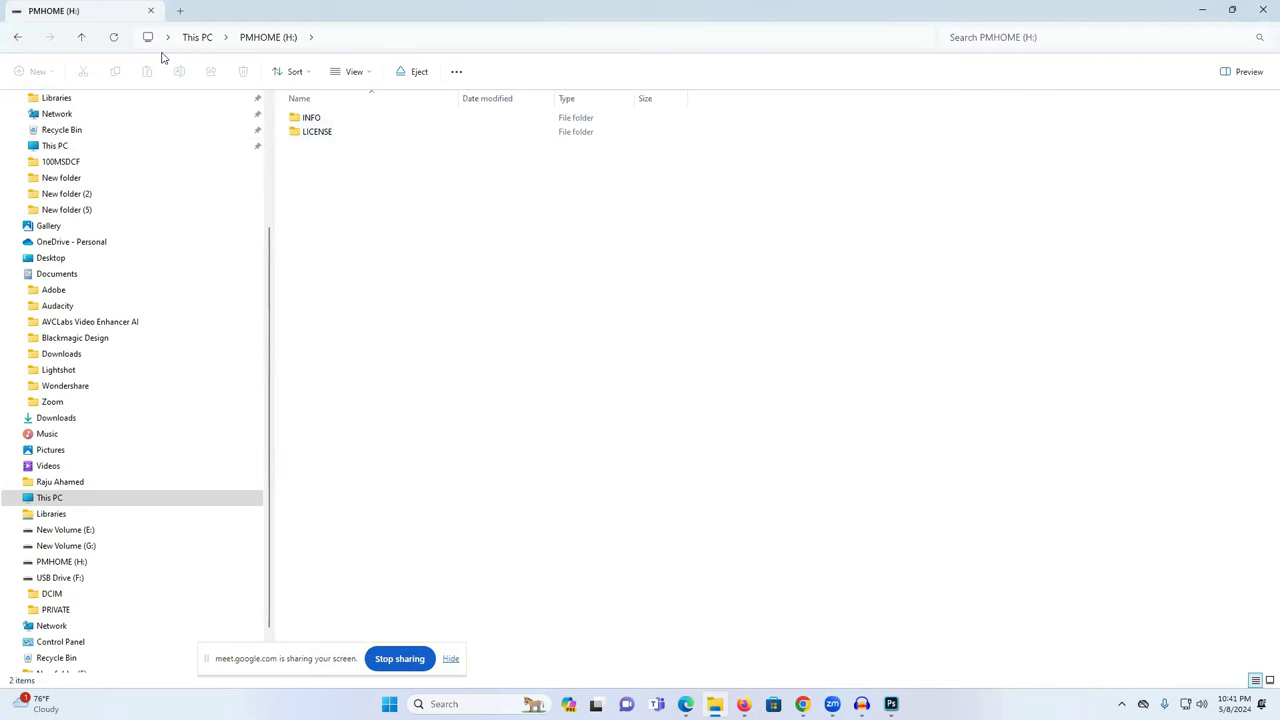
left_click(81, 37)
double_click(540, 135)
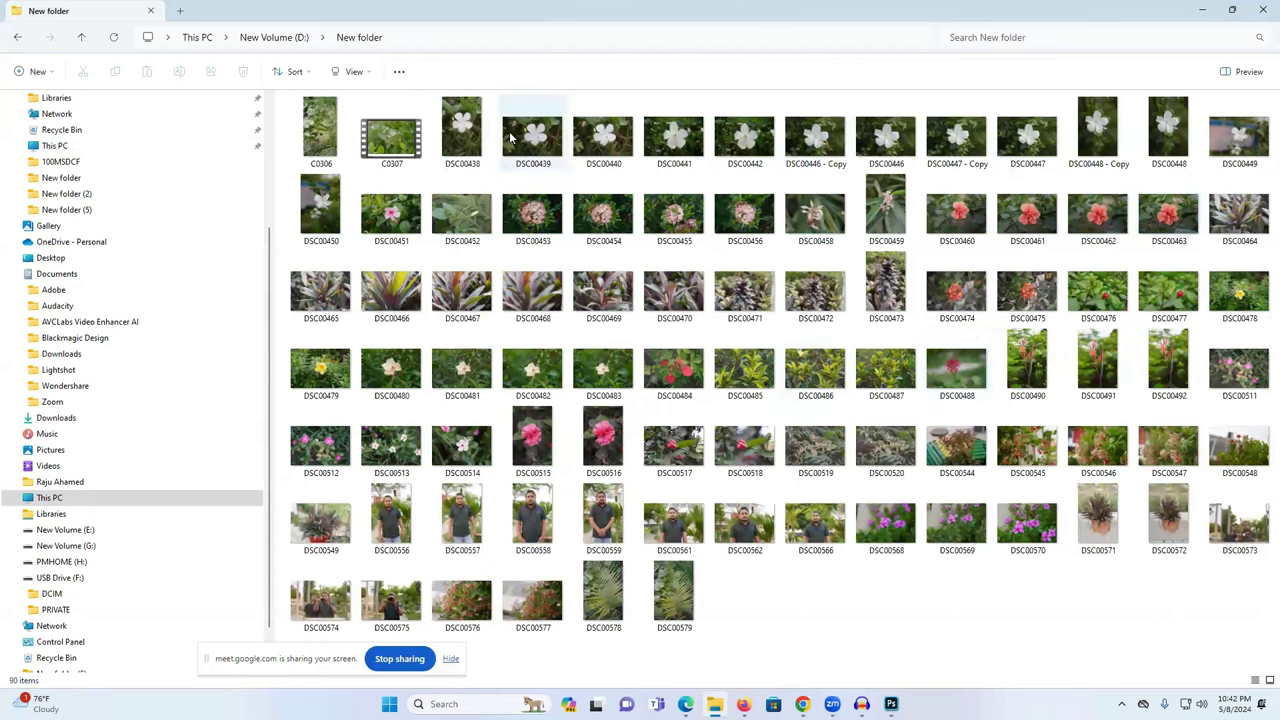
Open the flower photos DSC00438 and DSC00439 from New folder in Photoshop.
left_click(466, 126)
key("shift+Right")
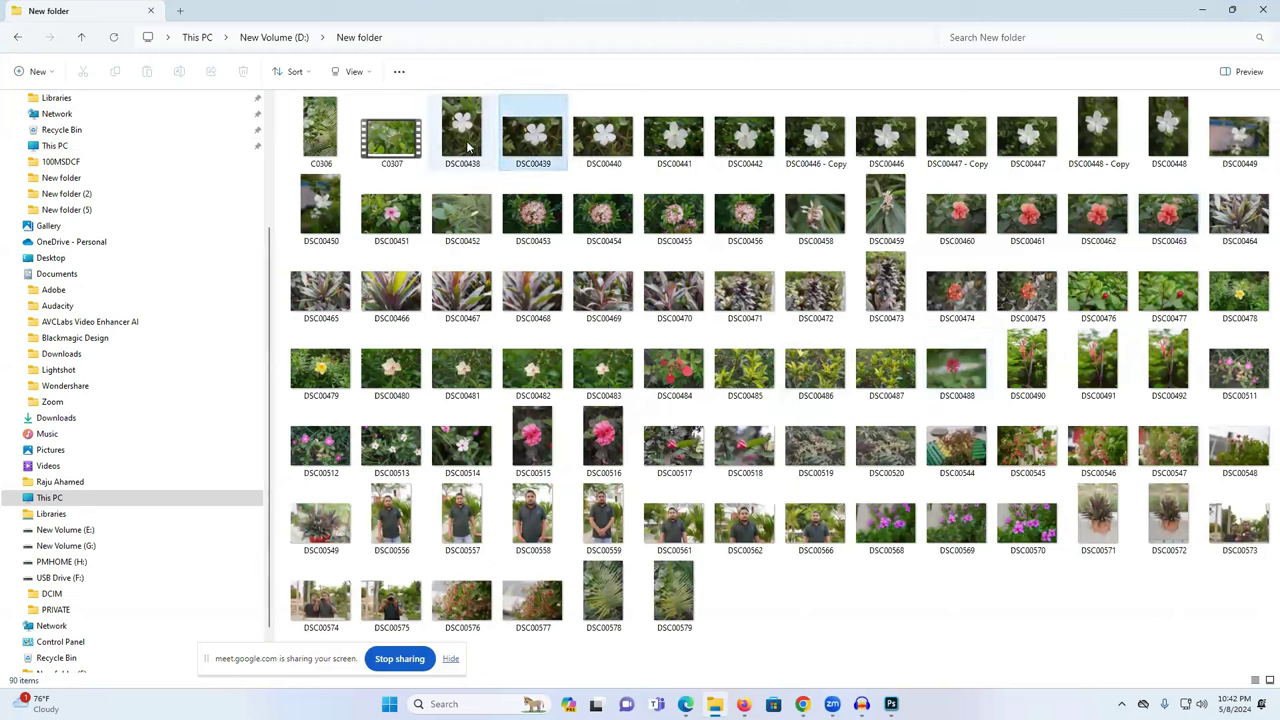
left_click_drag(476, 145, 609, 314)
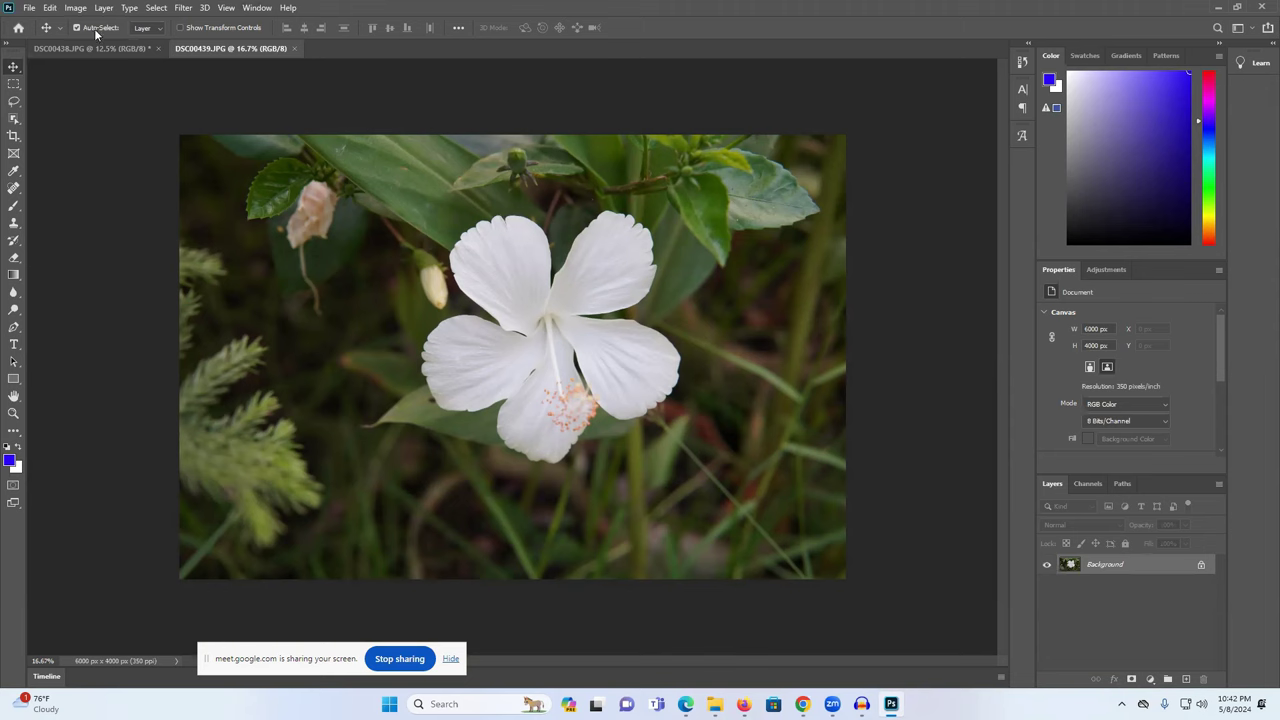
Set the resolution of DSC00439.JPG to 300 pixels/inch with Image Size.
left_click(74, 8)
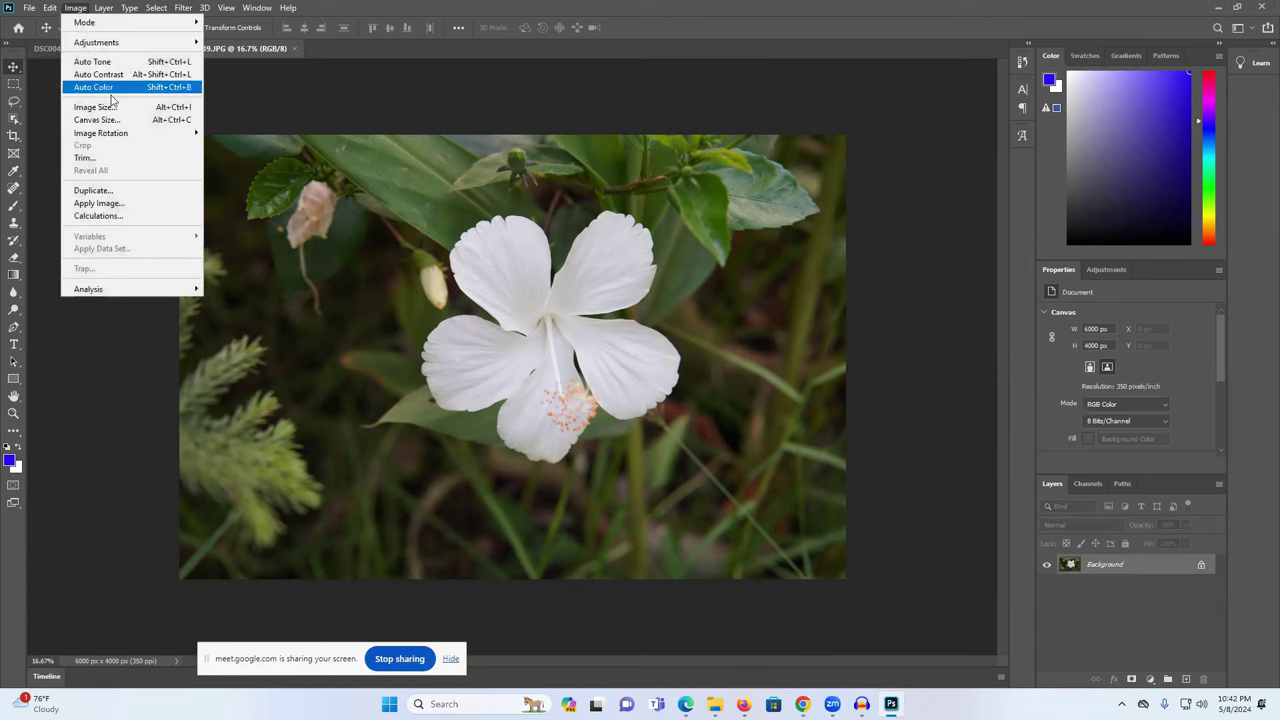
left_click(100, 107)
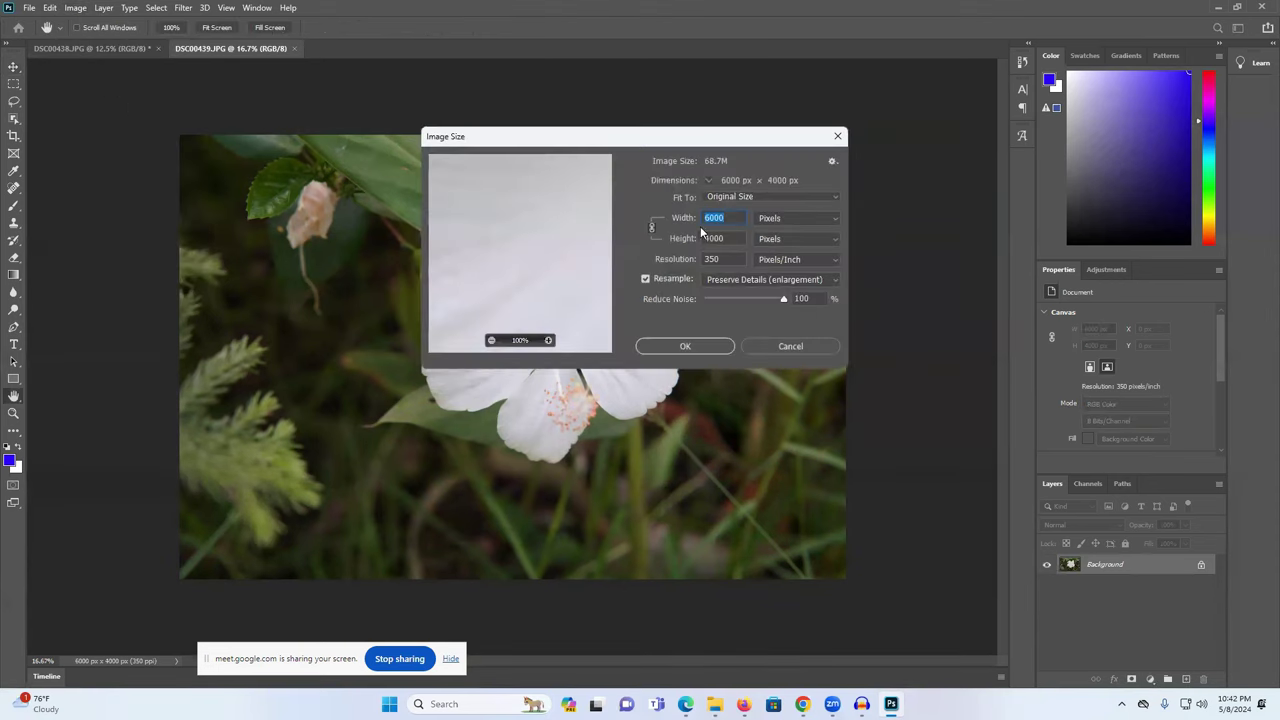
double_click(720, 263)
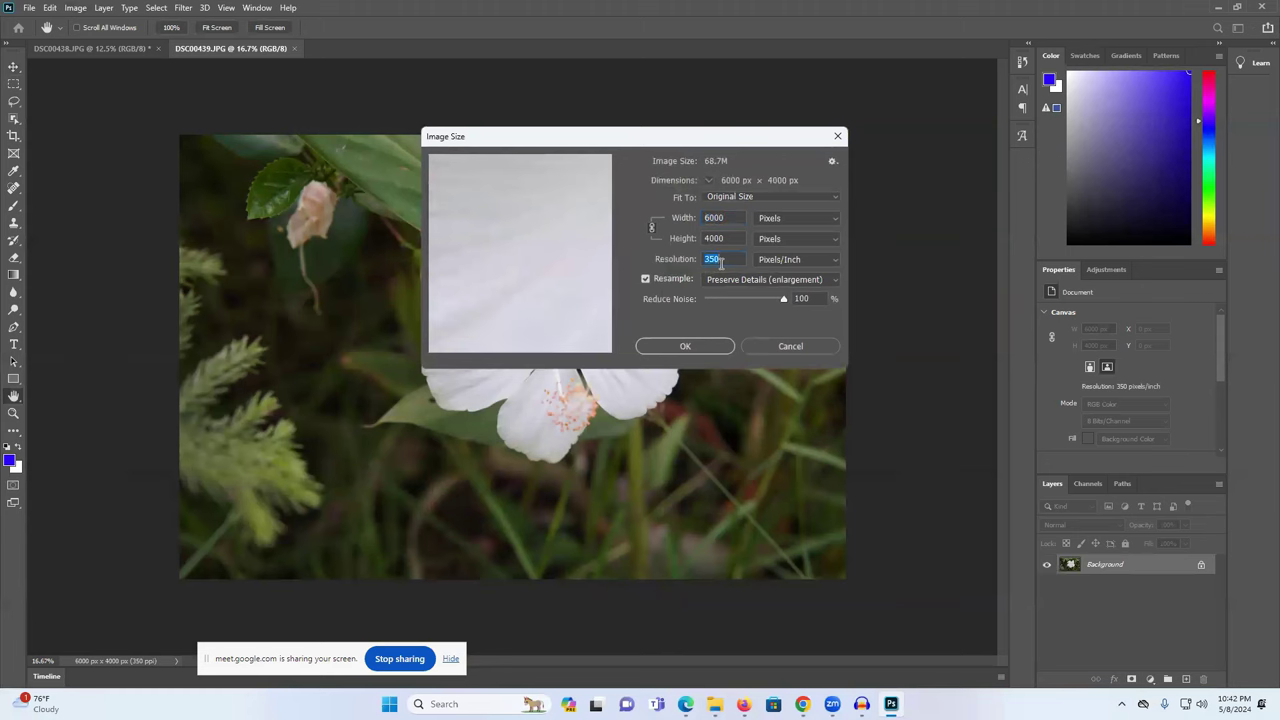
type("300")
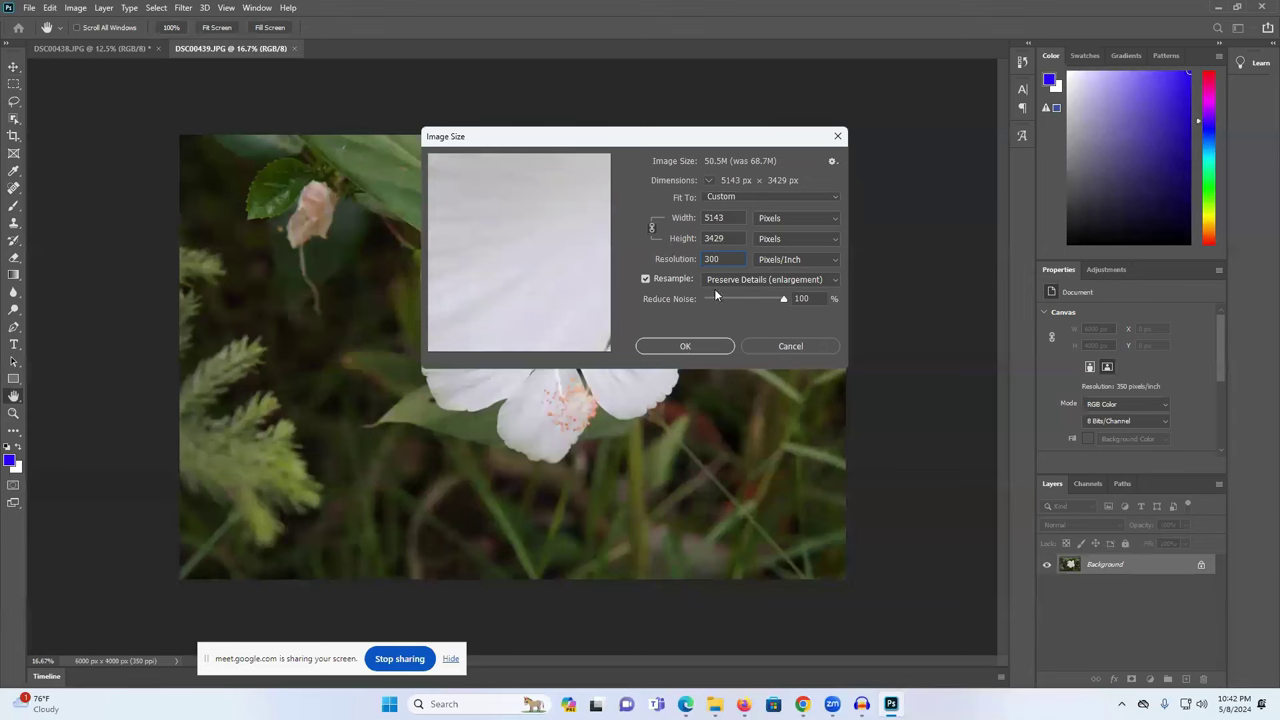
left_click(685, 346)
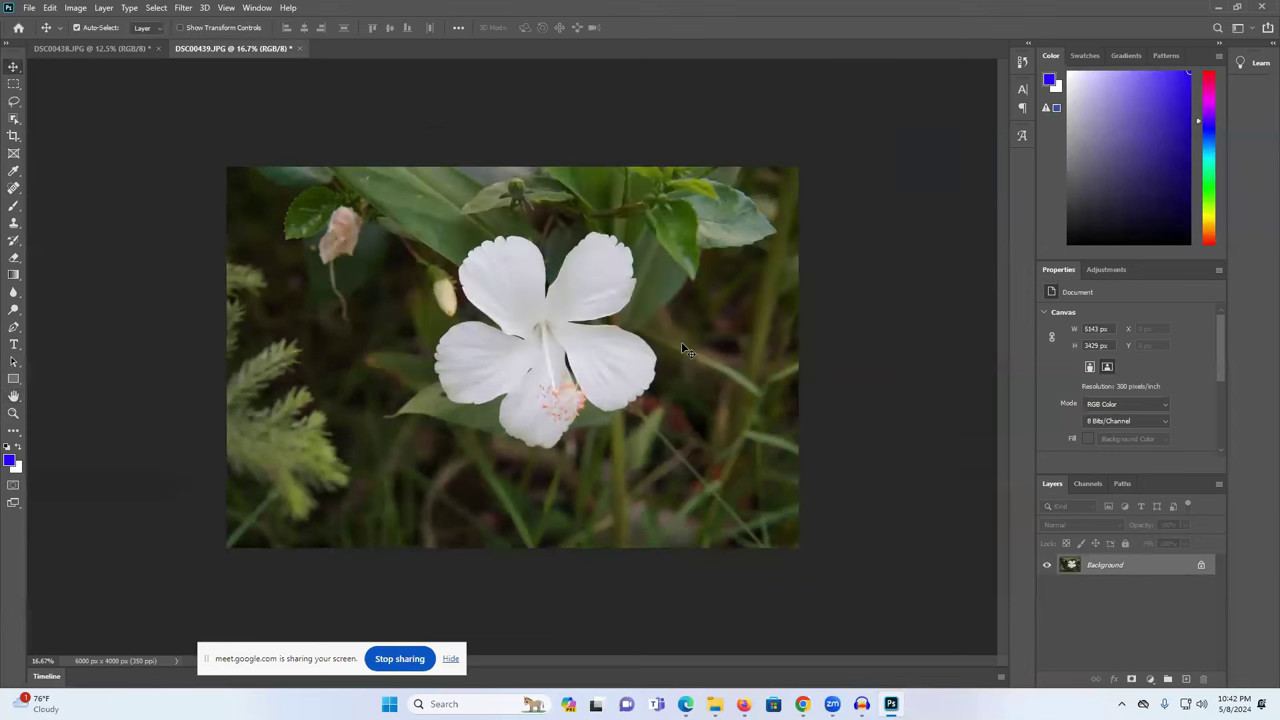
Set the resolution of DSC00438.JPG to 300 pixels/inch with Image Size.
left_click(109, 48)
left_click(75, 8)
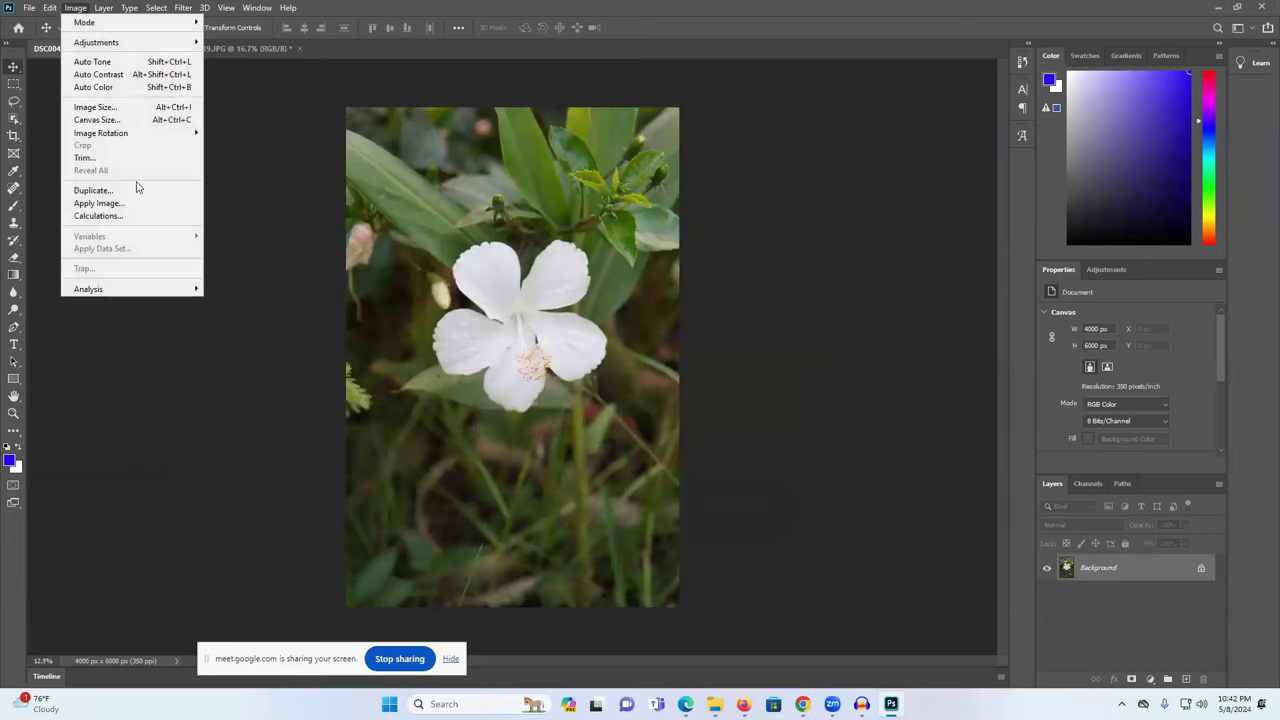
left_click(130, 106)
double_click(717, 258)
type("300")
left_click(688, 346)
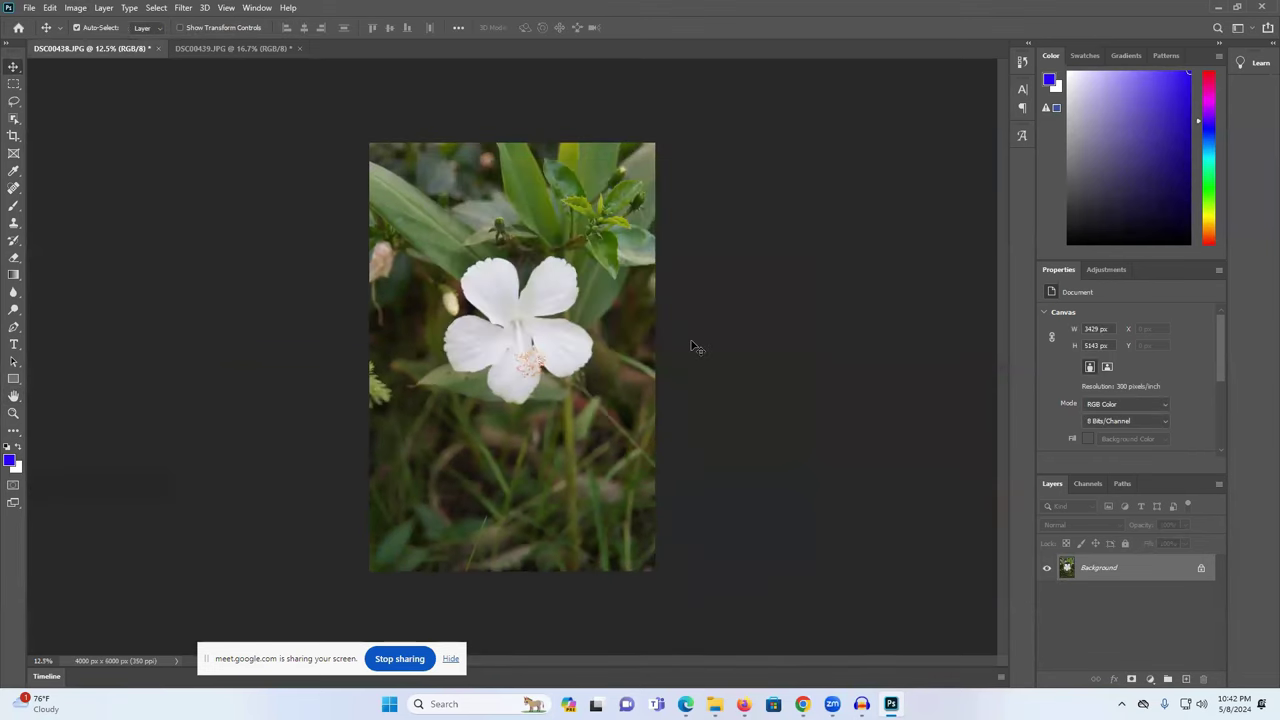
Compare the two resized photos and unlock the Background layer of DSC00439.JPG.
left_click(204, 47)
left_click(108, 47)
left_click(222, 48)
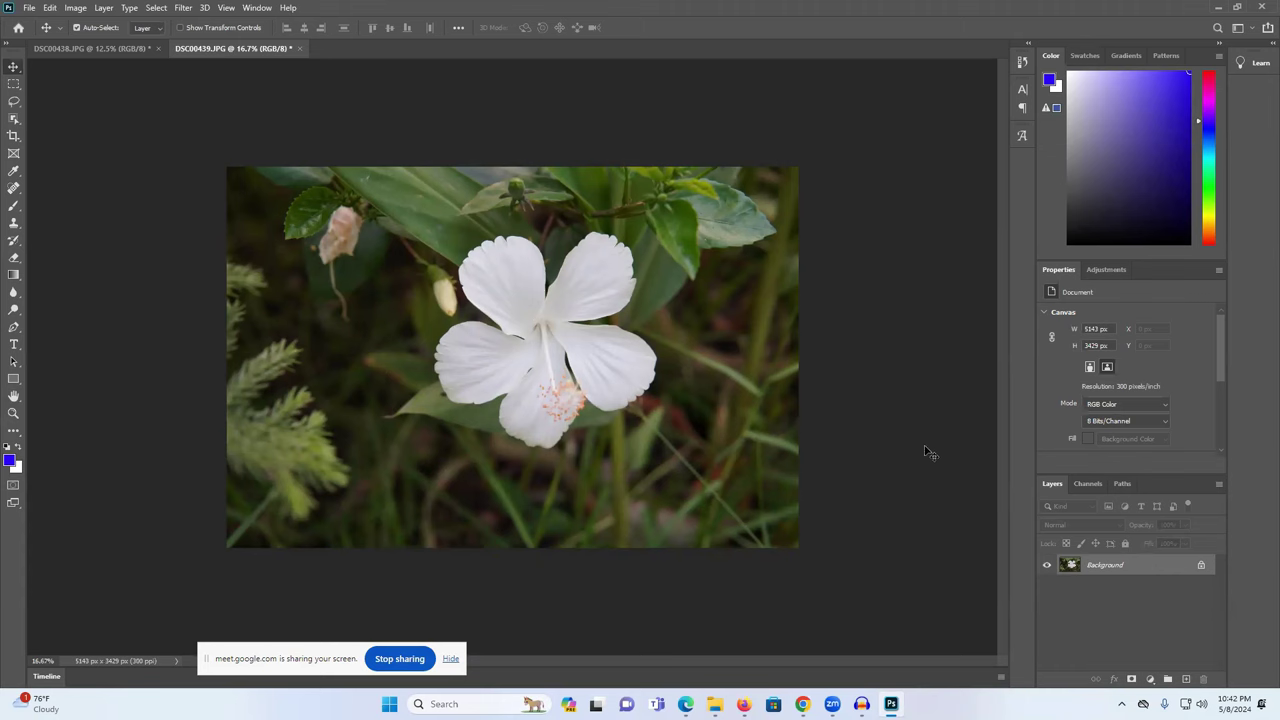
left_click(1202, 567)
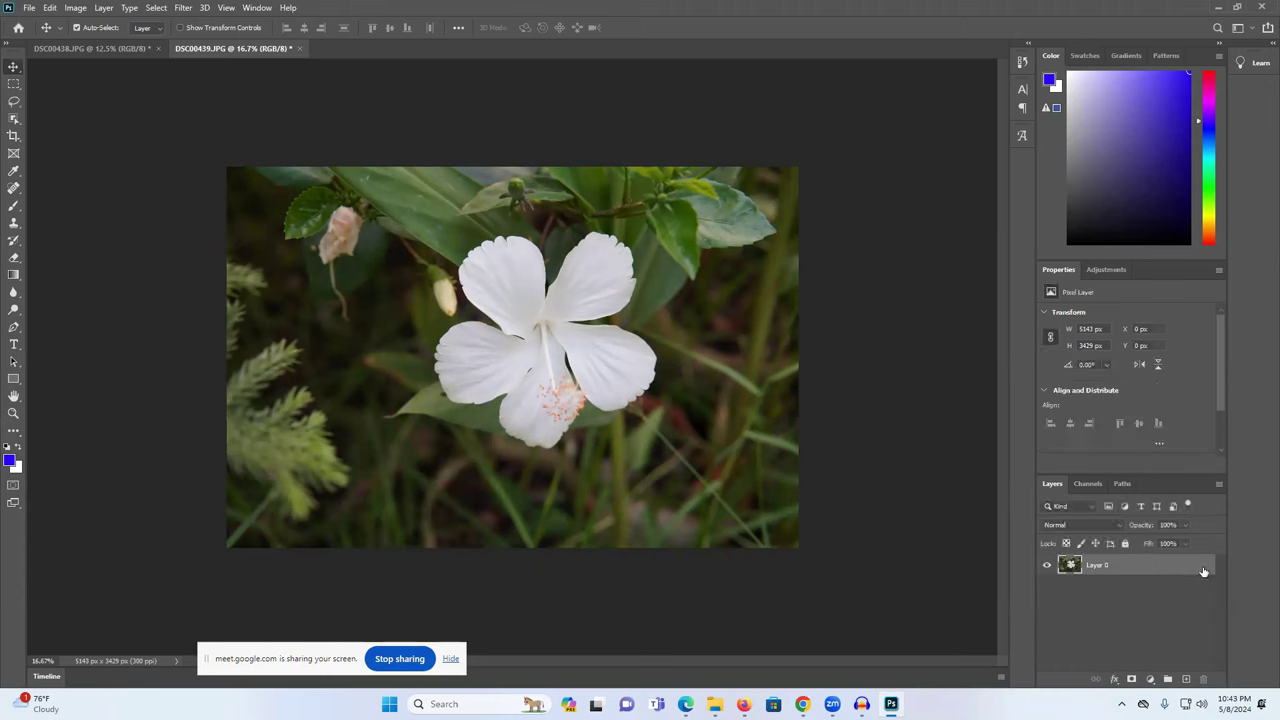
Add a Hue/Saturation adjustment layer to DSC00439.JPG with Hue +12 and Saturation +23.
left_click(1150, 680)
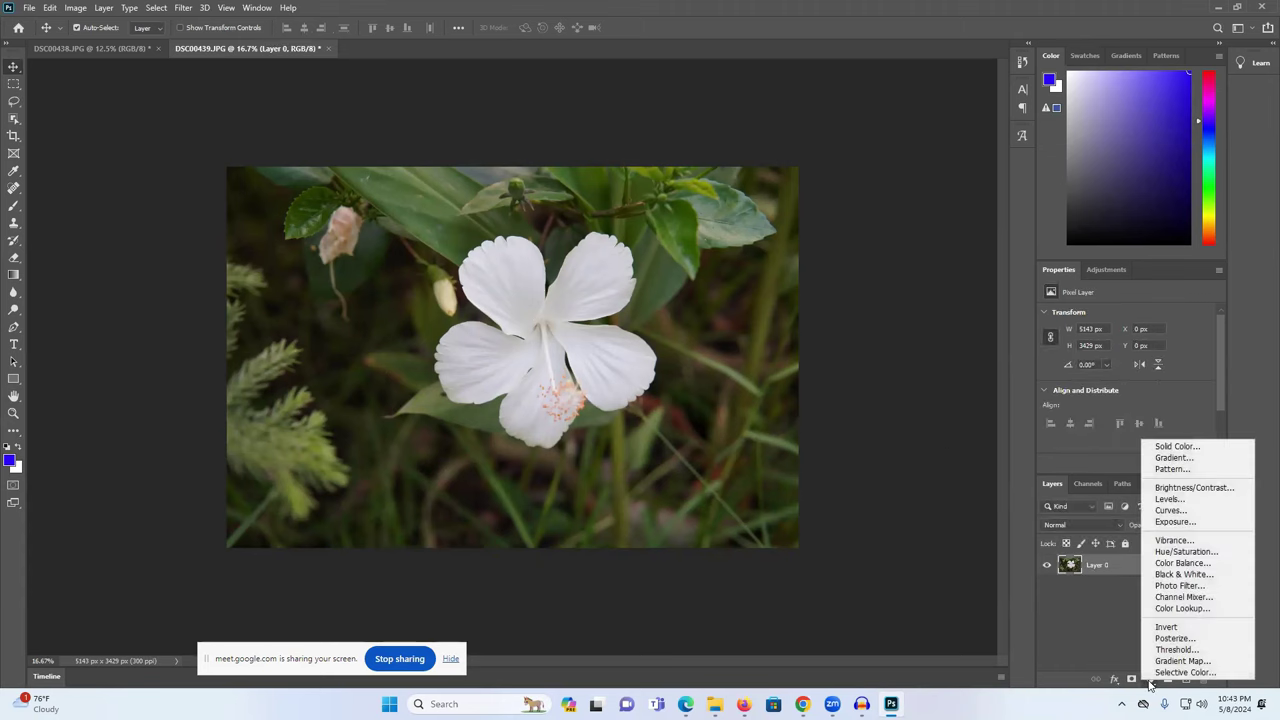
left_click(1186, 552)
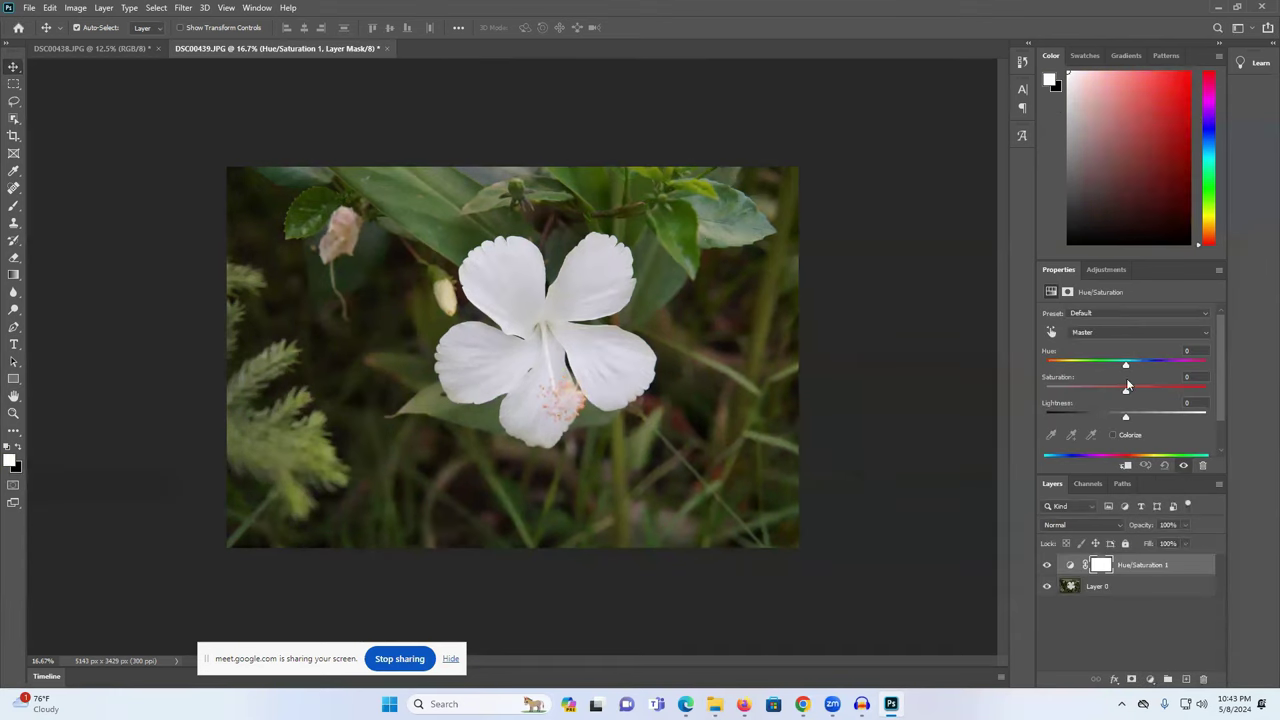
left_click_drag(1112, 390, 1134, 369)
Add an Exposure adjustment layer to DSC00439.JPG with Exposure +0.28.
left_click(1149, 679)
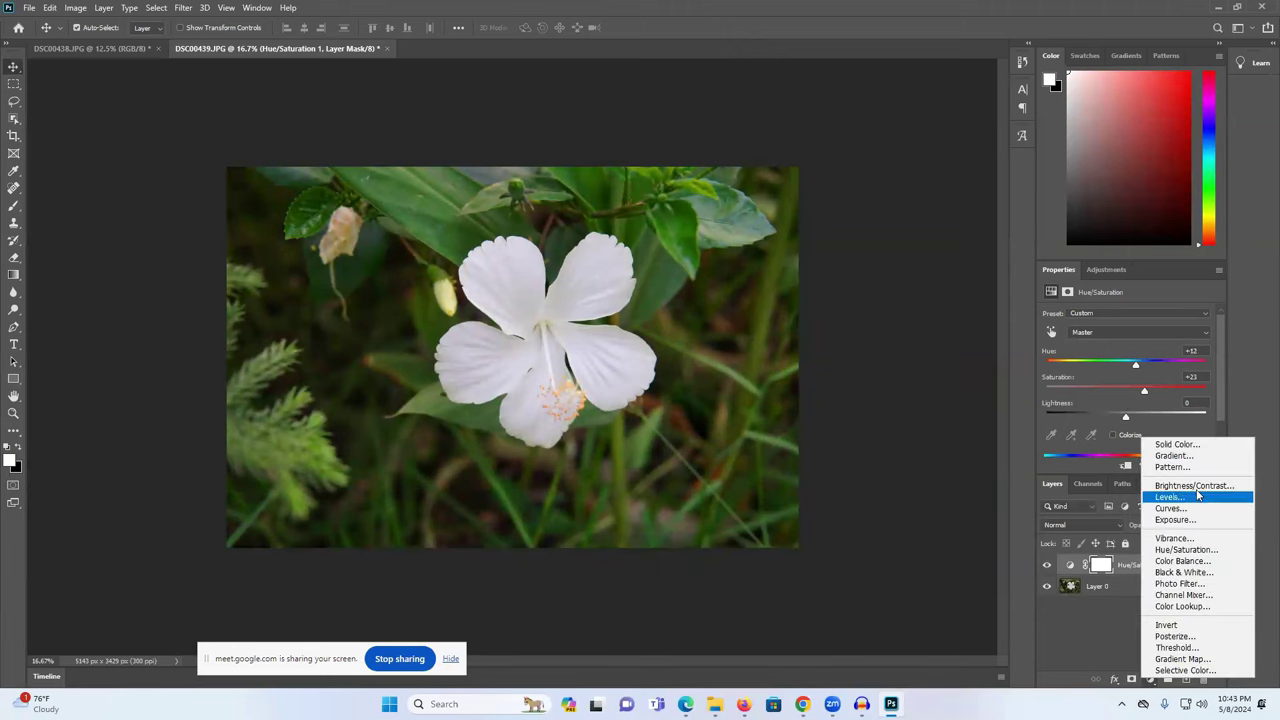
left_click(1174, 520)
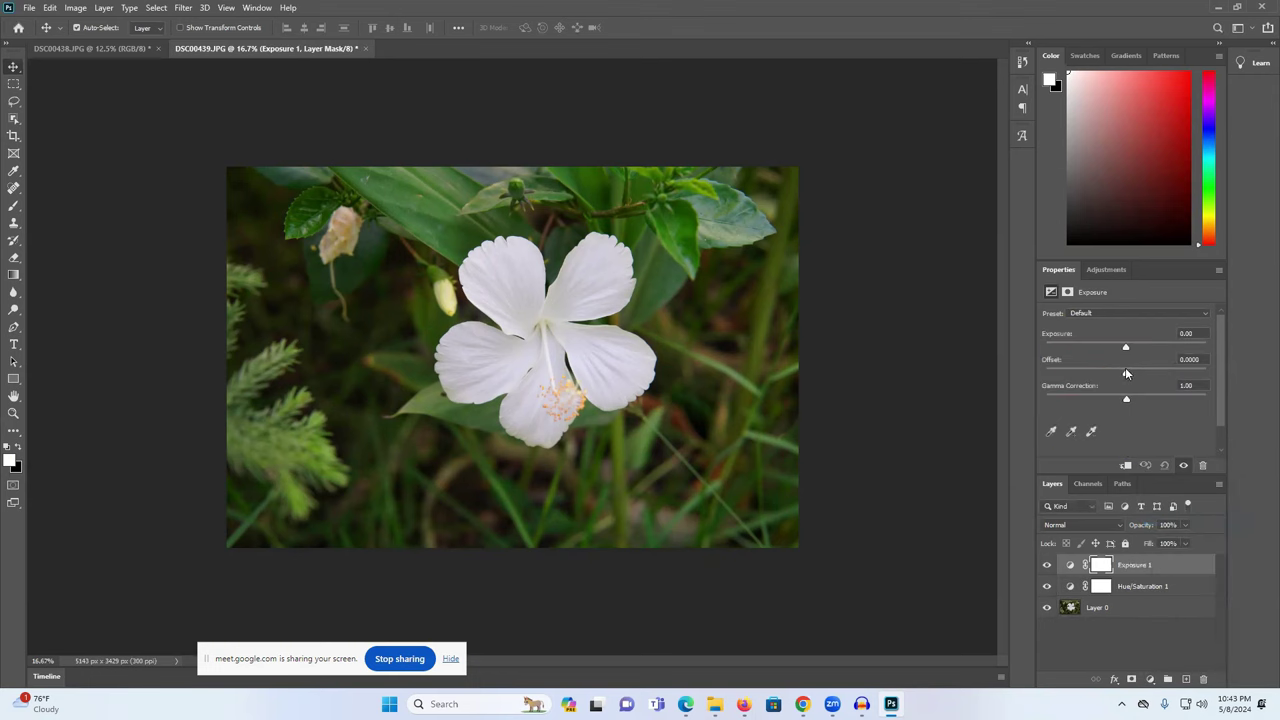
left_click_drag(1126, 347, 1129, 347)
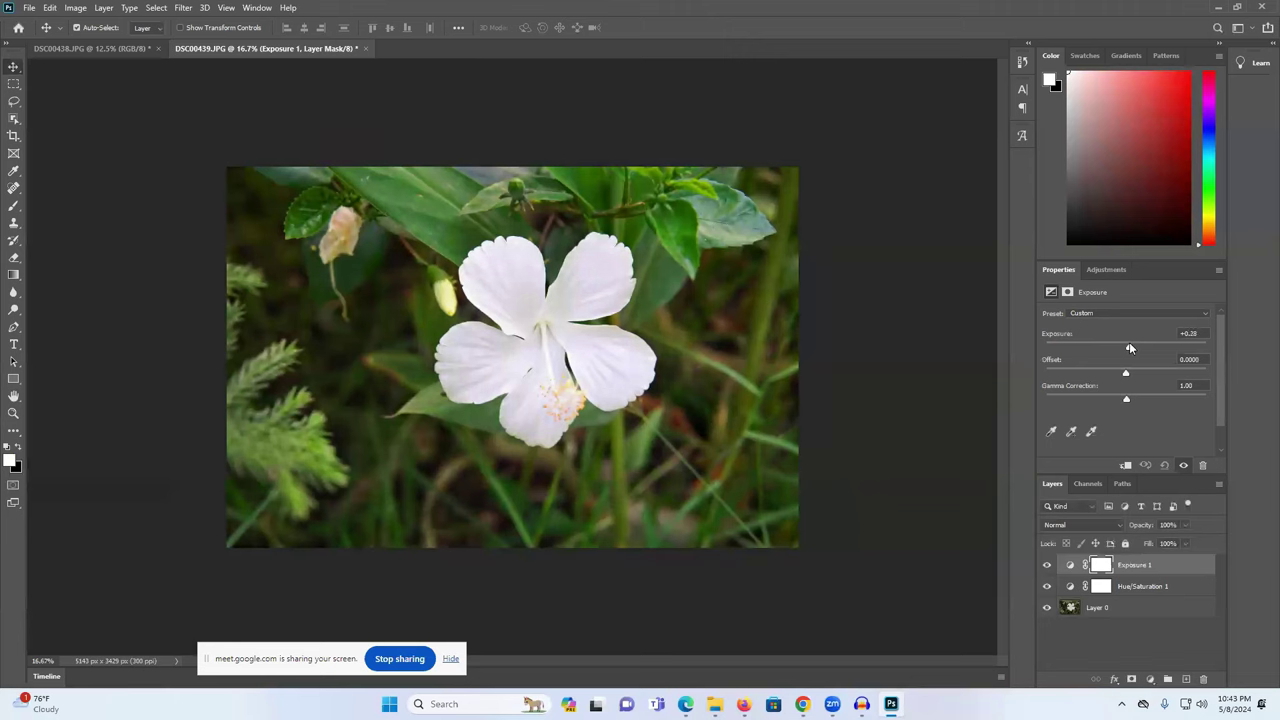
Add a Color Balance adjustment layer to DSC00439.JPG with midtones Cyan/Red -22, Magenta/Green +13 and Yellow/Blue +7.
left_click(1151, 681)
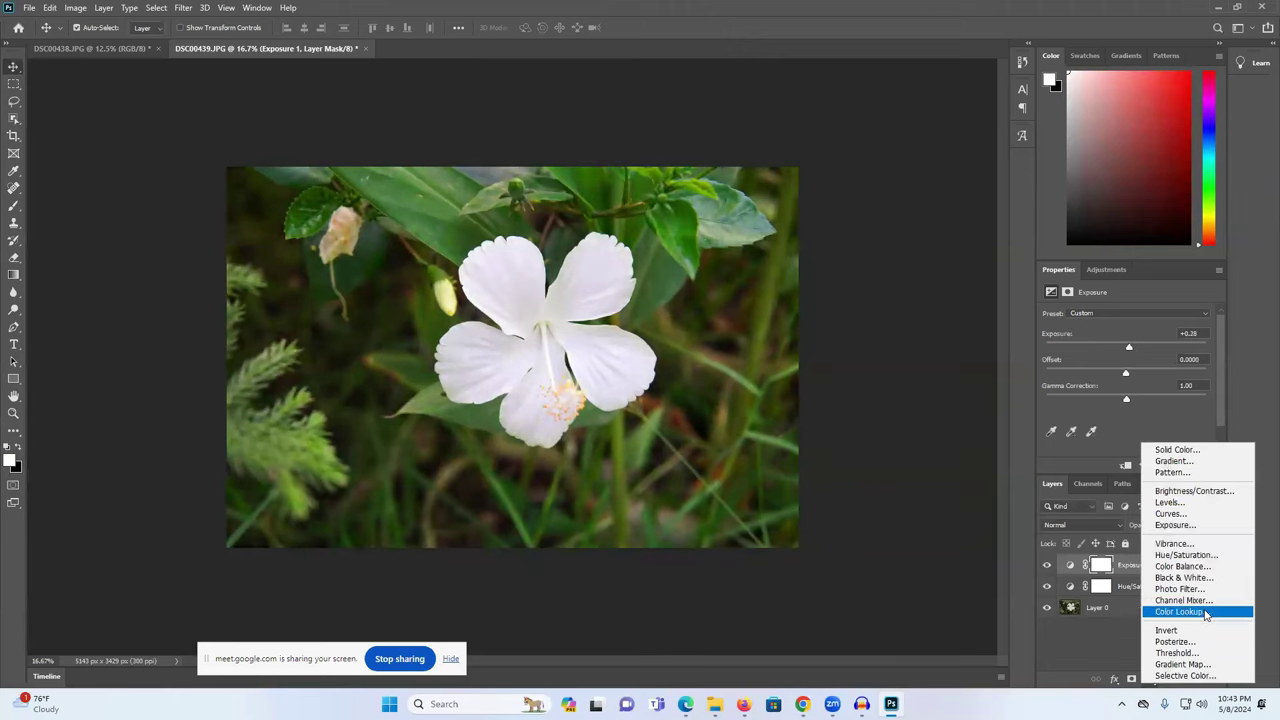
left_click(1182, 566)
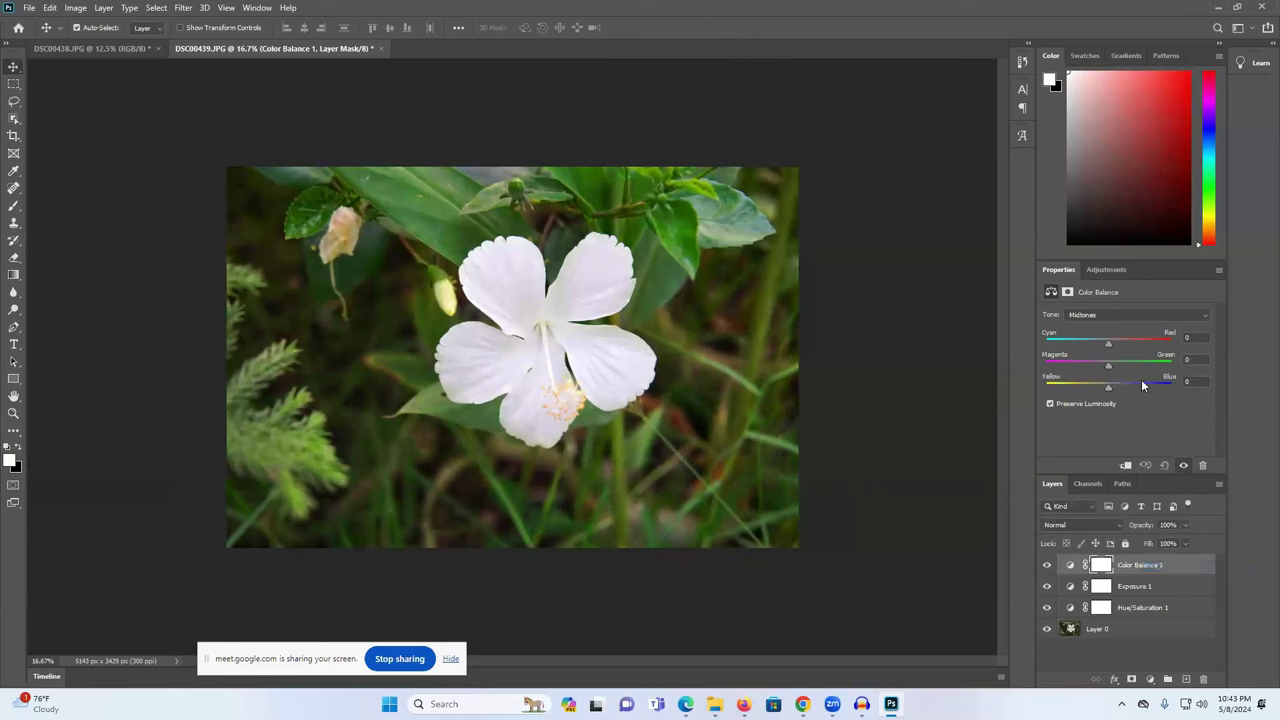
left_click_drag(1108, 366, 1114, 368)
mouse_move(1108, 343)
left_mouse_down()
mouse_move(1120, 340)
mouse_move(1094, 343)
left_mouse_up()
left_click_drag(1090, 389, 1113, 389)
Hide and show the adjustment layers of DSC00439.JPG to compare the photo before and after correction.
left_click(1047, 629)
left_click(1047, 629)
left_click_drag(1047, 608, 1046, 568)
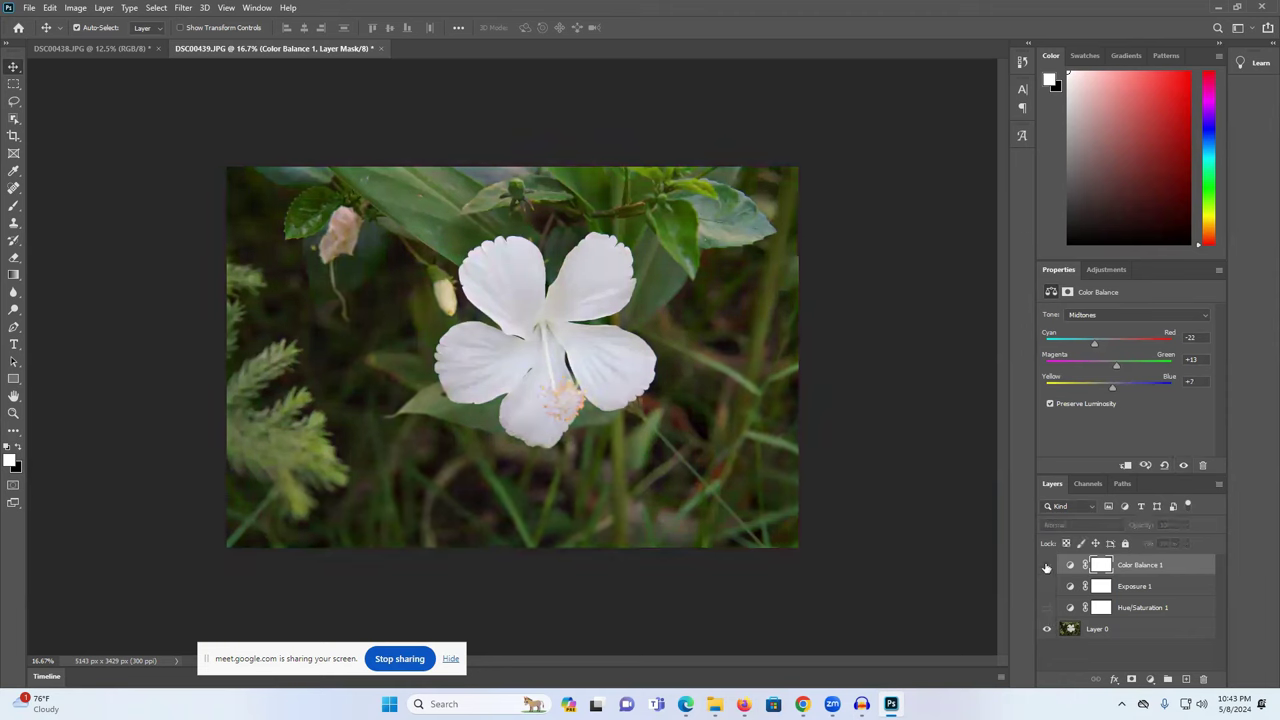
left_click(1047, 607)
left_click_drag(1046, 588, 1046, 565)
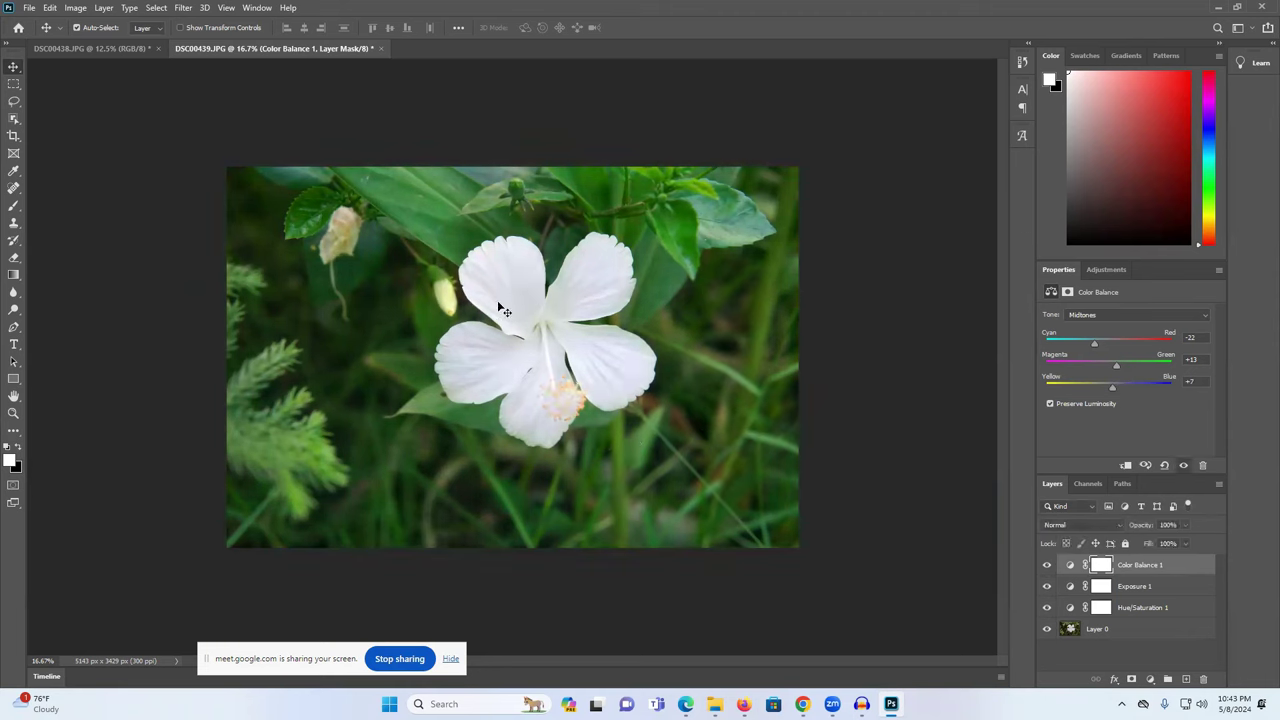
Unlock the Background layer of DSC00438.JPG and add a Hue/Saturation adjustment layer with Hue +11 and Saturation +30.
left_click(122, 48)
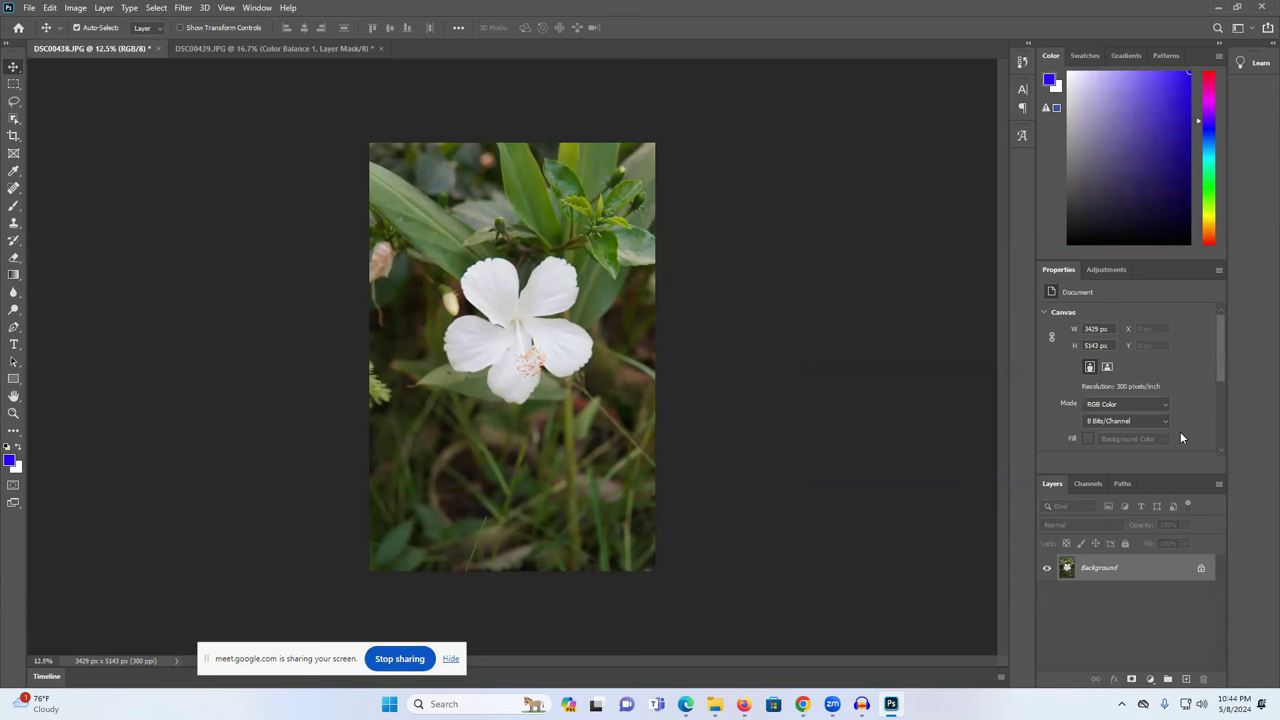
left_click(1201, 568)
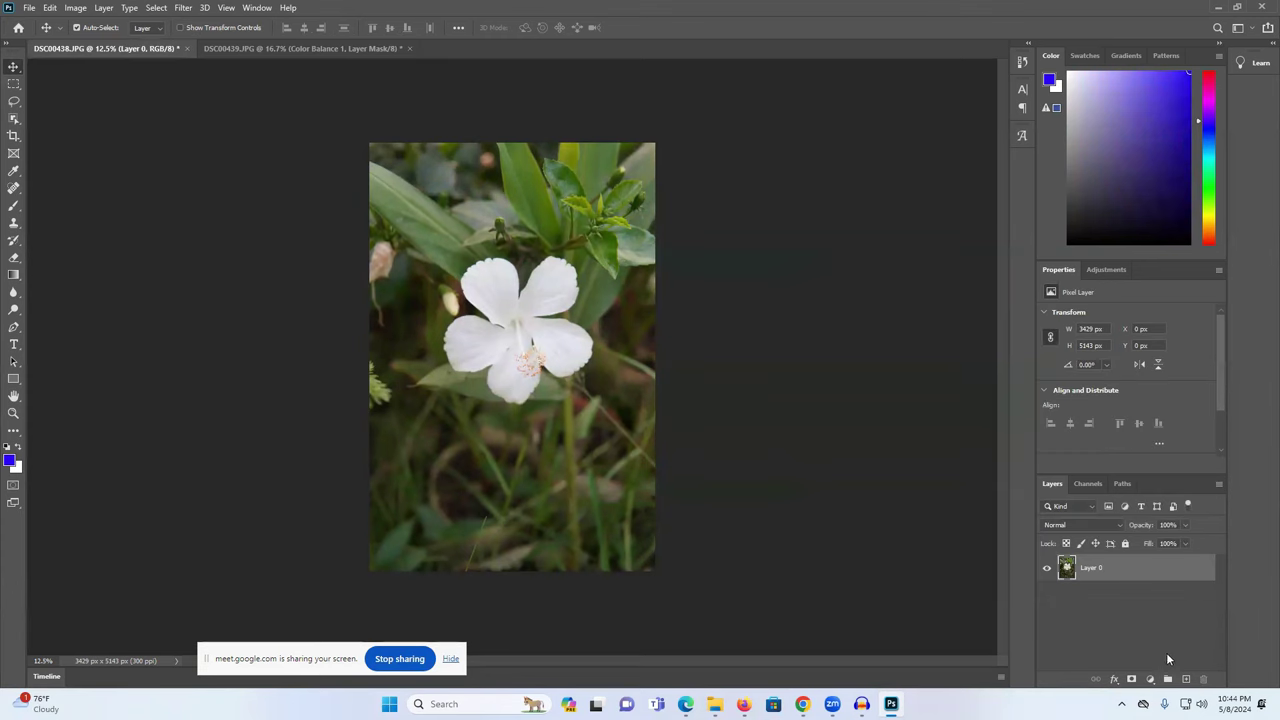
left_click(1149, 679)
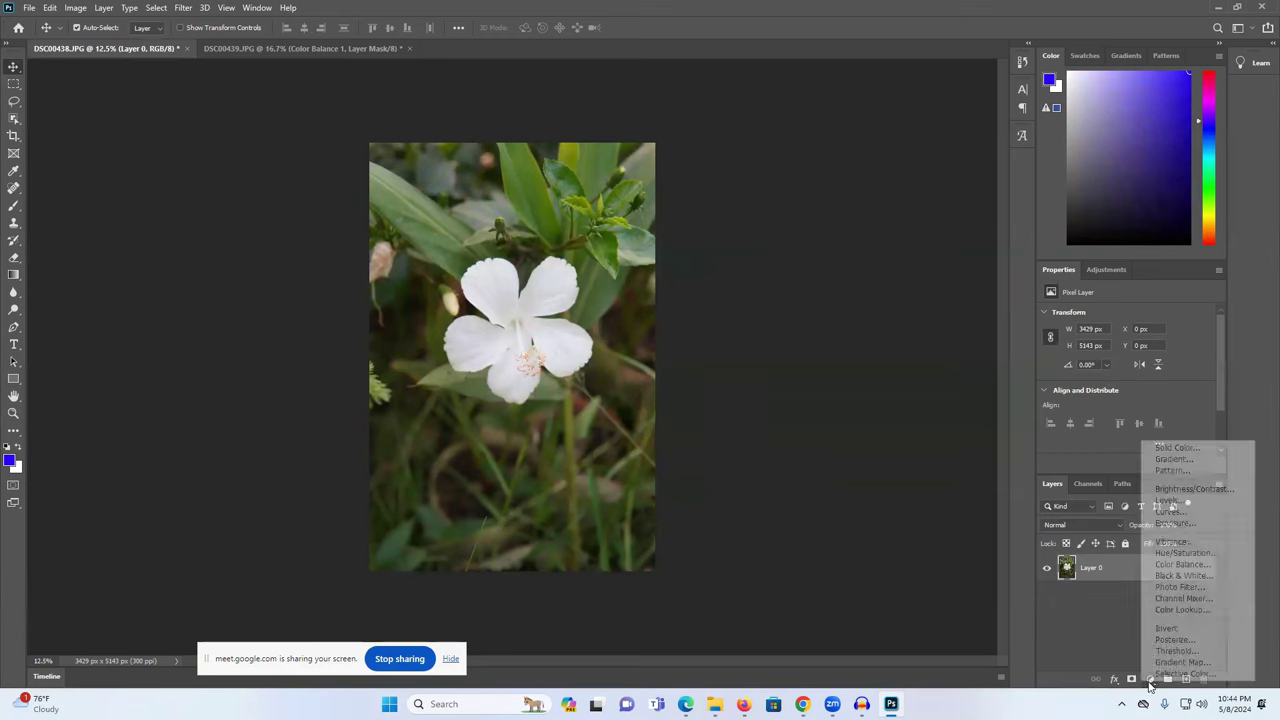
left_click(1175, 553)
left_click_drag(1126, 393, 1135, 366)
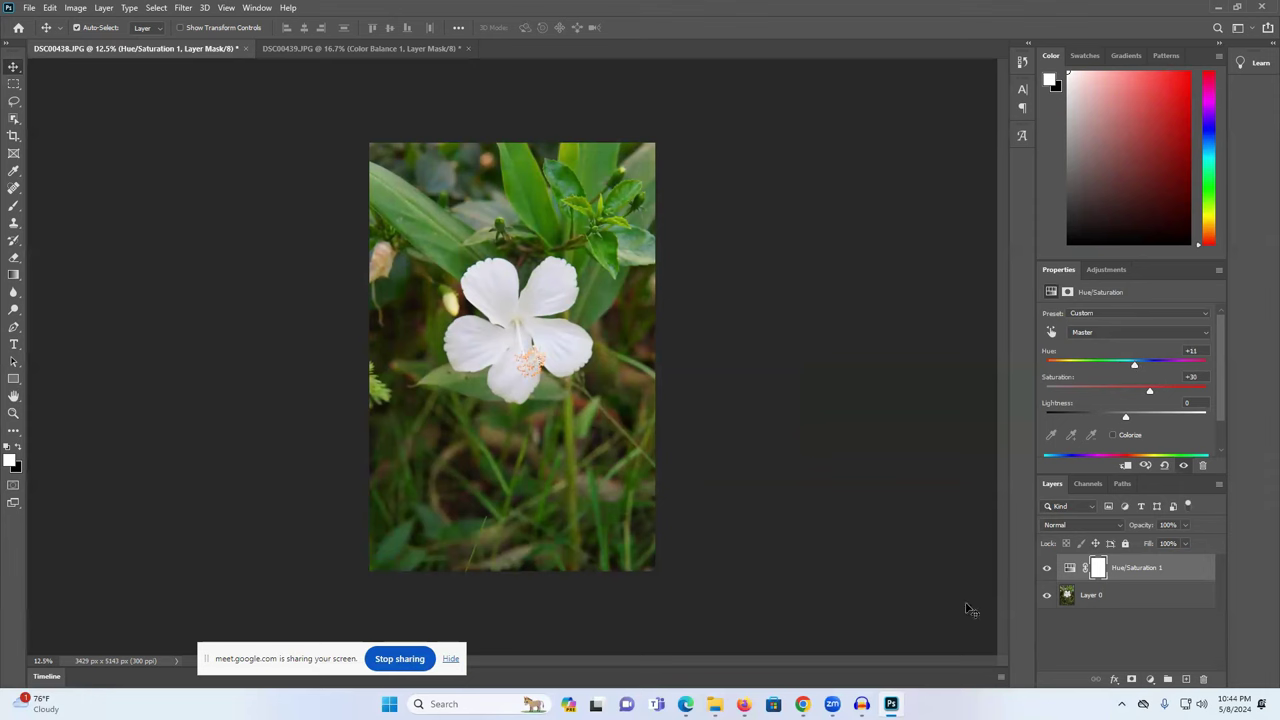
Add a Color Balance adjustment layer to DSC00438.JPG with midtones Cyan/Red +4, Magenta/Green +29 and Yellow/Blue +18.
left_click(1149, 679)
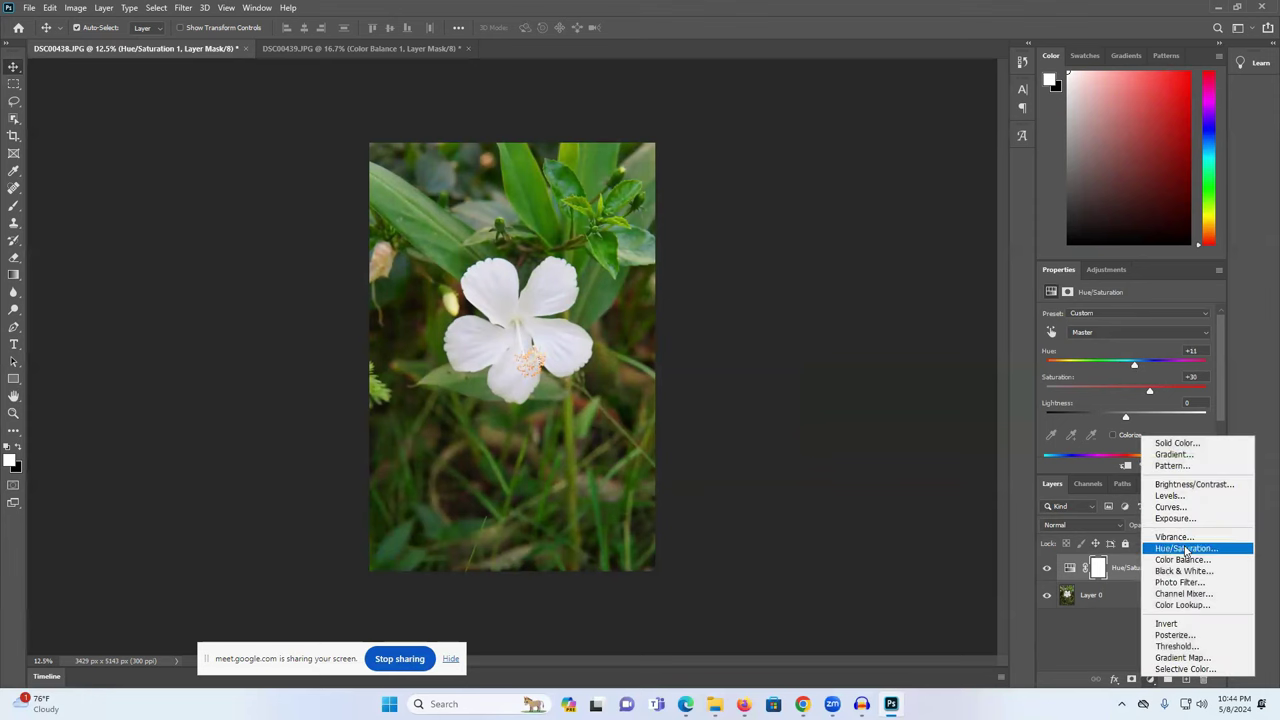
left_click(1199, 561)
left_click_drag(1108, 366, 1122, 341)
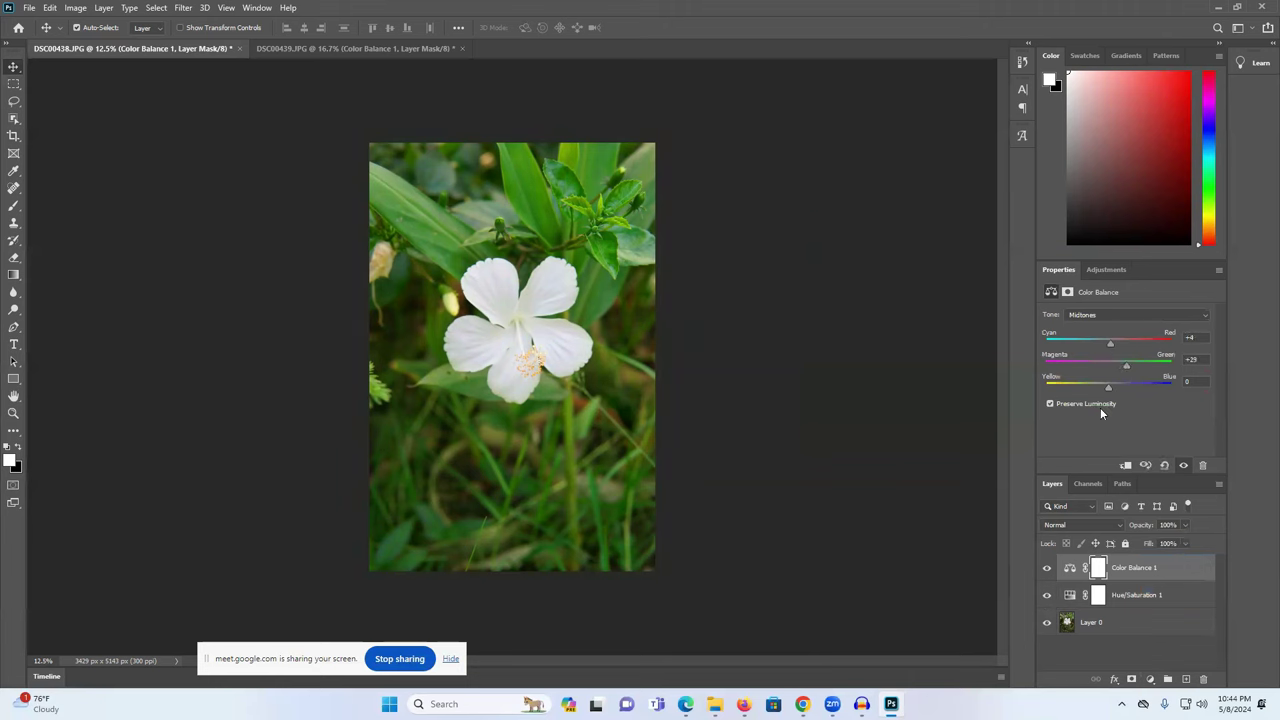
left_click_drag(1108, 387, 1094, 388)
Add an Exposure adjustment layer to DSC00438.JPG with Exposure +0.17.
left_click(1151, 679)
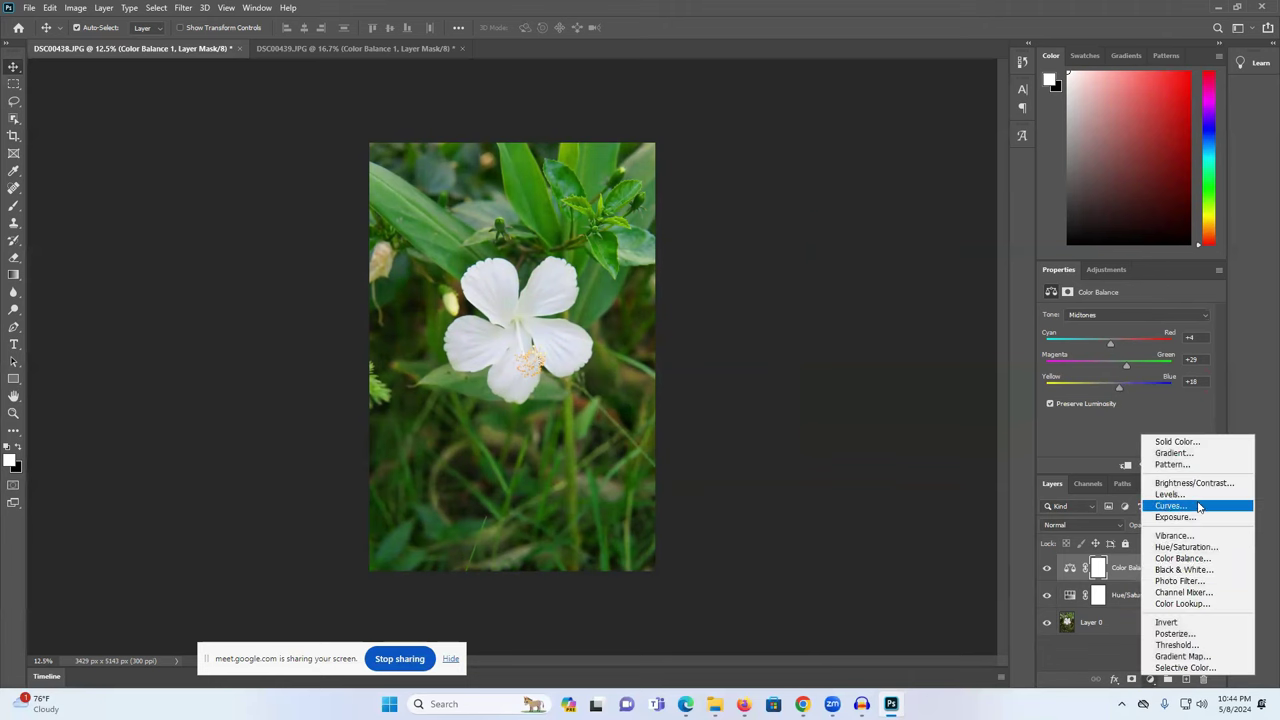
left_click(1174, 517)
mouse_move(1125, 347)
left_mouse_down()
mouse_move(1143, 349)
mouse_move(1129, 349)
left_mouse_up()
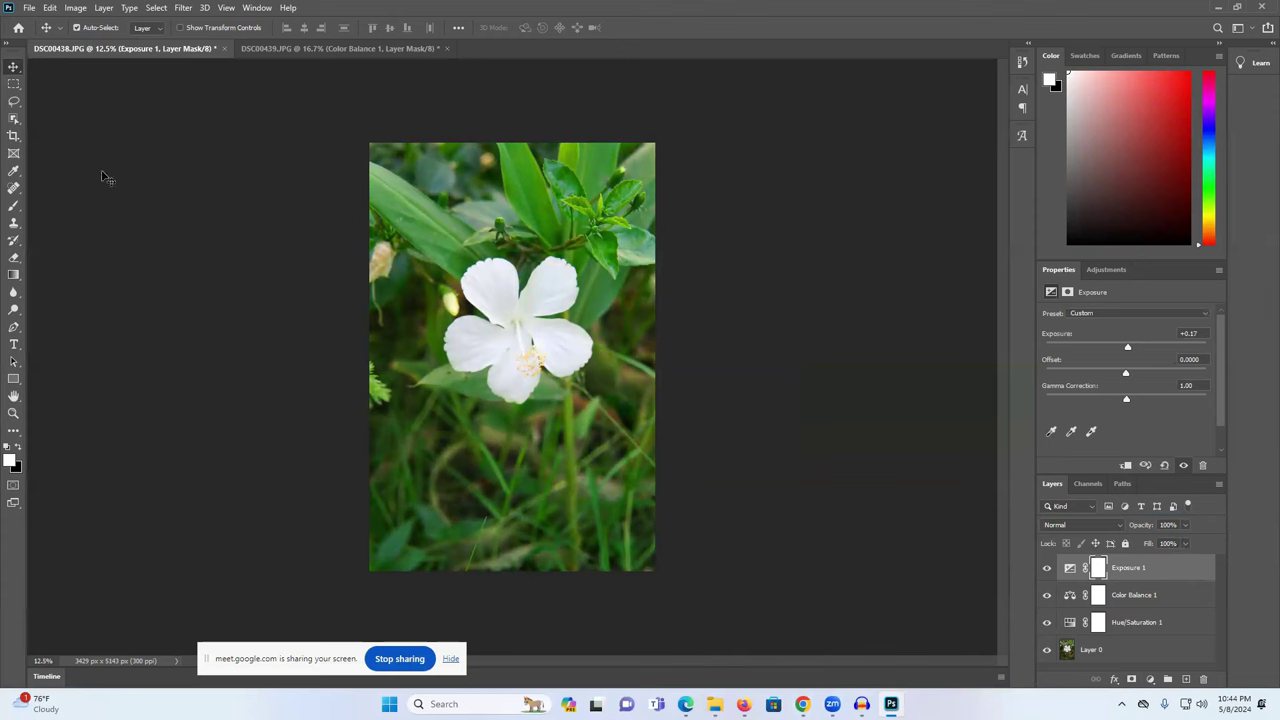
Export DSC00439.JPG as a JPEG to the Downloads folder with Save for Web (Legacy), and close the document without saving changes.
left_click(340, 49)
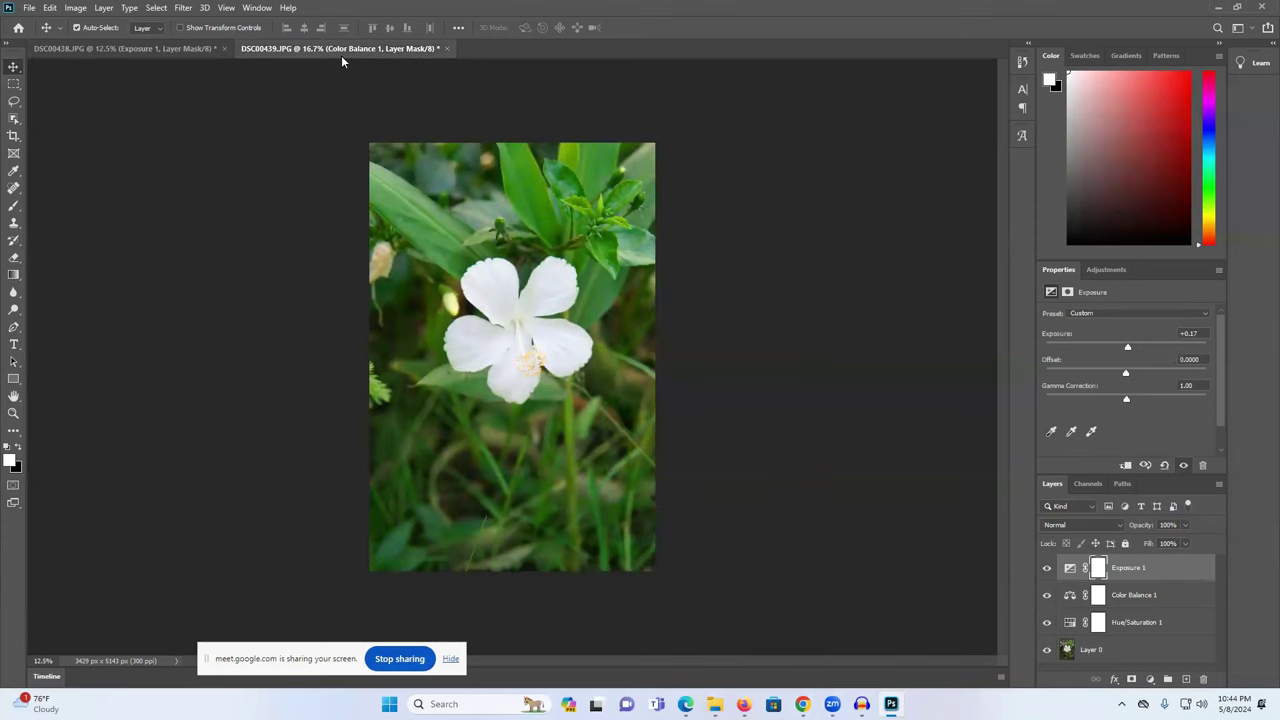
left_click(25, 10)
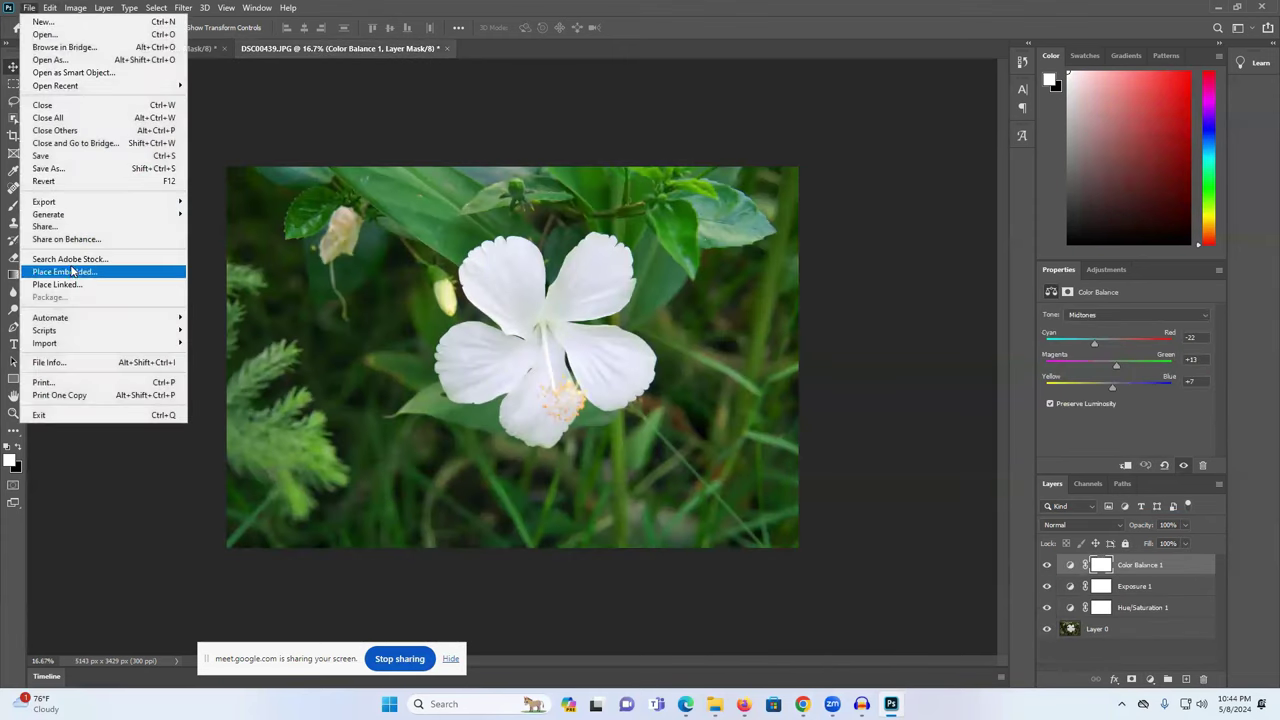
mouse_move(65, 205)
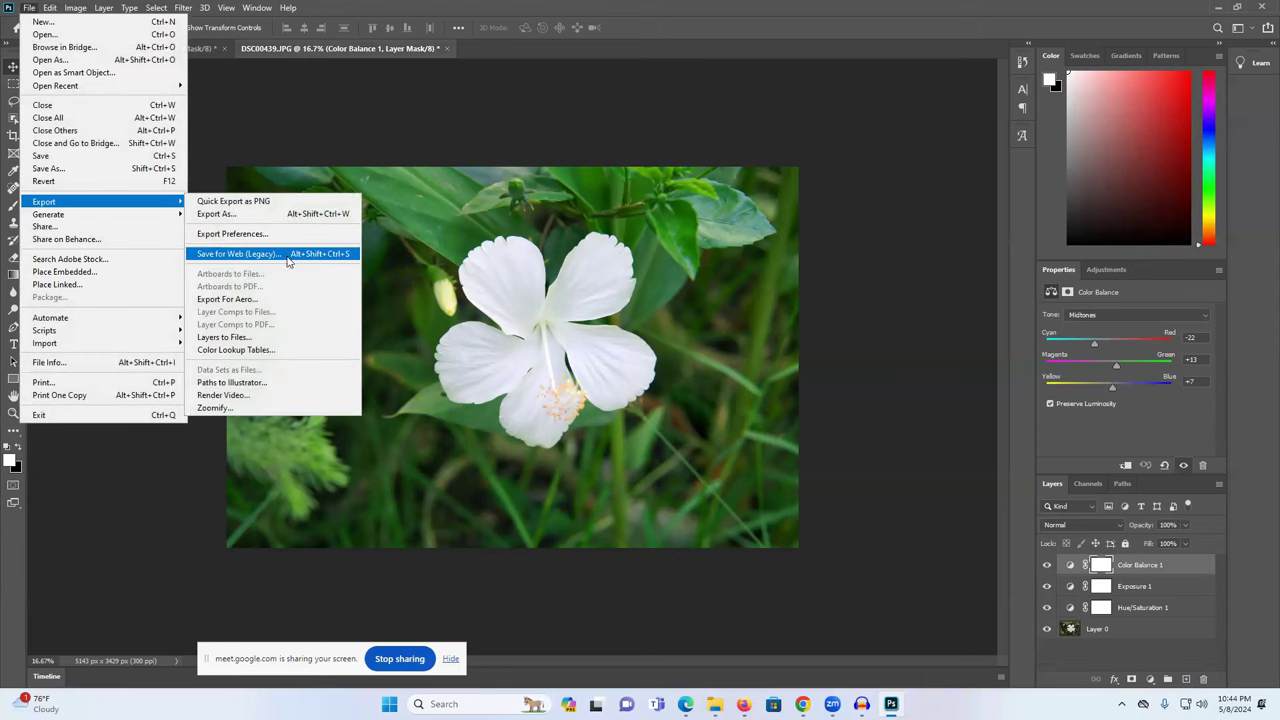
left_click(240, 254)
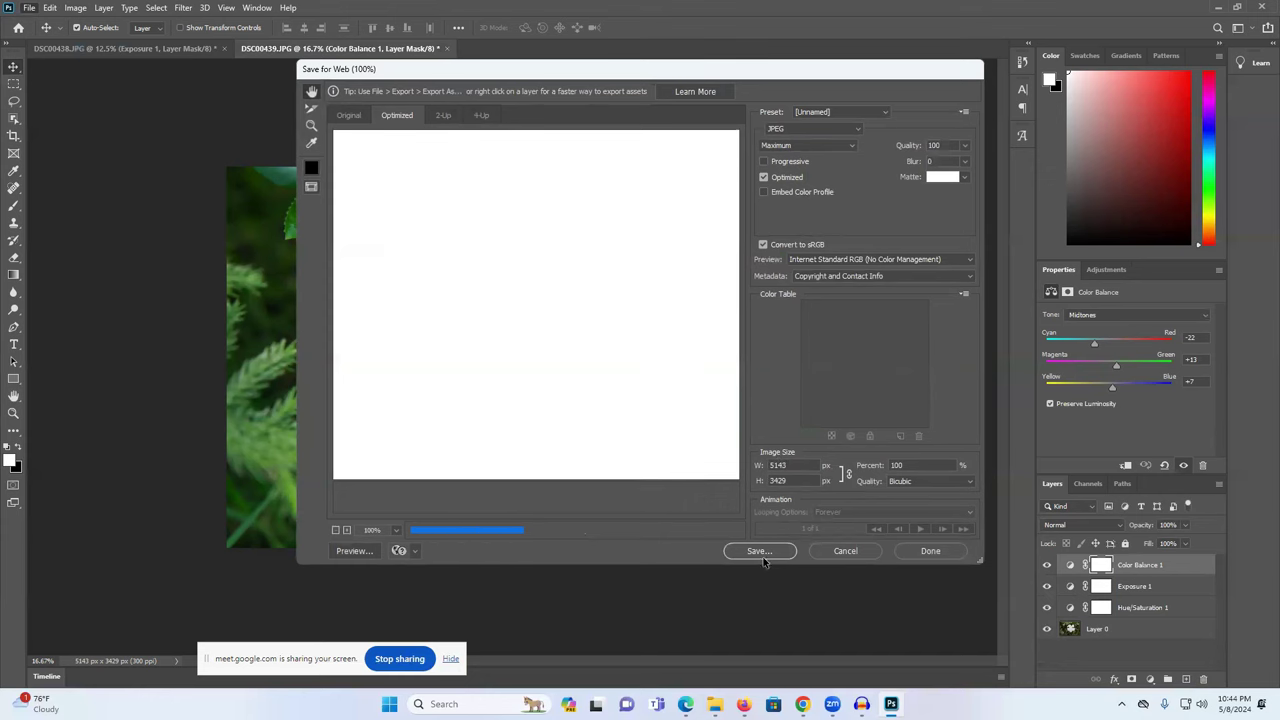
left_click(762, 557)
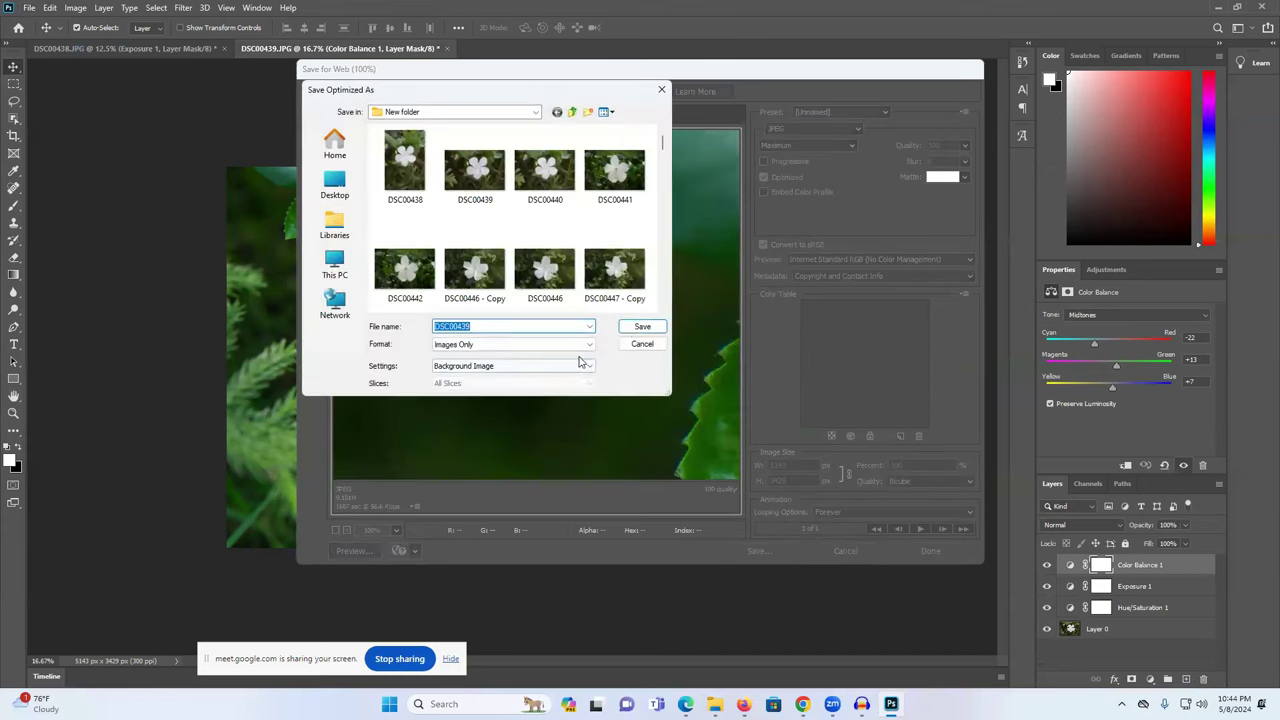
left_click(642, 328)
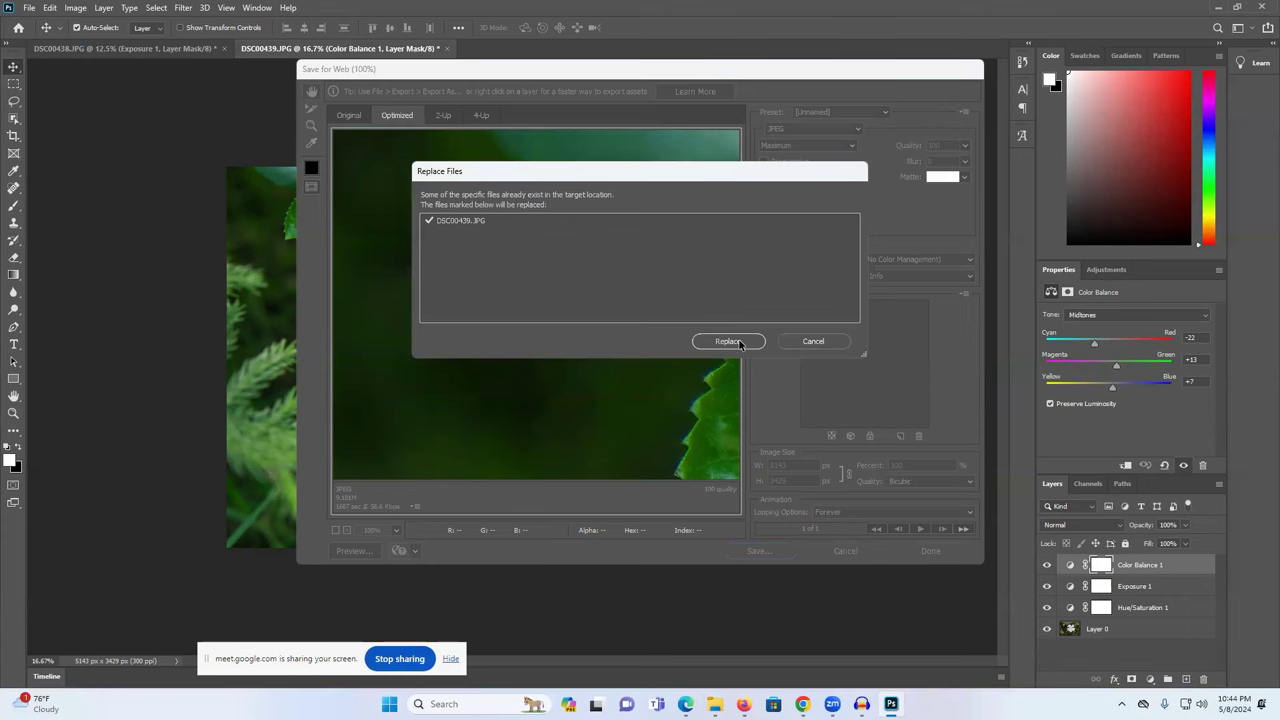
left_click(812, 342)
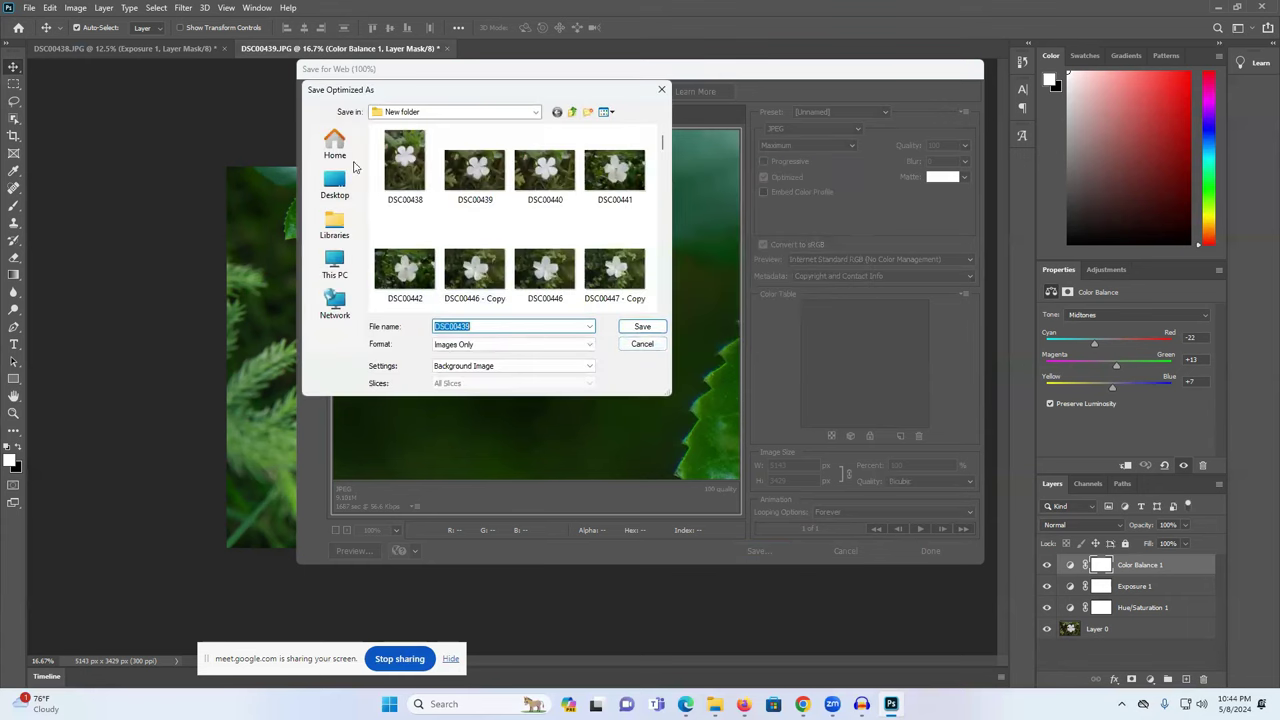
left_click(338, 265)
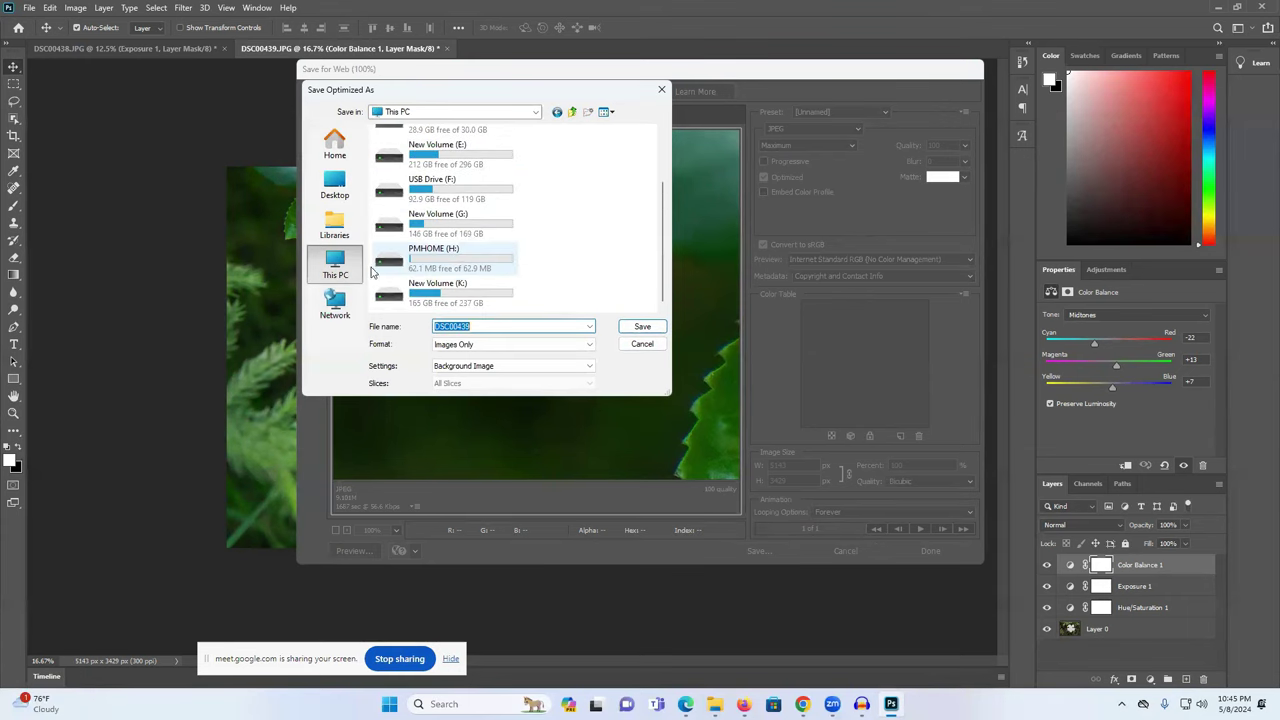
left_click(335, 182)
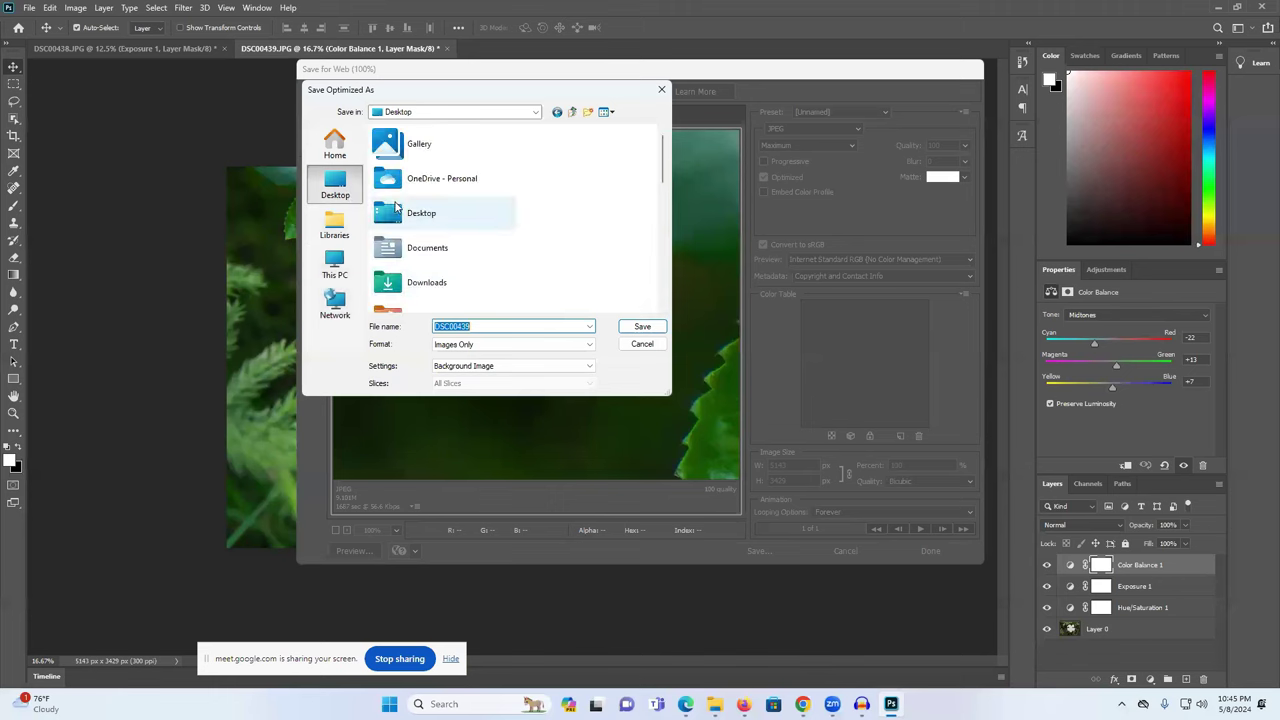
double_click(400, 282)
left_click(642, 326)
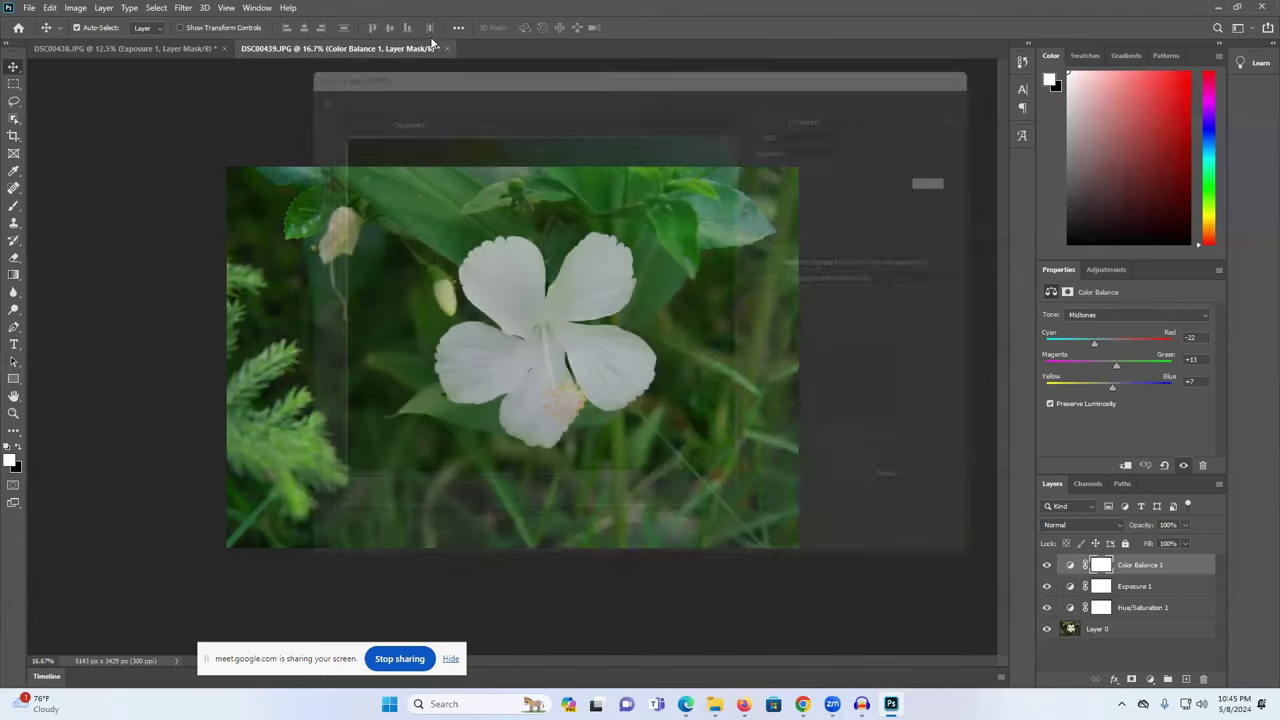
left_click(446, 48)
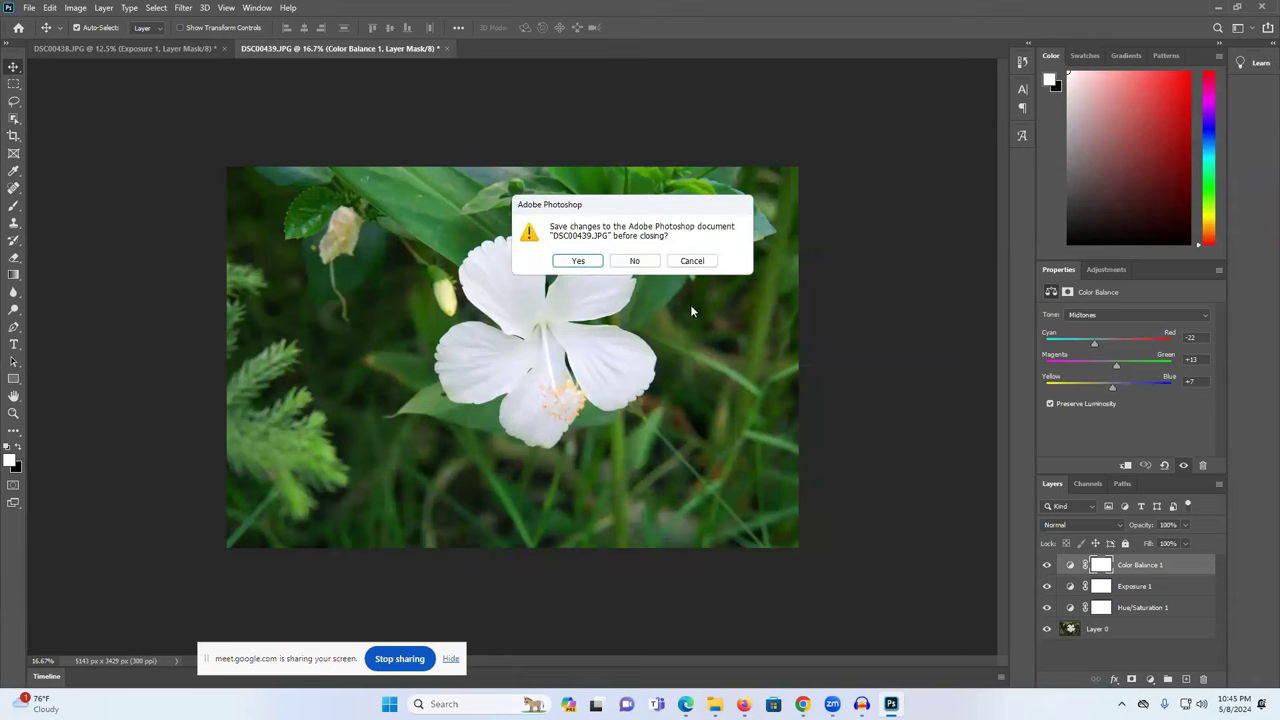
left_click(633, 260)
Export DSC00438.JPG as a JPEG to the Downloads folder with Save for Web (Legacy), and close the document without saving changes.
left_click(38, 9)
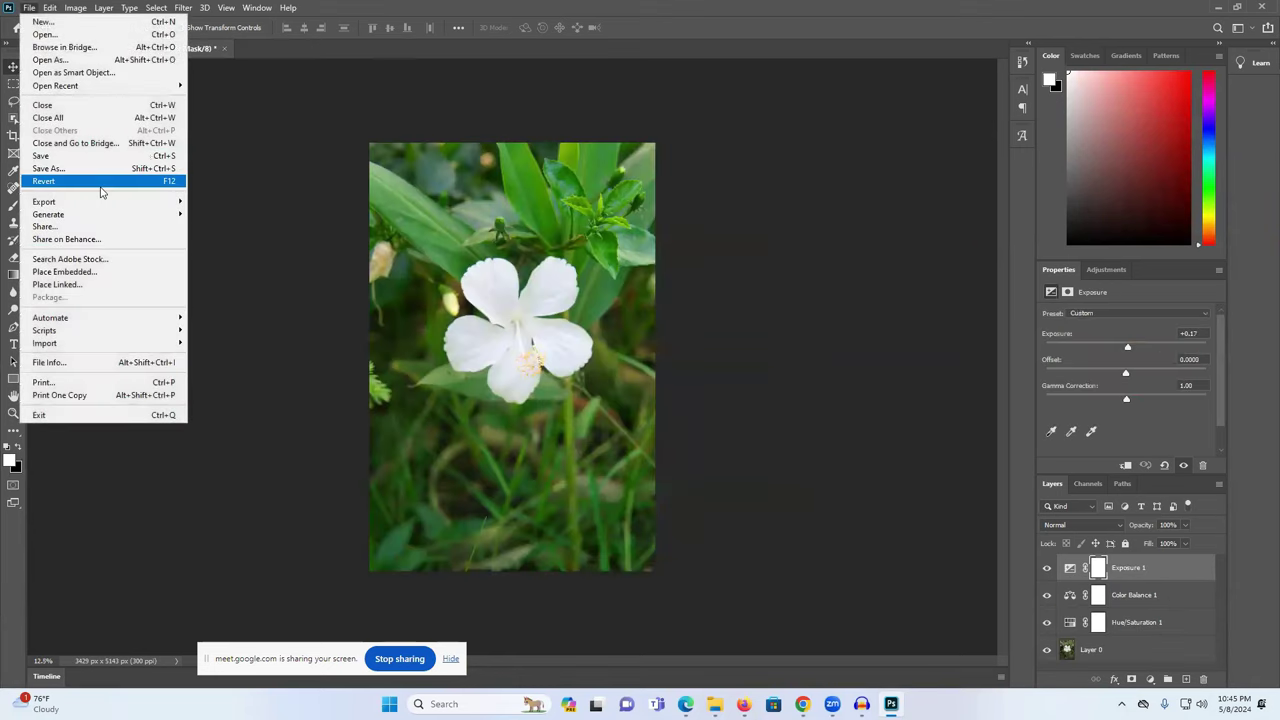
mouse_move(106, 201)
left_click(258, 254)
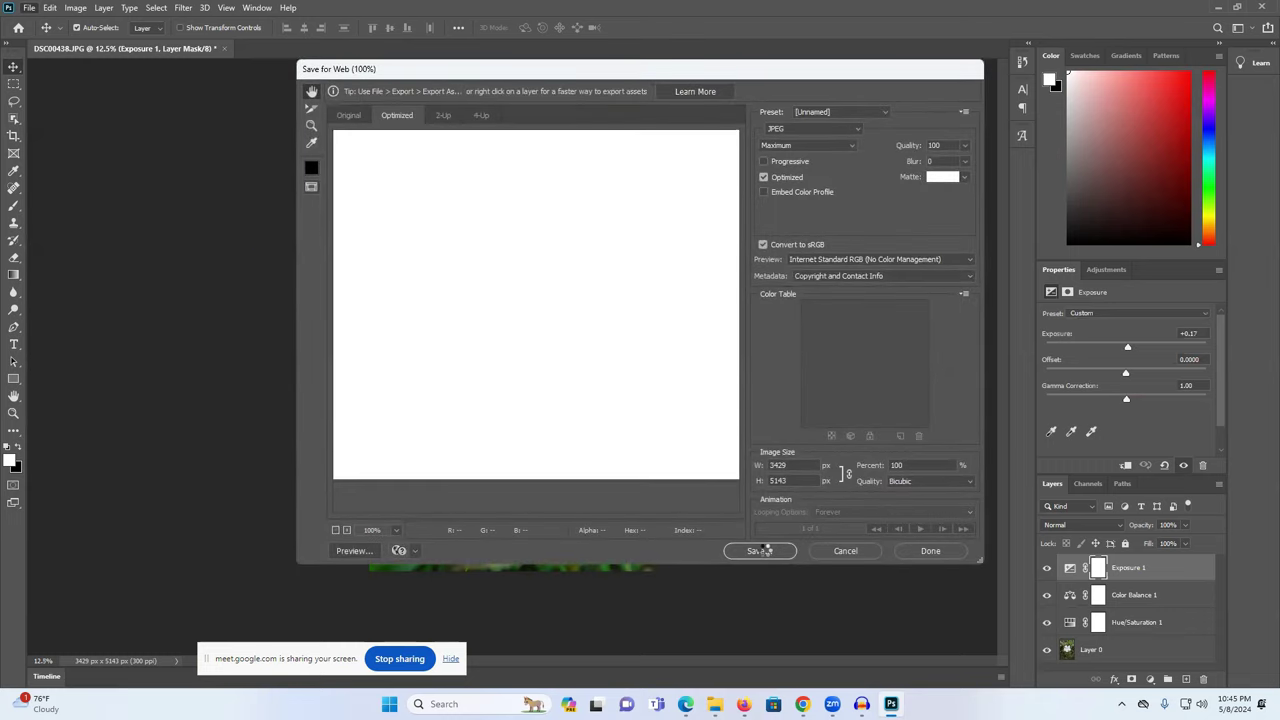
left_click(760, 551)
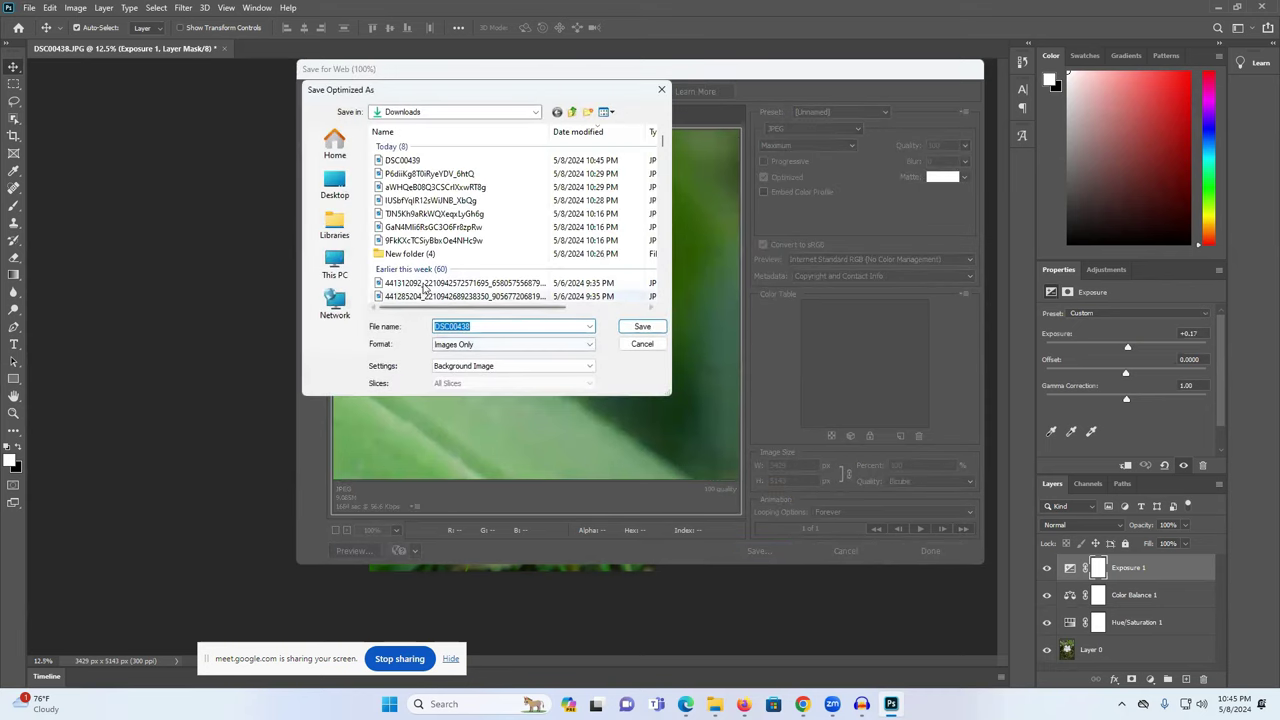
left_click(642, 327)
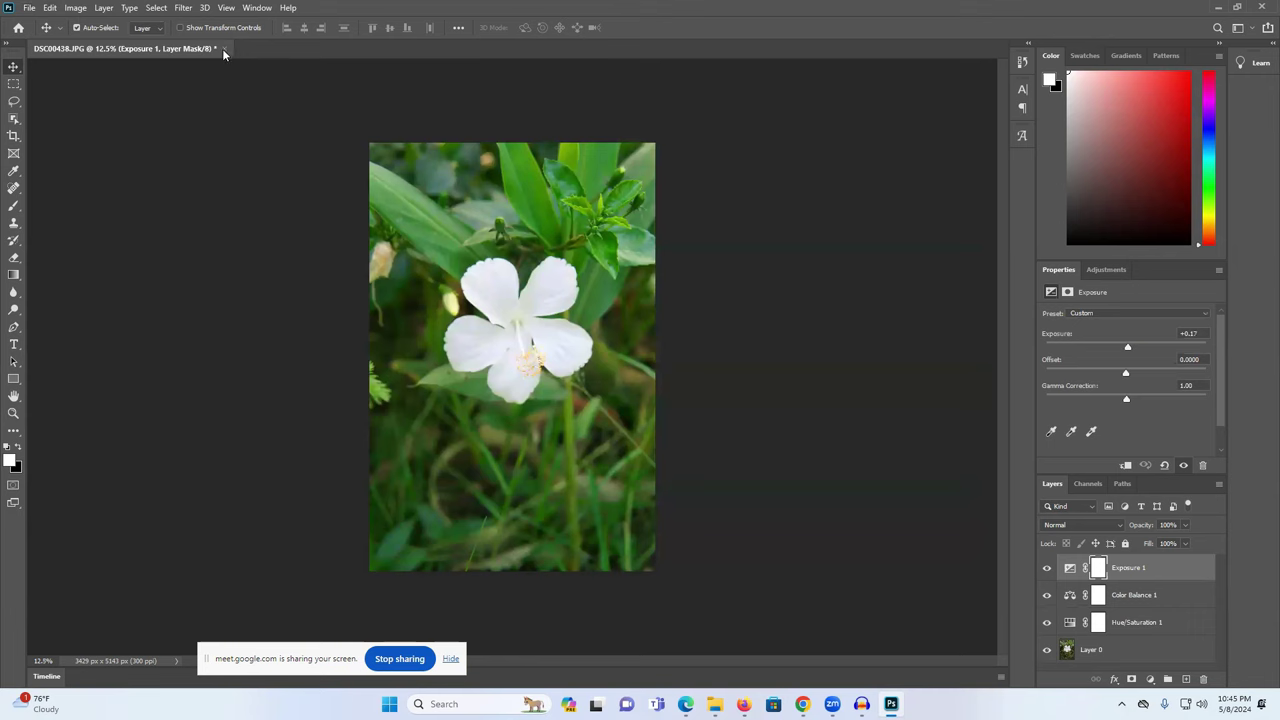
left_click(224, 49)
left_click(636, 262)
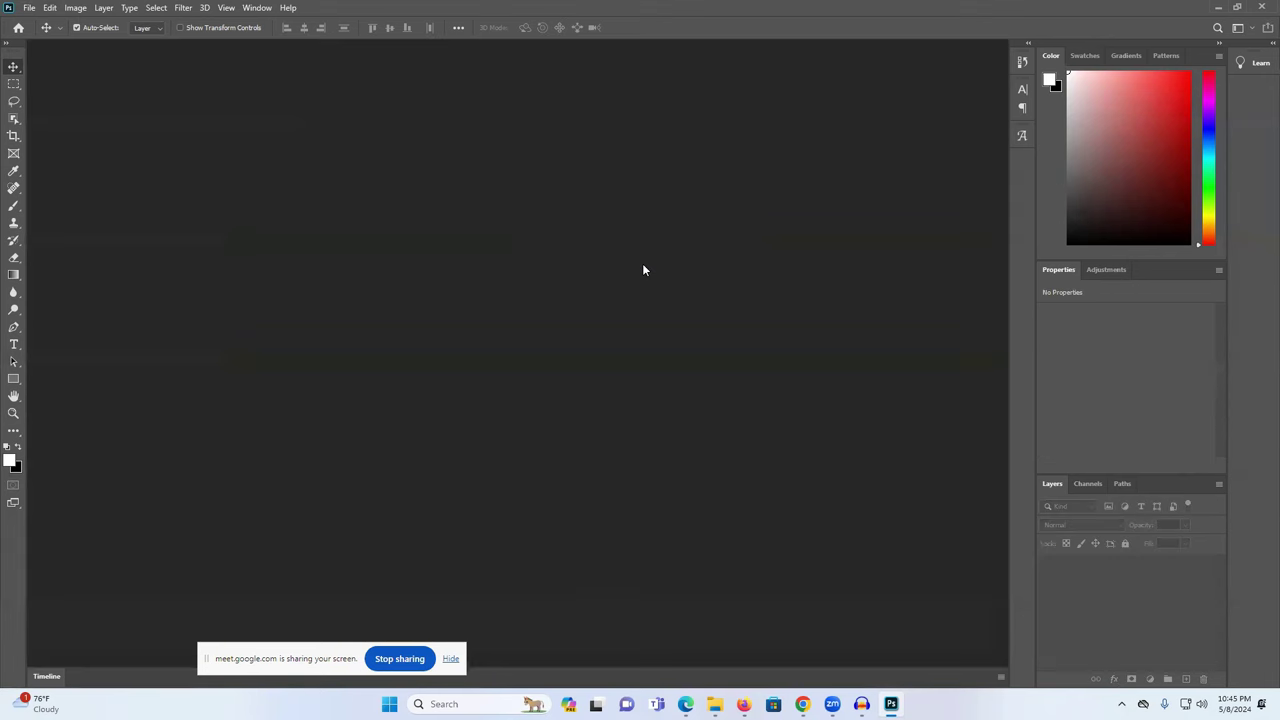
Switch to Freepik Contributor in Edge and upload DSC00438 and DSC00439 from the Downloads folder.
left_click(686, 704)
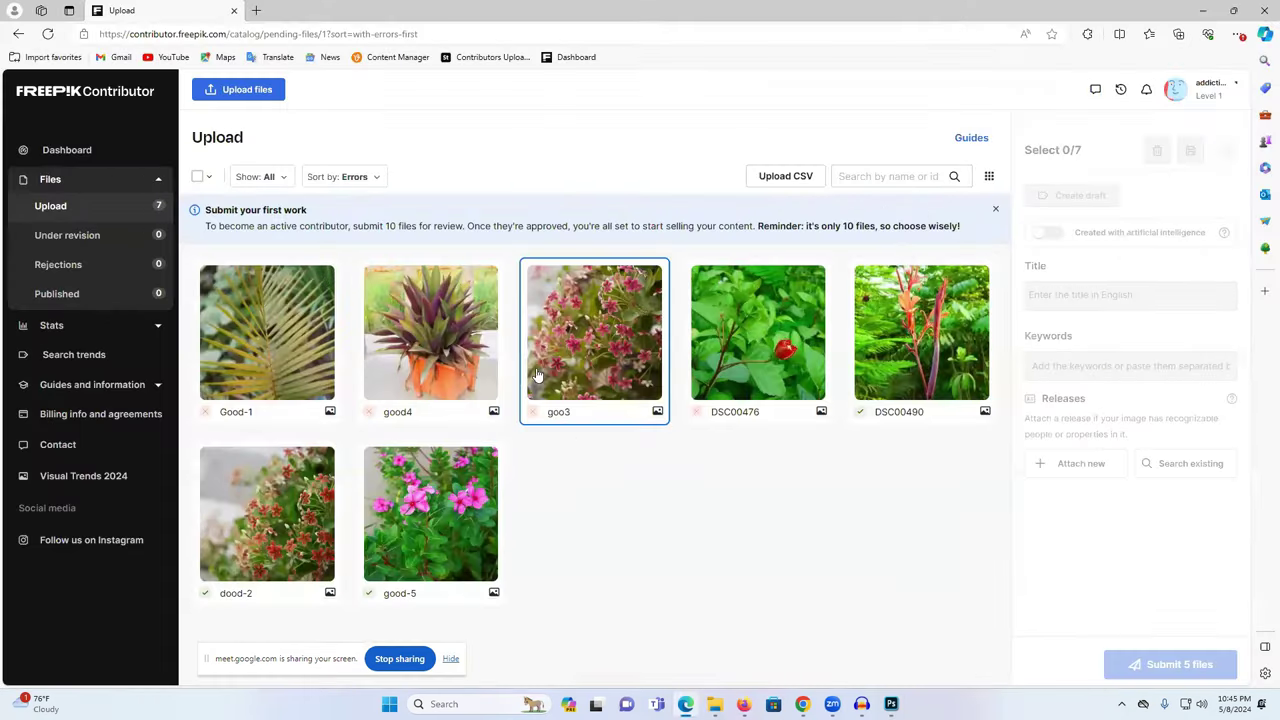
left_click(242, 95)
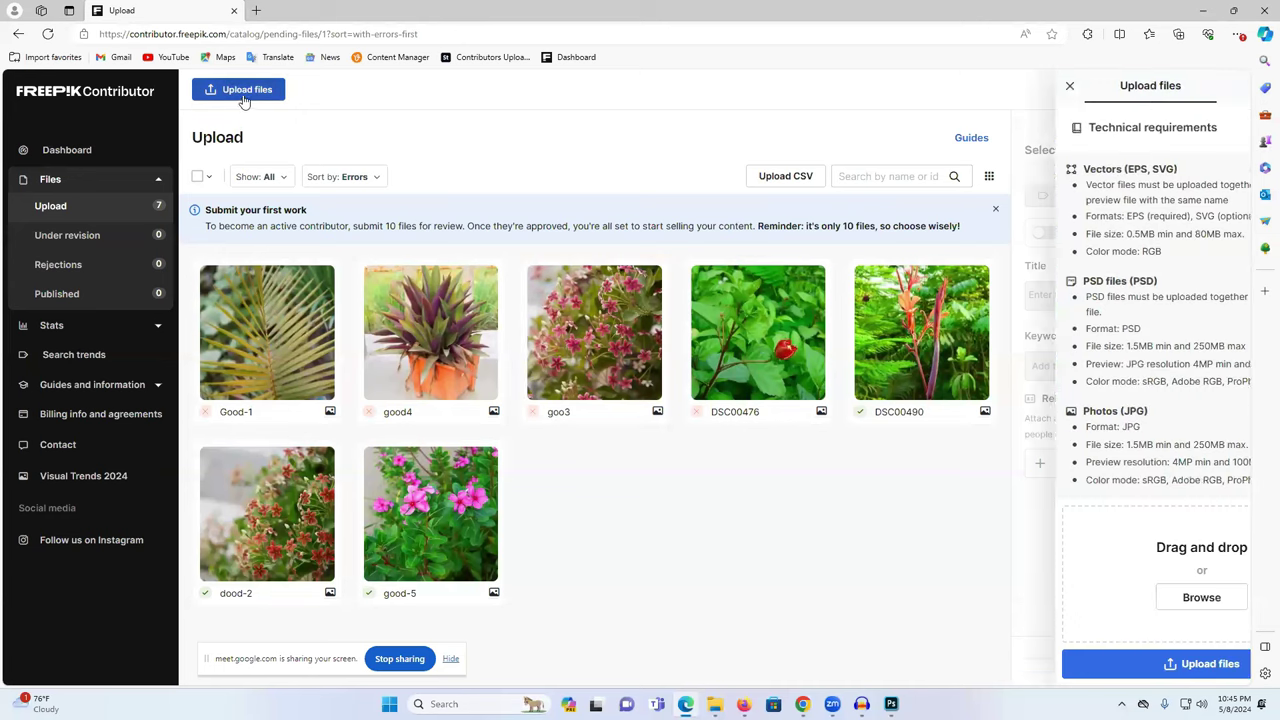
left_click(1094, 594)
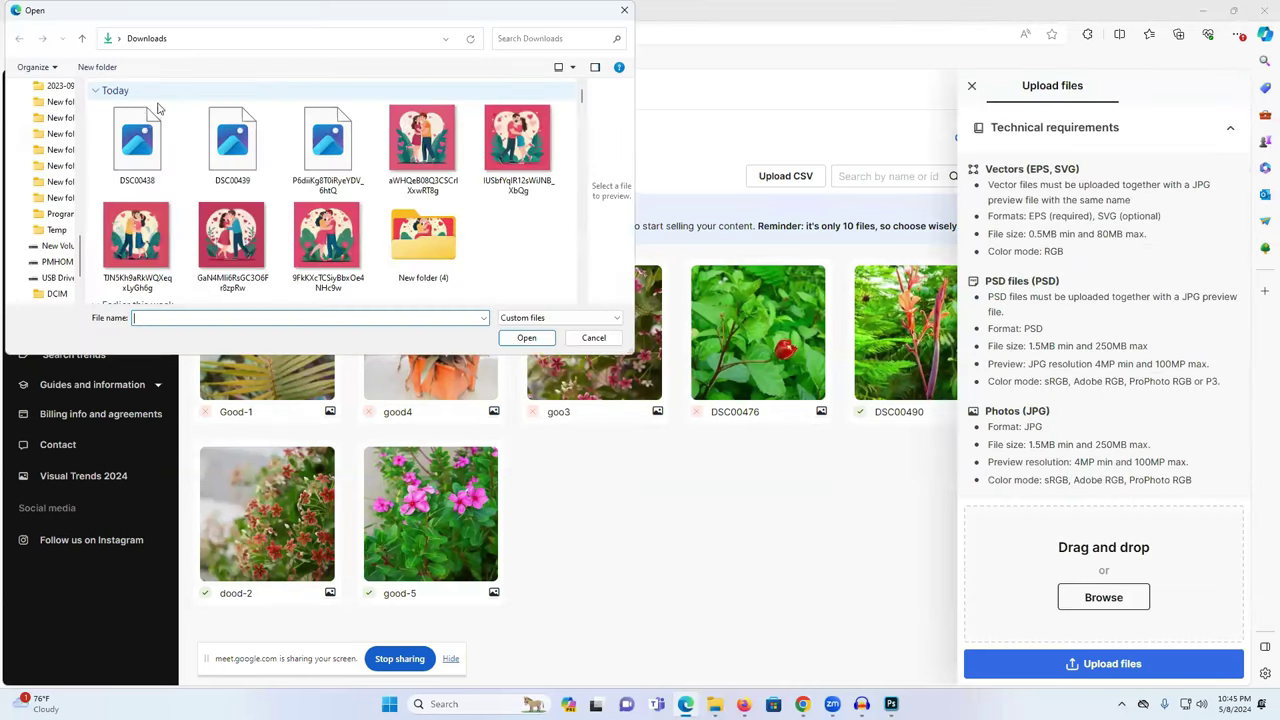
left_click(140, 140)
left_click(232, 140, "ctrl")
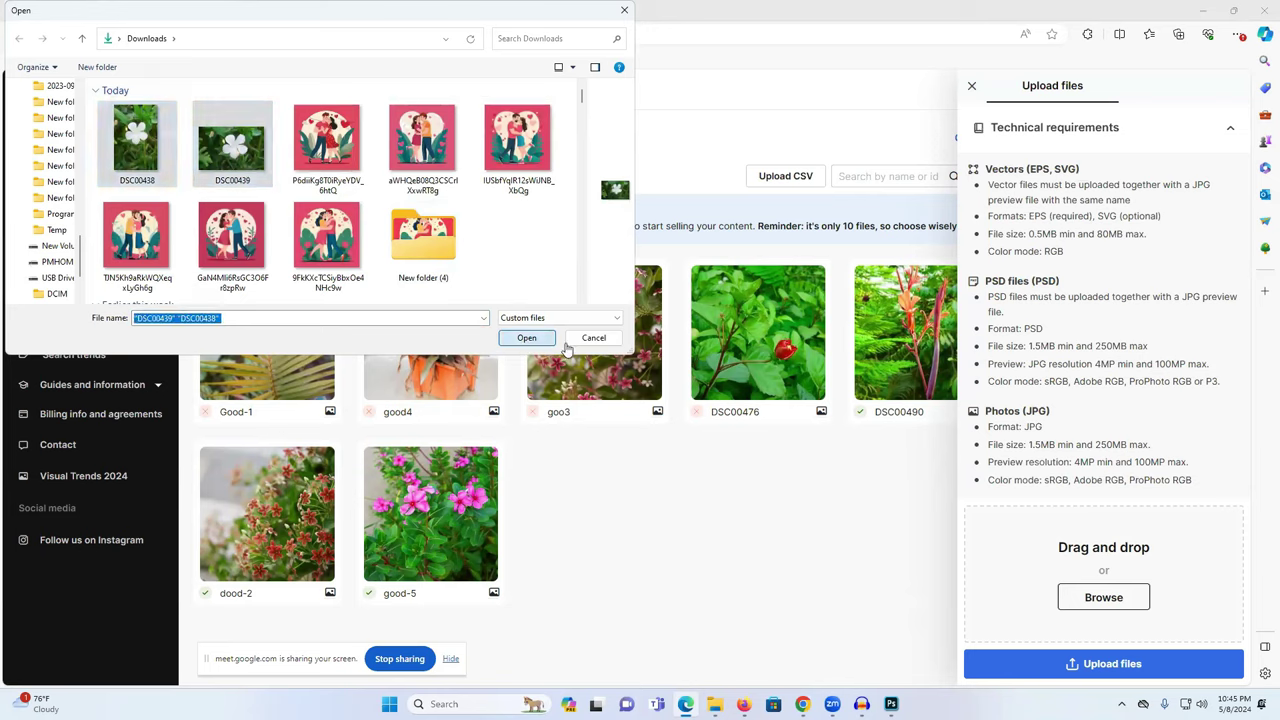
left_click(548, 339)
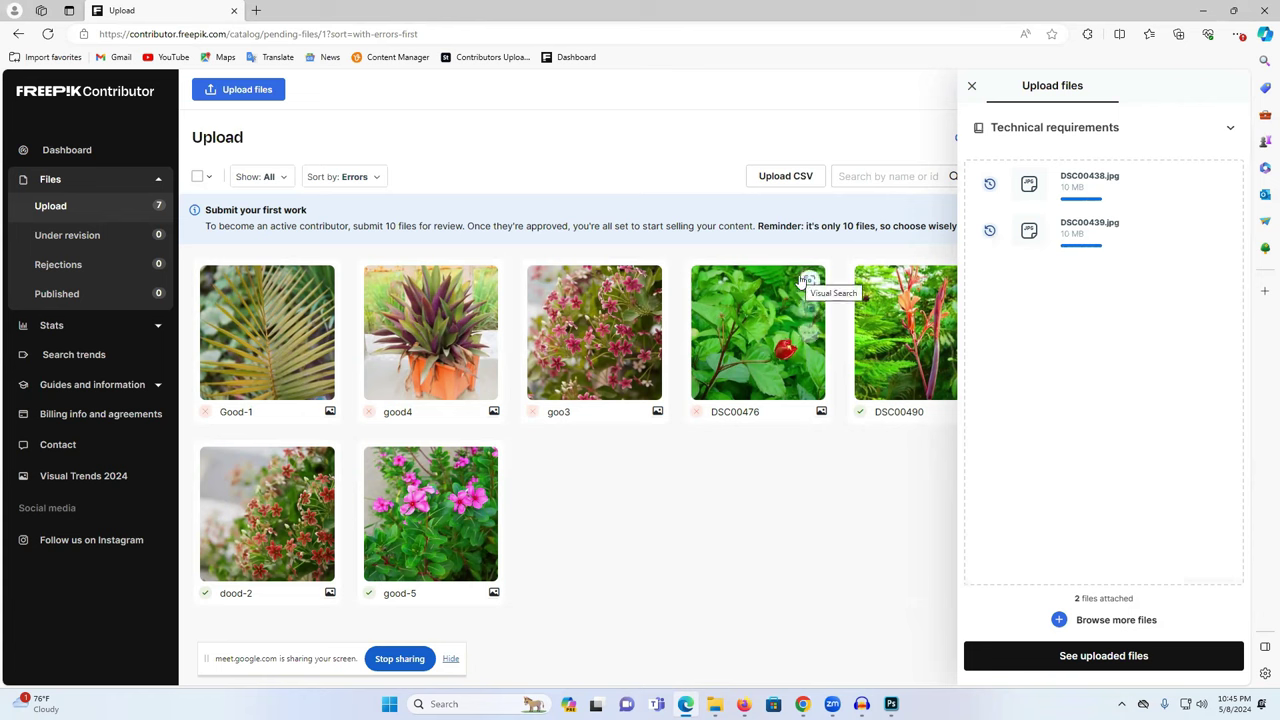
Switch to the Google Meet call in Chrome and admit the waiting participant.
left_click(802, 704)
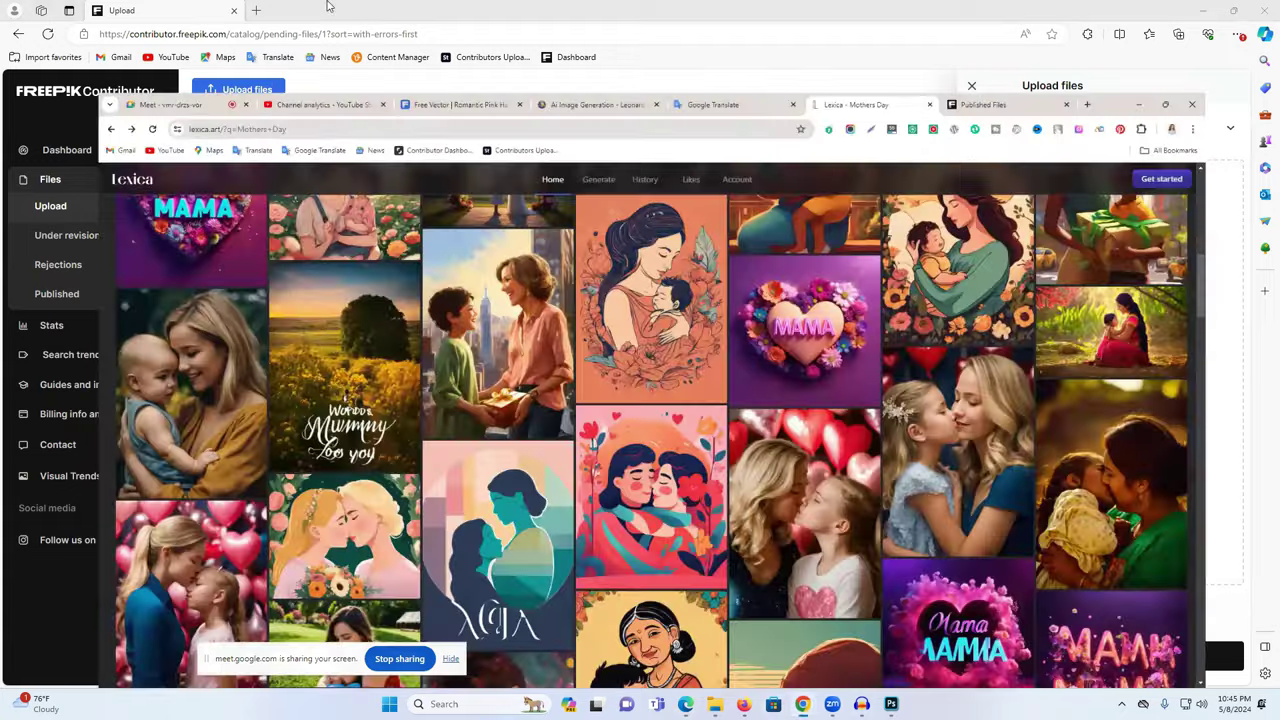
left_click(1192, 608)
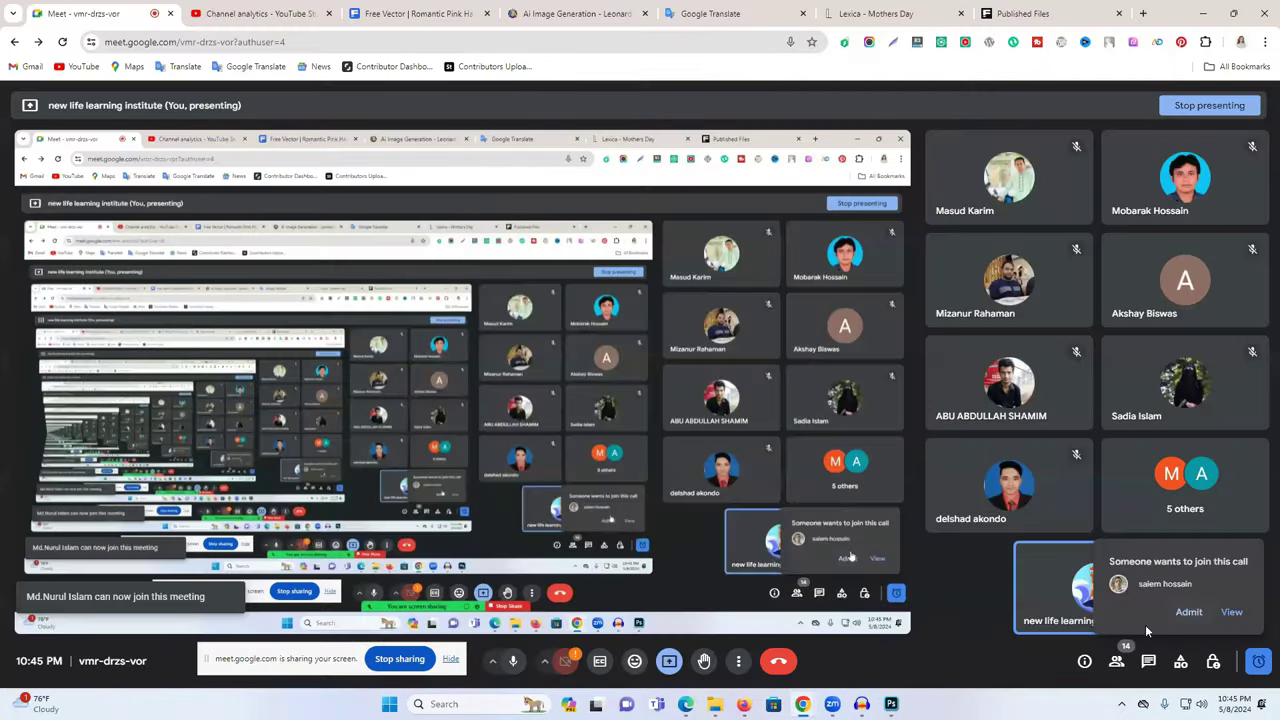
Switch to Ideogram in Firefox and select the whole romantic vector illustration prompt for review.
left_click(744, 704)
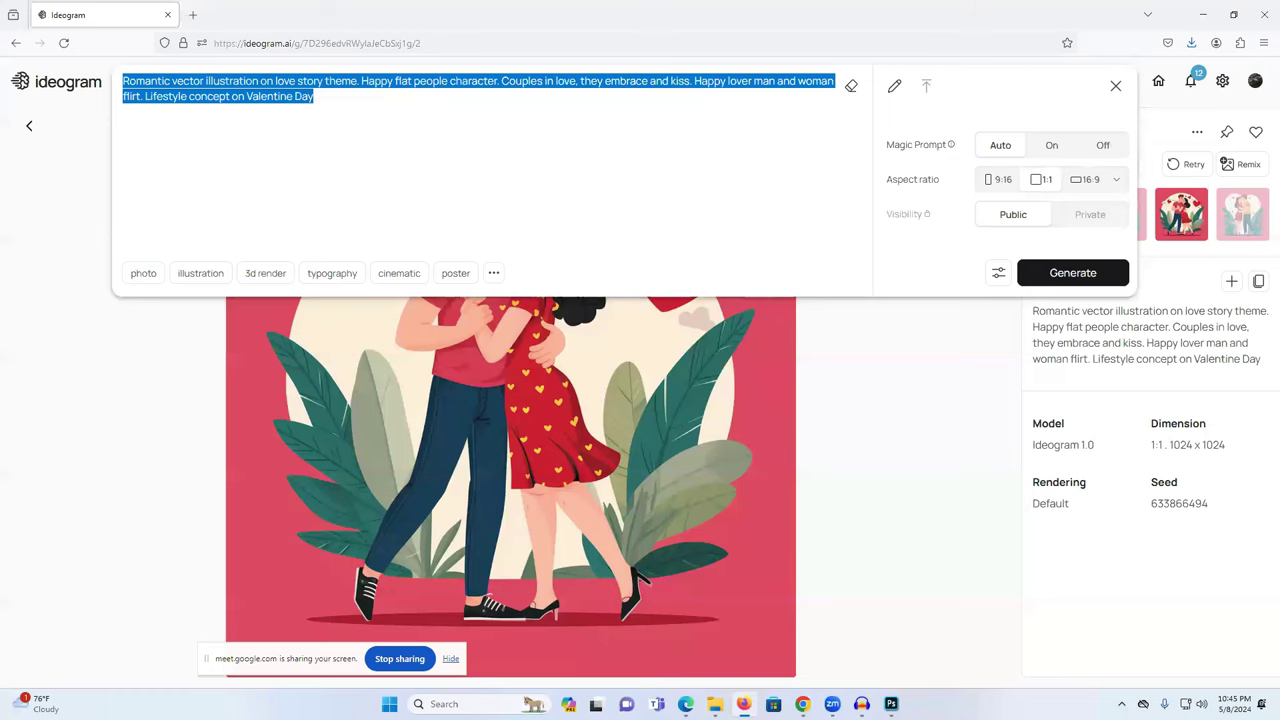
left_click(930, 436)
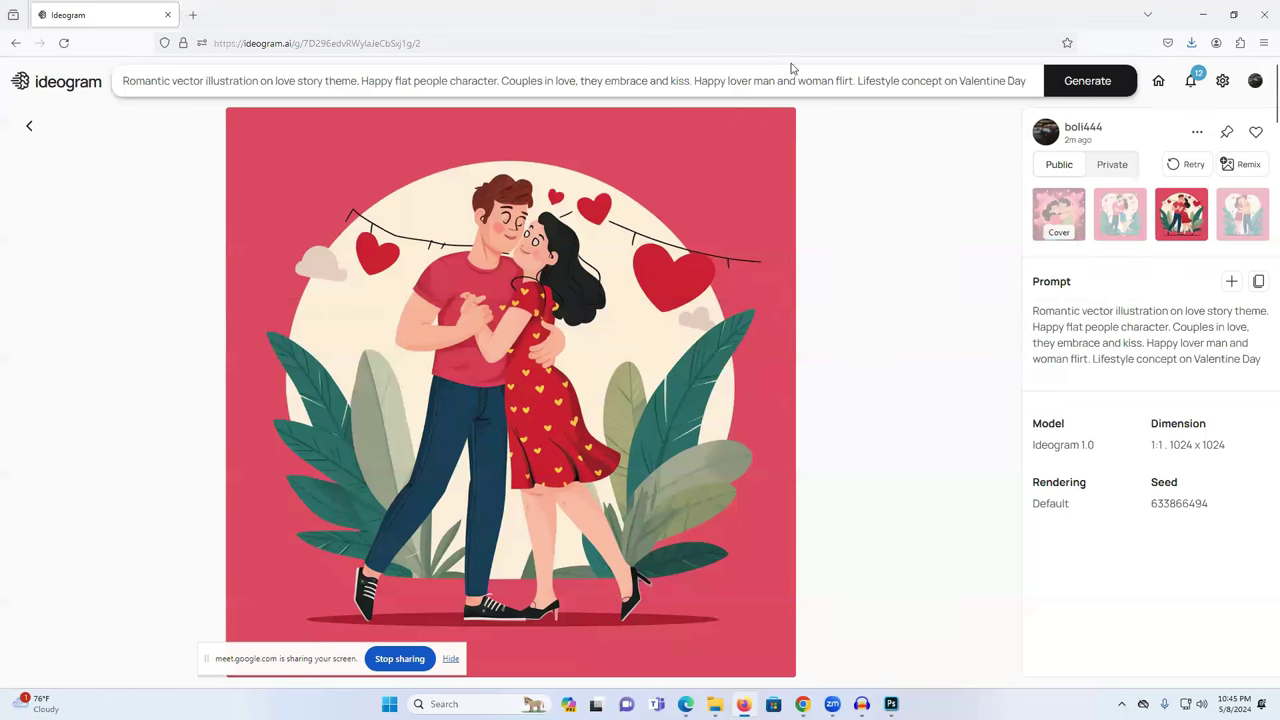
left_click(554, 82)
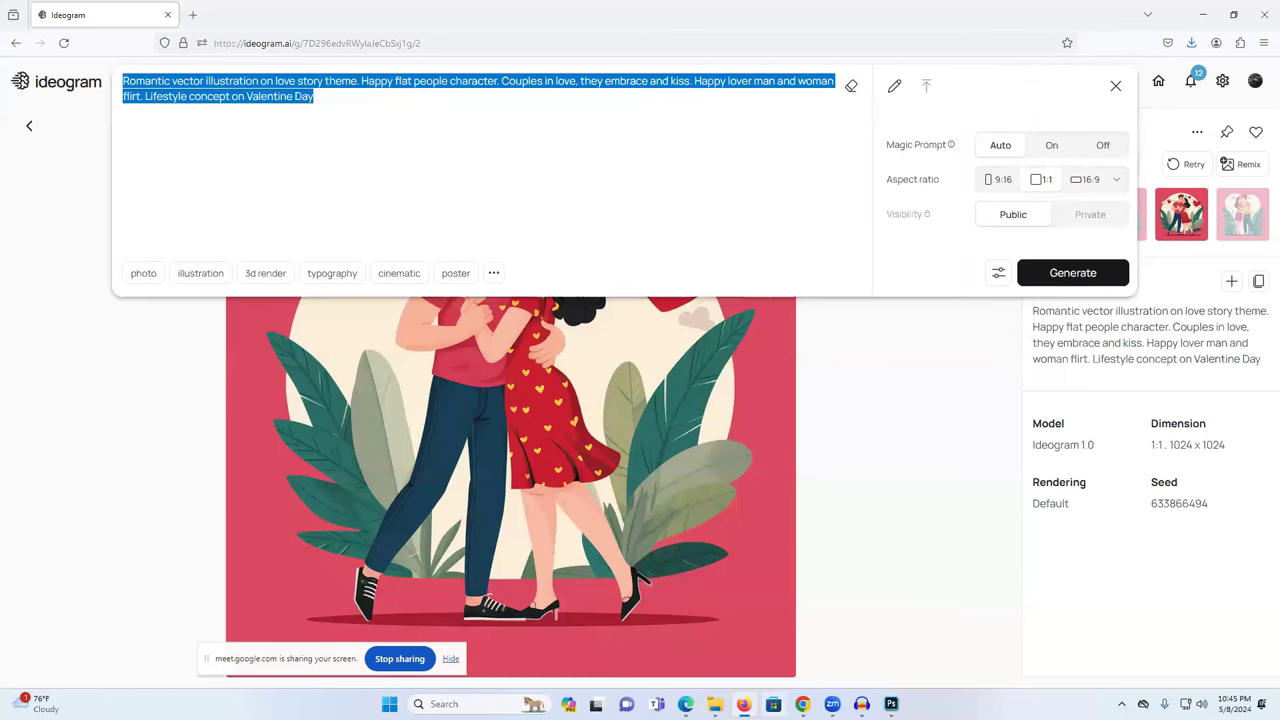
Switch to Chrome and examine the title, related tags and similar images of the Valentine paper art card on Freepik.
mouse_move(802, 704)
left_click(633, 630)
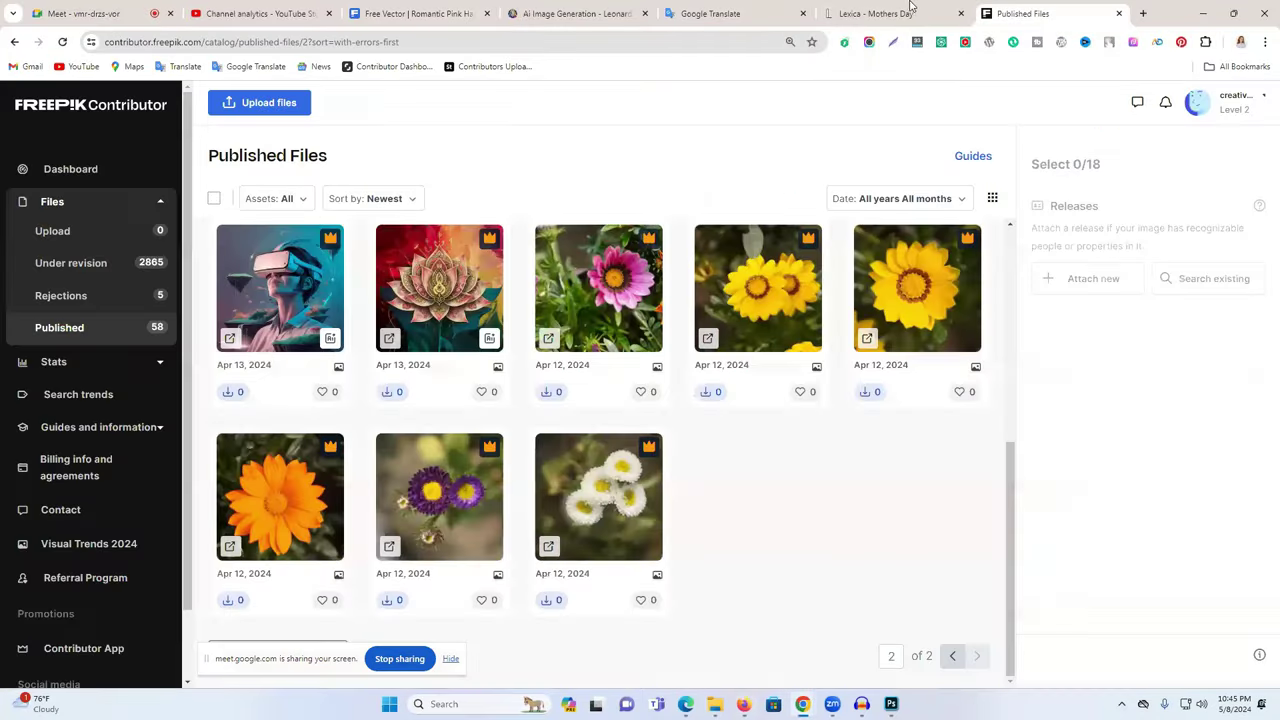
left_click(1040, 13)
key("ctrl+shift+Tab")
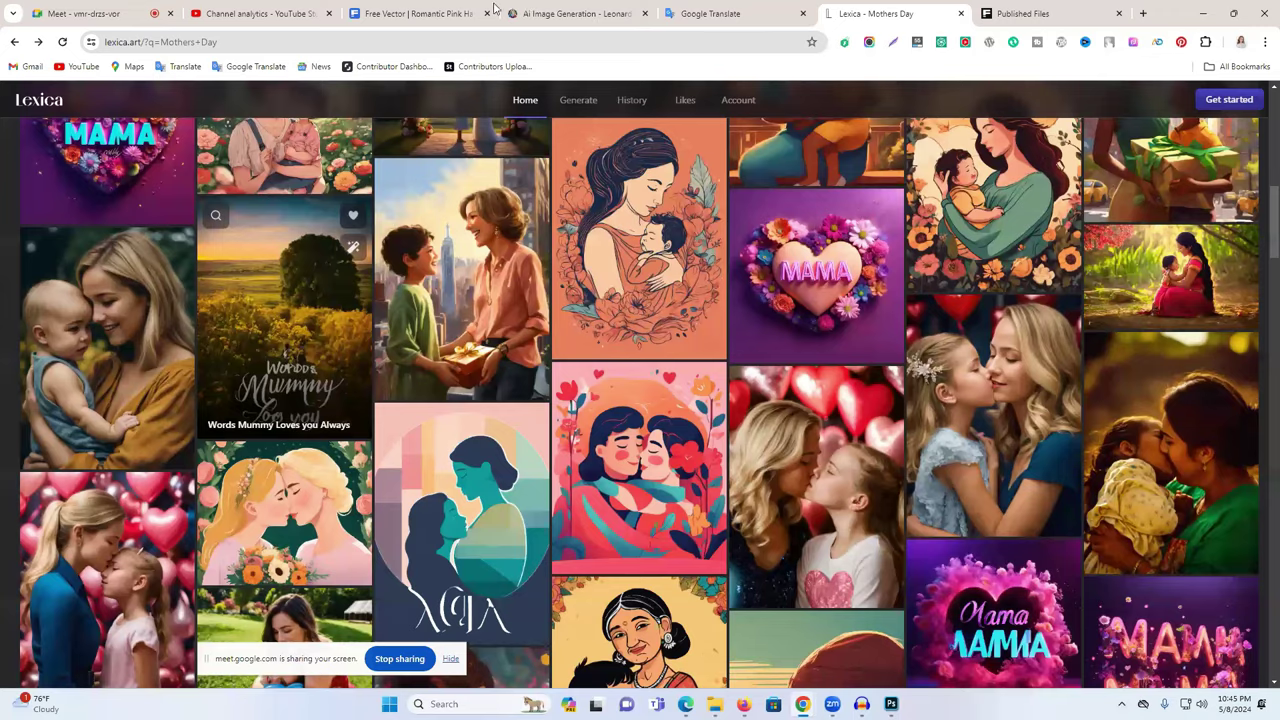
scroll(446, 5, "up", 3)
key("ctrl+3")
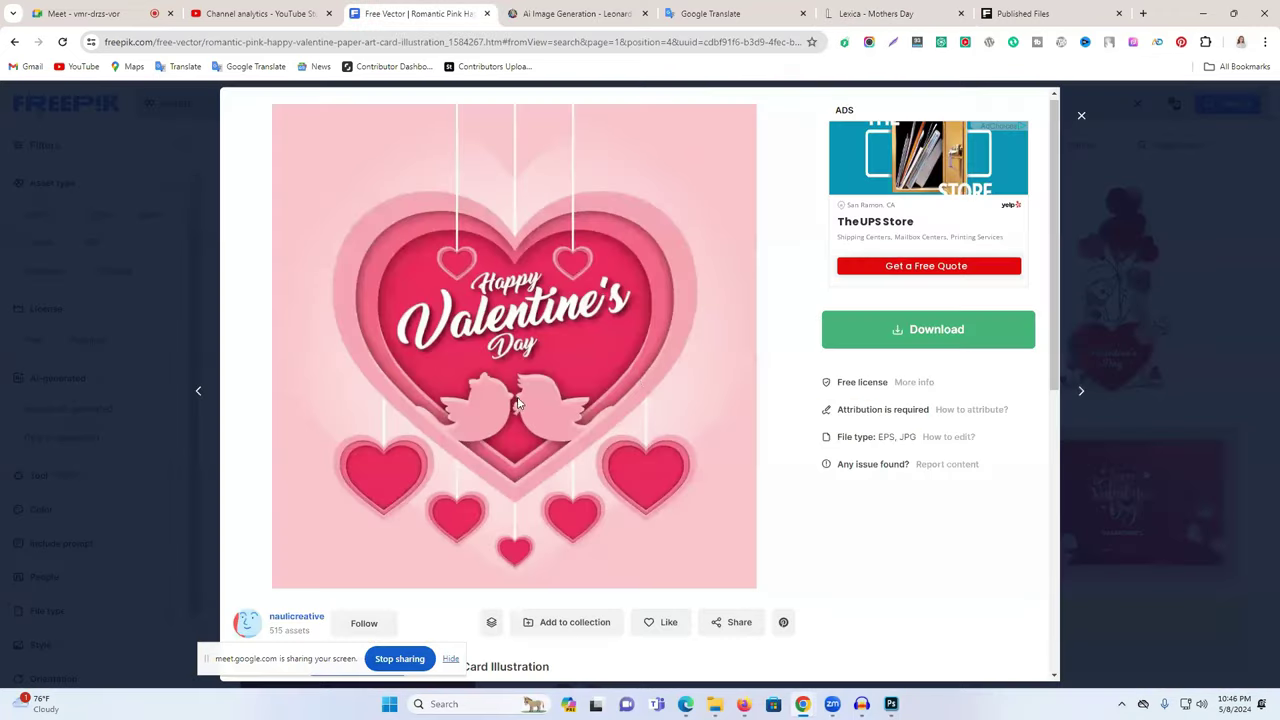
scroll(638, 377, "down", 5)
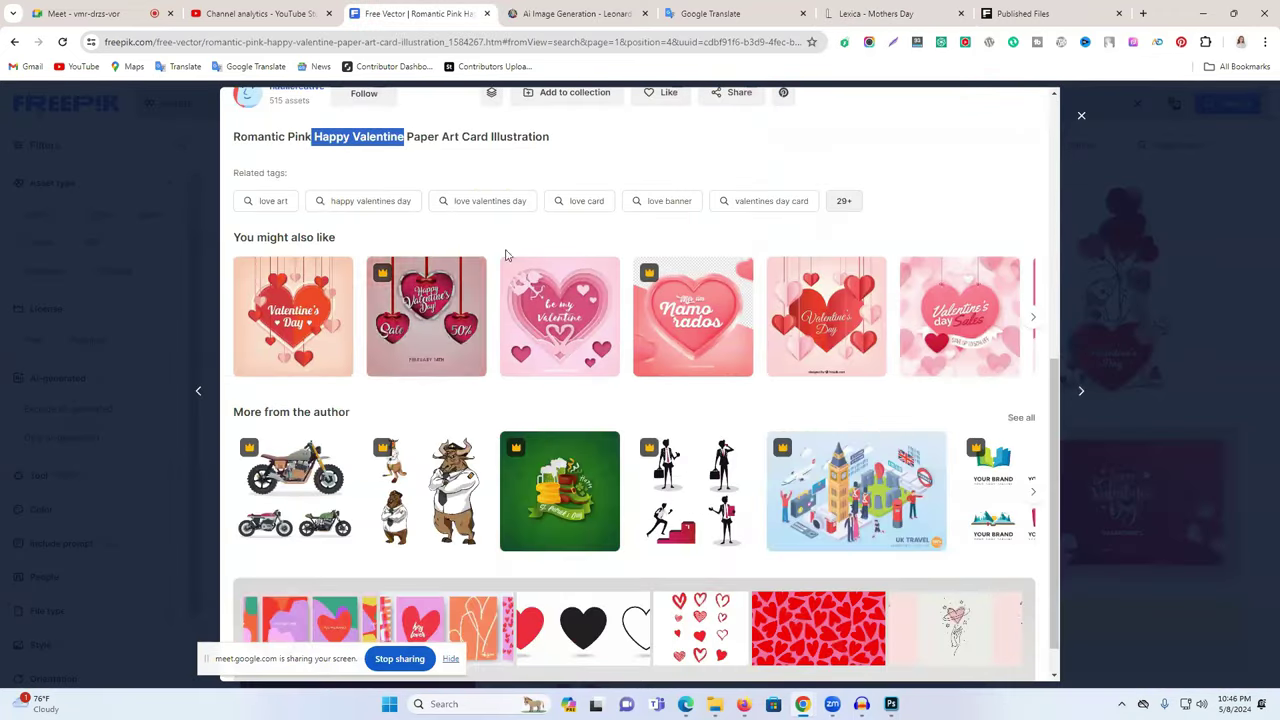
scroll(600, 340, "down", 1)
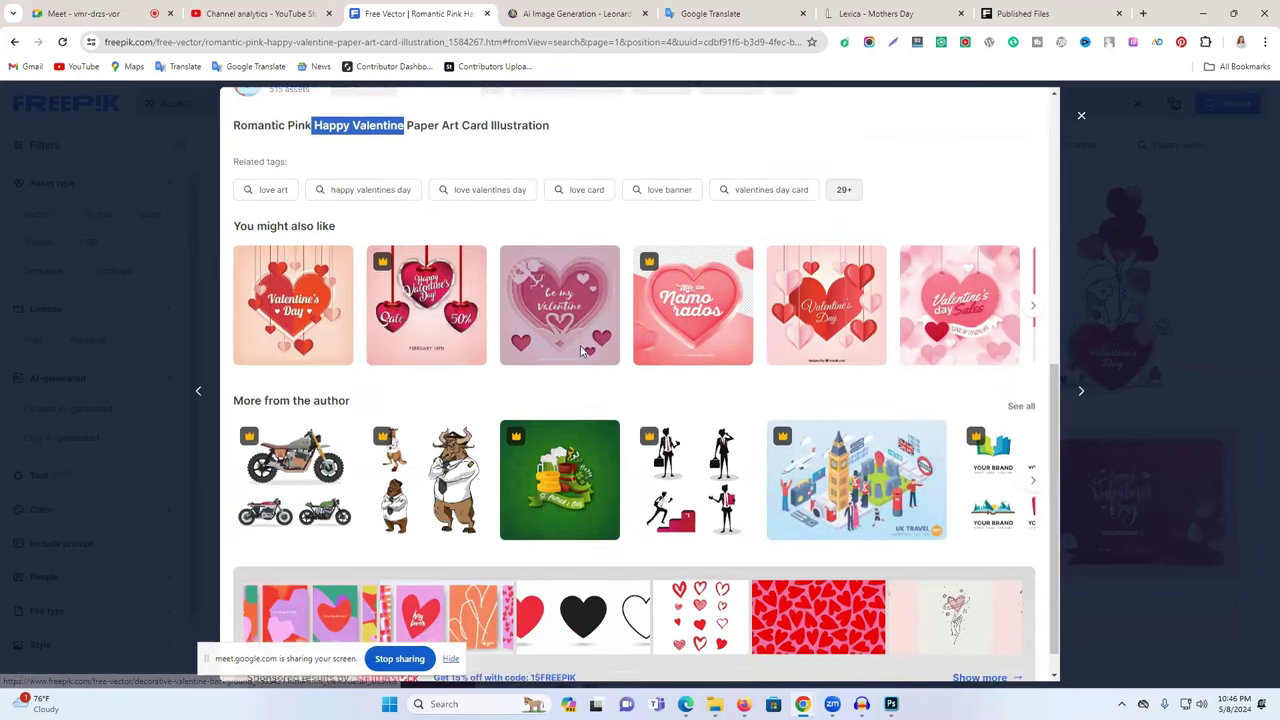
scroll(478, 318, "up", 1)
scroll(478, 318, "up", 1)
triple_click(313, 295)
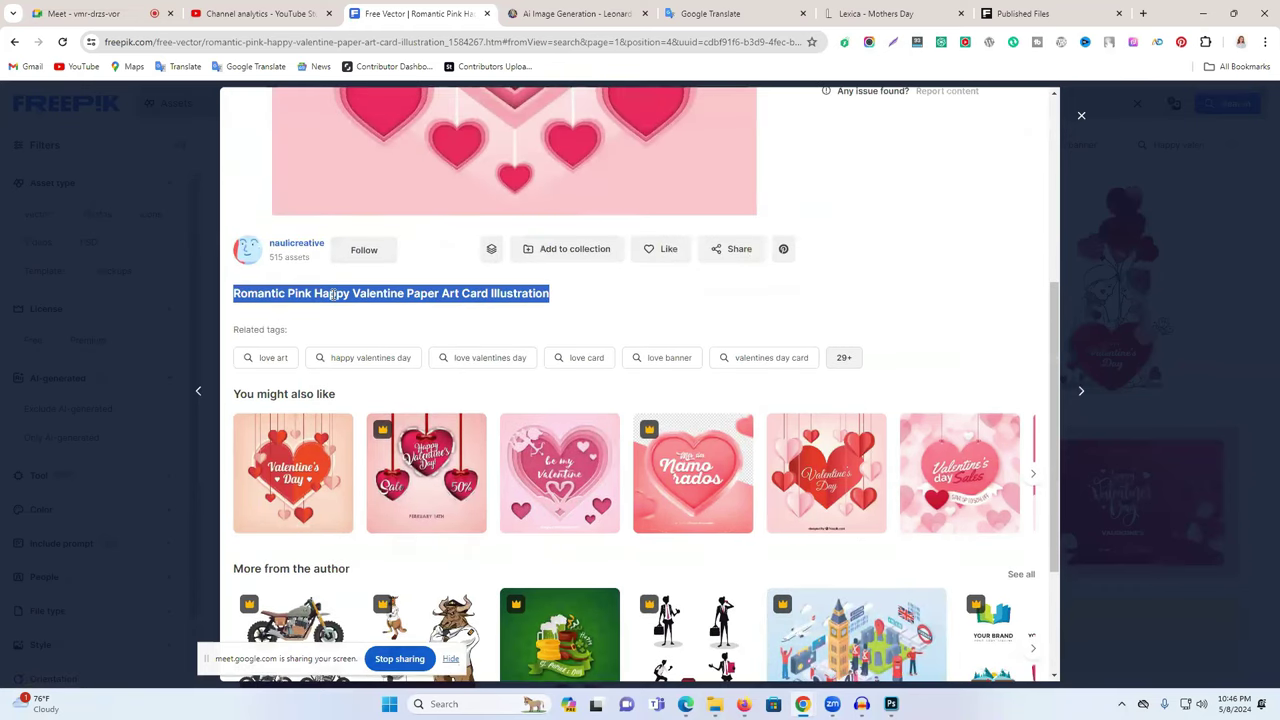
left_click(313, 295)
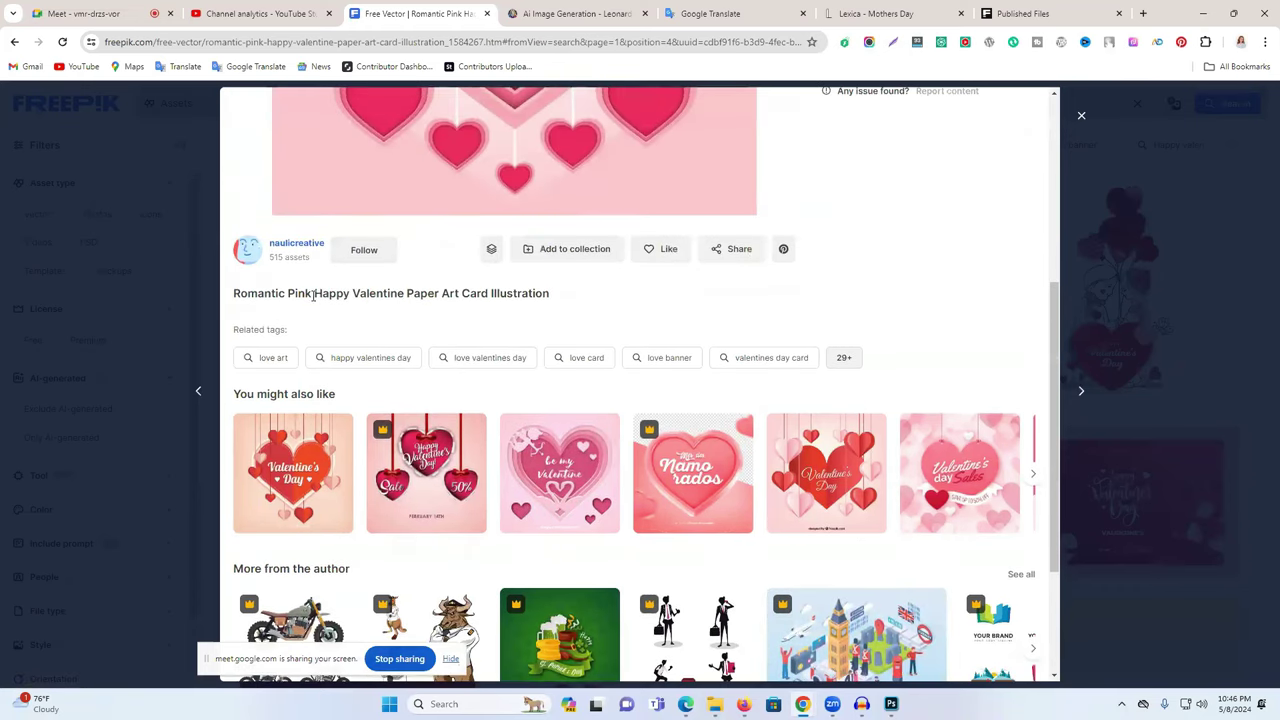
Look through the Mothers Day image results on Lexica and compare them with the Valentine card page on Freepik.
left_click(1020, 12)
left_click(948, 8)
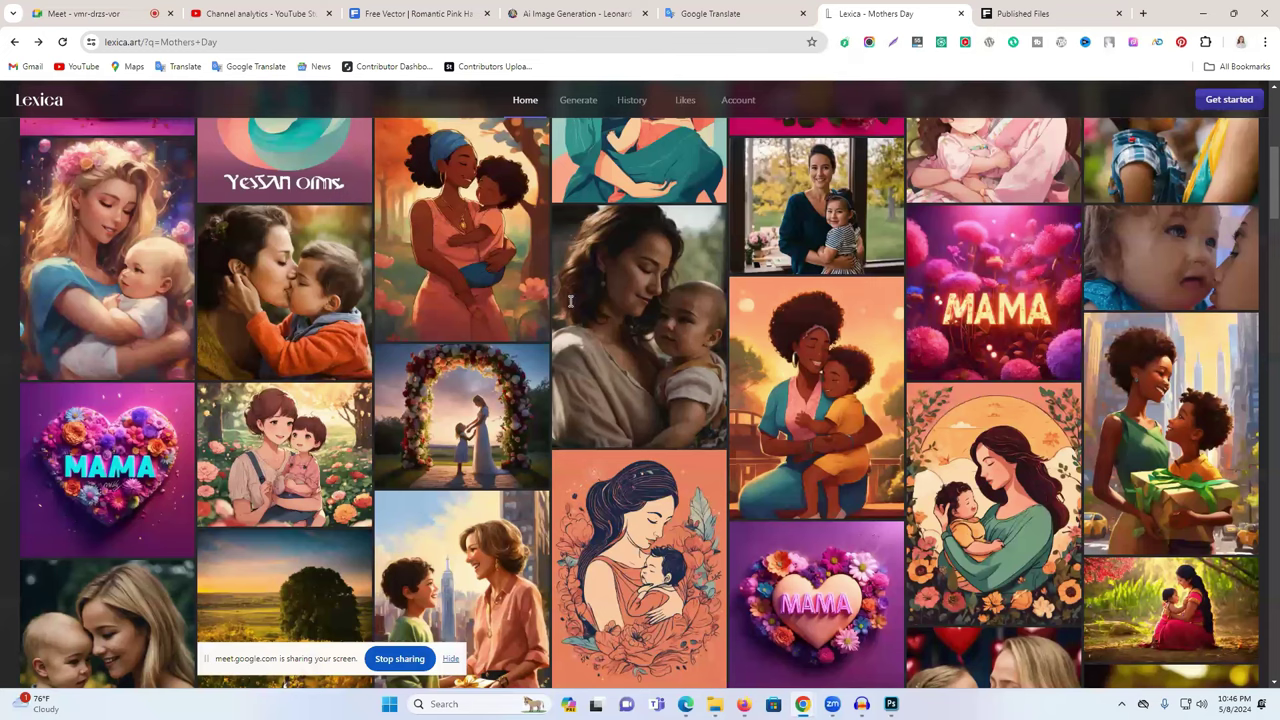
scroll(889, 371, "up", 8)
scroll(909, 374, "down", 9)
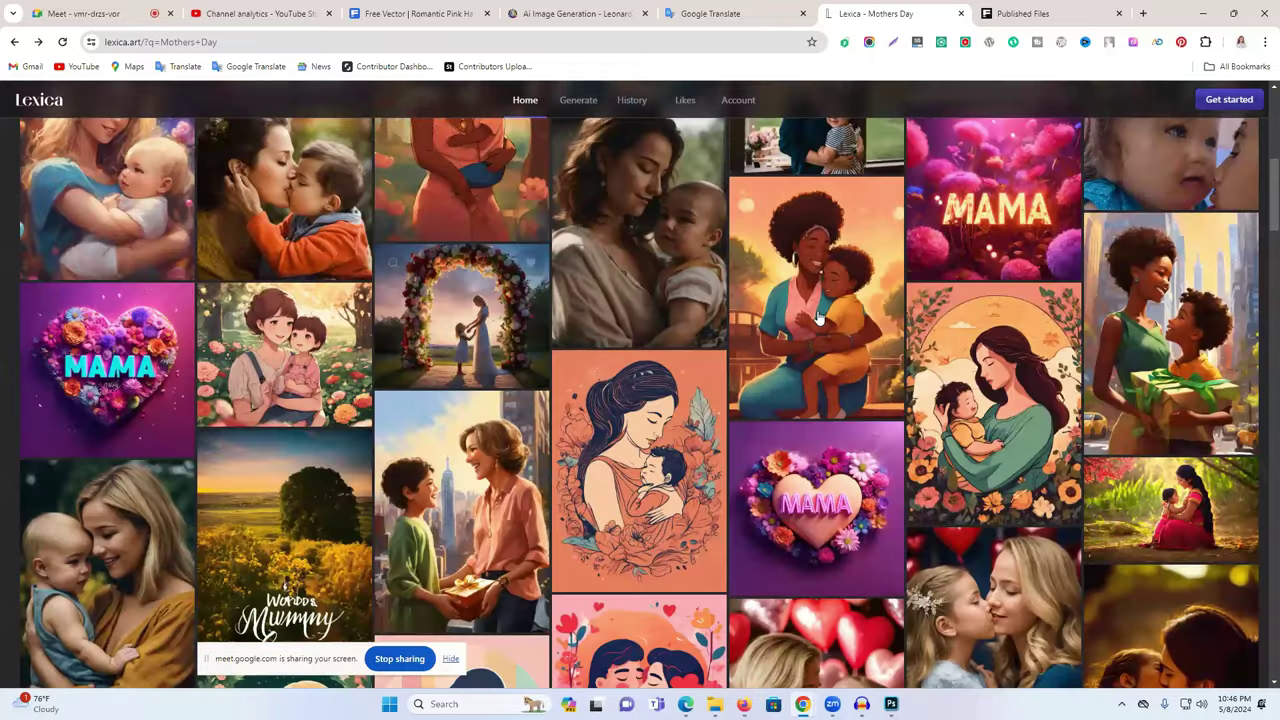
scroll(816, 318, "down", 3)
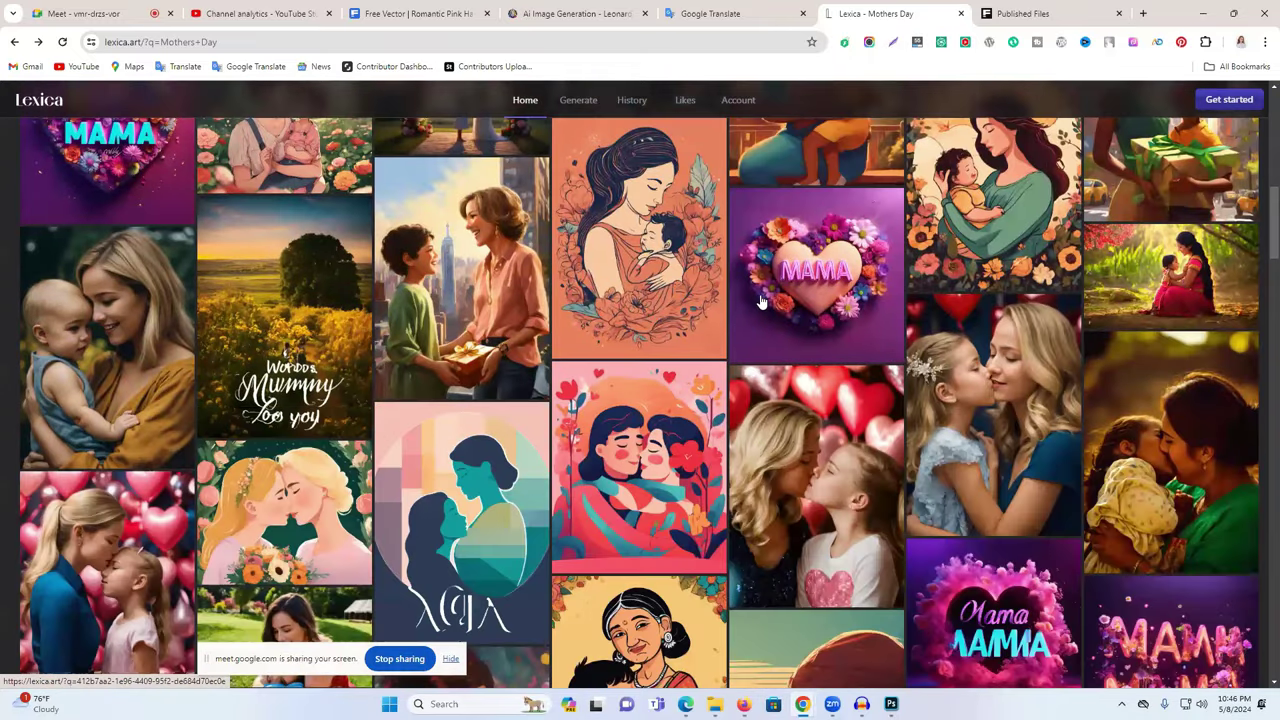
scroll(760, 301, "down", 2)
mouse_move(760, 301)
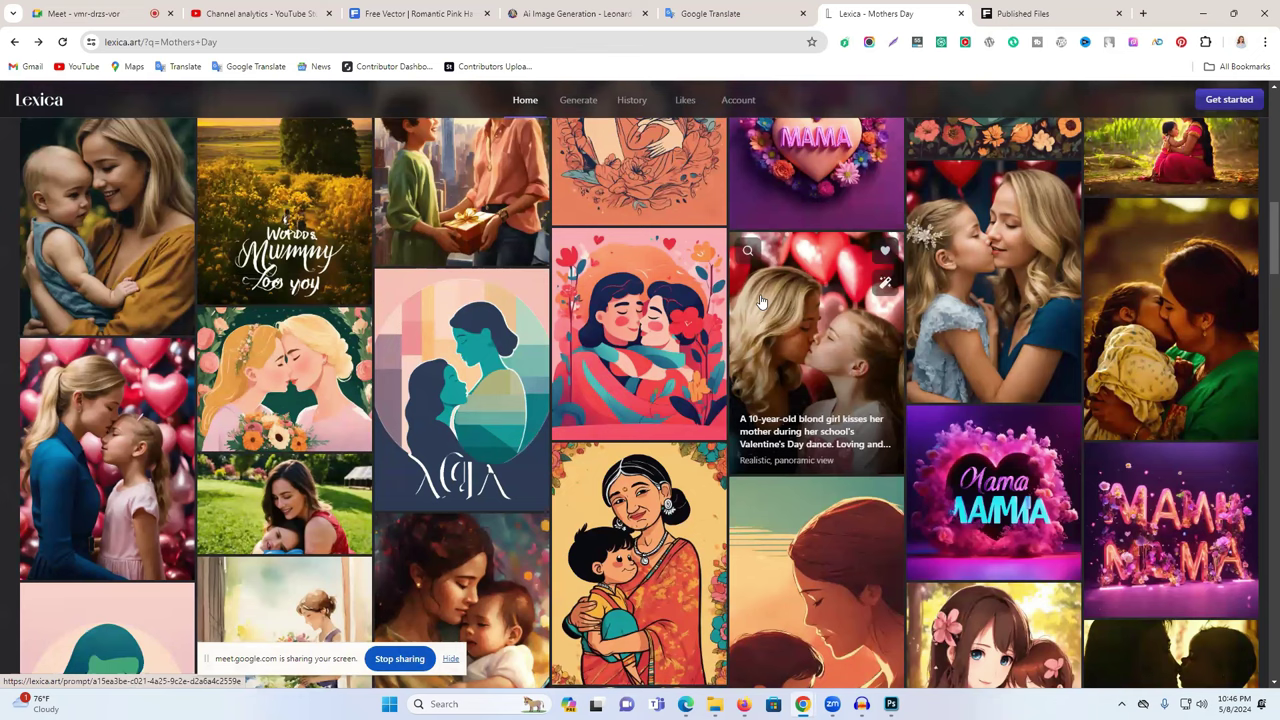
left_click(377, 22)
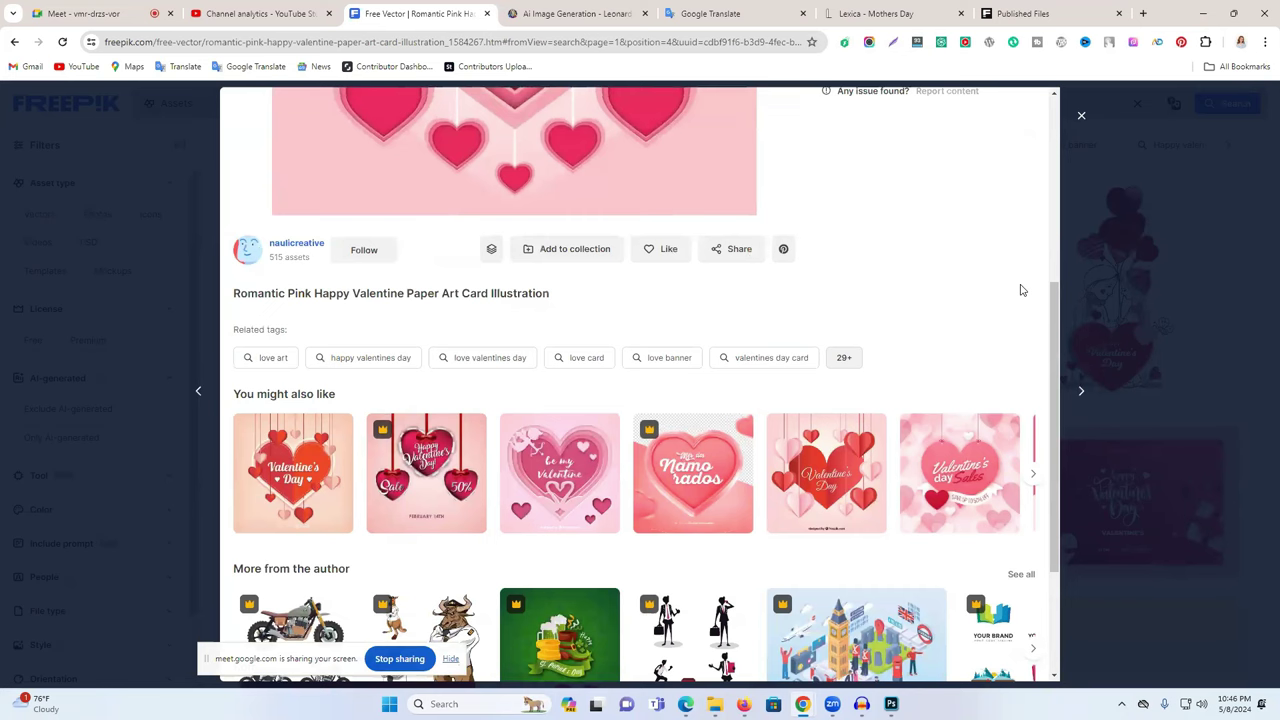
scroll(1013, 302, "up", 3)
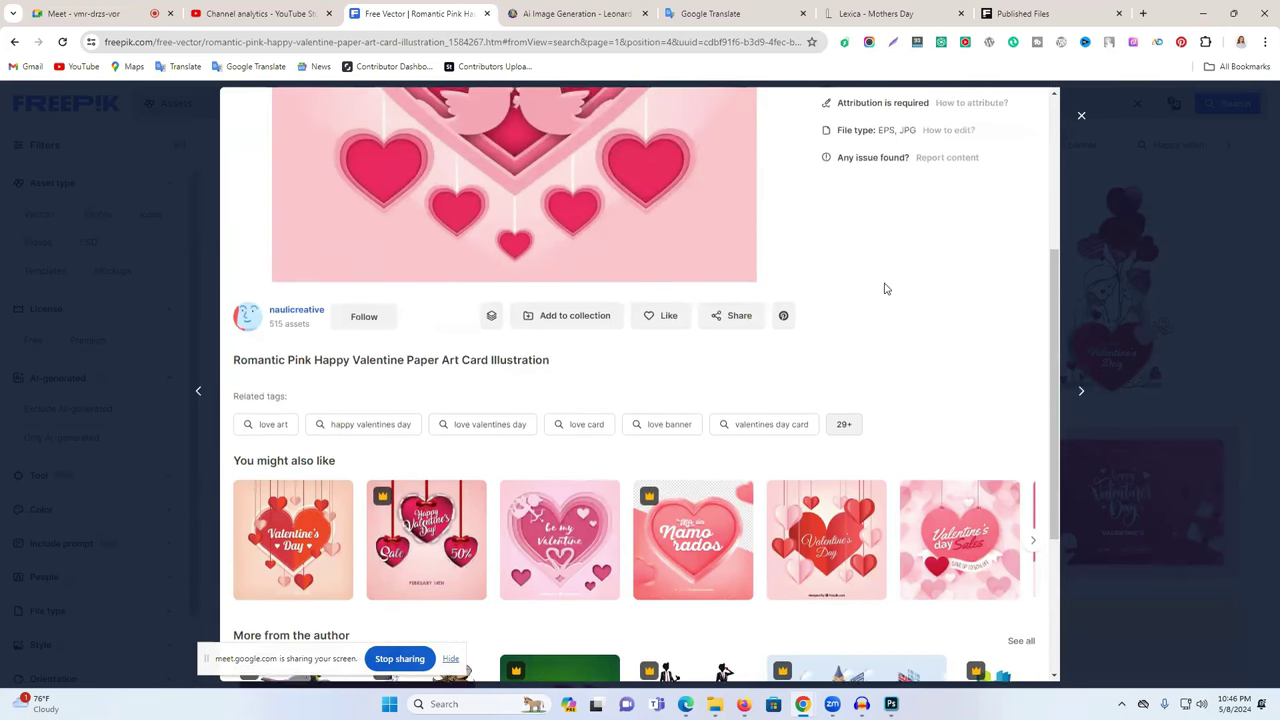
left_click(827, 16)
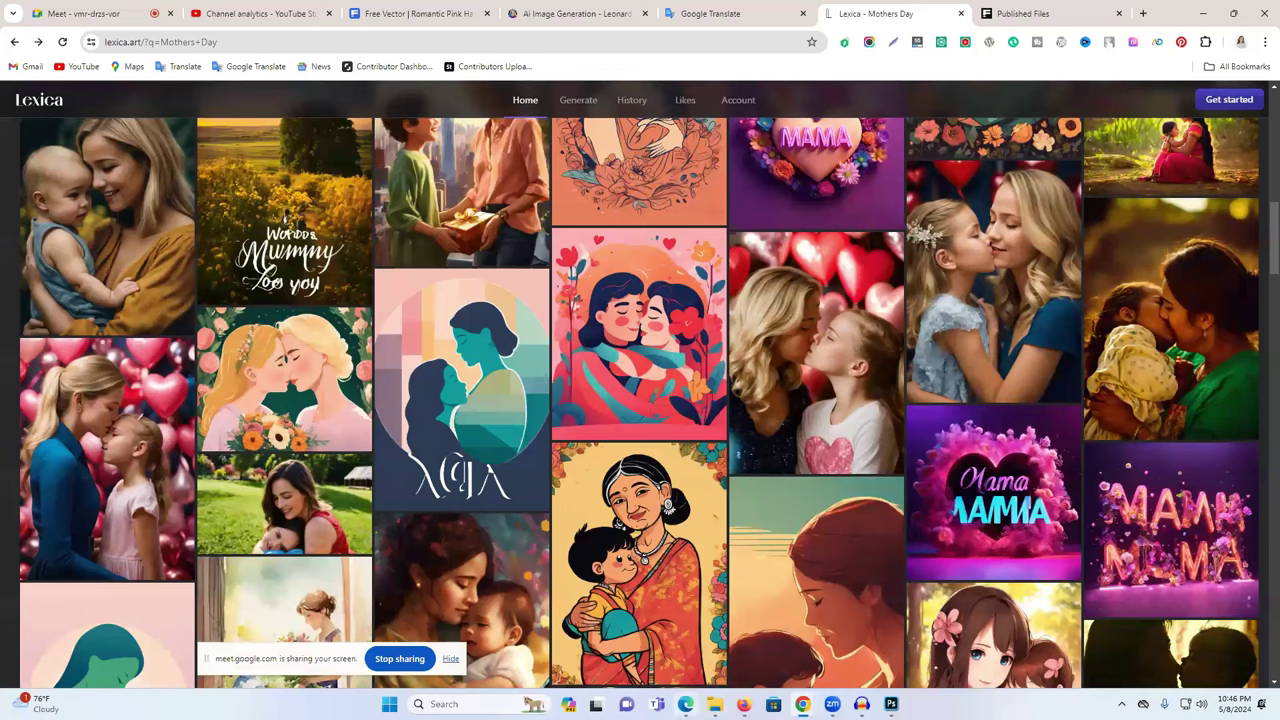
Copy the romantic vector illustration prompt from Ideogram in Firefox, and return to the Lexica window in Chrome.
left_click(686, 704)
left_click(743, 704)
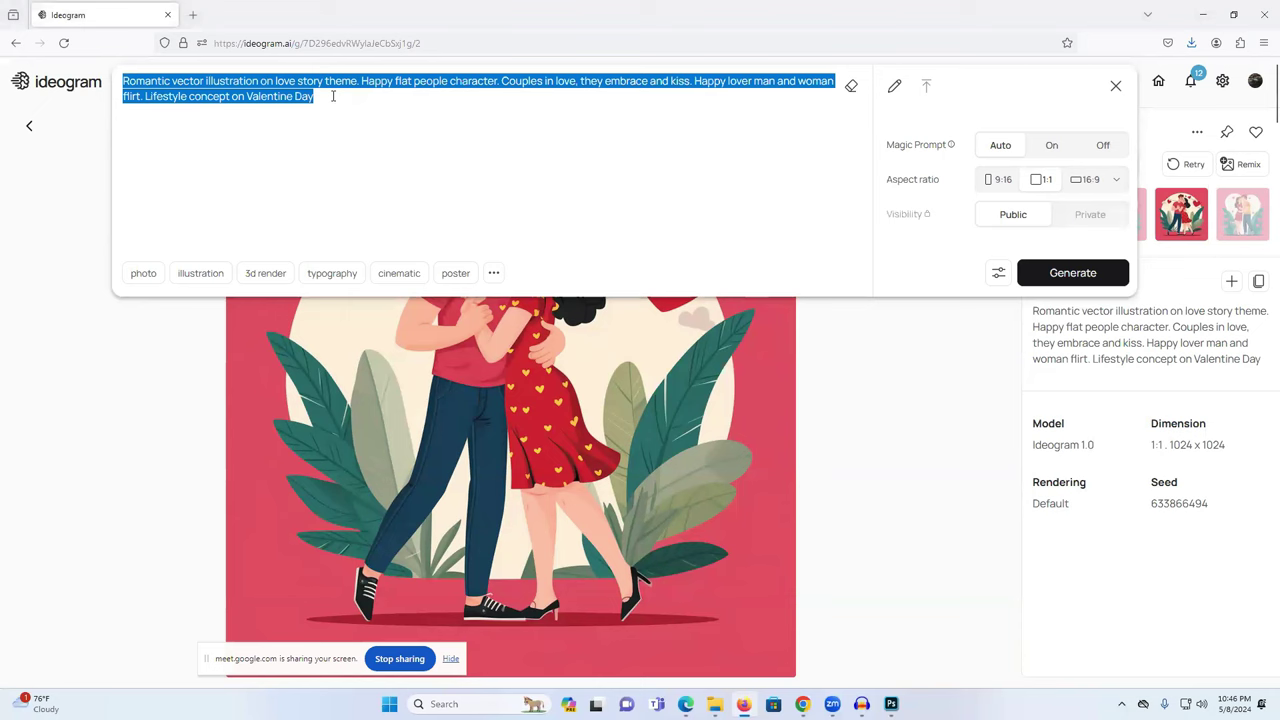
left_click(802, 704)
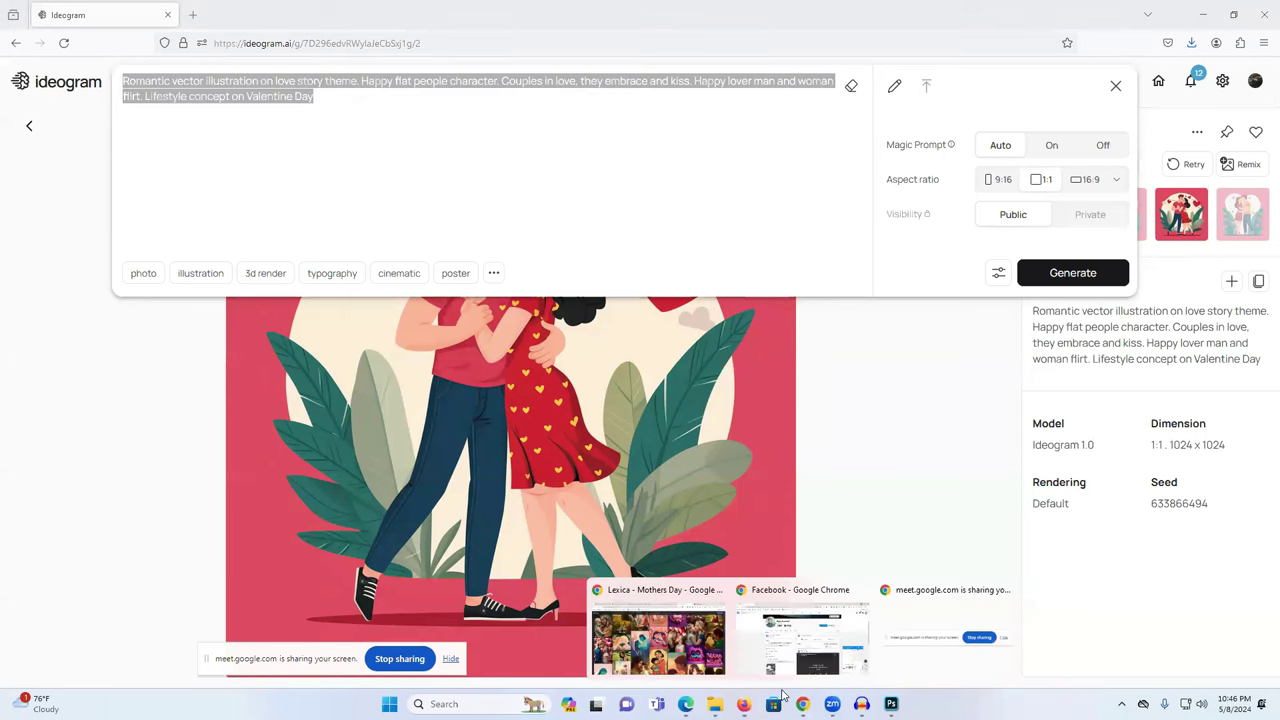
left_click(710, 648)
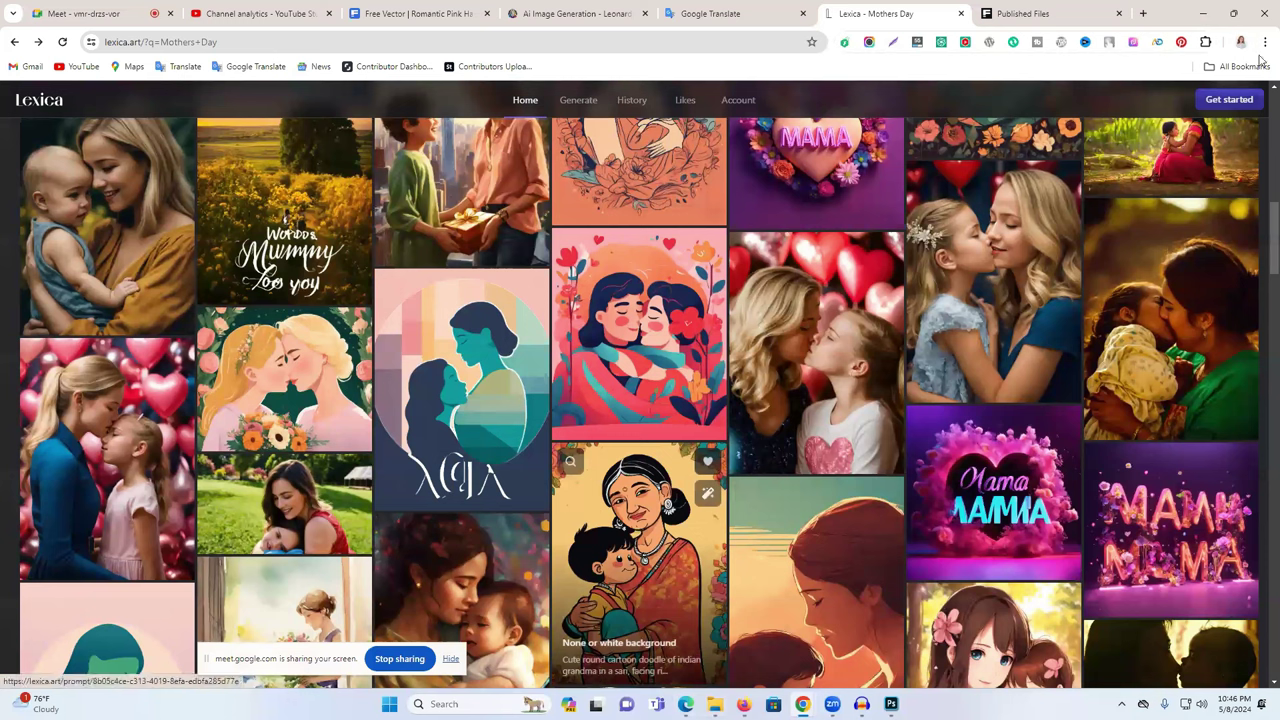
Open Facebook in a new browser tab with its Messenger chat list, and close the Valentine card preview on Freepik.
key("ctrl+t")
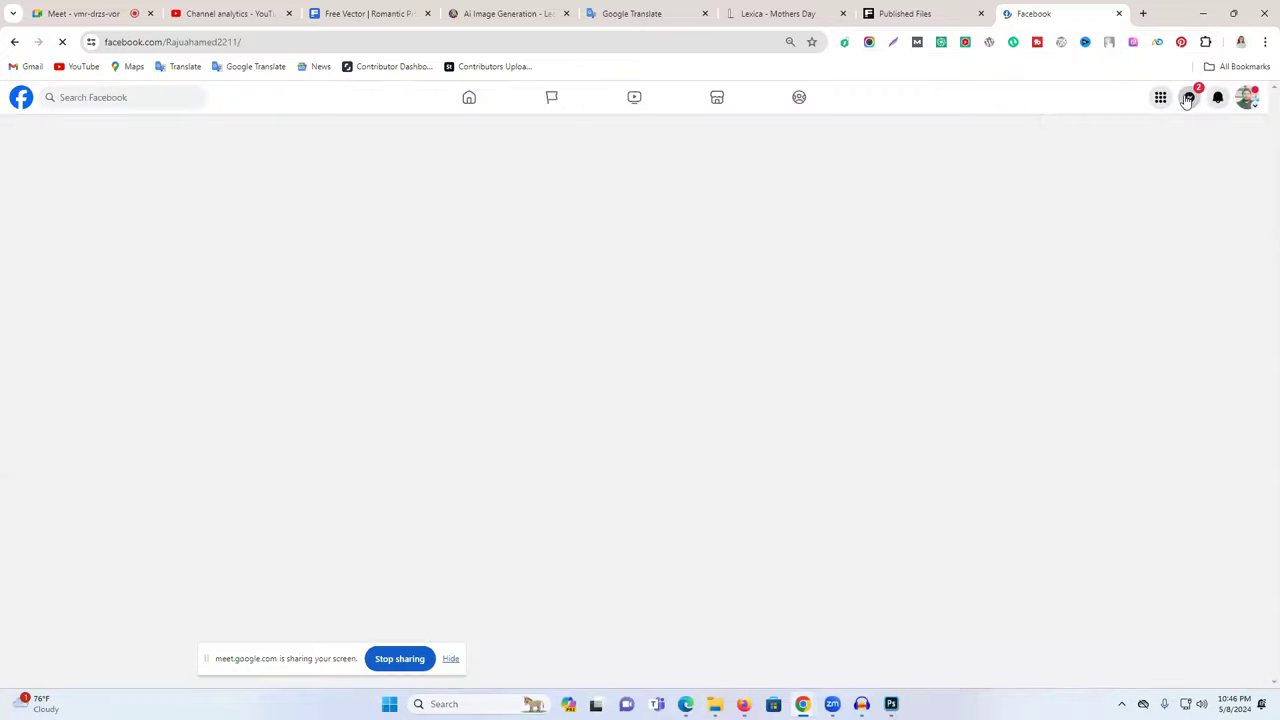
left_click(1189, 97)
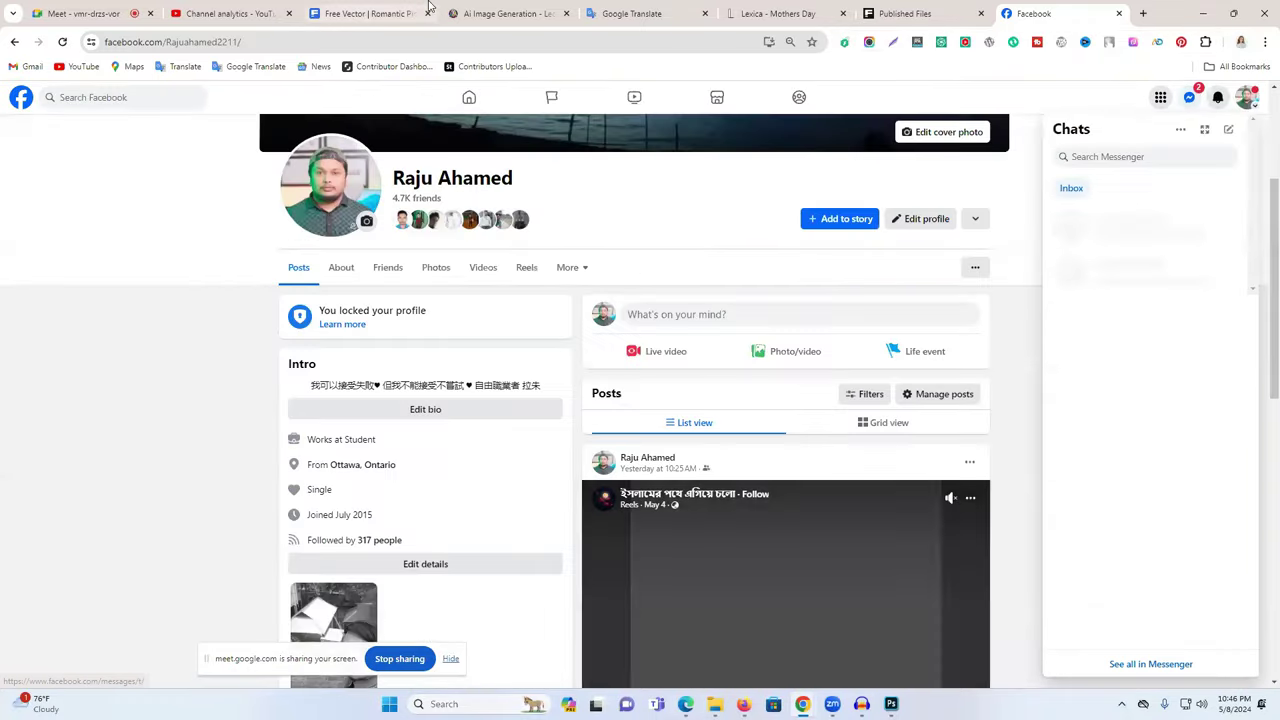
key("ctrl+3")
left_click(1078, 120)
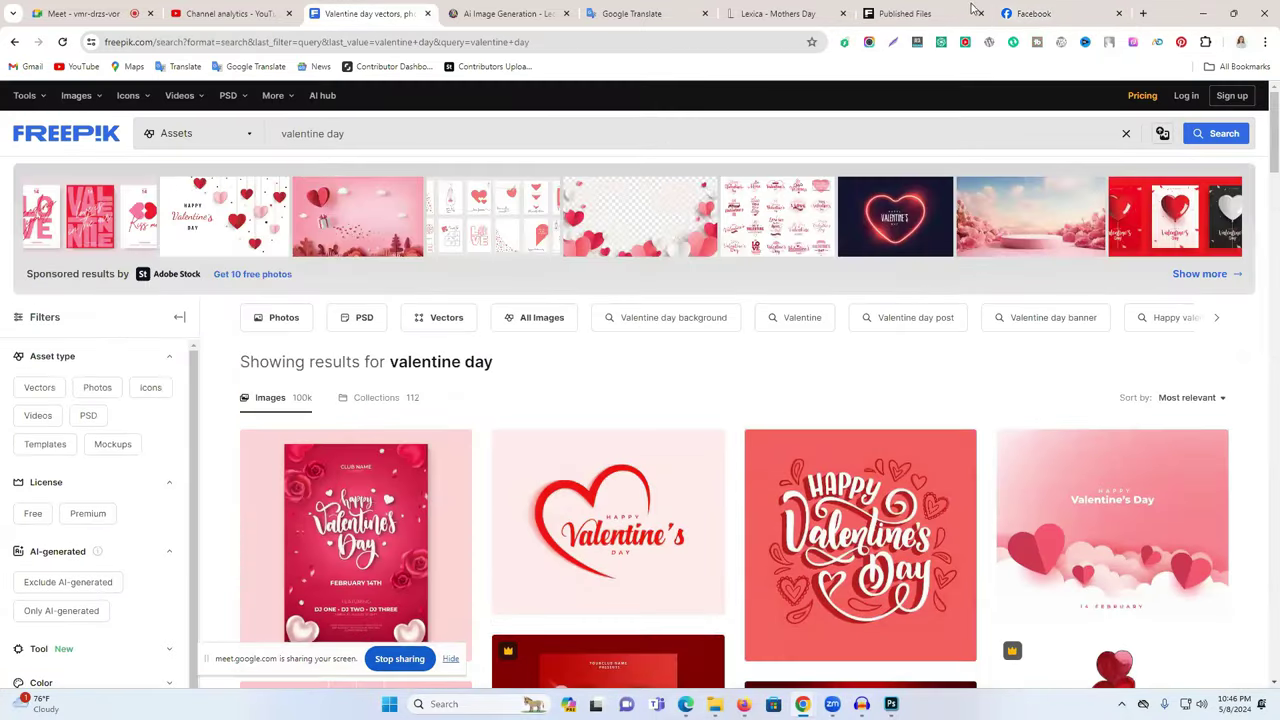
Send the copied romantic illustration prompt to the New Life Learning Institute group chat on Facebook, and reopen the chat list.
left_click(1035, 13)
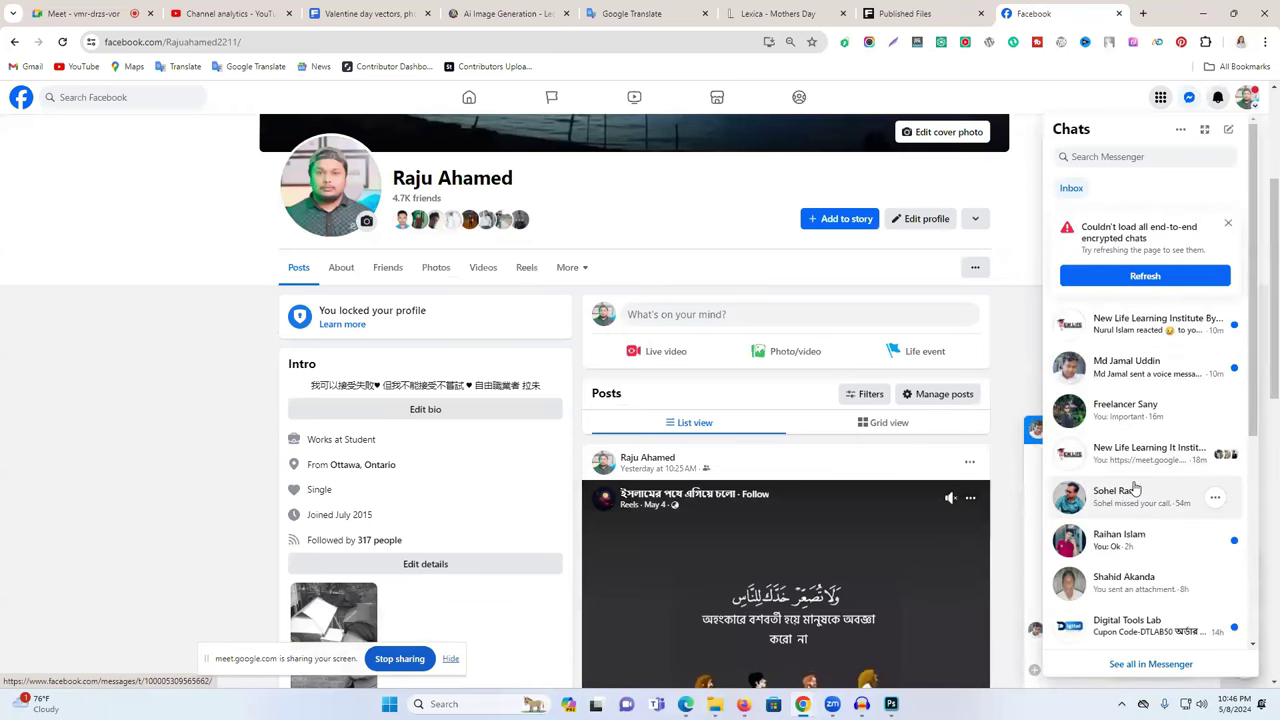
scroll(1131, 486, "down", 1)
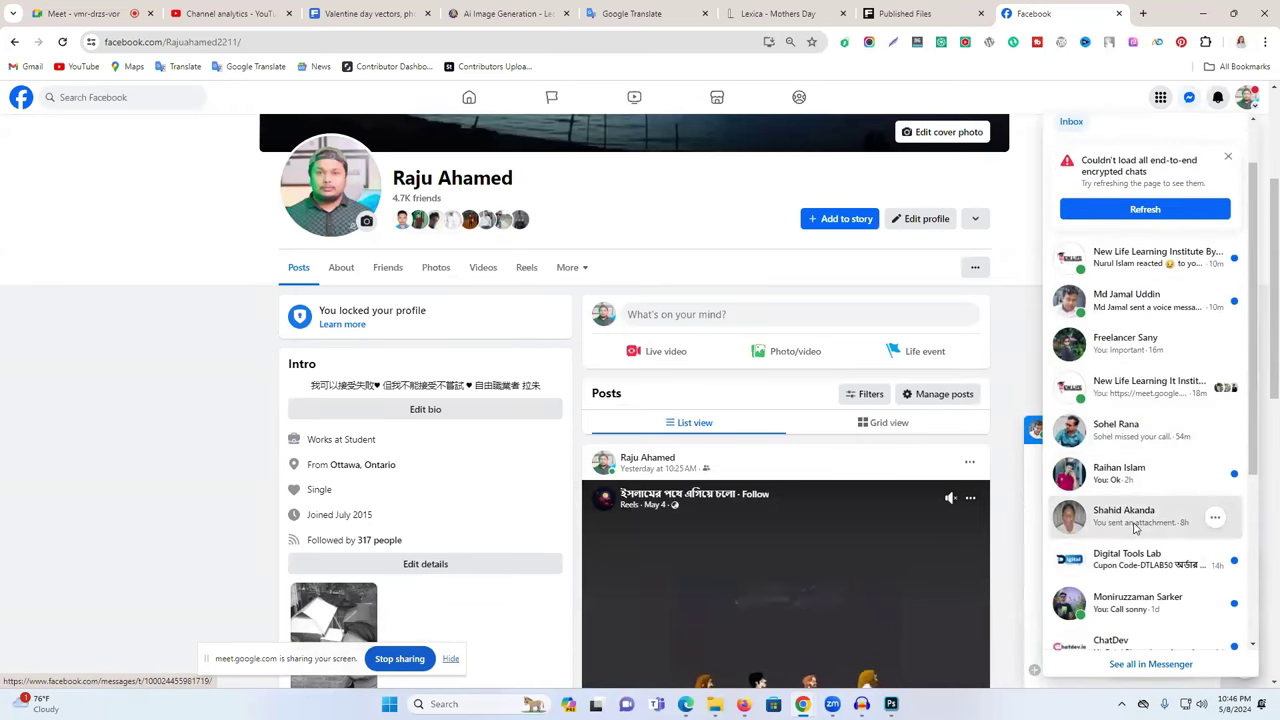
left_click(1135, 530)
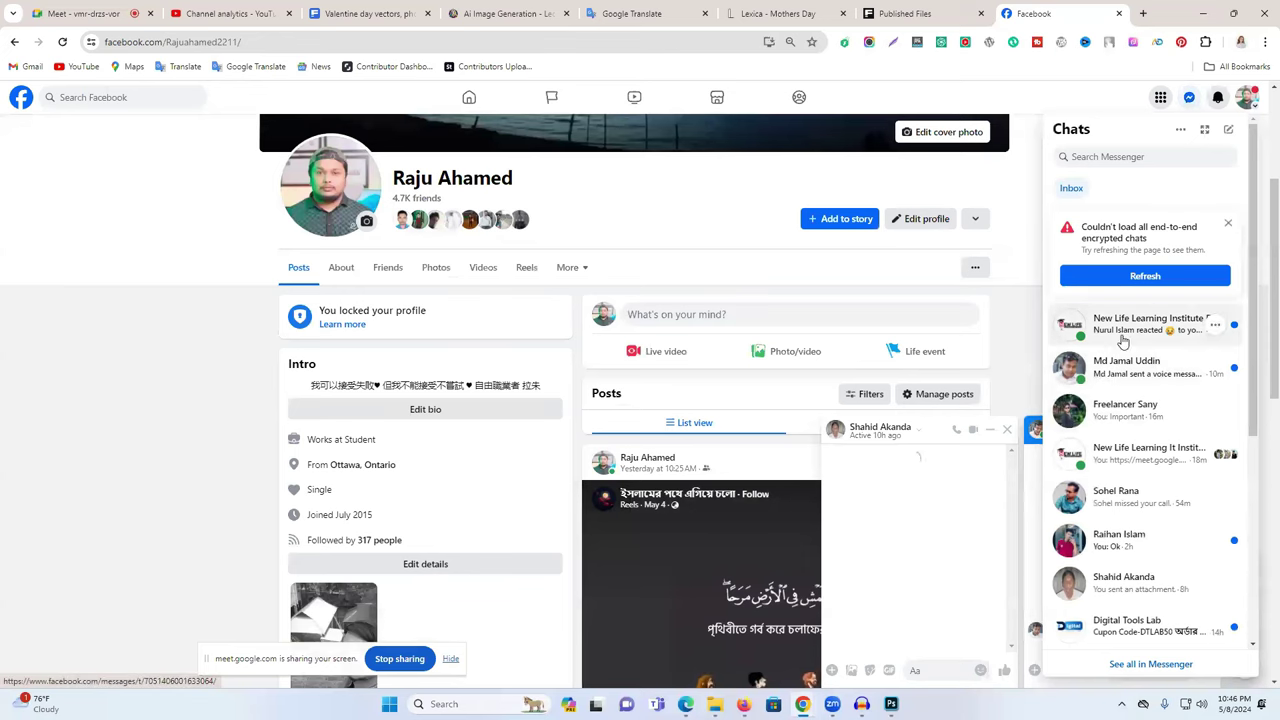
left_click(1150, 325)
key("Return")
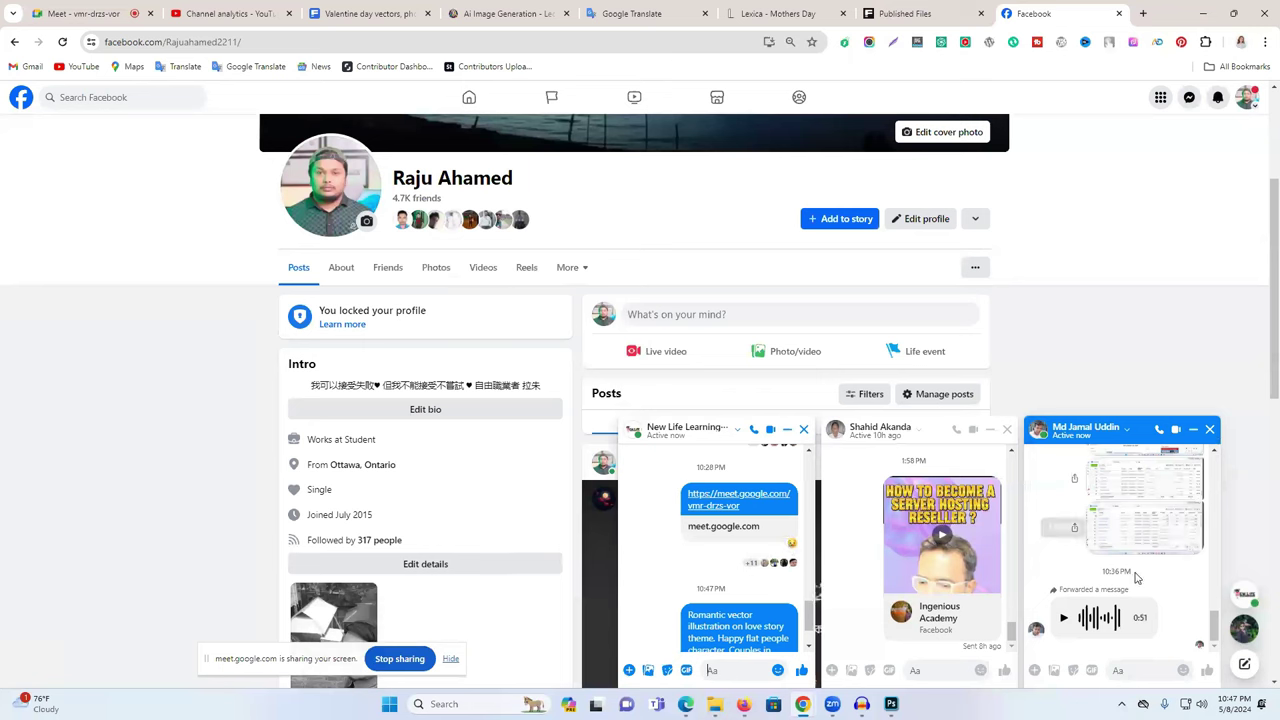
left_click(1190, 98)
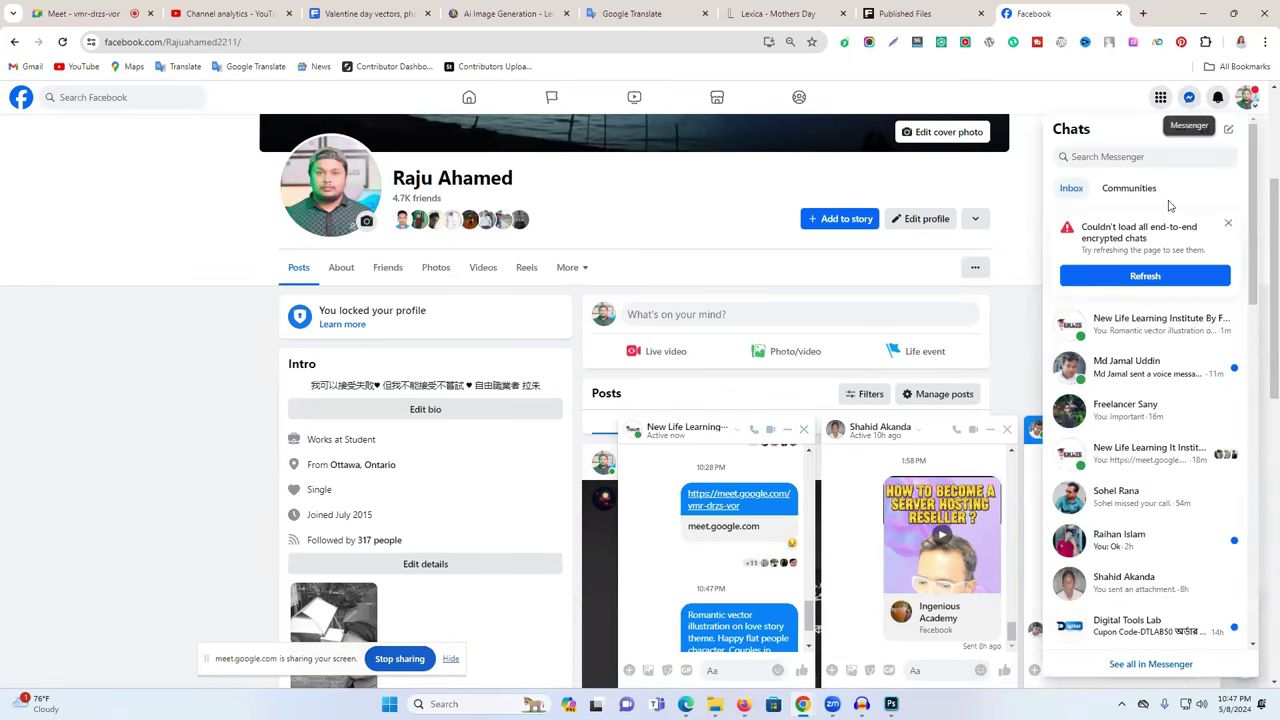
Send the copied romantic illustration prompt to the New Life Learning It Institute group chat as well.
left_click(1140, 450)
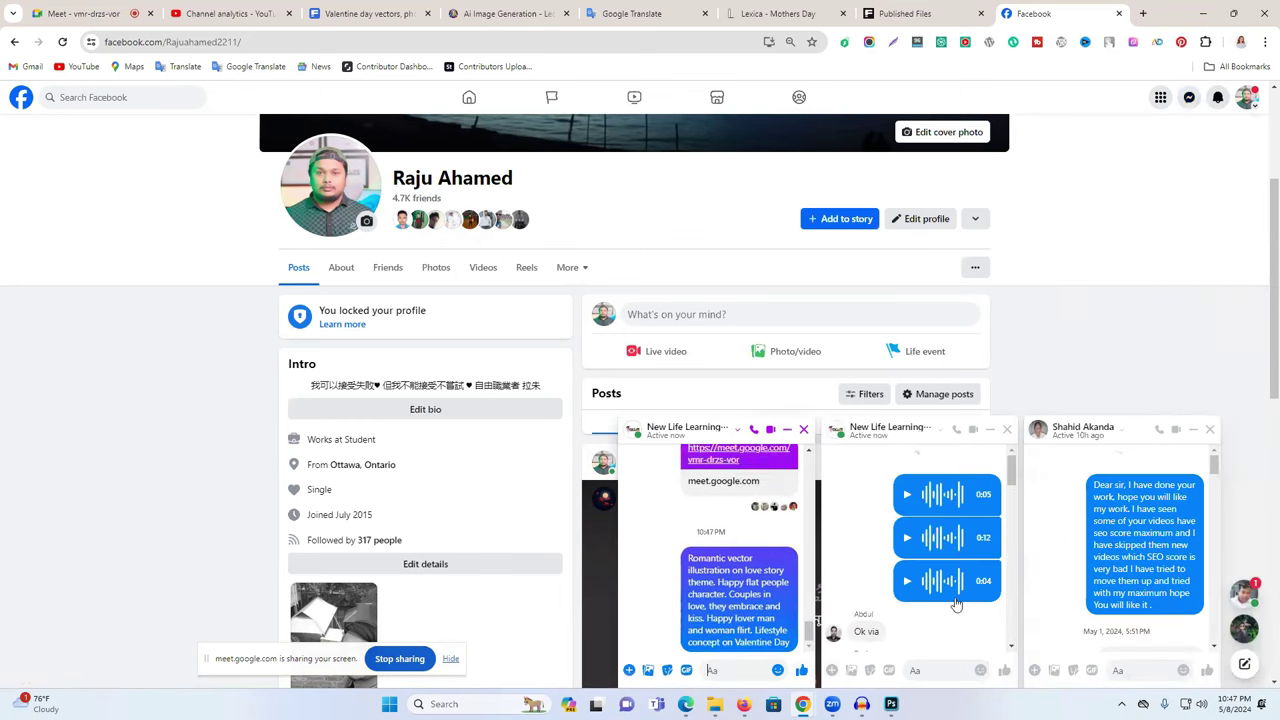
scroll(1070, 530, "up", 2)
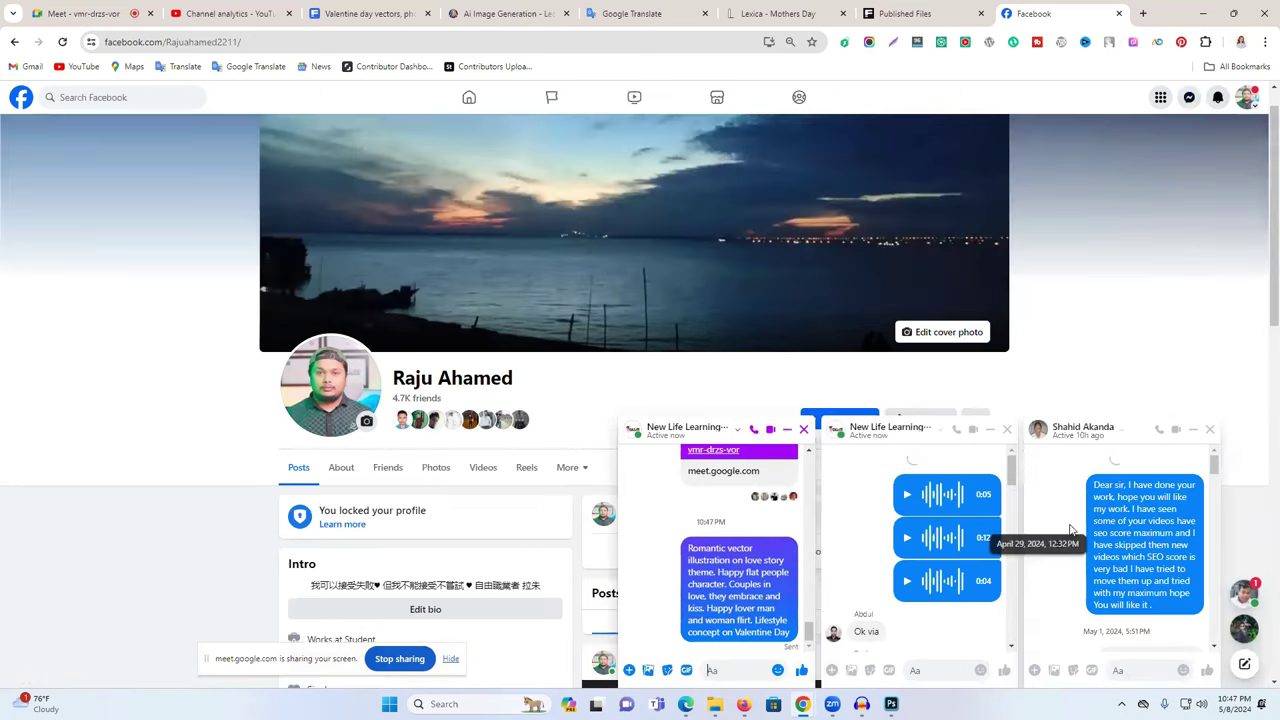
Open the chat containing the unread voice message from the Messenger list, and minimize all the open chat windows.
left_click(1189, 97)
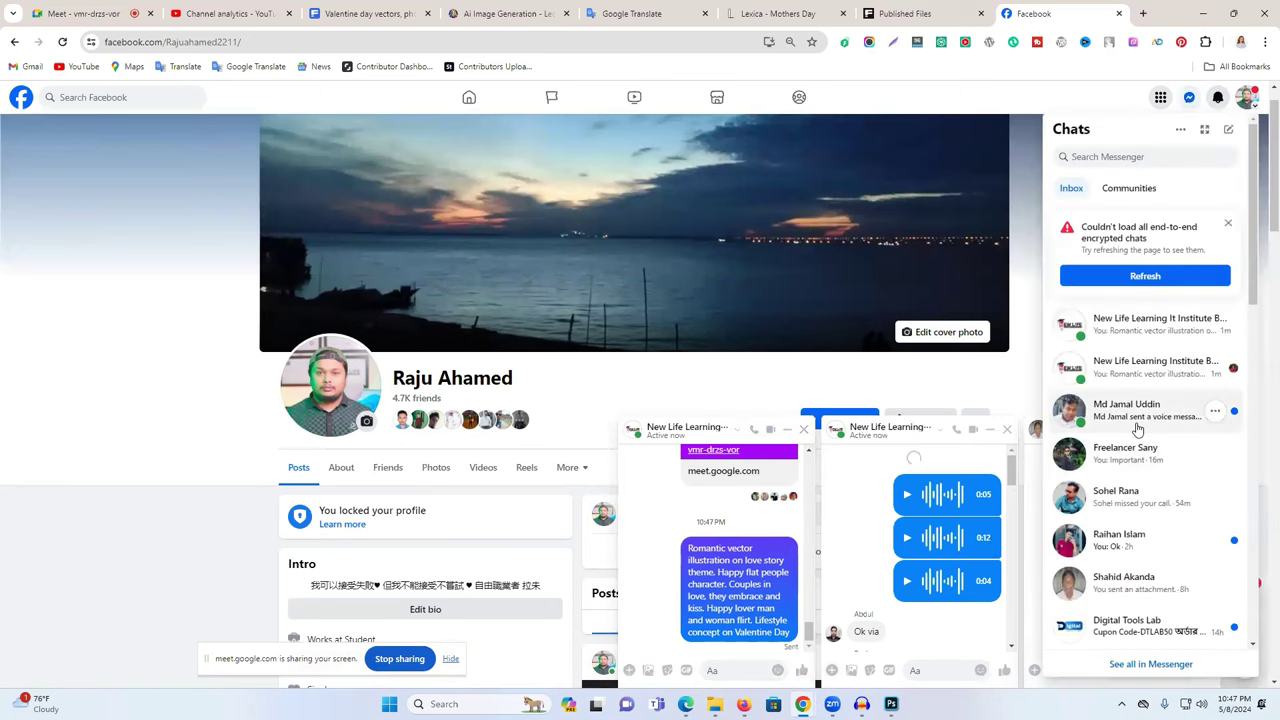
left_click(1137, 428)
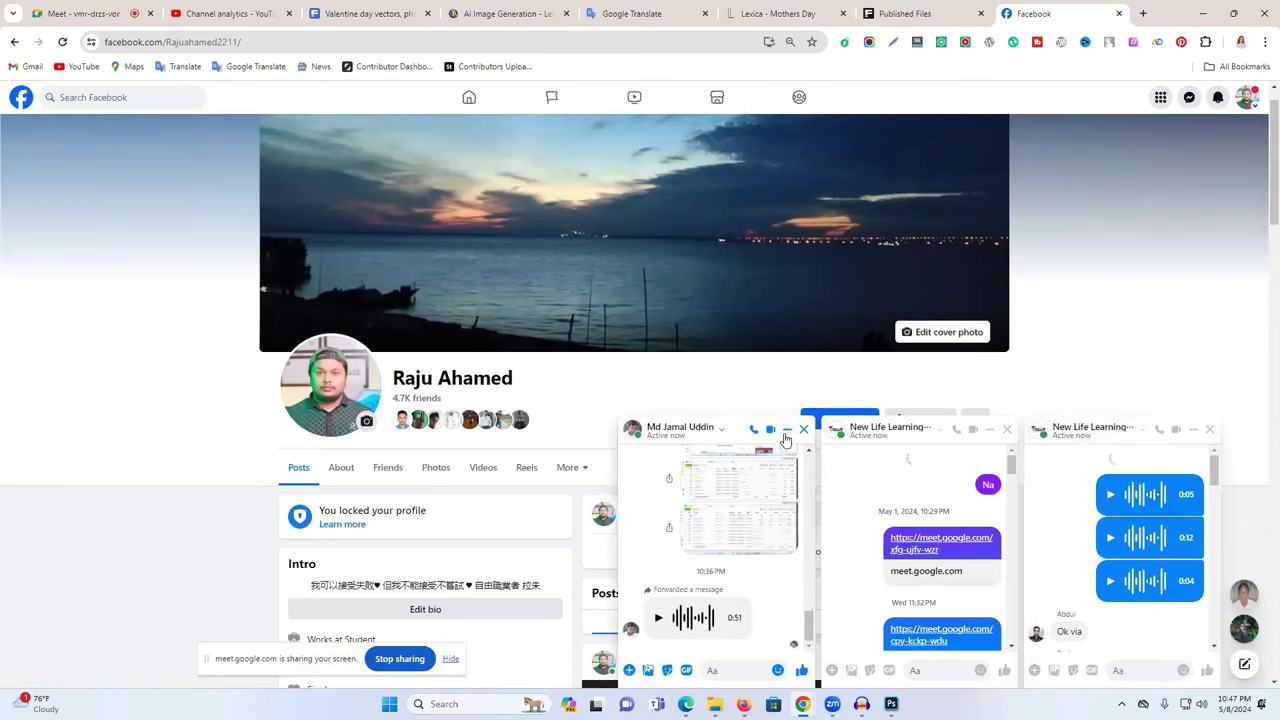
left_click(787, 431)
left_click(990, 430)
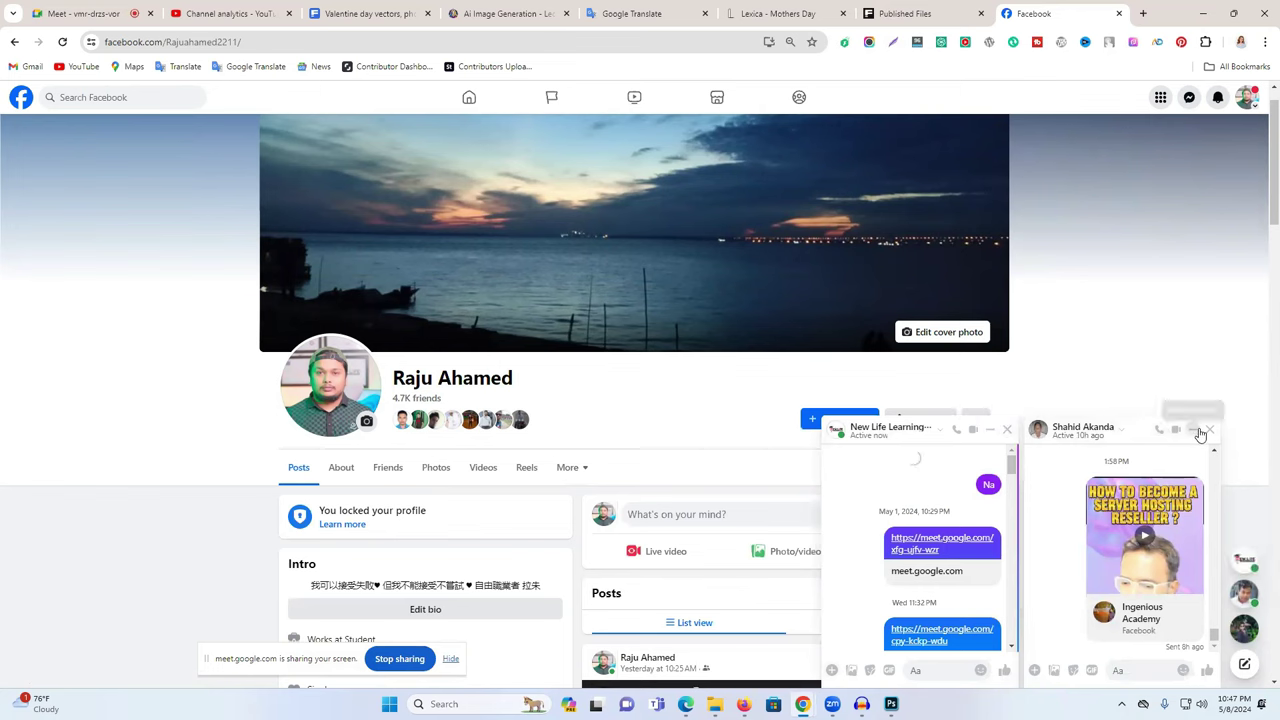
left_click(1200, 432)
left_click(1200, 428)
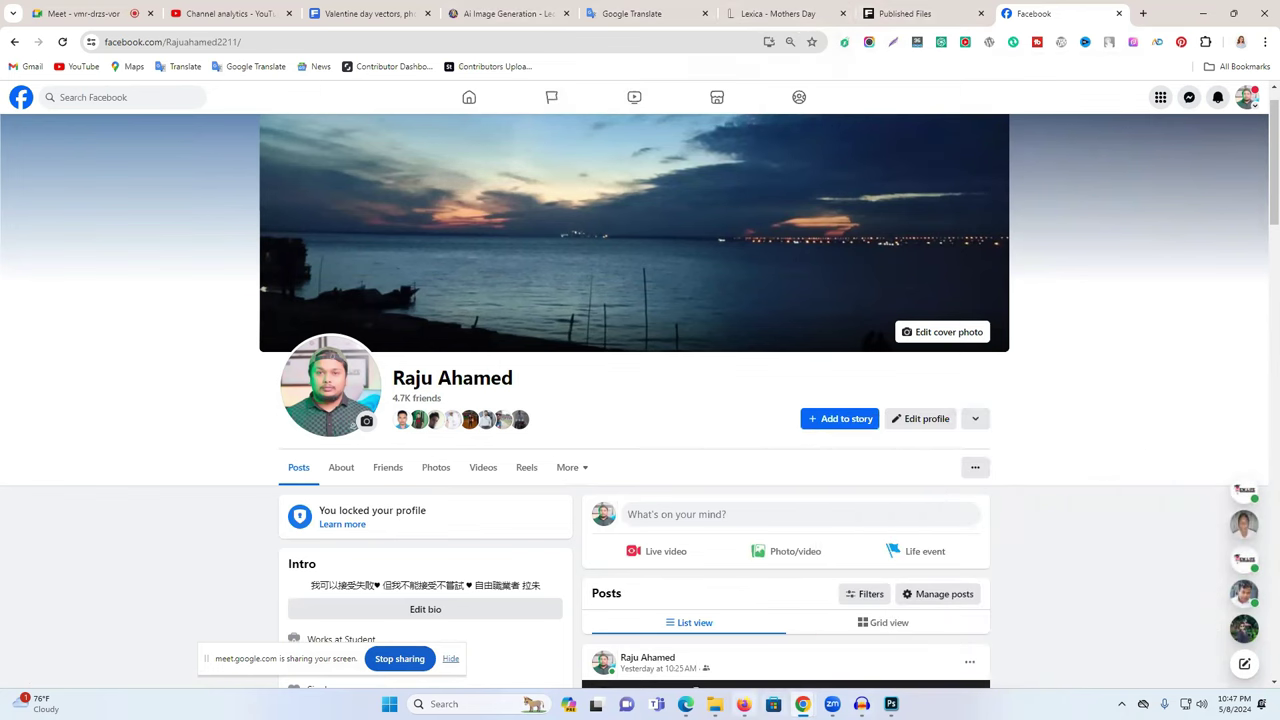
Switch to Ideogram in Firefox, look through the generated couple illustrations, and generate images again from the same romantic prompt.
key("alt+Tab")
left_click(60, 157)
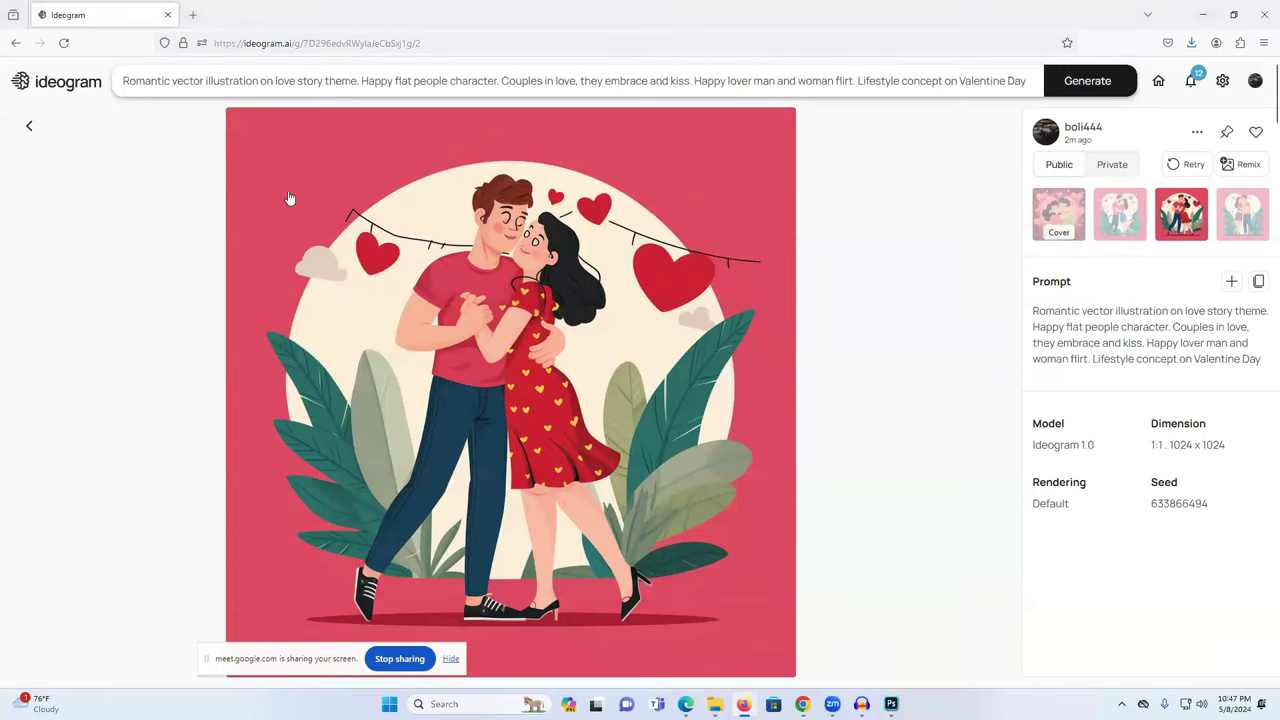
left_click(805, 83)
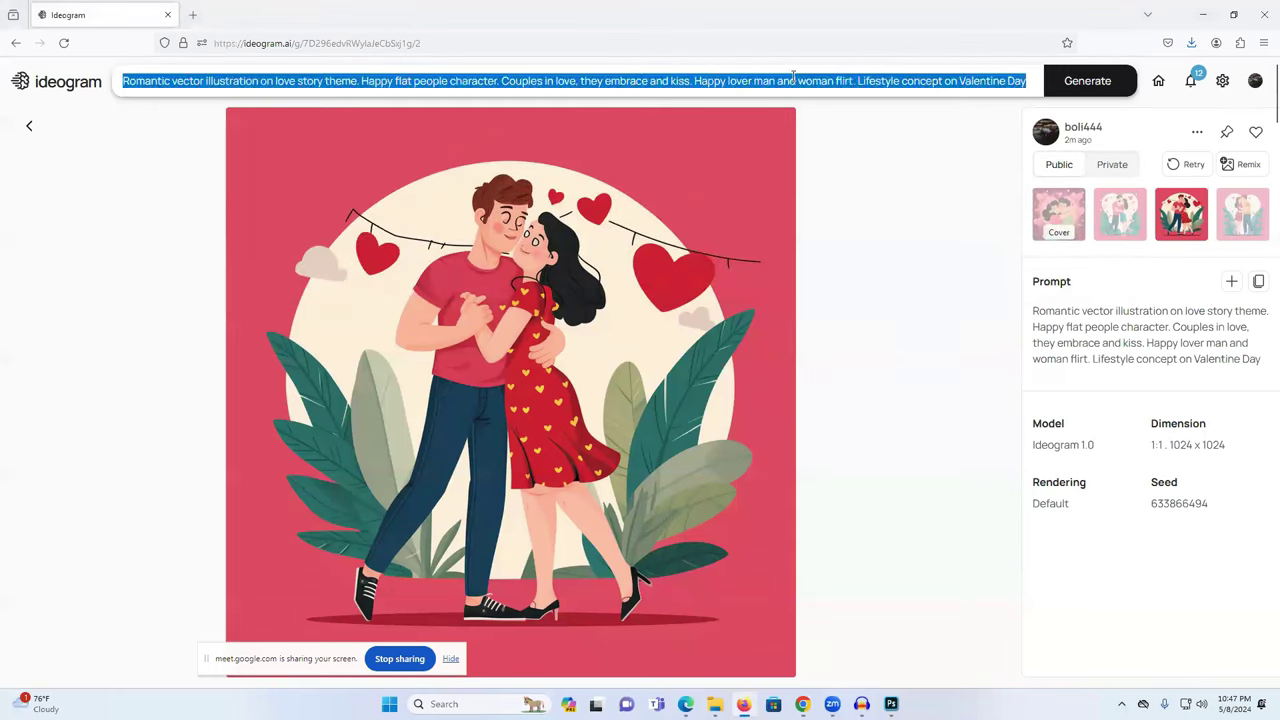
left_click(910, 339)
left_click(1116, 232)
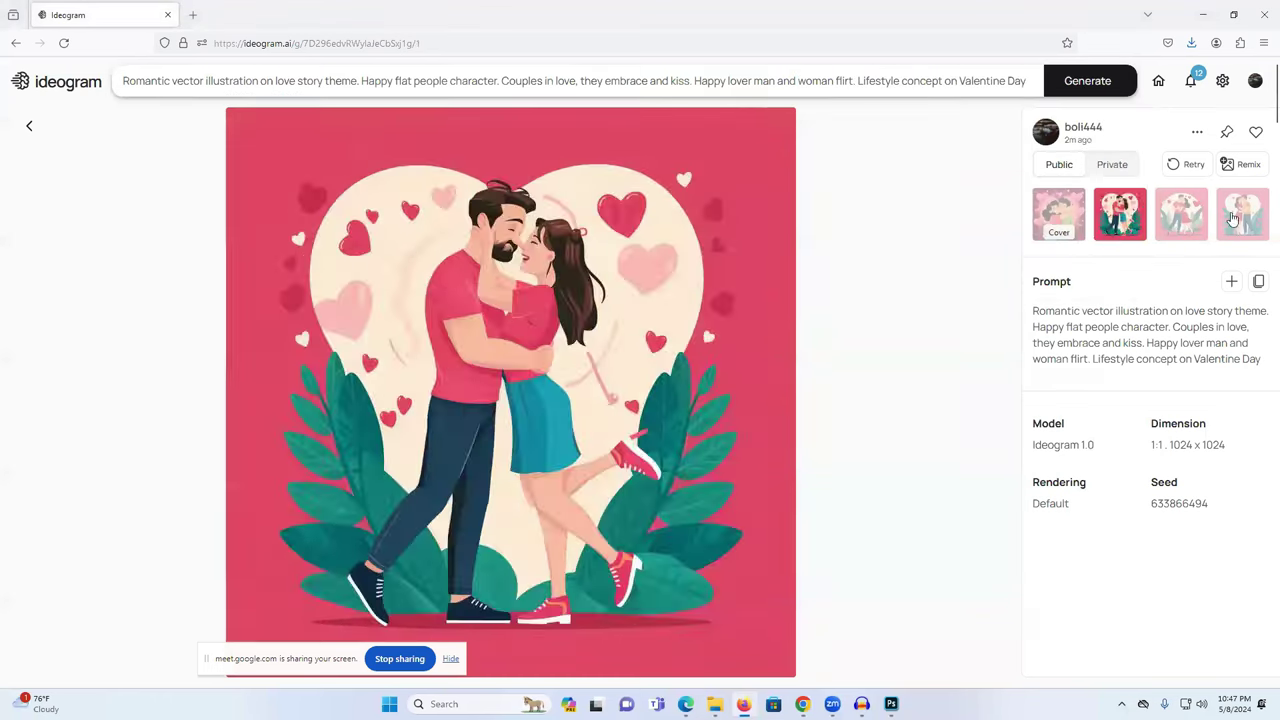
left_click(1230, 224)
right_click(1230, 224)
left_click(1088, 80)
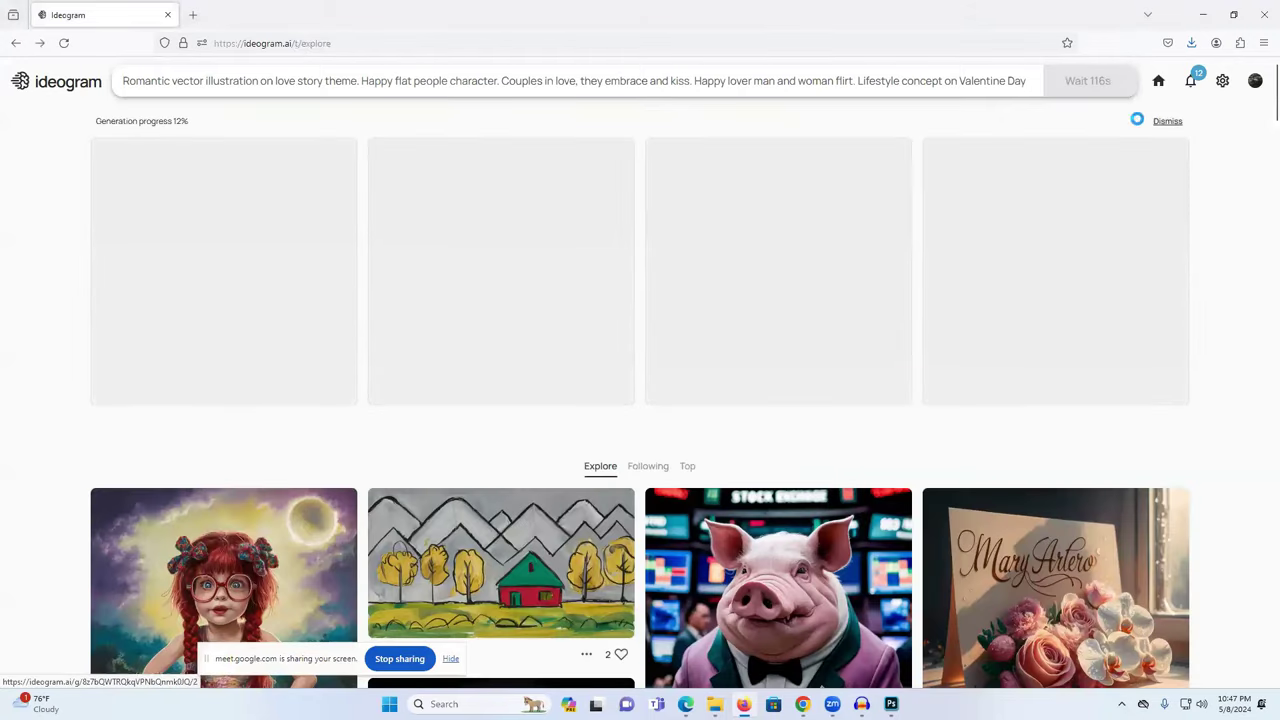
Select the six romantic couple illustrations in the Downloads folder in File Explorer and open them in Photoshop.
left_click(1194, 16)
key("alt+Tab")
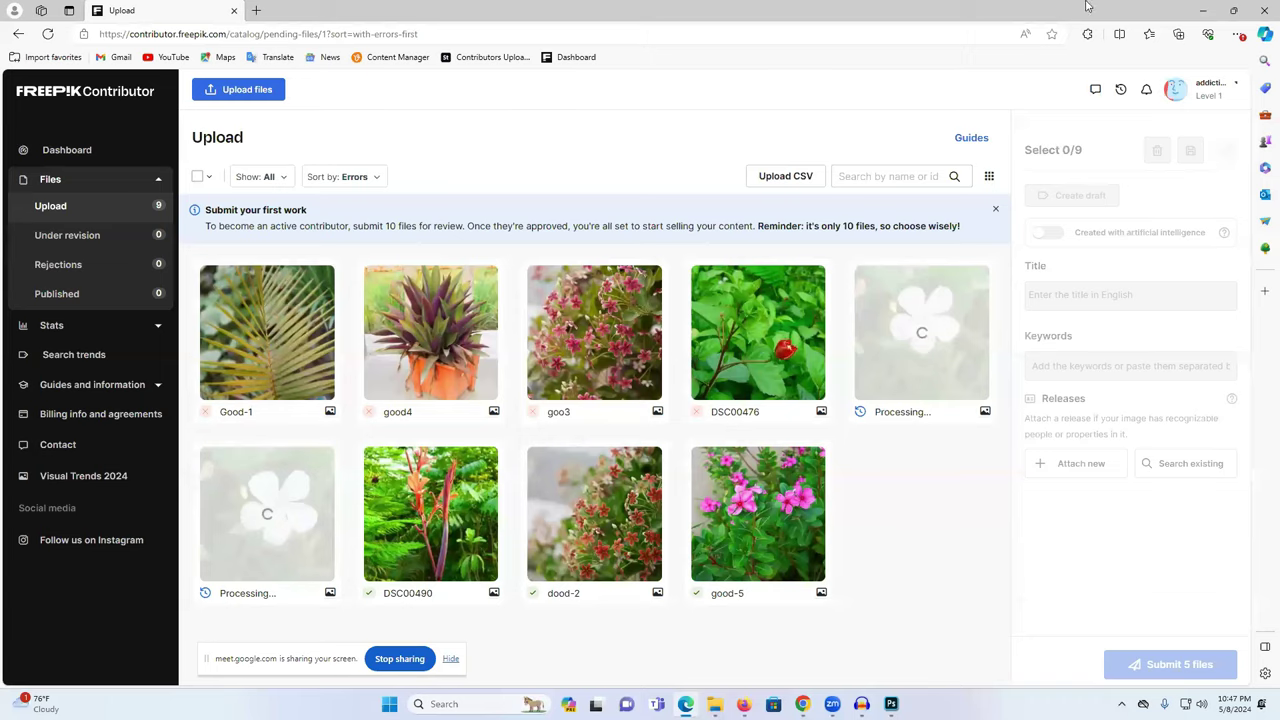
key("alt+Tab")
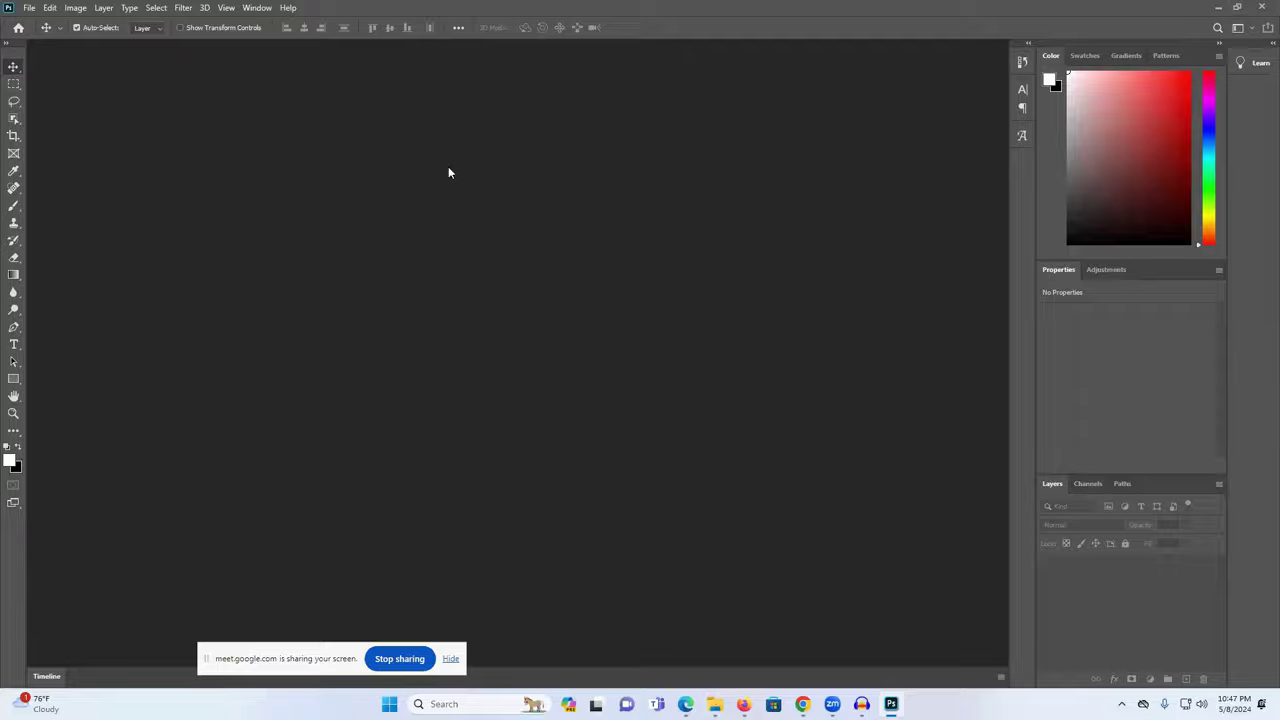
key("alt+Tab")
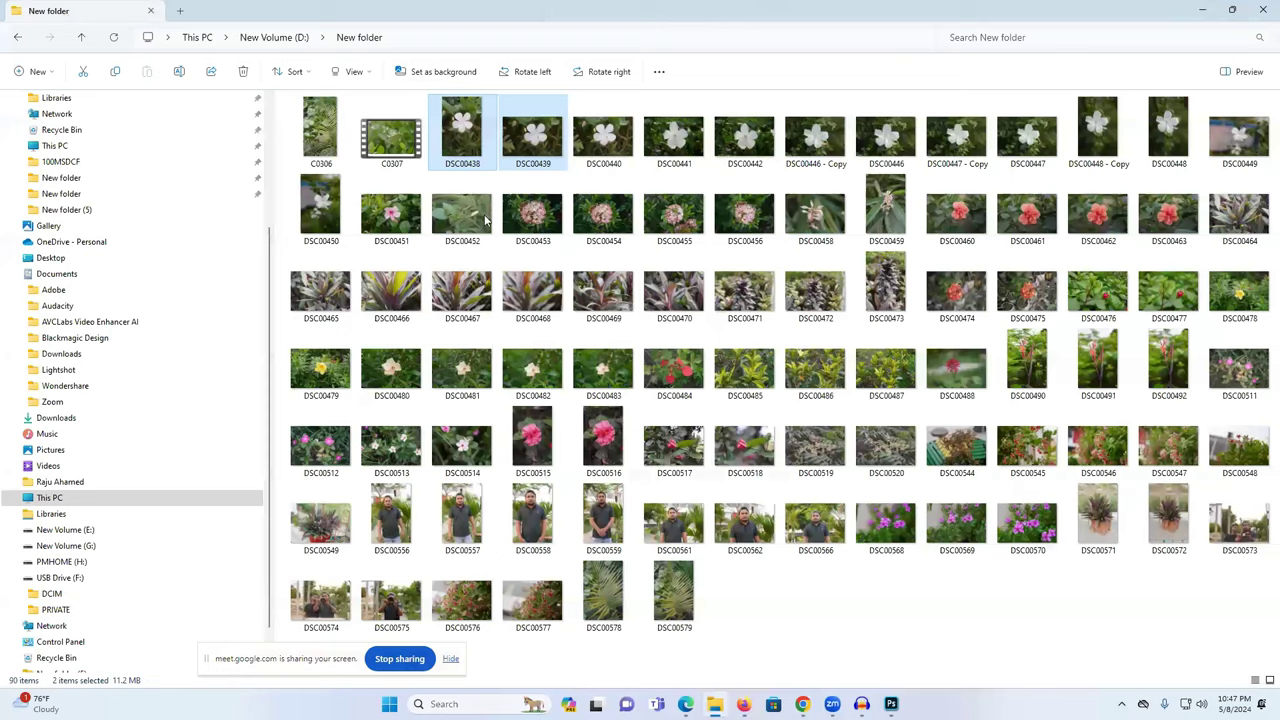
left_click(80, 418)
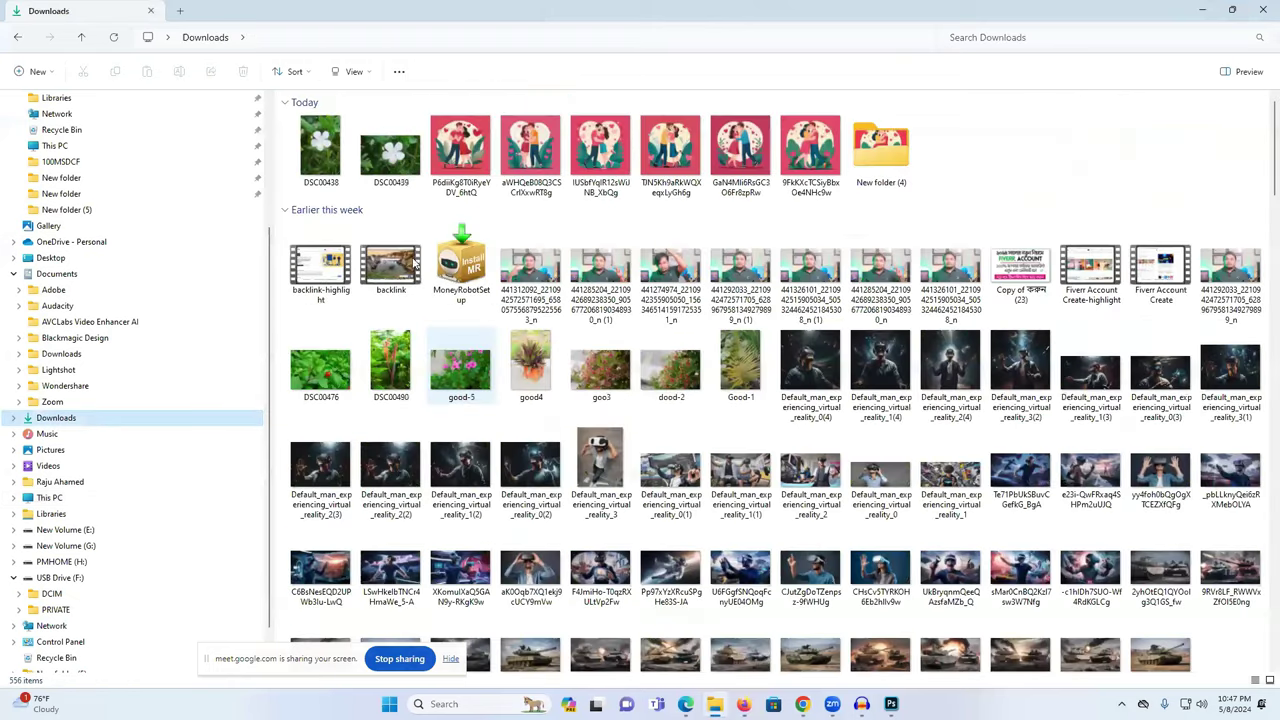
left_click(458, 175)
key("shift+Right")
key("shift+Right")
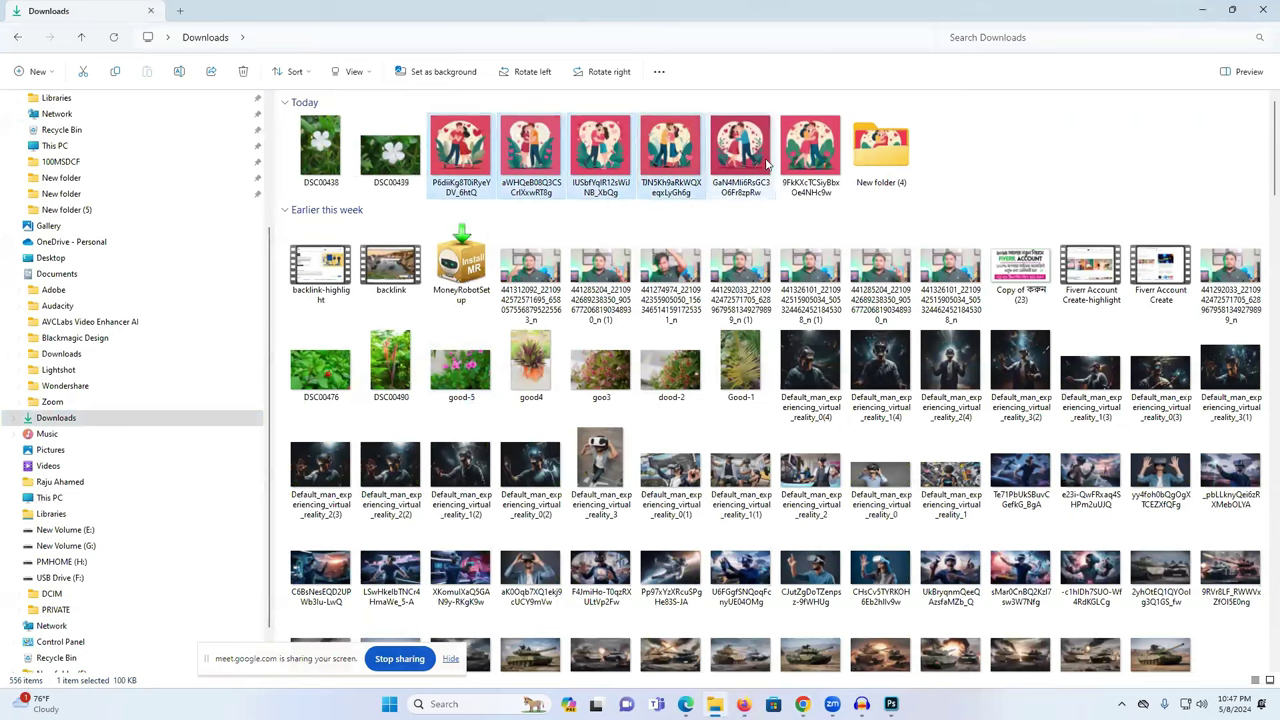
left_click_drag(810, 150, 543, 289)
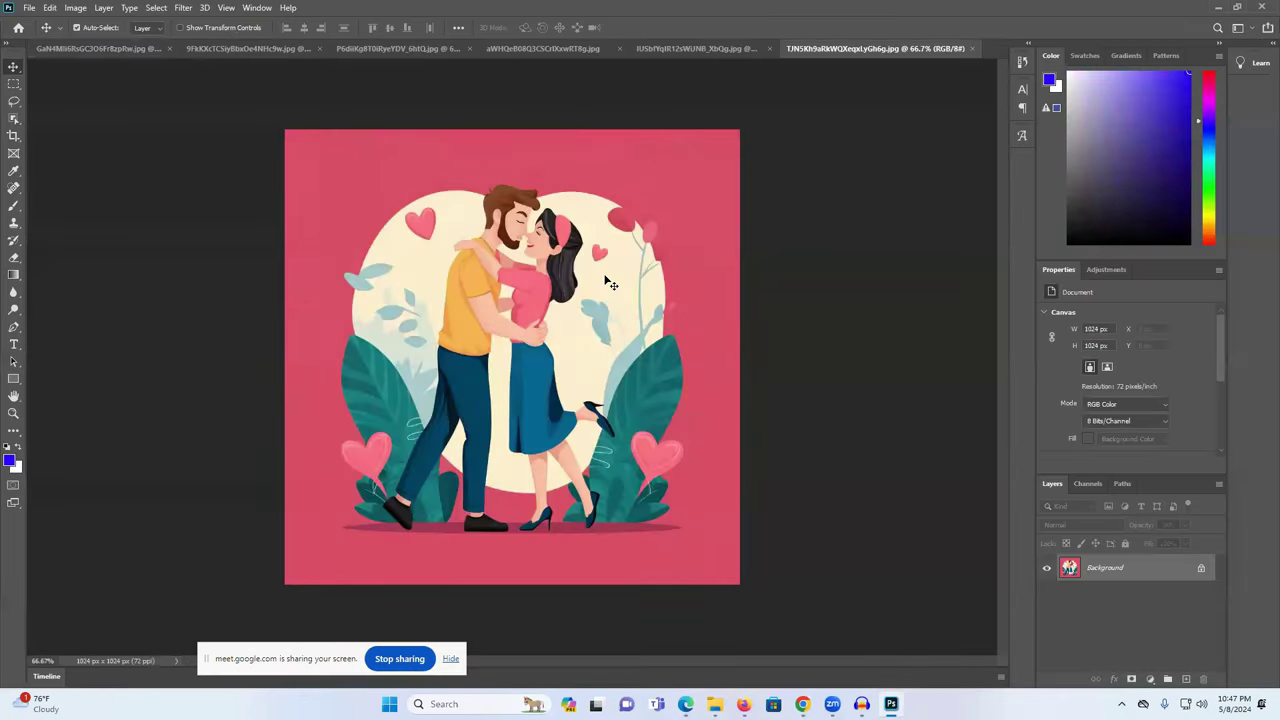
Look through the opened illustrations and move the document with the red-haired man in an orange shirt to the end of the tab order.
left_click(714, 50)
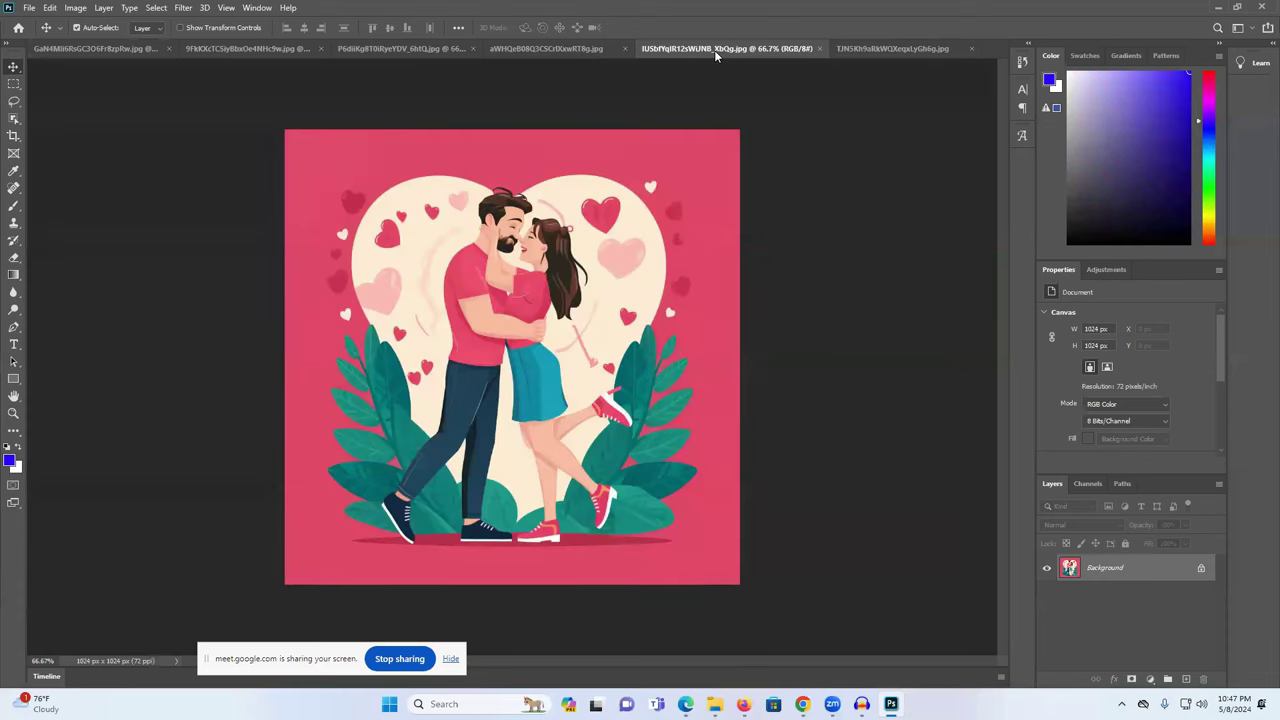
left_click(545, 47)
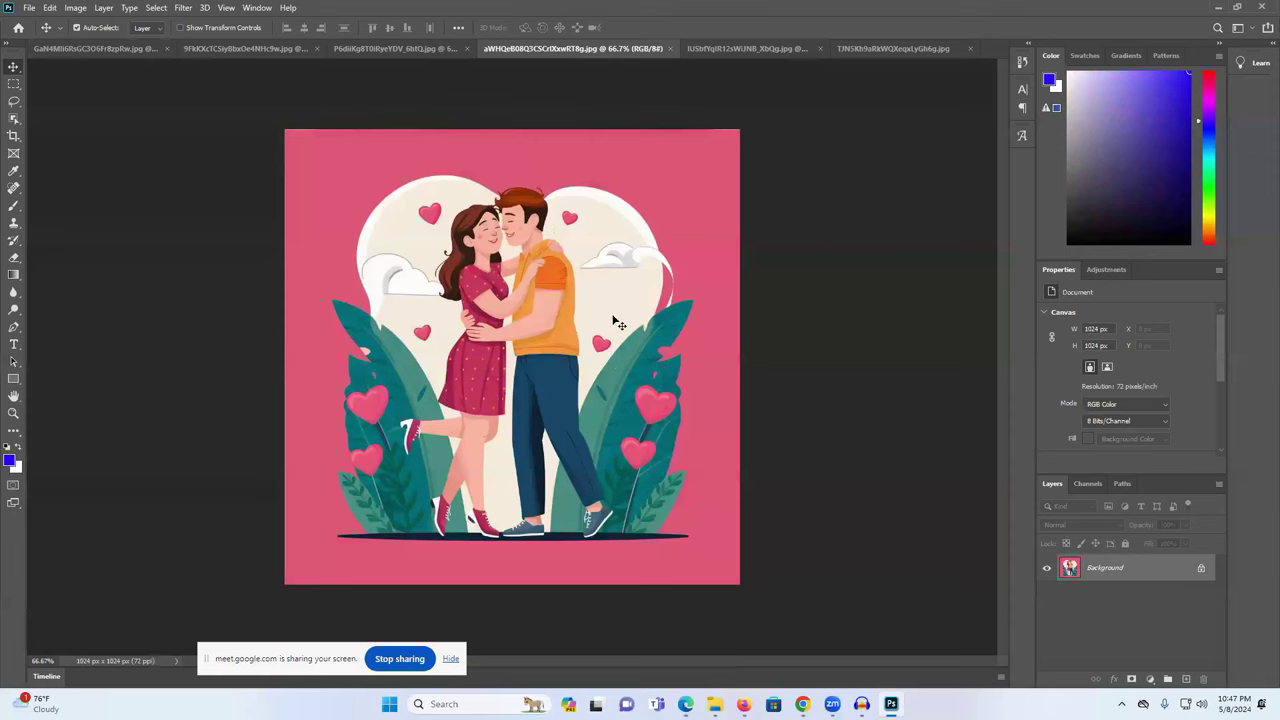
left_click_drag(666, 50, 942, 48)
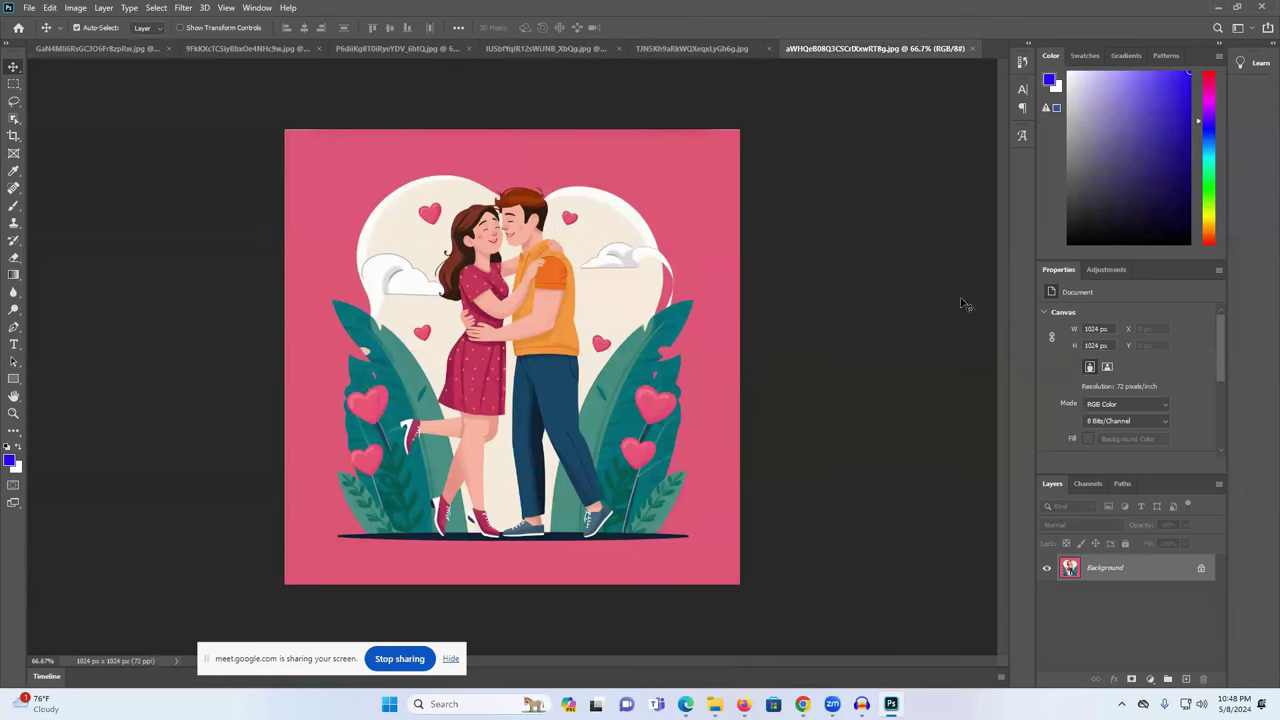
Set the couple illustration's resolution to 300 pixels/inch in Image Size, with resampling by Preserve Details (enlargement).
left_click(76, 8)
left_click(108, 107)
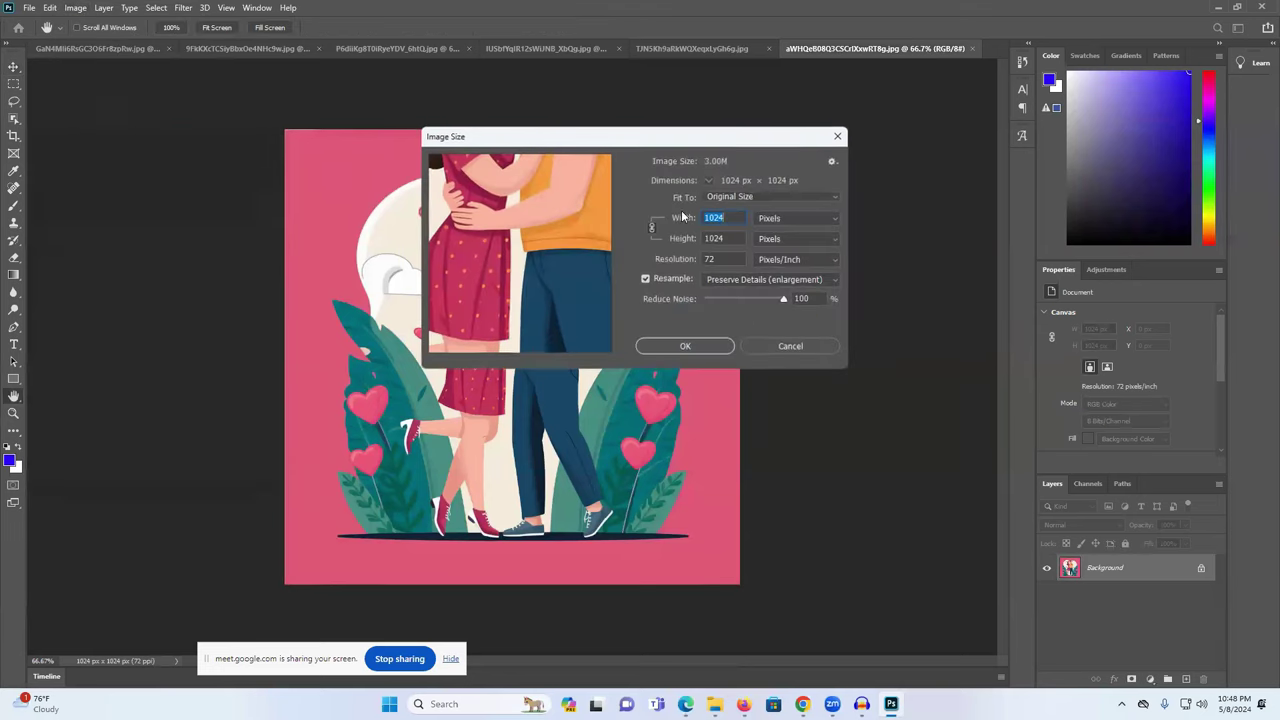
double_click(738, 260)
type("300")
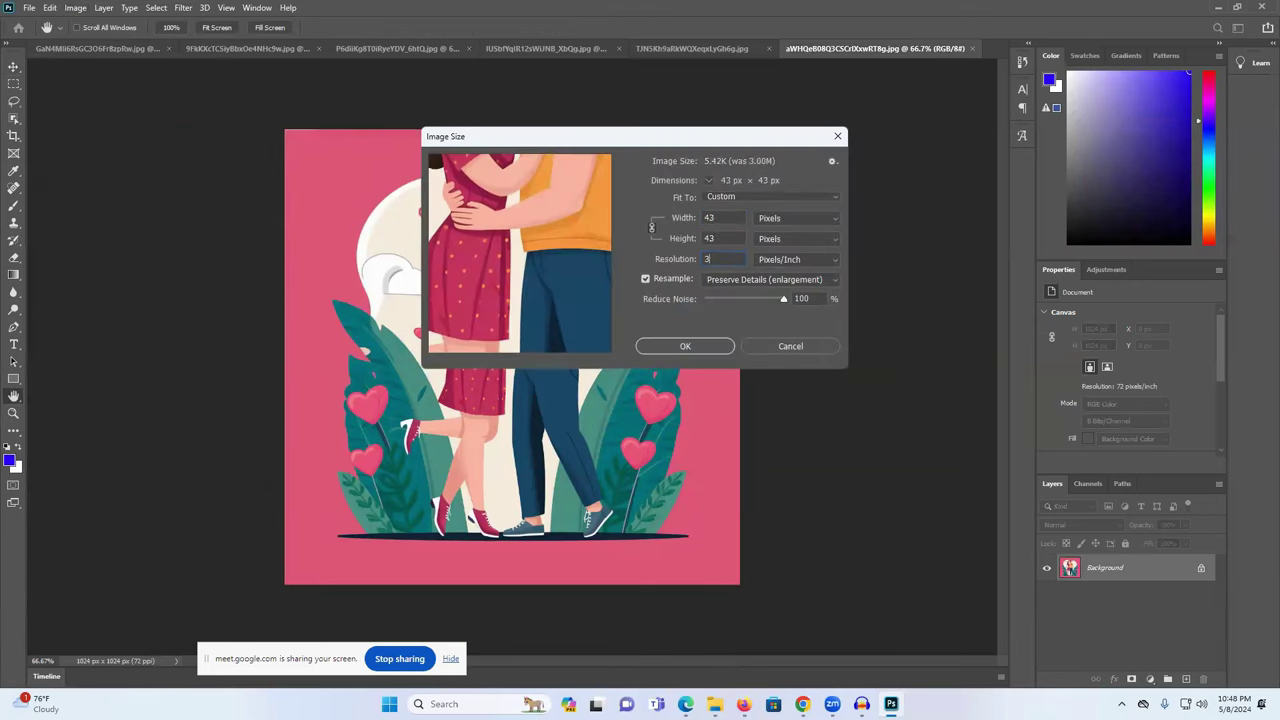
left_click(686, 347)
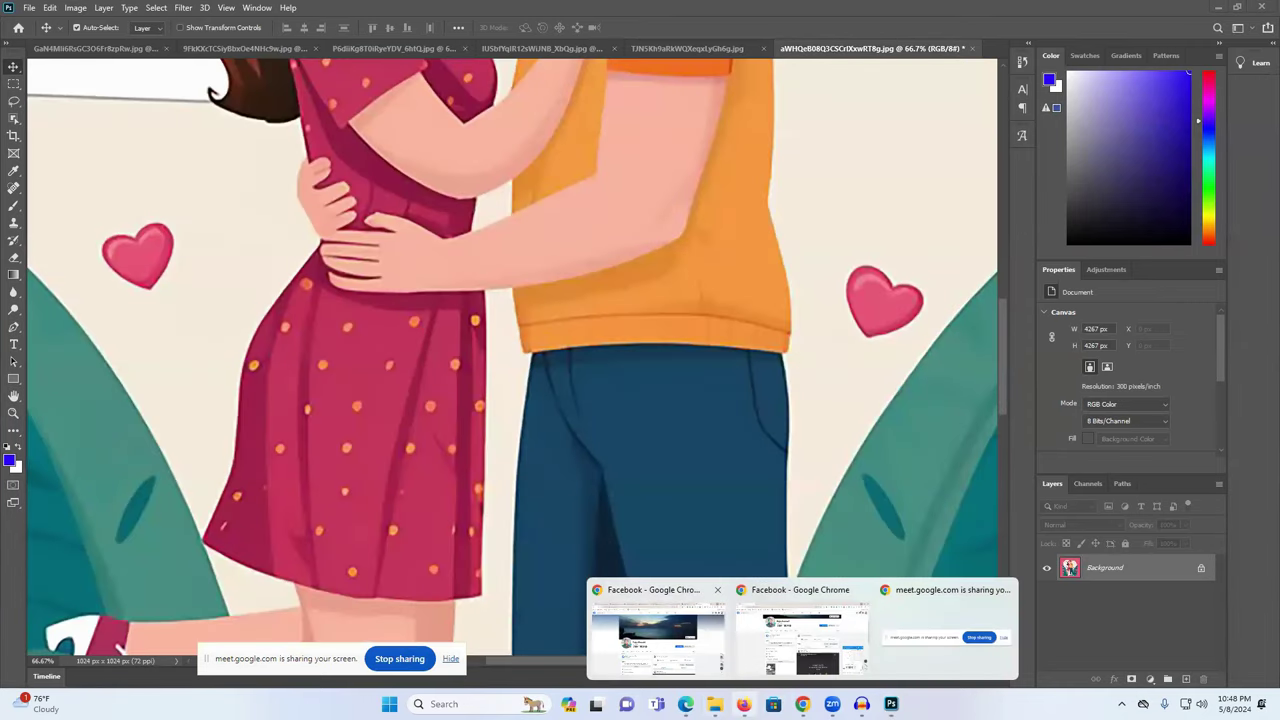
Check the Google Meet call in Chrome and return to the enlarged illustration in Photoshop.
left_click(657, 630)
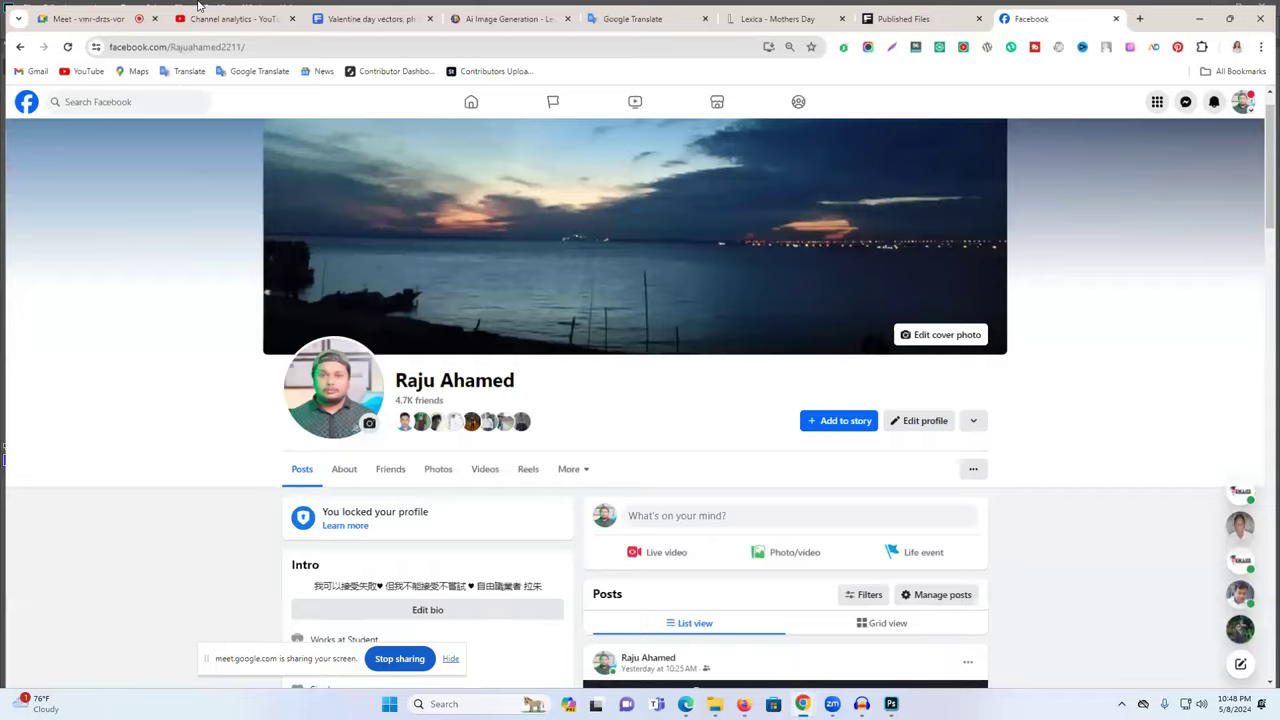
key("ctrl+1")
left_click(1188, 611)
key("alt+Tab")
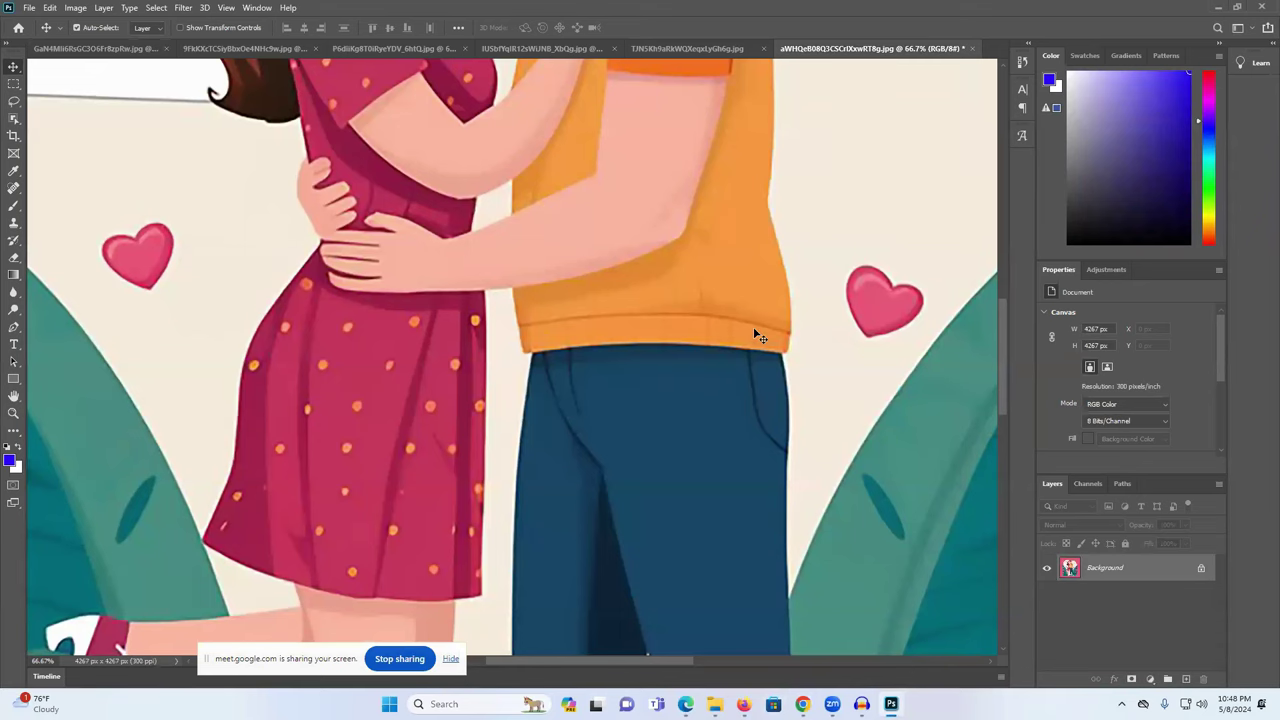
Unlock the Background layer of the enlarged couple illustration.
scroll(755, 335, "down", 6)
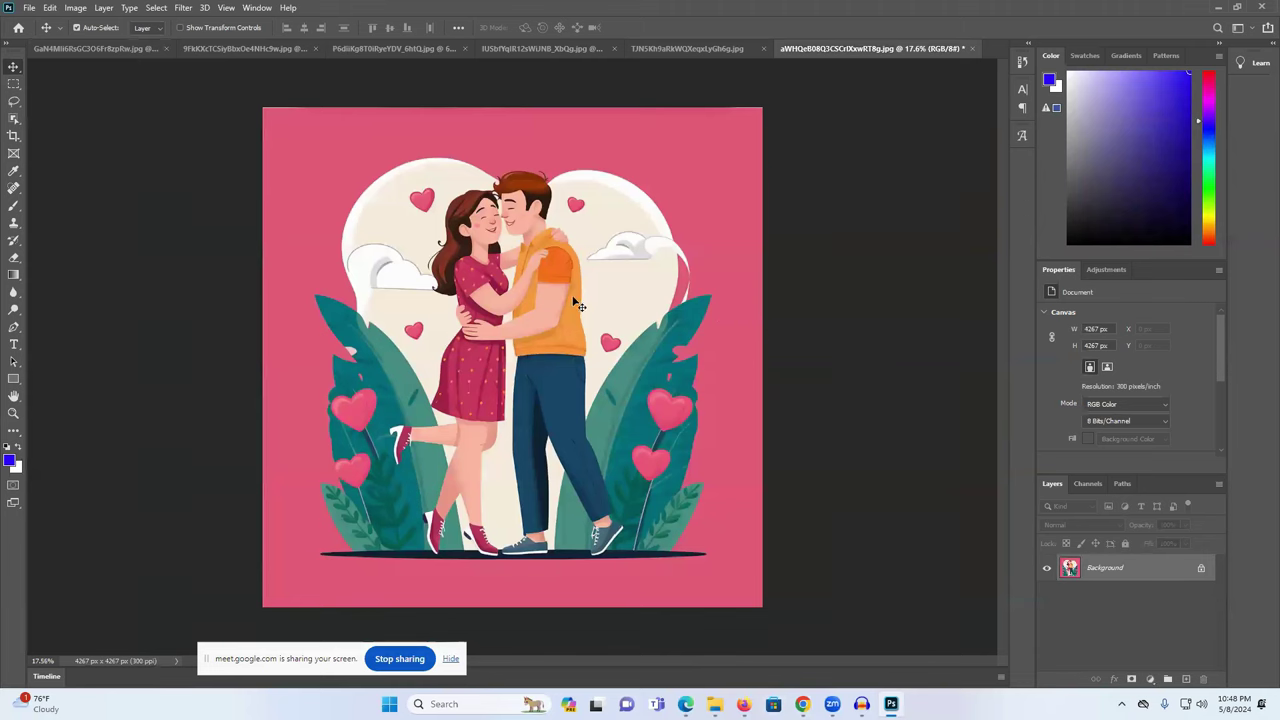
scroll(810, 465, "down", 1)
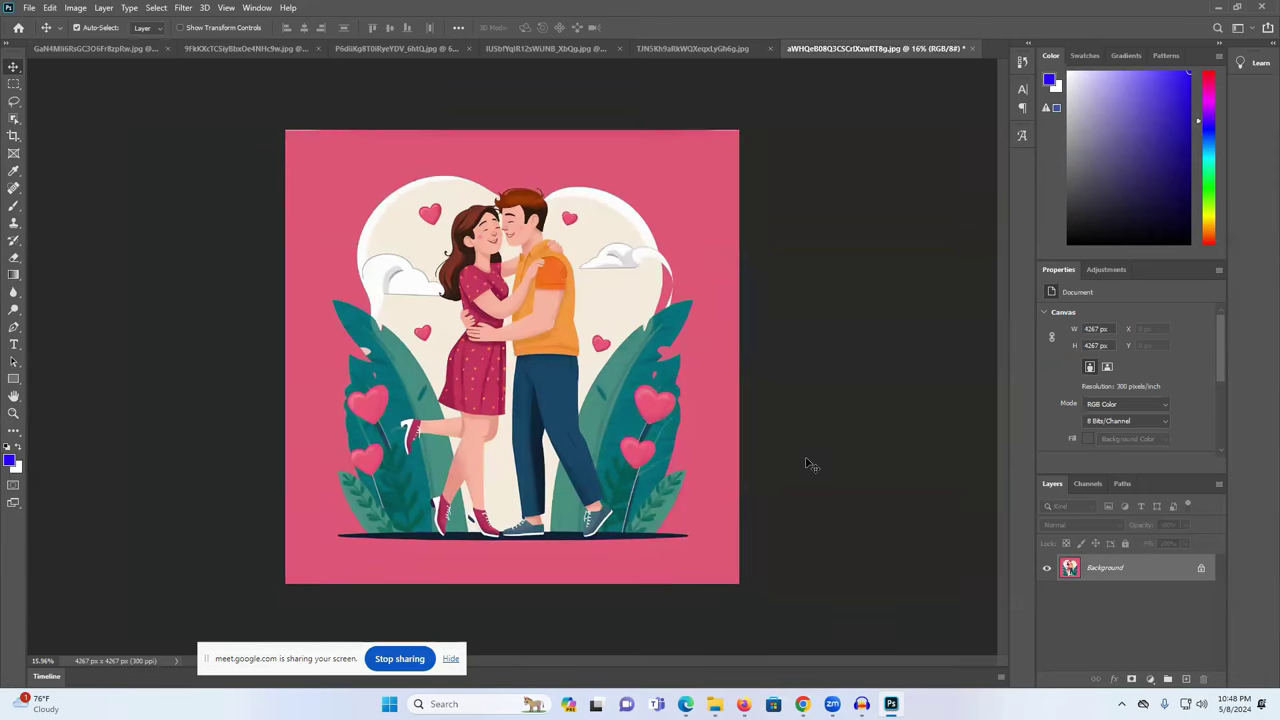
left_click(1203, 569)
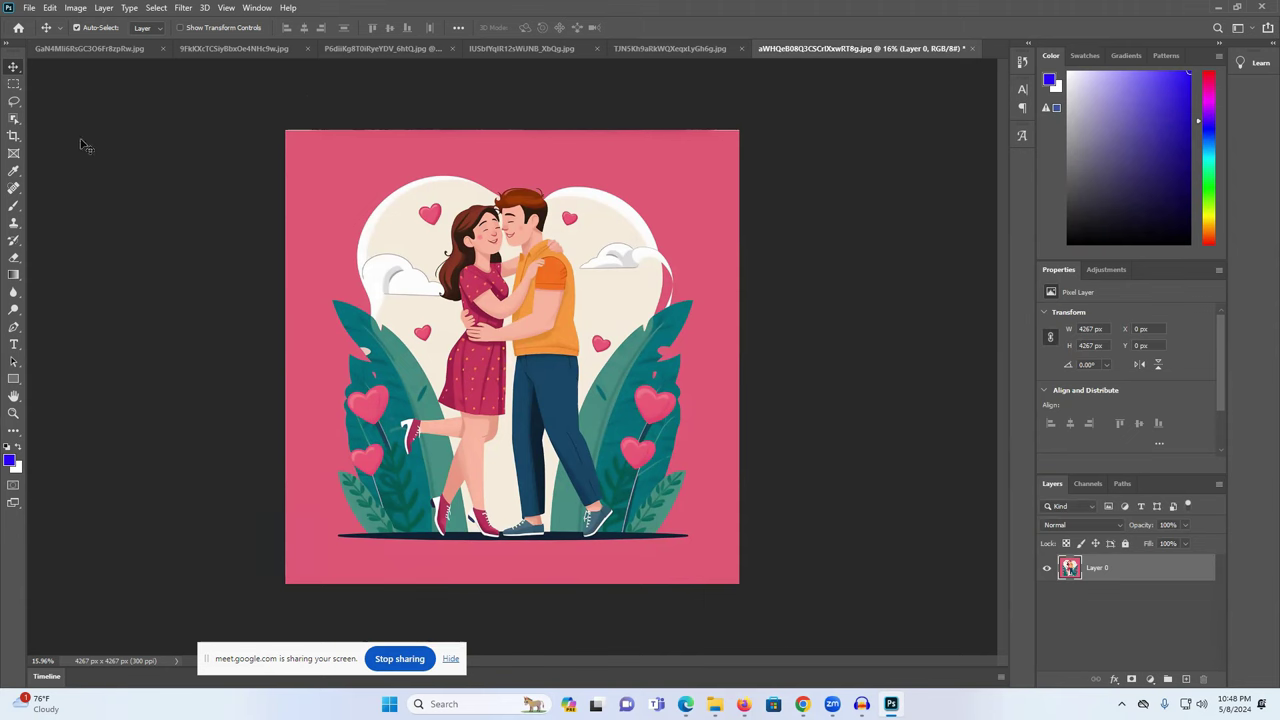
Switch to Ideogram in Firefox and select the words "Valentine Day" at the end of the prompt.
mouse_move(802, 704)
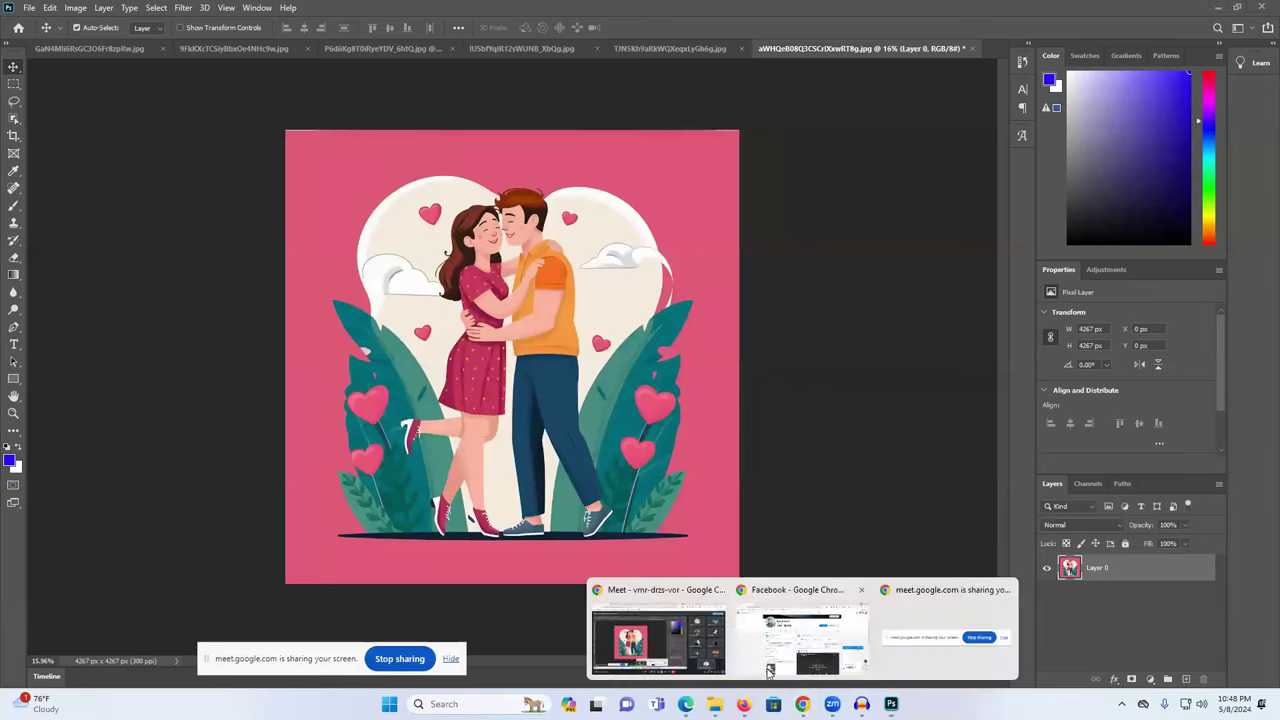
left_click(792, 656)
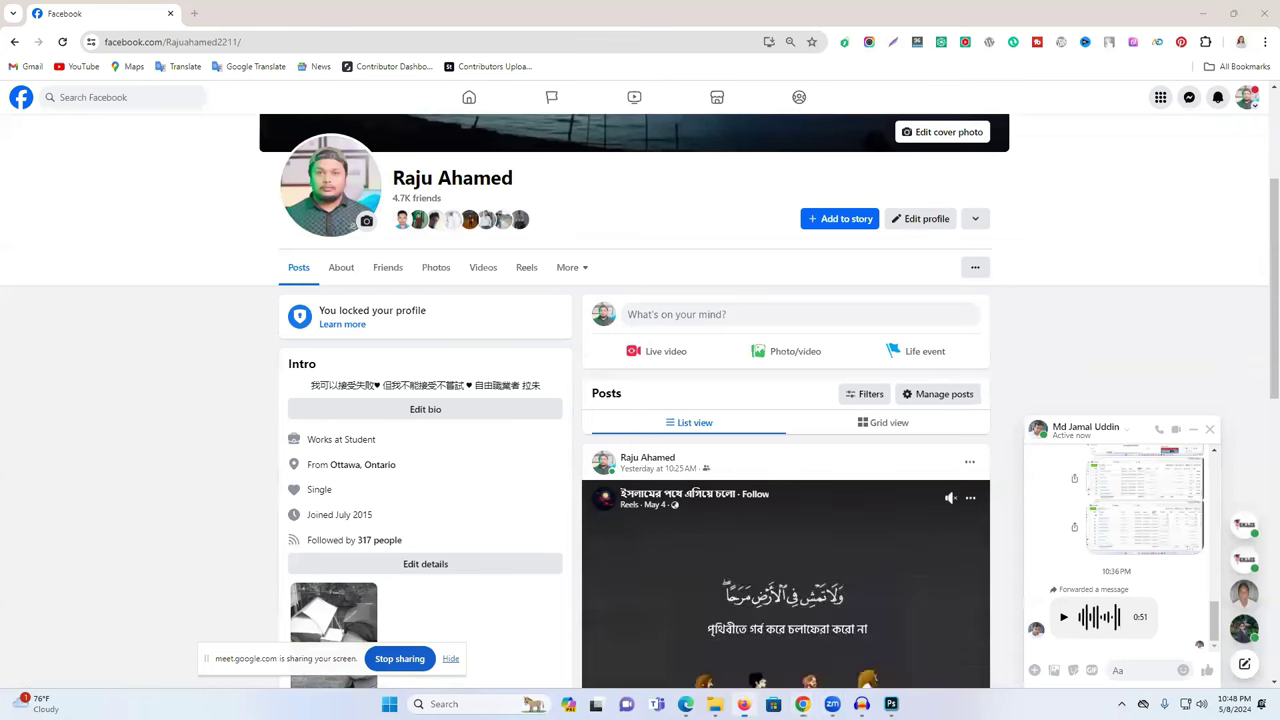
left_click(744, 704)
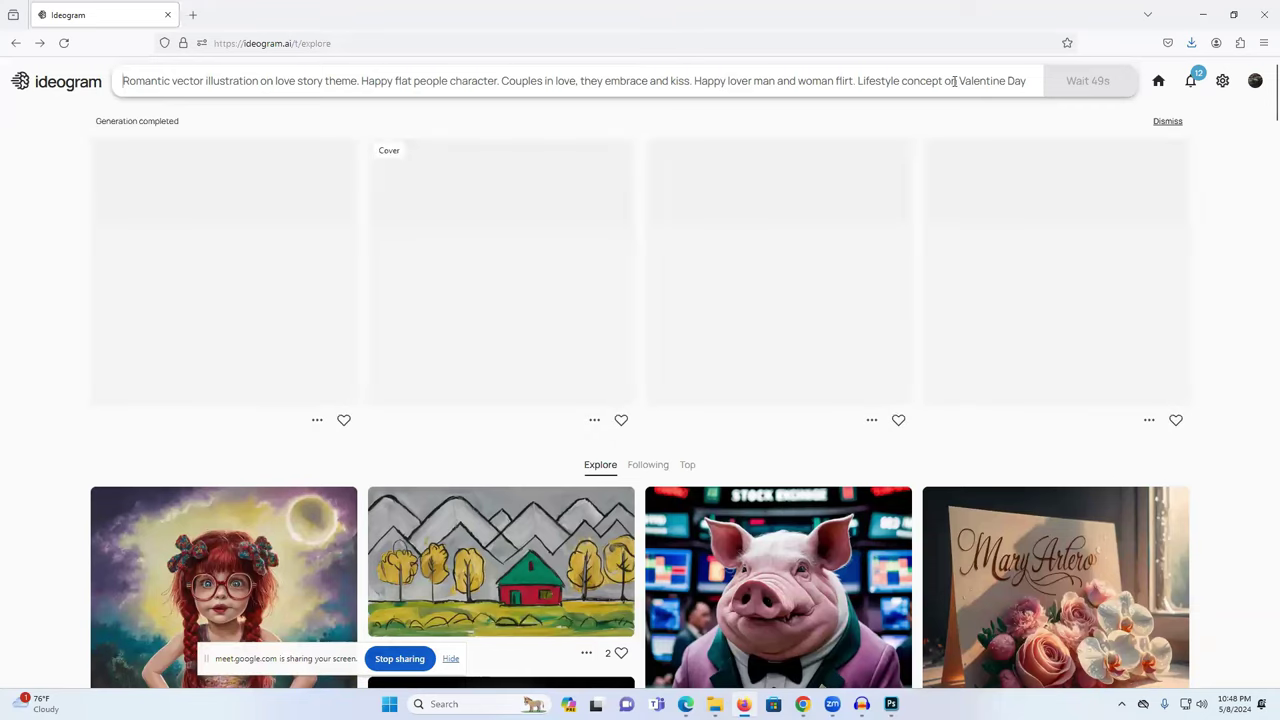
left_click_drag(958, 81, 1027, 81)
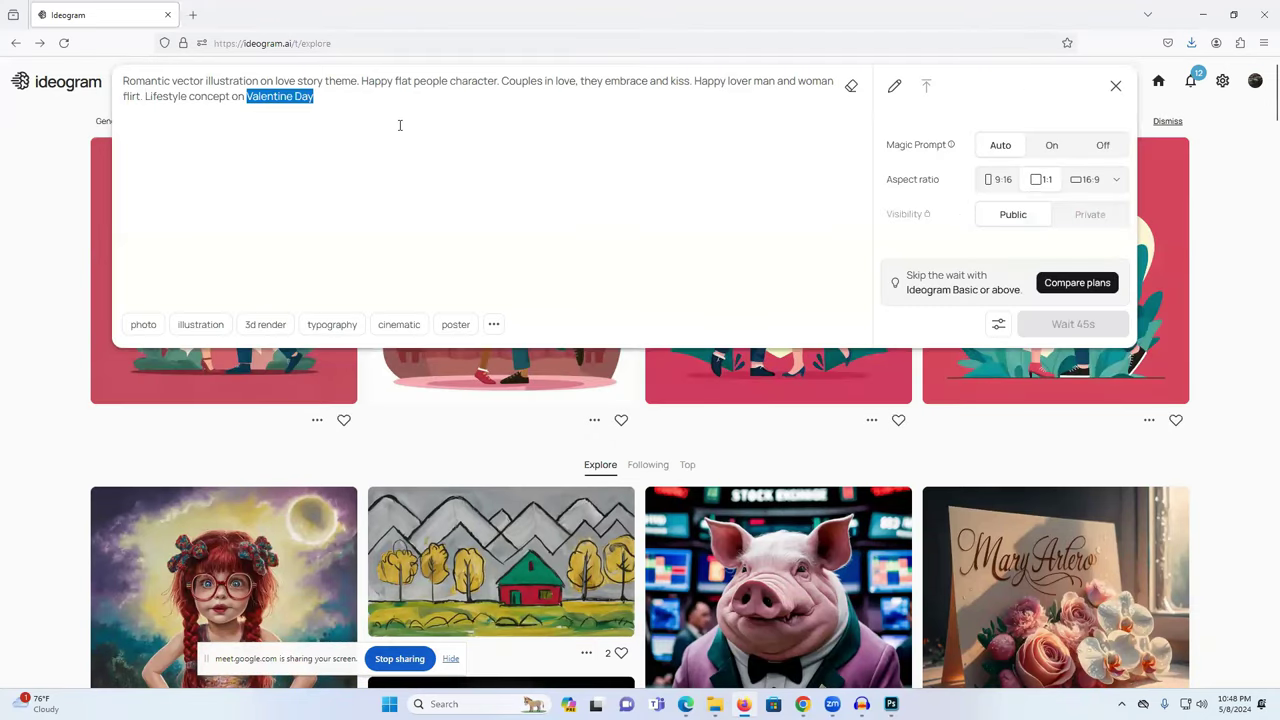
Switch to the Facebook window in Chrome and open Google Translate in a new browser tab.
left_click(802, 704)
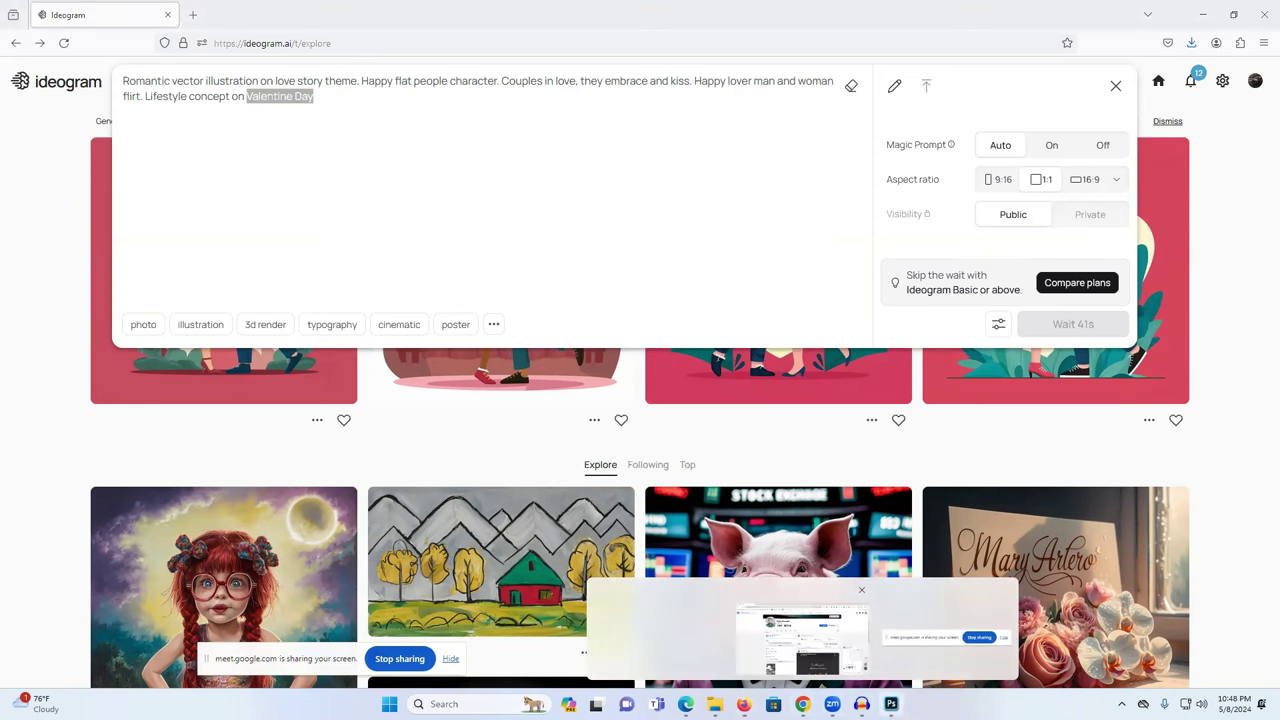
left_click(891, 704)
mouse_move(832, 704)
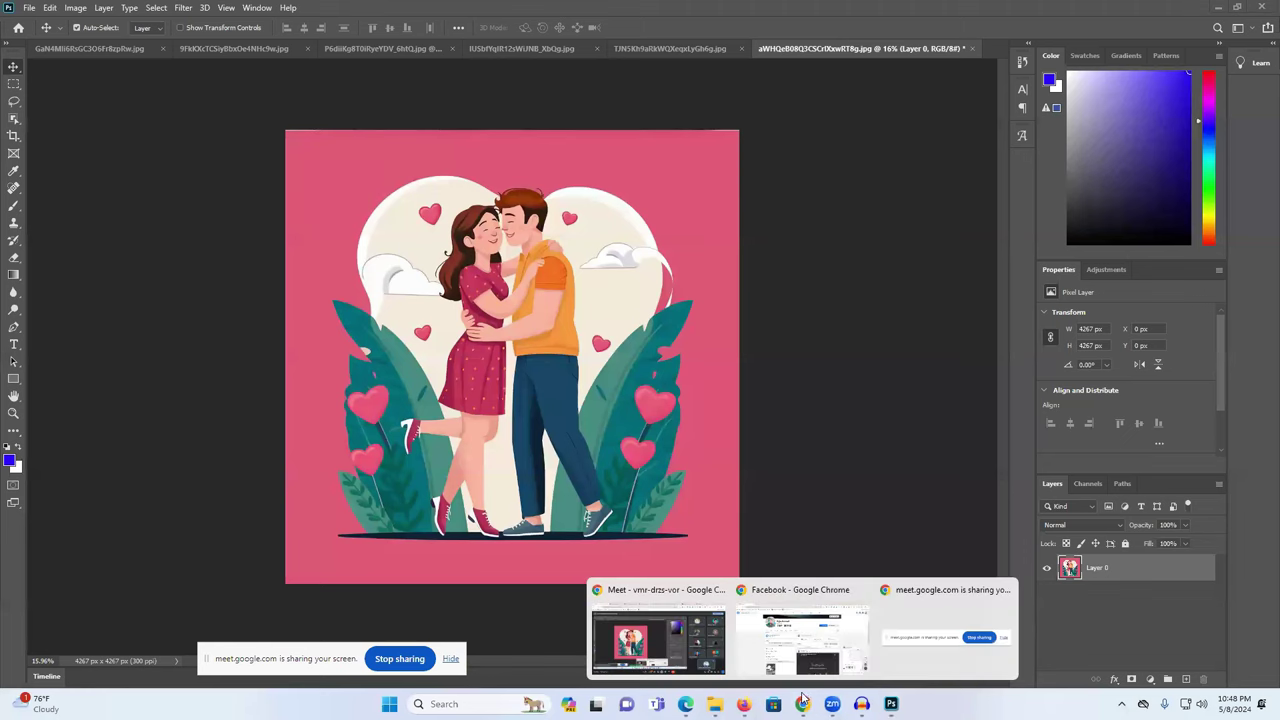
left_click(803, 698)
left_click(194, 13)
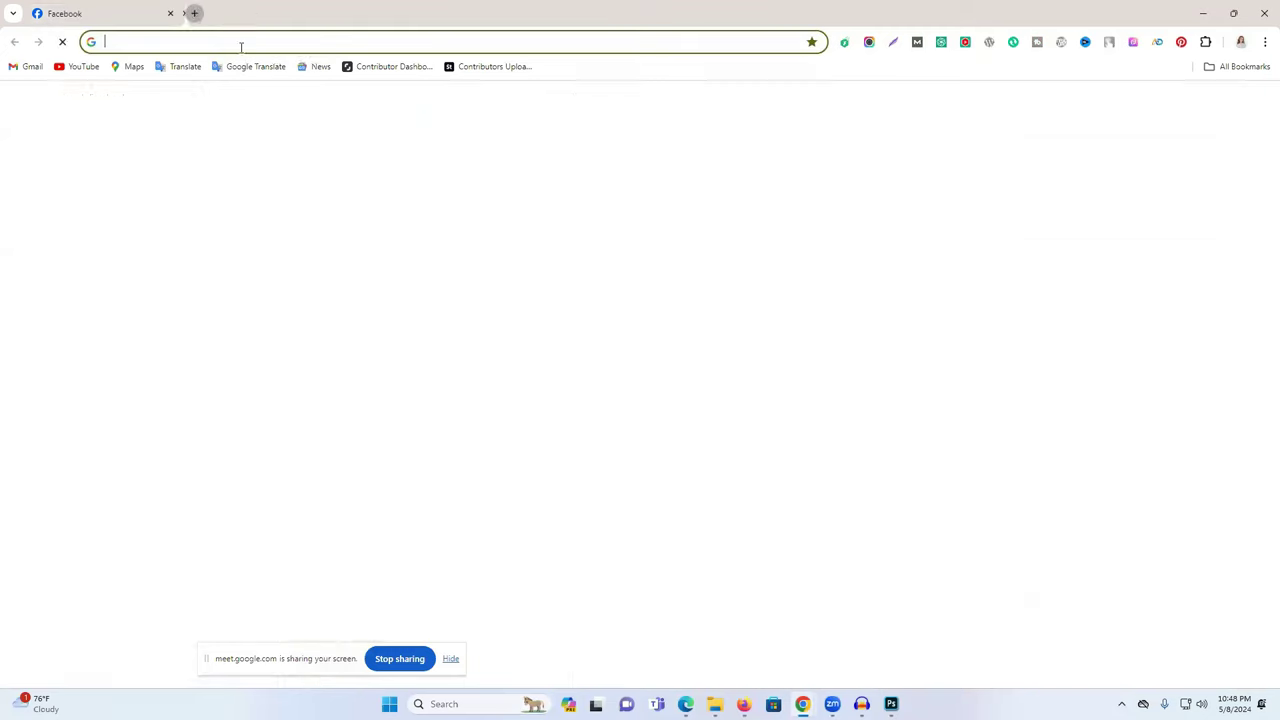
left_click(247, 66)
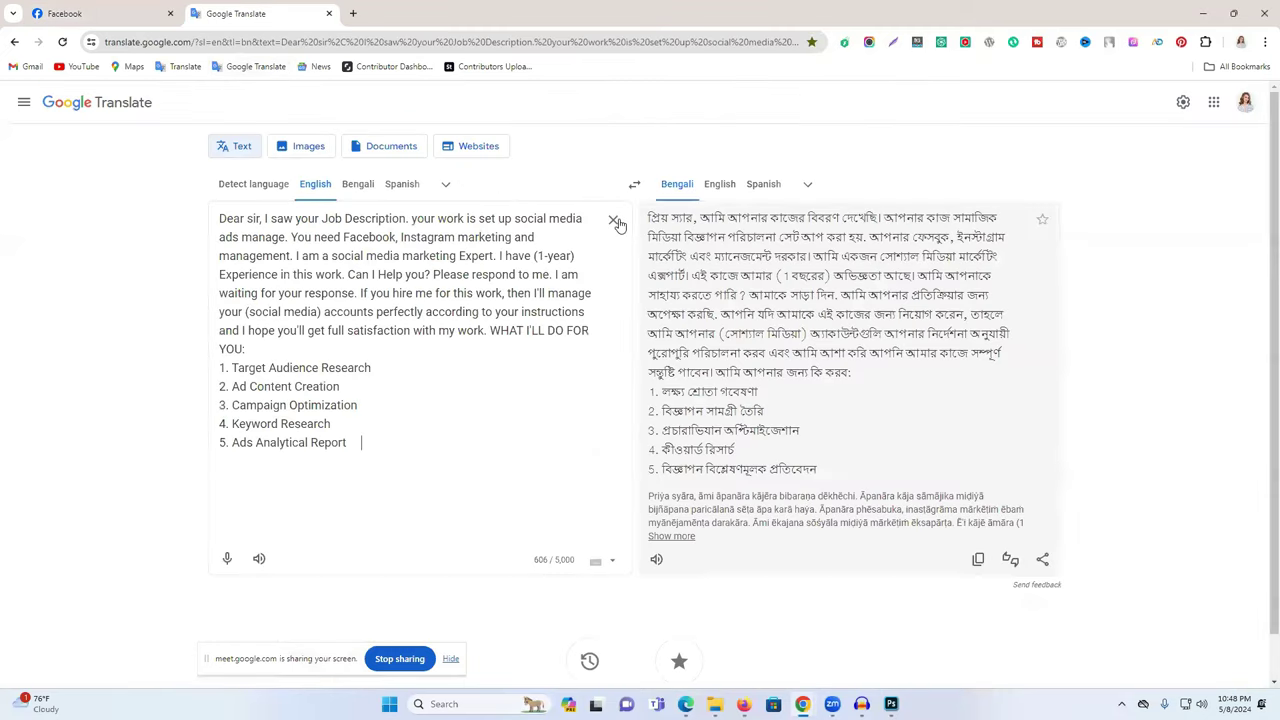
Replace the source text in Google Translate with "Happy Valentine Day" and select the whole phrase.
left_click(614, 220)
type("Happy")
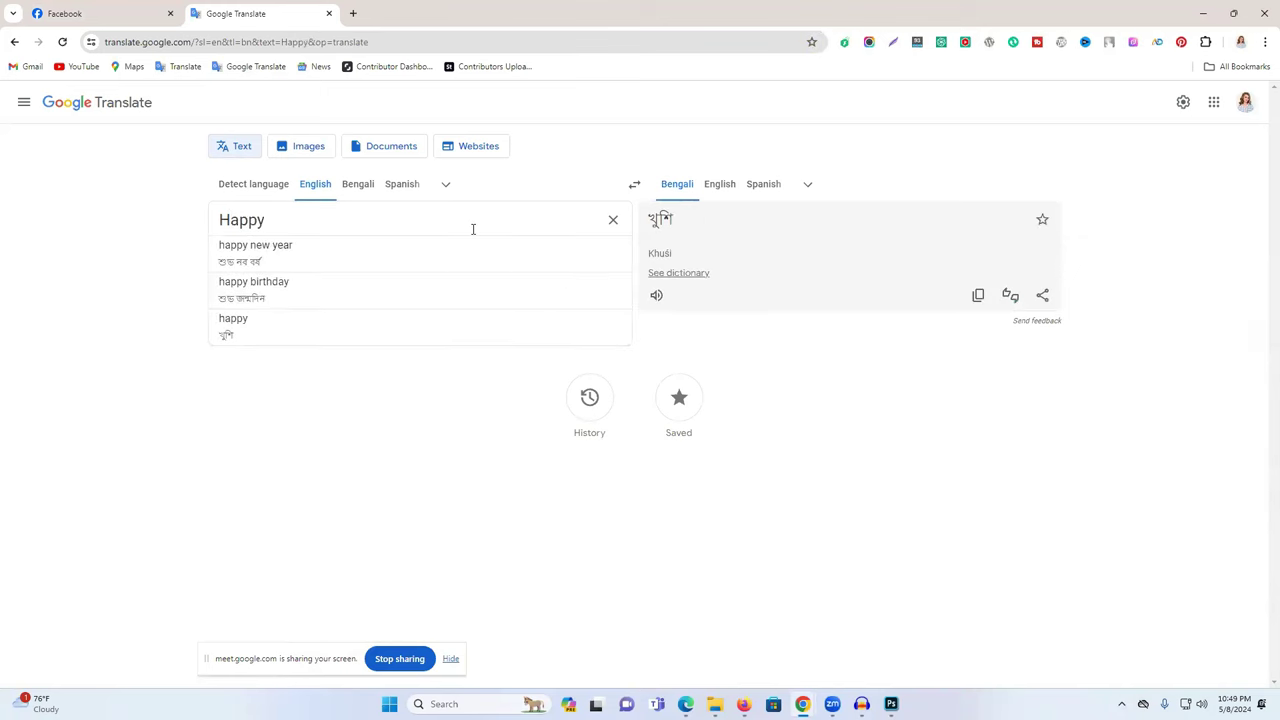
type(" Valentine Day")
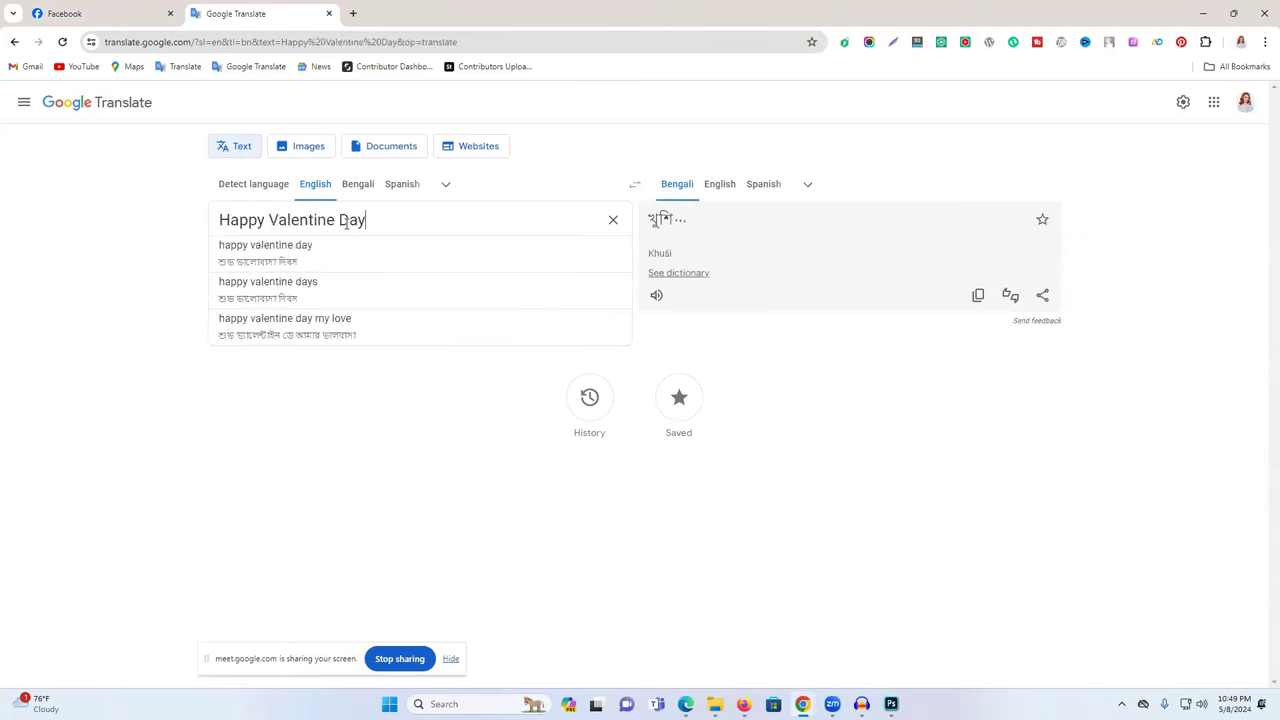
triple_click(313, 221)
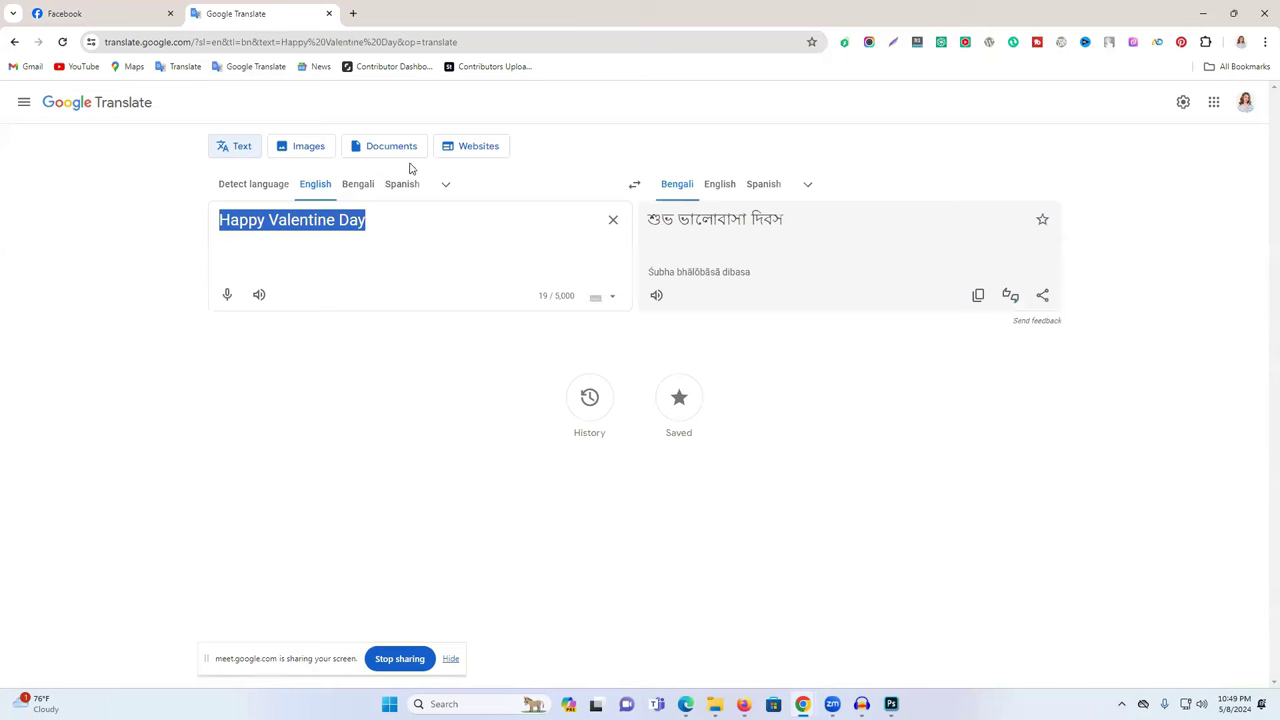
Switch to Photoshop and add the text "Happy Valentine Day" below the couple's feet, scaled up to about 39 pt.
left_click(876, 698)
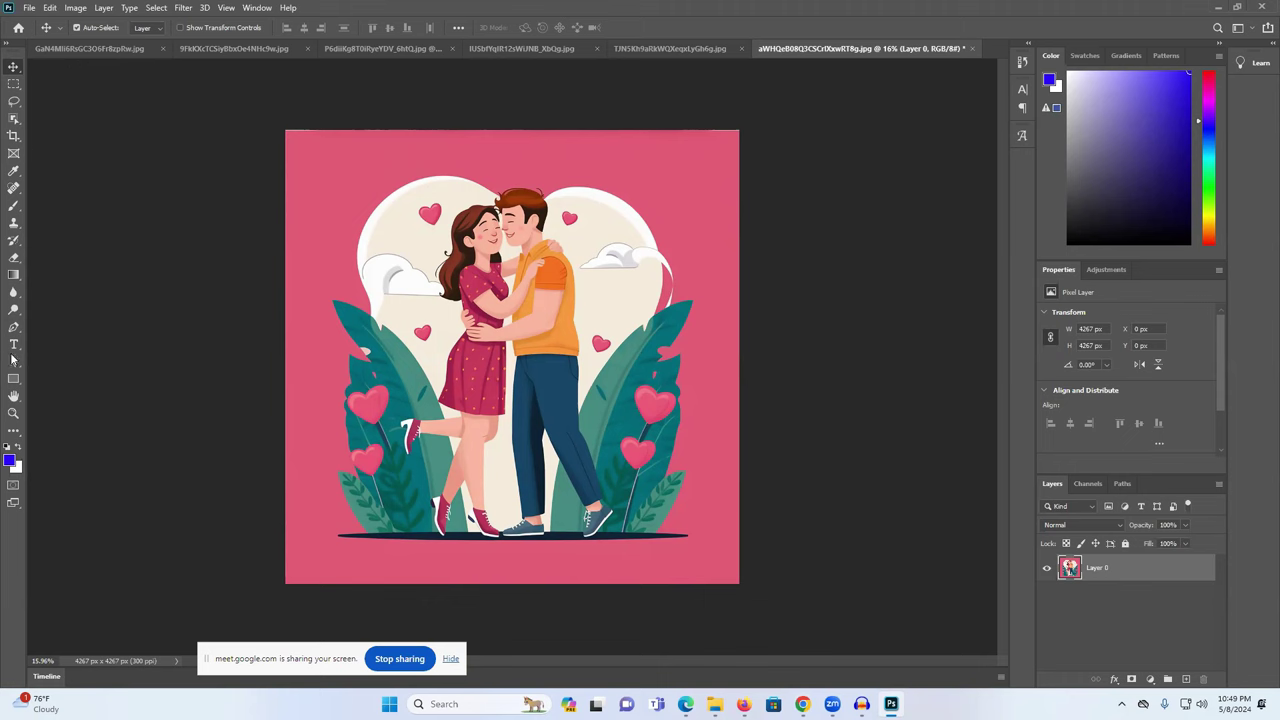
left_click(15, 345)
left_click(462, 560)
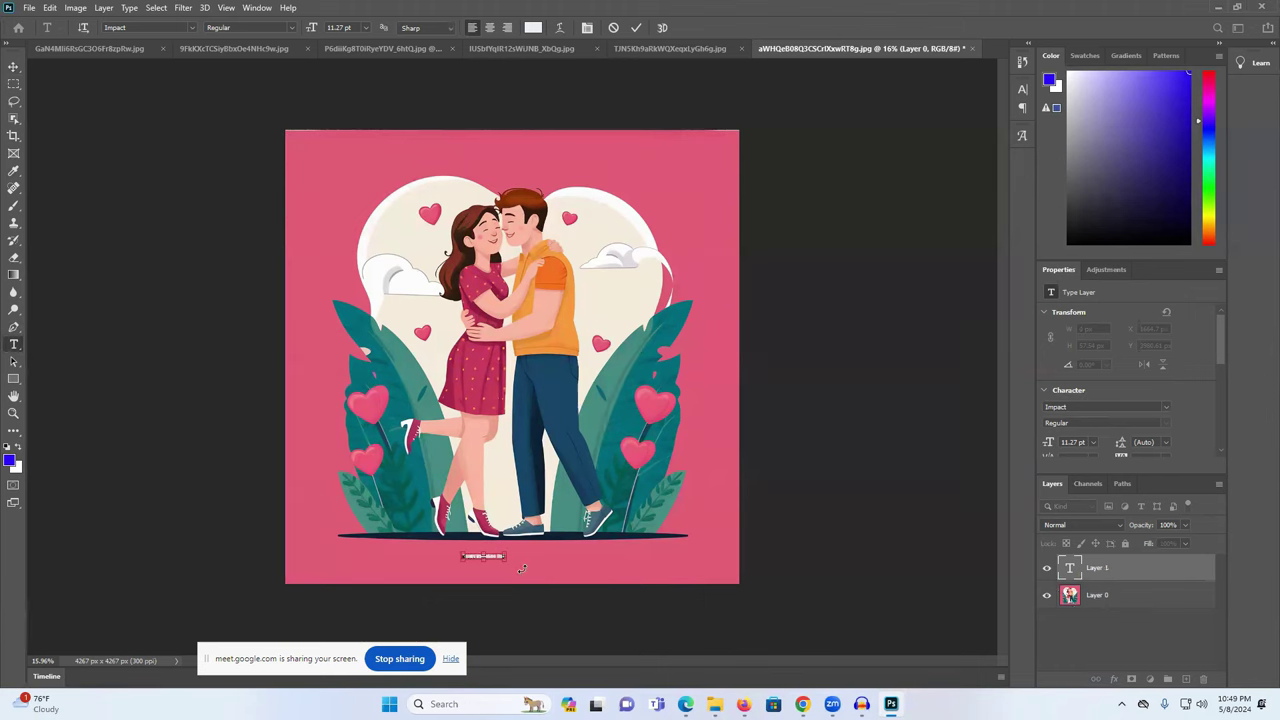
key("ctrl+t")
left_click_drag(505, 561, 610, 574)
key("Return")
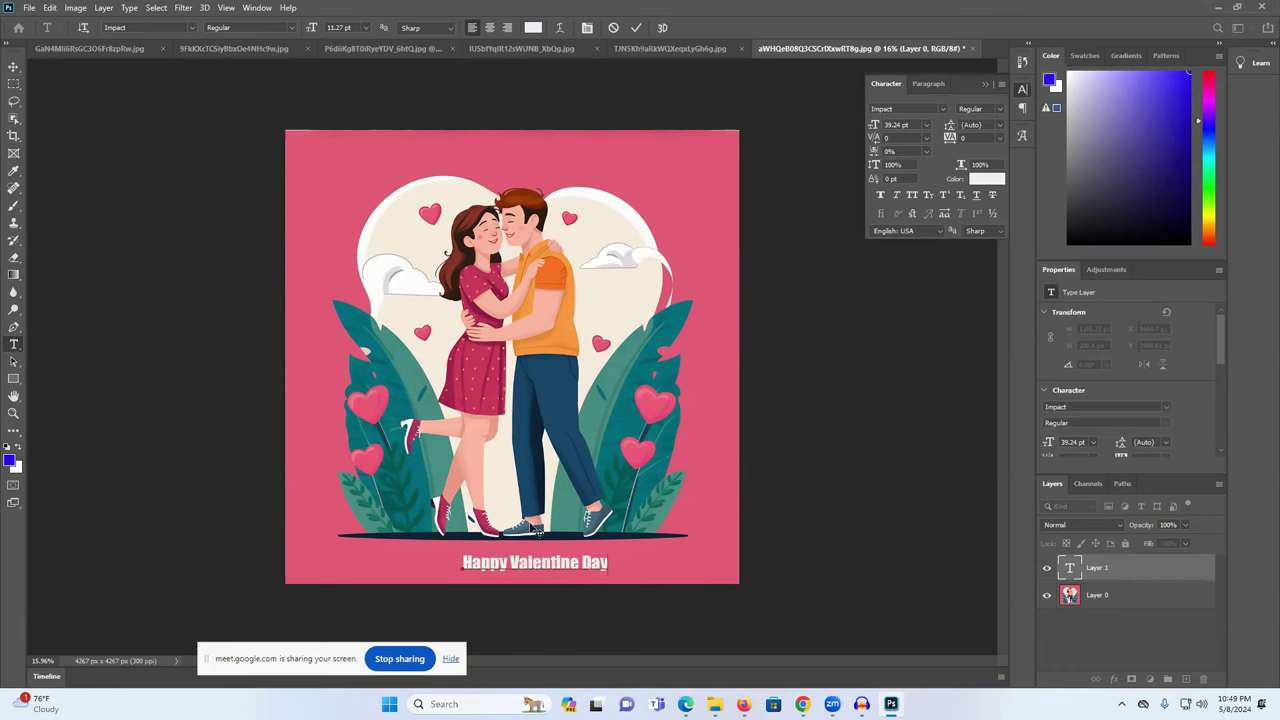
left_click(14, 66)
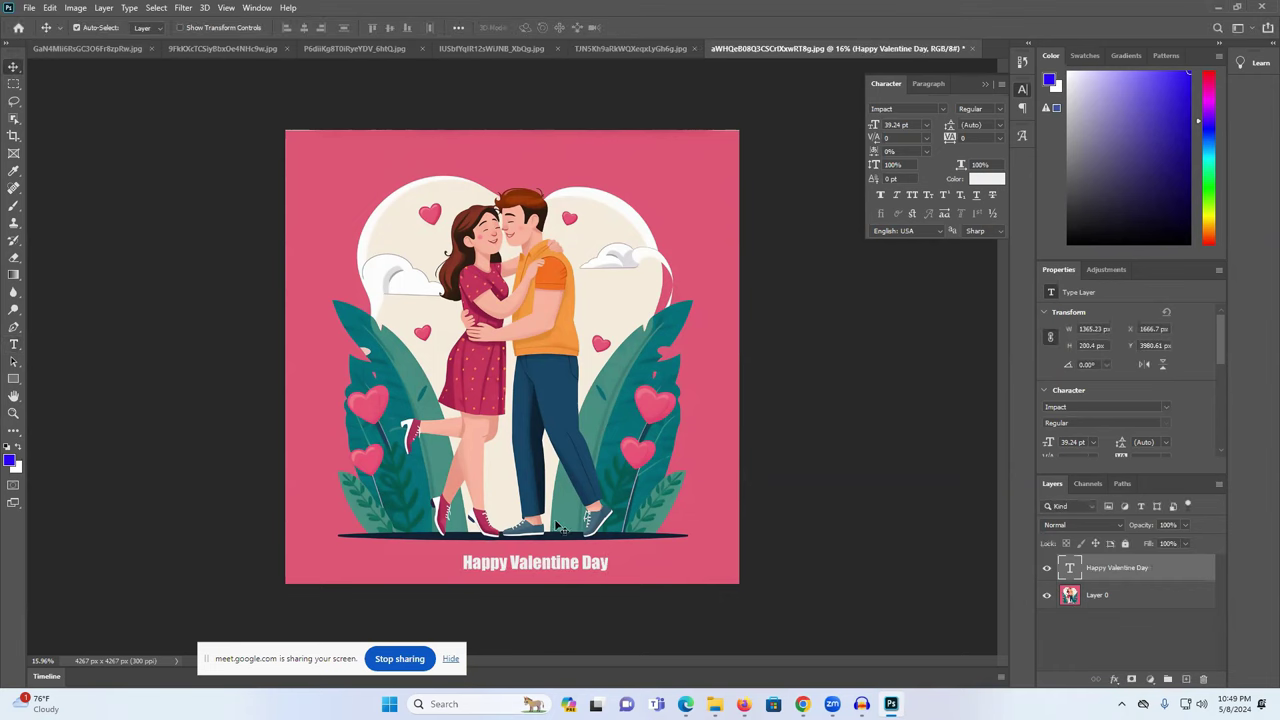
Move the "Happy Valentine Day" text toward the illustration's left side and scale it up to about 58 pt.
left_click_drag(537, 566, 490, 560)
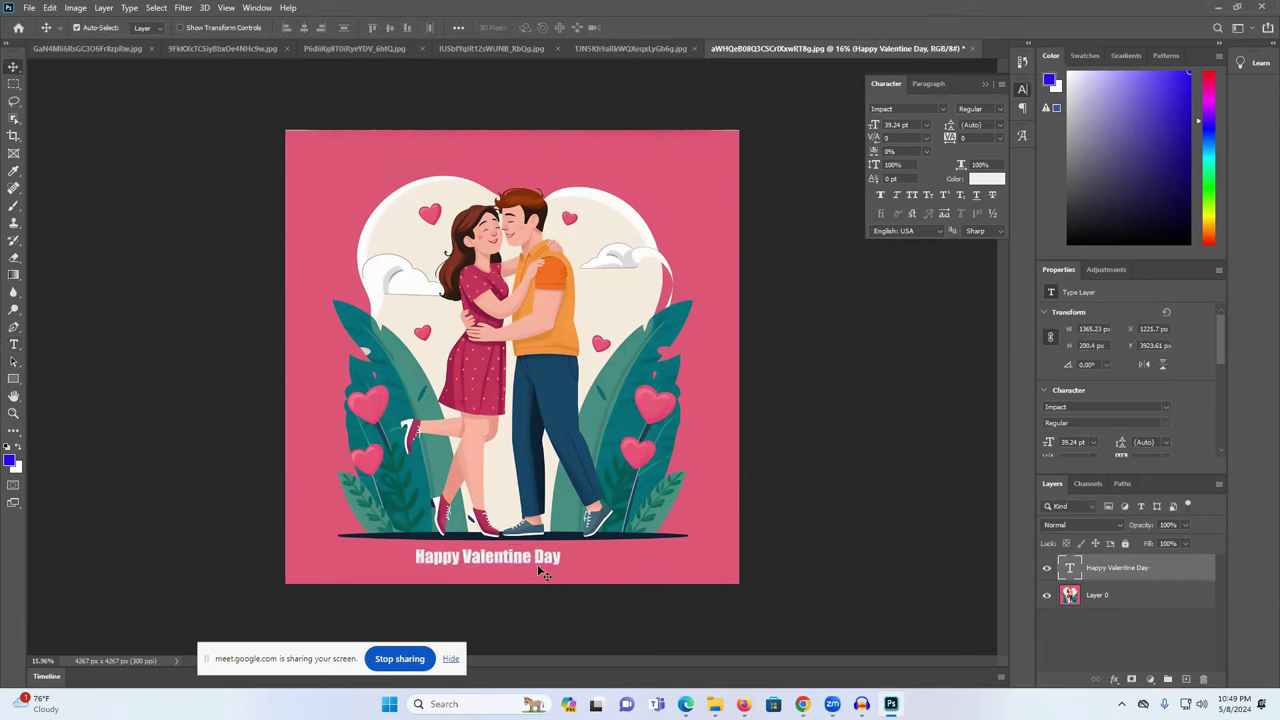
key("ctrl+t")
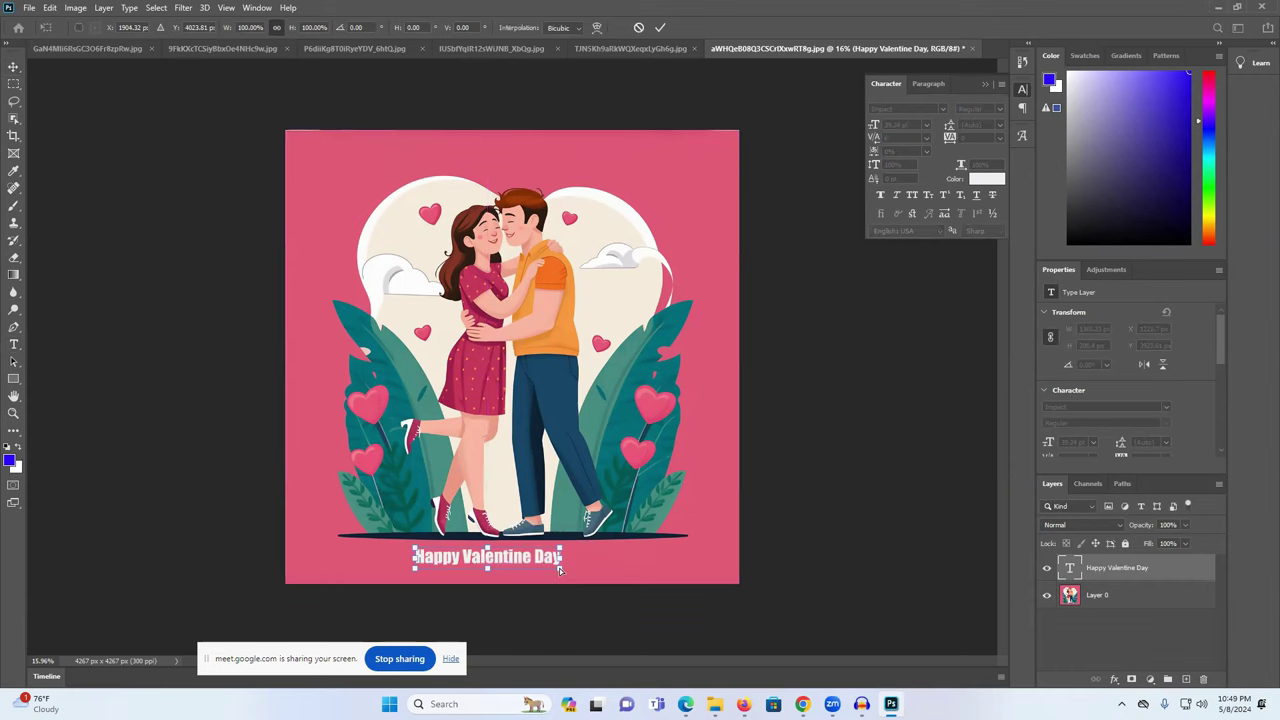
mouse_move(558, 570)
left_mouse_down()
mouse_move(580, 562)
mouse_move(559, 569)
left_mouse_up()
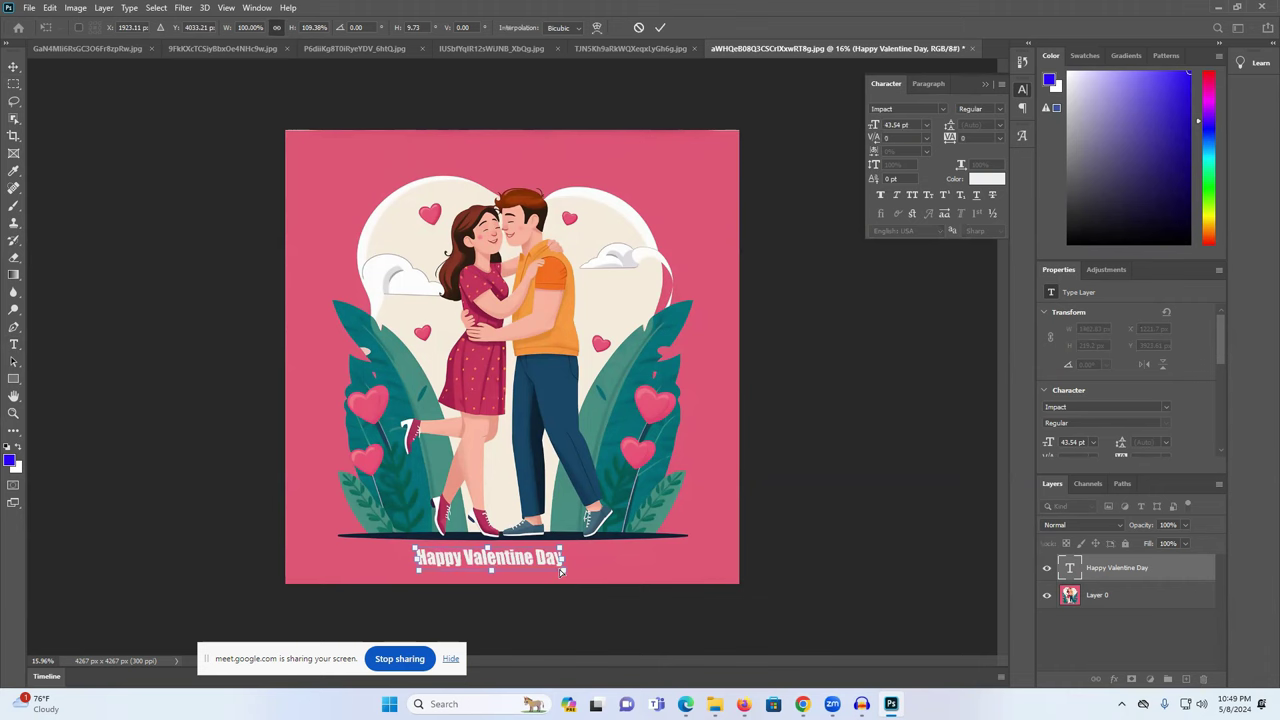
key("ctrl+z")
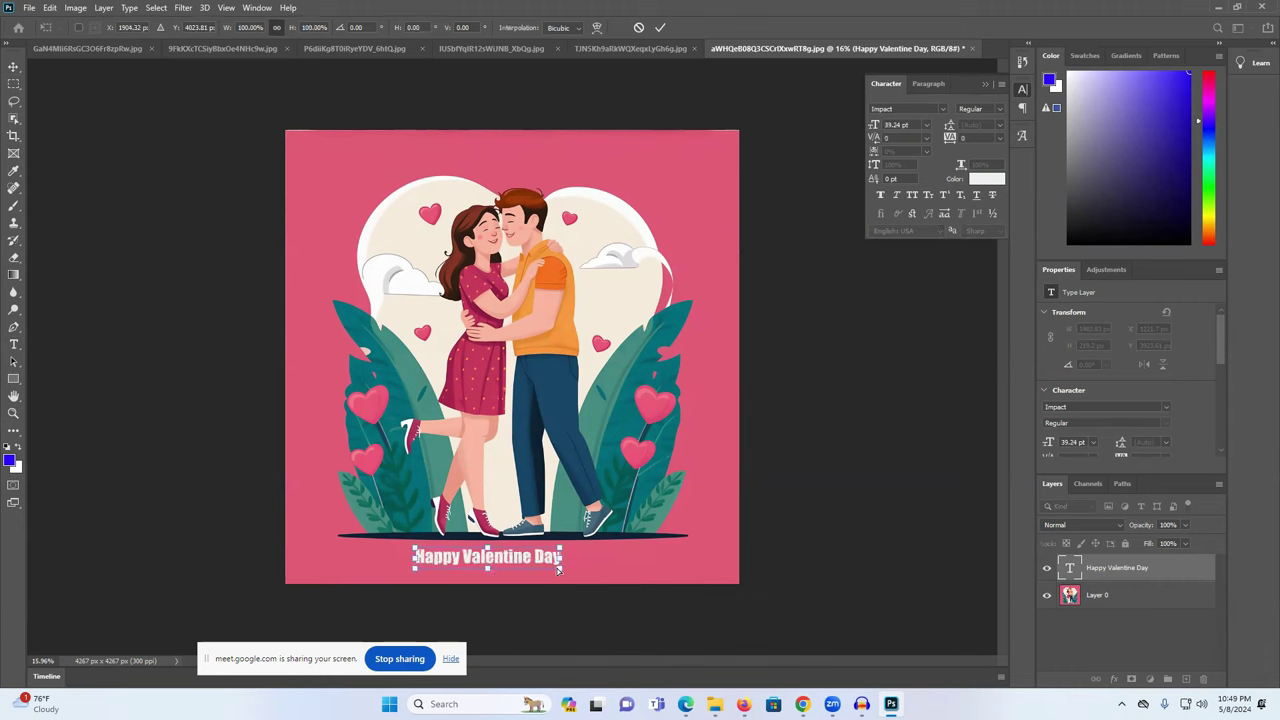
left_click_drag(561, 568, 558, 566)
key("ctrl+z")
left_click_drag(562, 572, 630, 570)
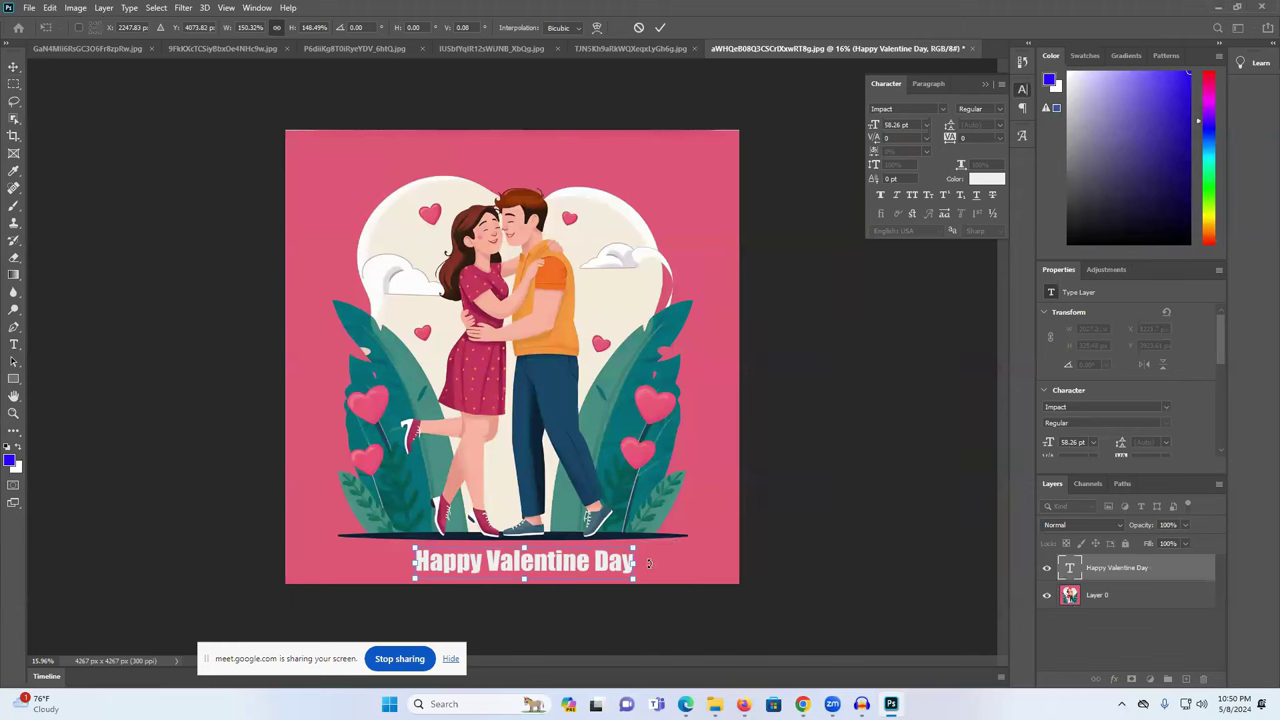
left_click(14, 66)
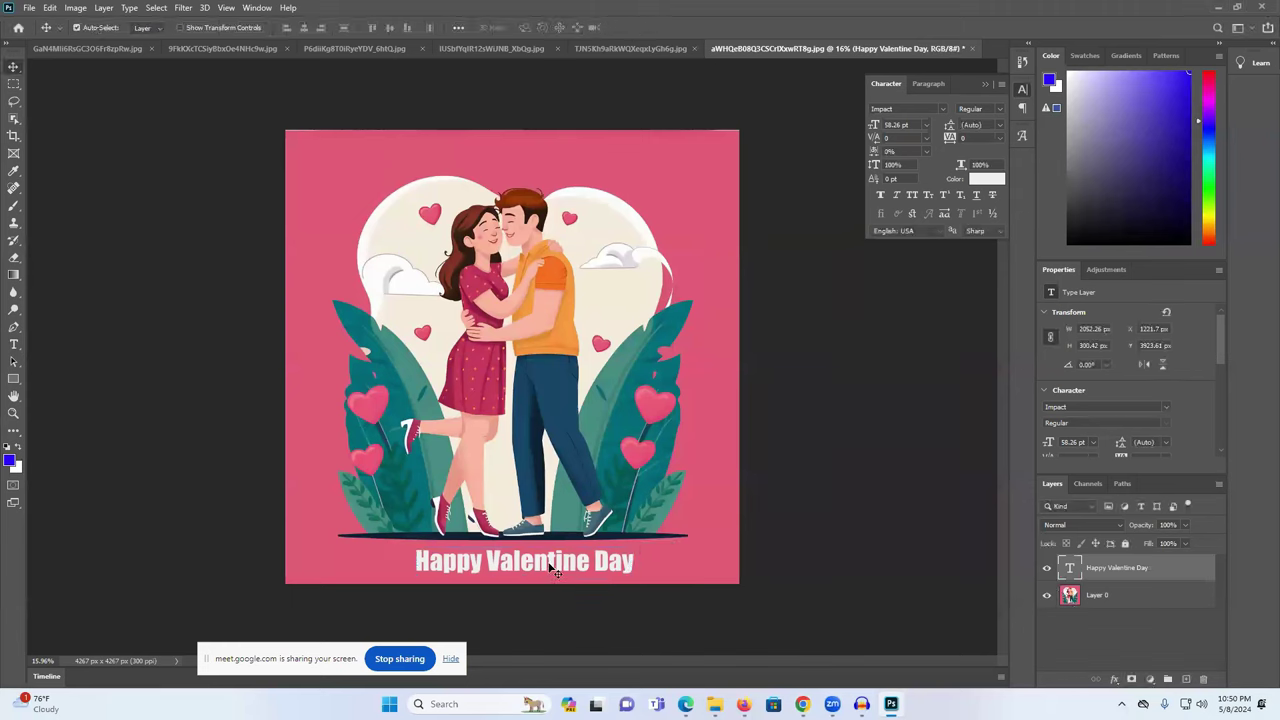
Enlarge the "Happy Valentine Day" text to about 65 pt and center it below the couple.
mouse_move(548, 568)
left_mouse_down()
mouse_move(549, 556)
mouse_move(548, 567)
left_mouse_up()
double_click(628, 573)
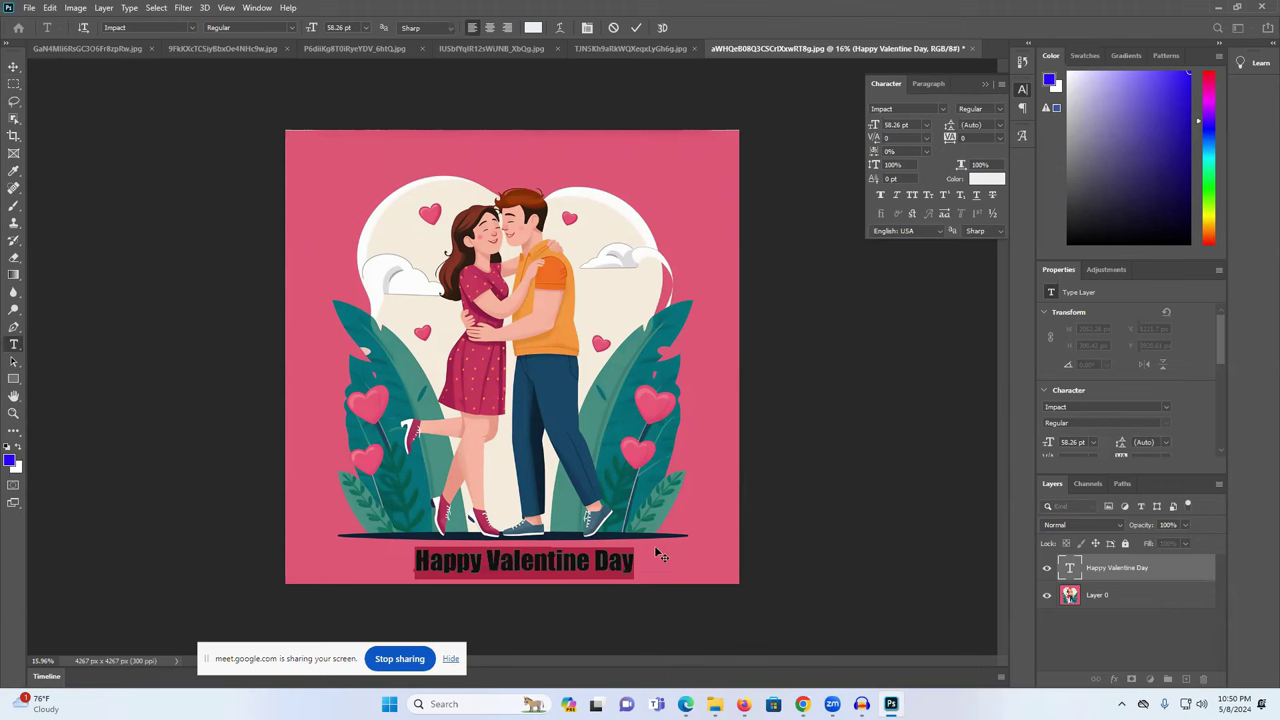
left_click(13, 66)
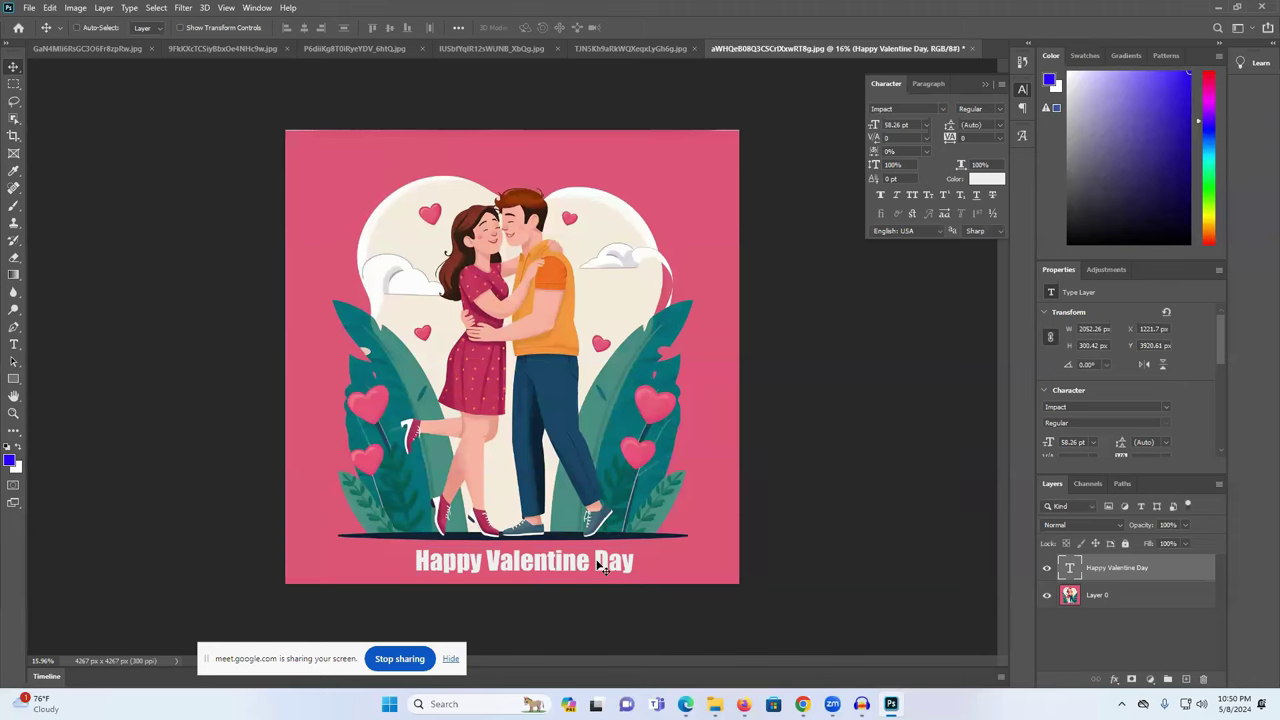
key("ctrl+t")
left_click_drag(633, 549, 657, 580)
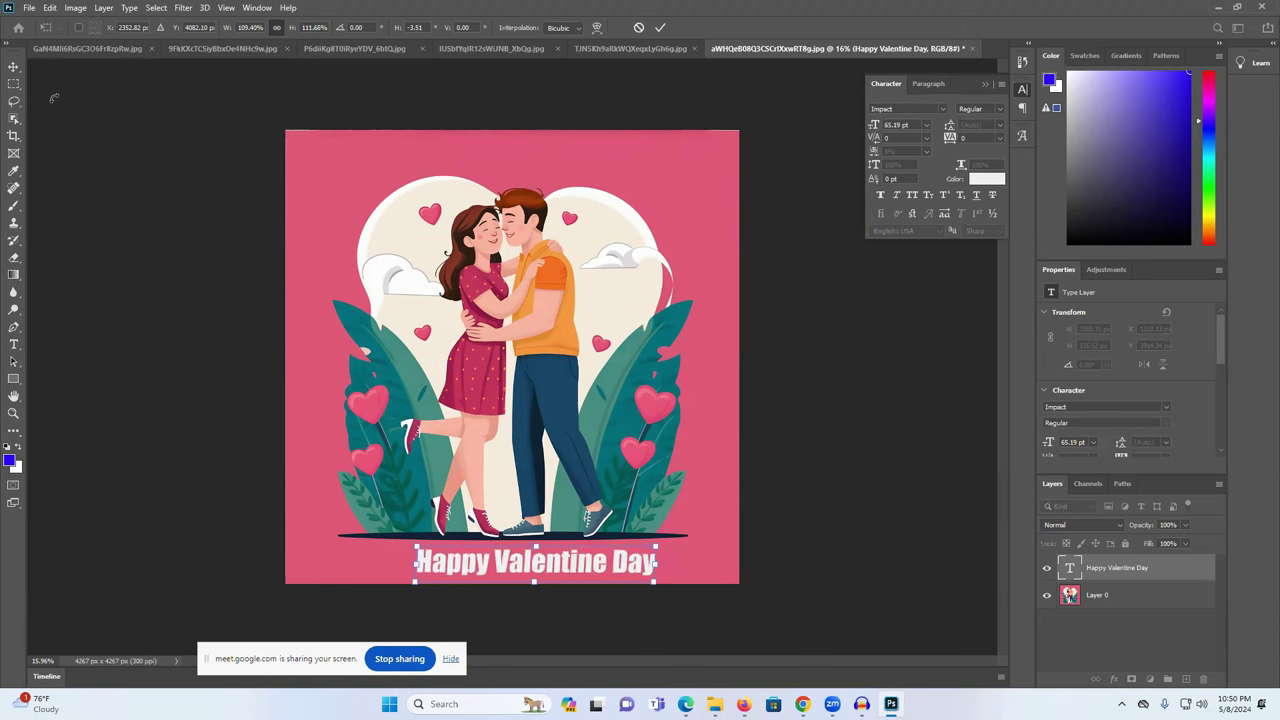
left_click(14, 67)
left_click_drag(580, 572, 551, 566)
left_click(535, 566)
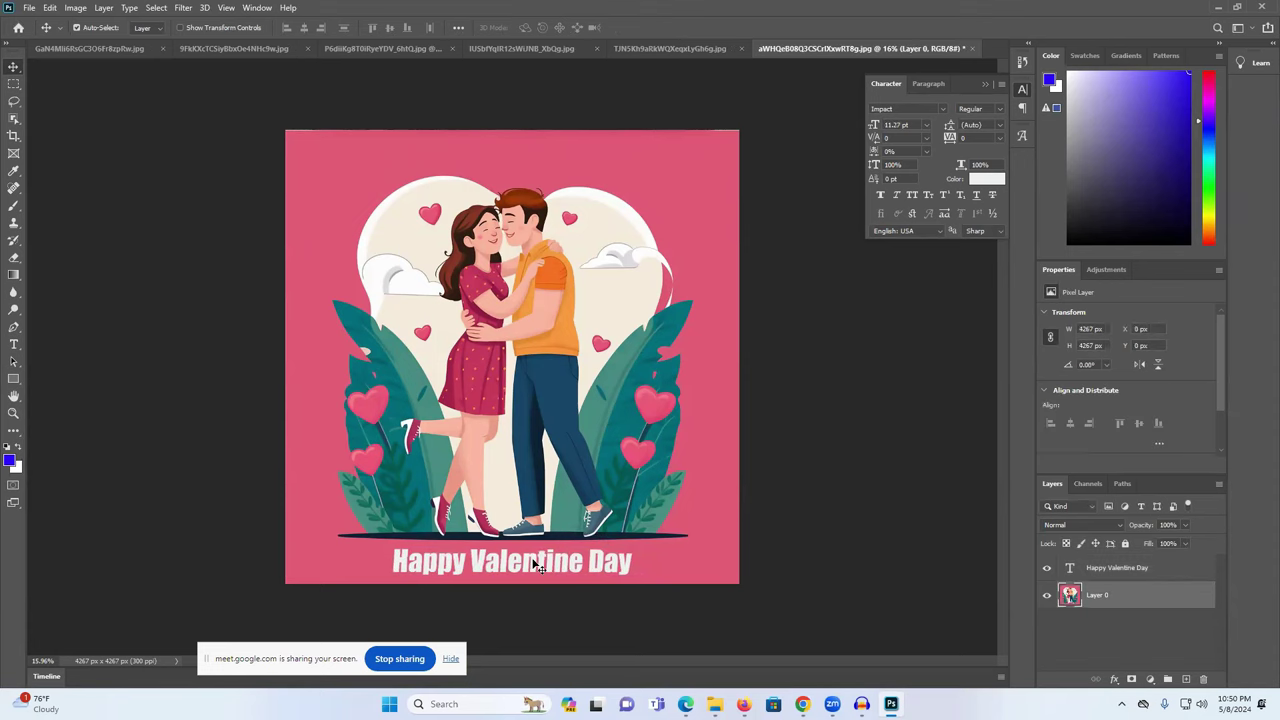
Choose the Impact font and try to recolor the text to green 0eff63.
left_click(941, 109)
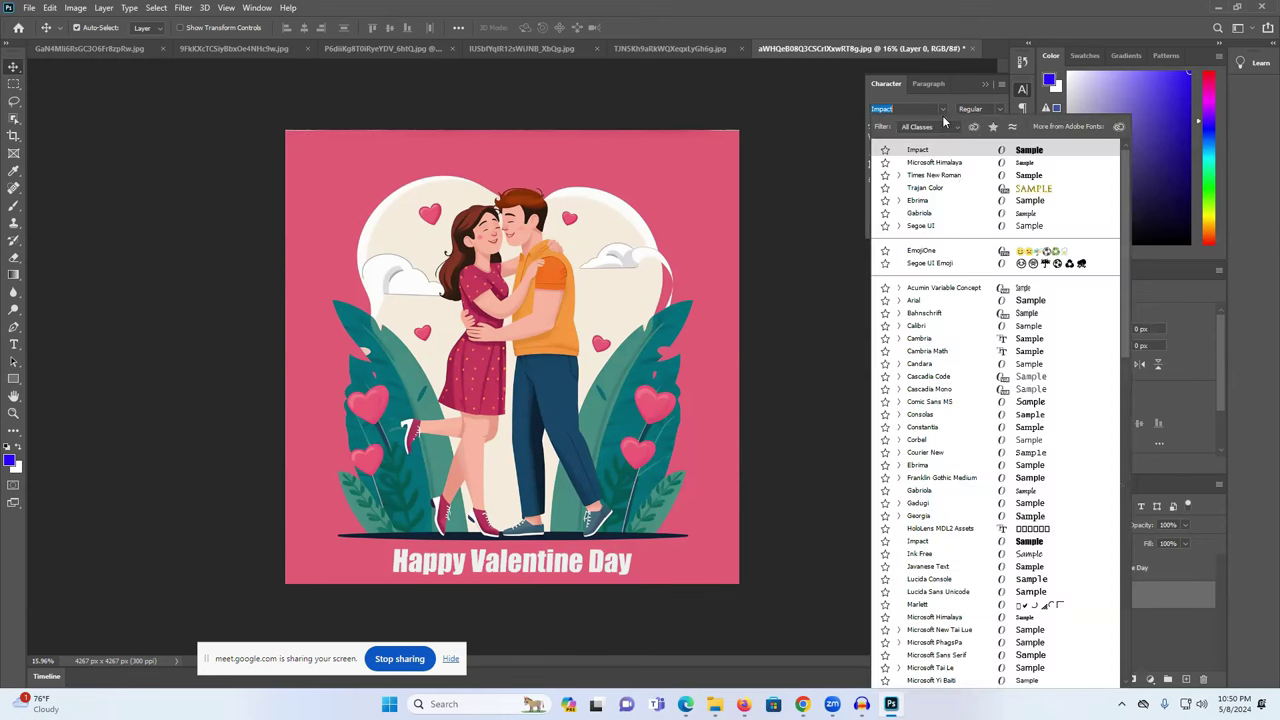
left_click(1015, 541)
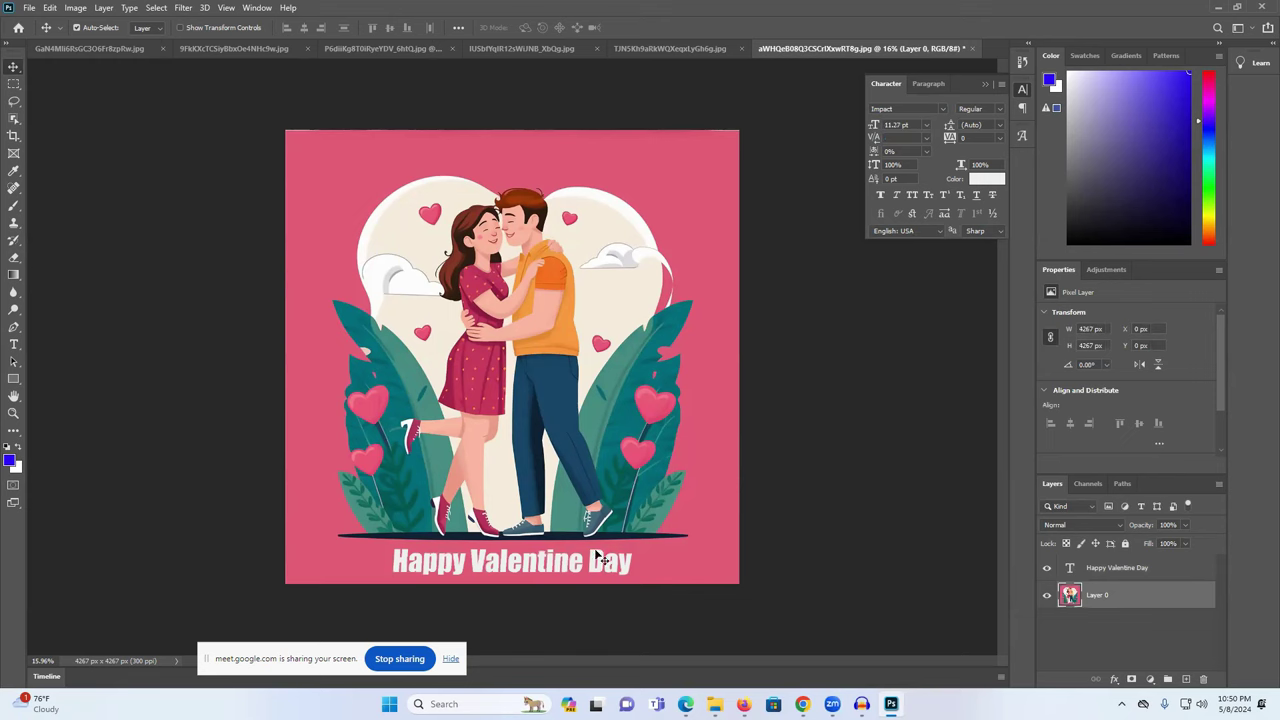
left_click(982, 182)
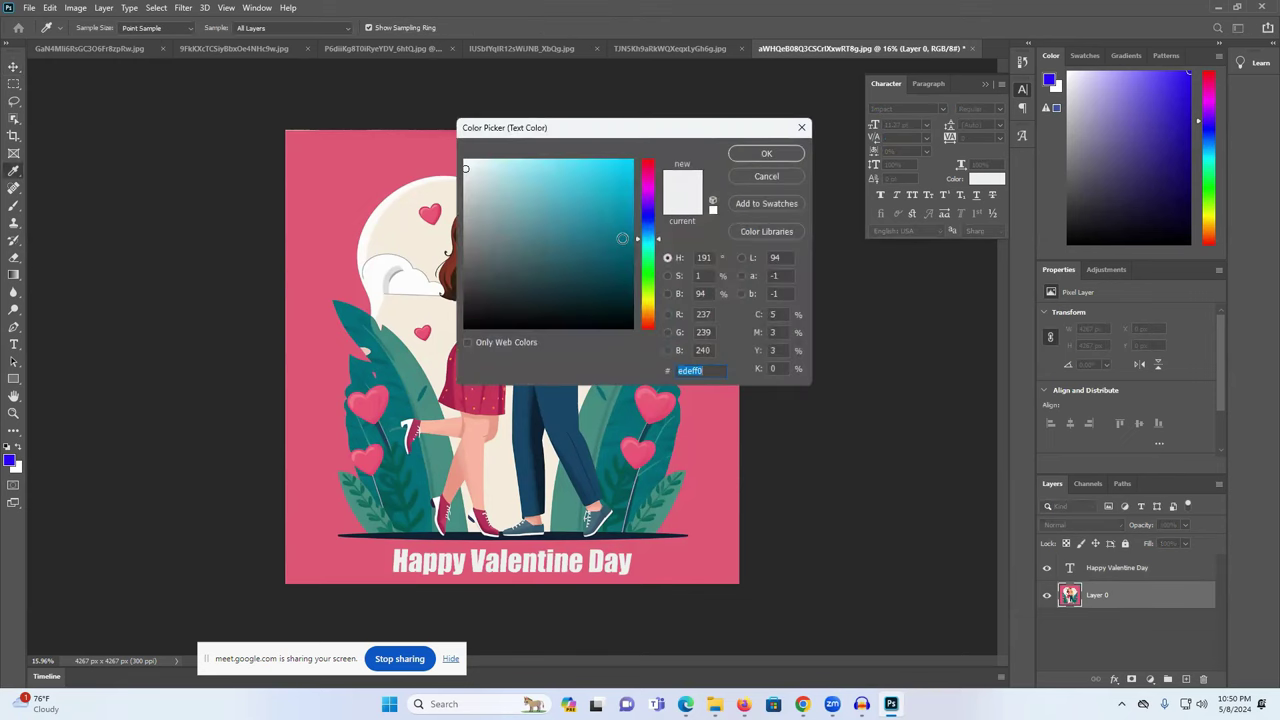
type("0eff63")
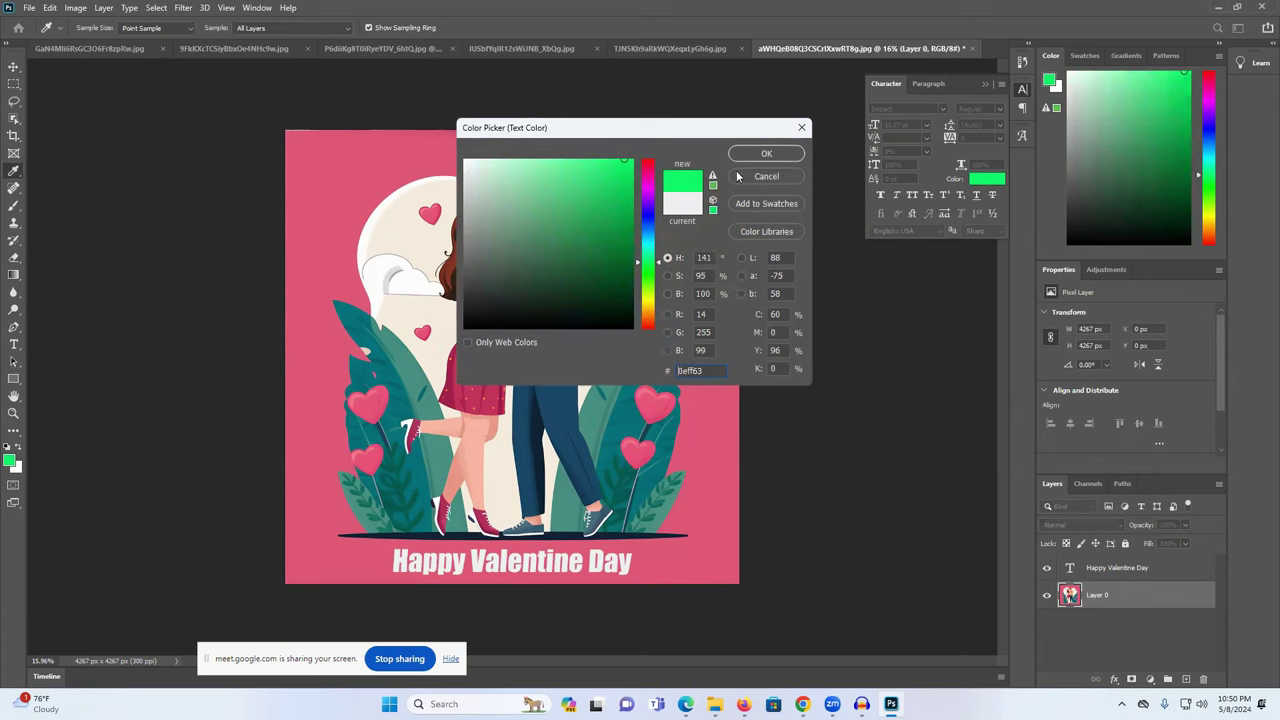
left_click(758, 155)
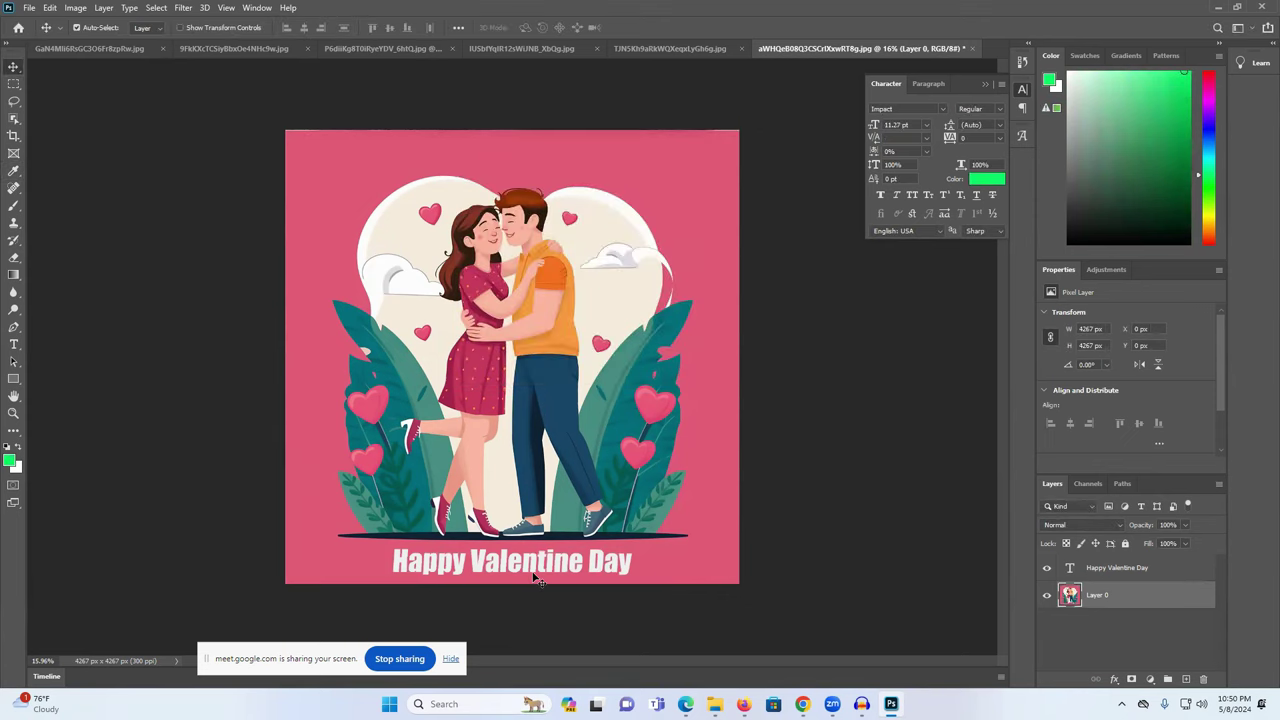
Select the "Happy Valentine Day" text layer, nudge it slightly upward and set its text color to white ffffff.
left_click(534, 574)
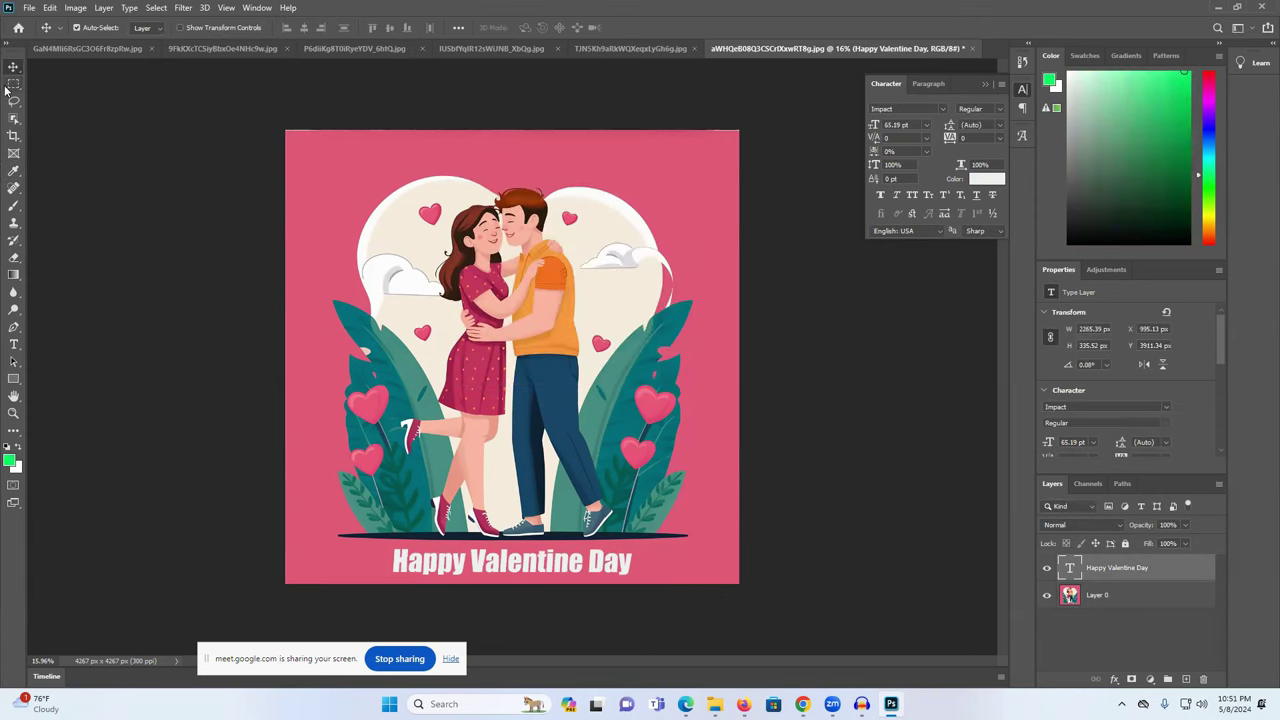
double_click(492, 560)
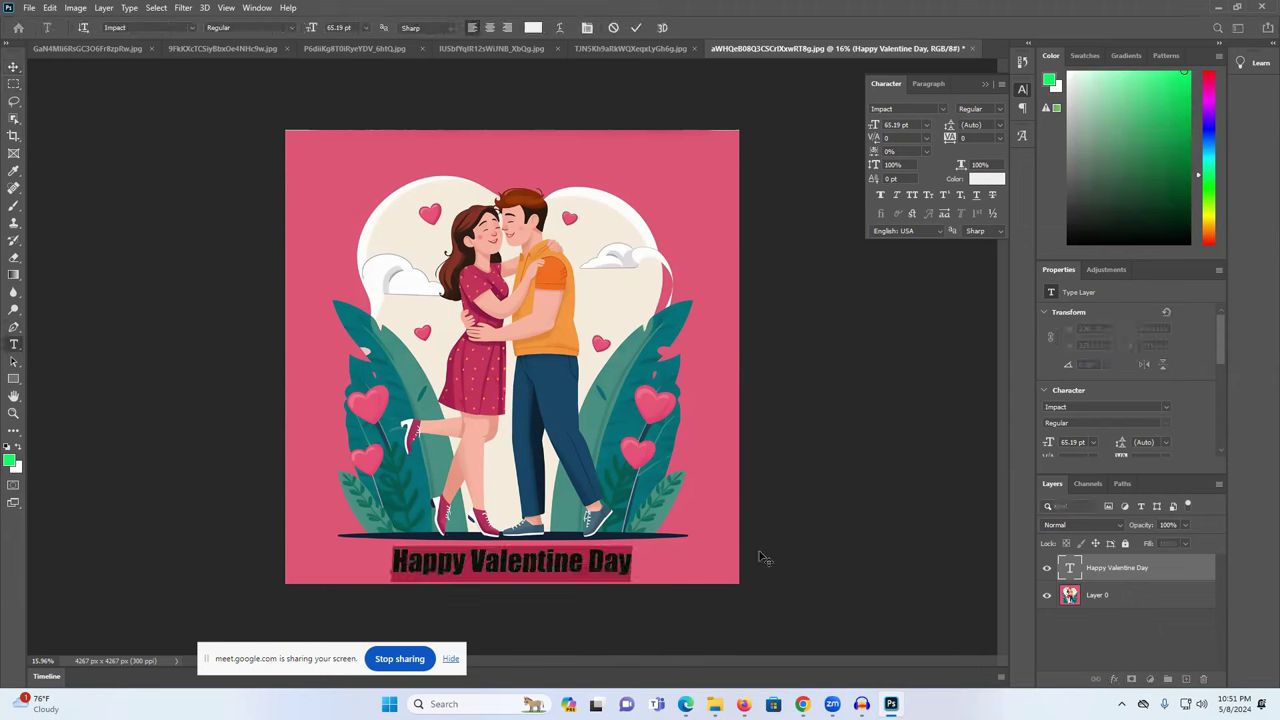
left_click_drag(602, 572, 678, 568)
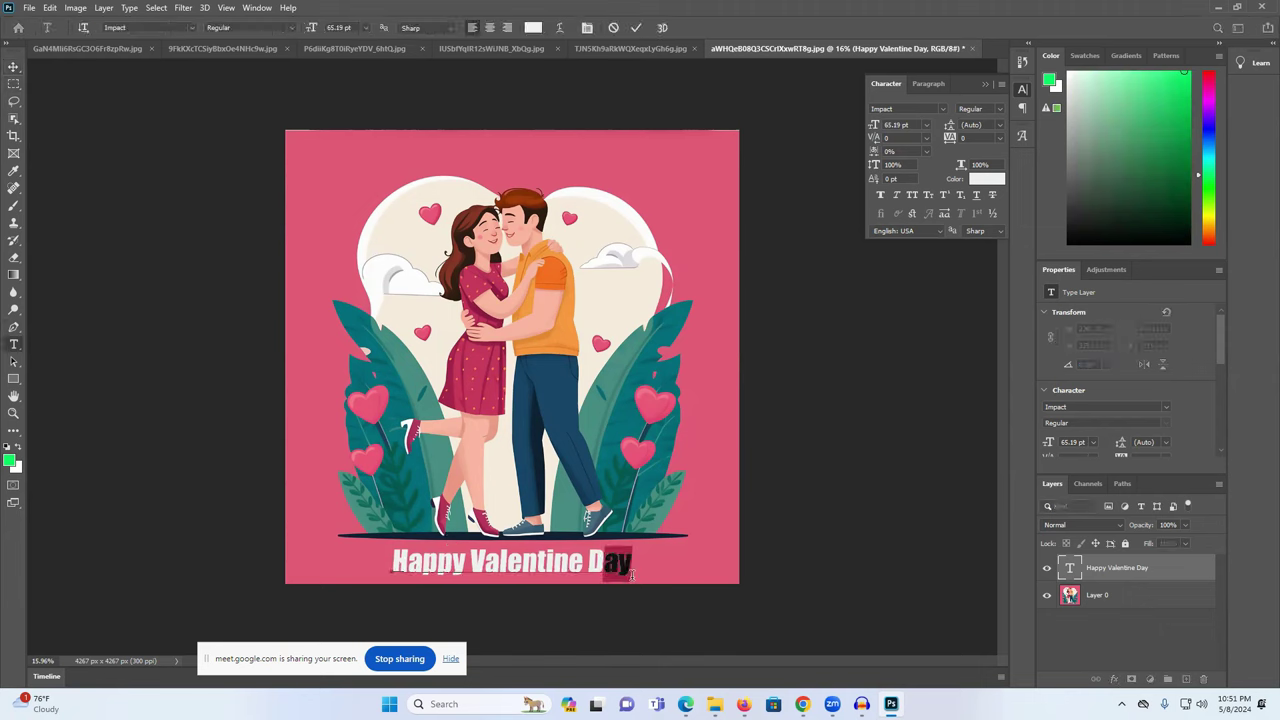
left_click(14, 66)
left_click_drag(538, 568, 533, 565)
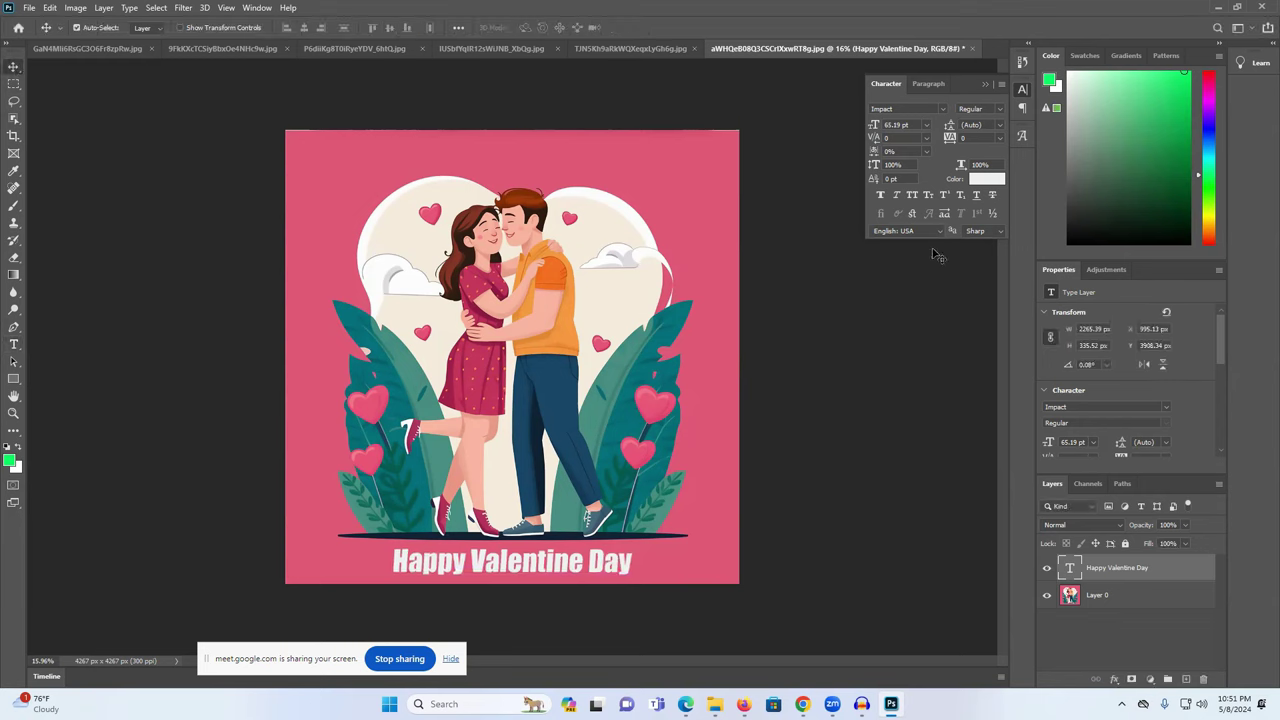
left_click(986, 178)
left_click_drag(618, 203, 619, 172)
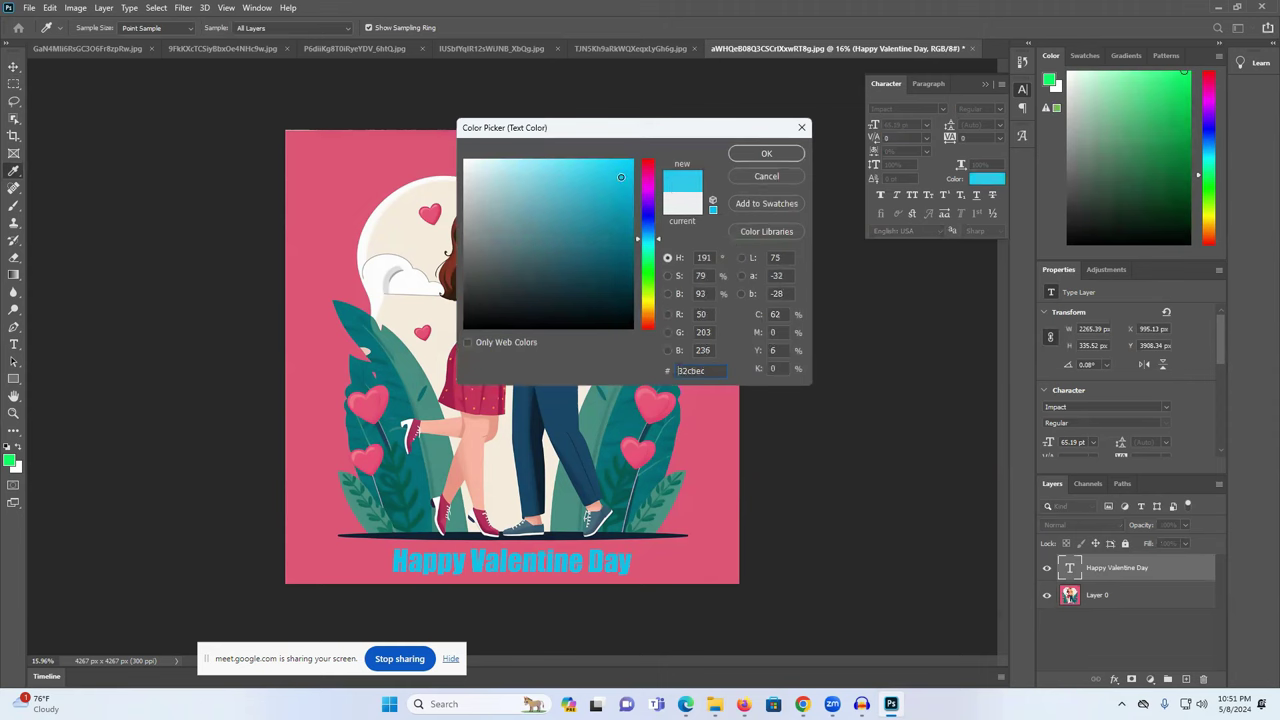
left_click_drag(655, 250, 655, 205)
left_click_drag(534, 184, 462, 160)
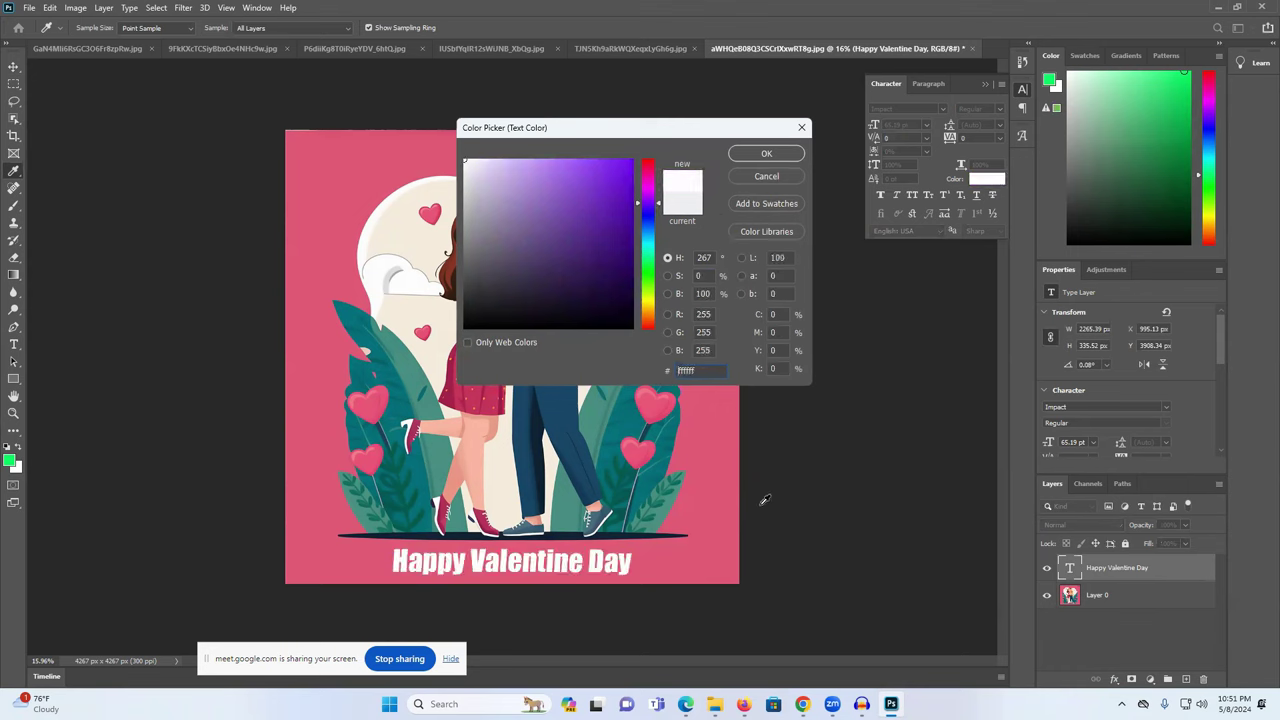
left_click(762, 153)
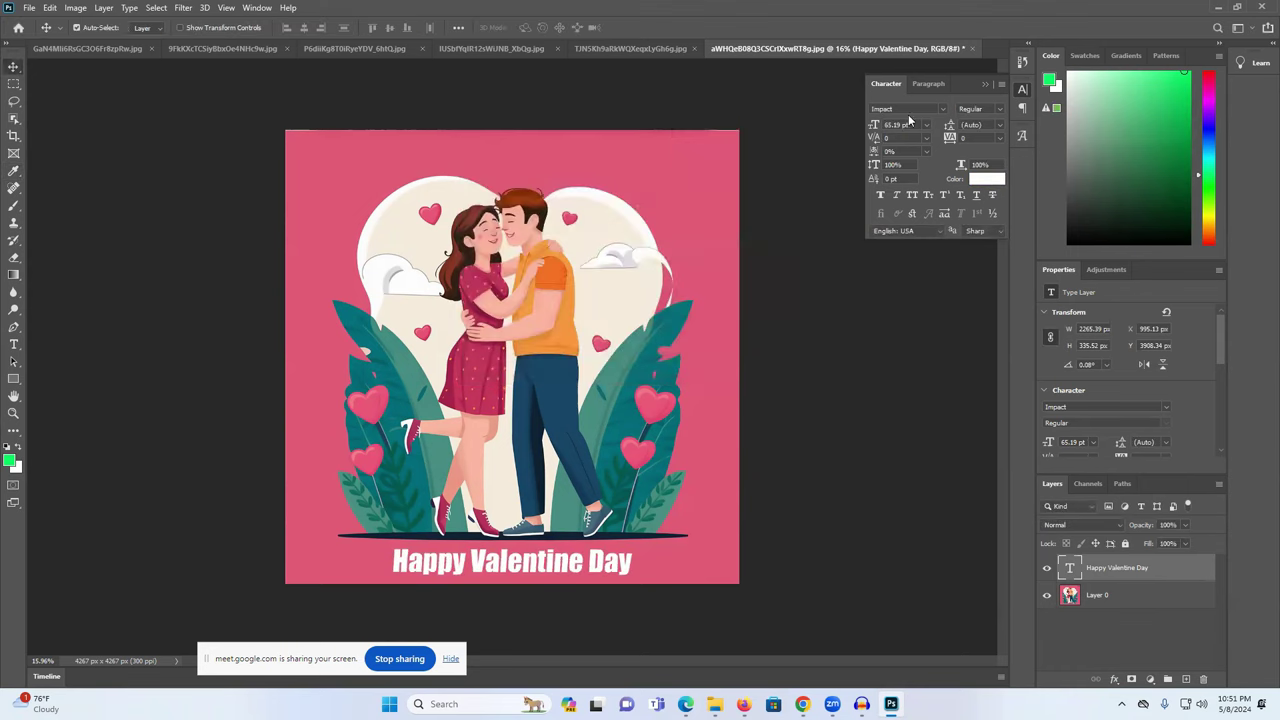
Change the "Happy Valentine Day" font to Ink Free, raise the text slightly and collapse the character settings.
left_click(941, 109)
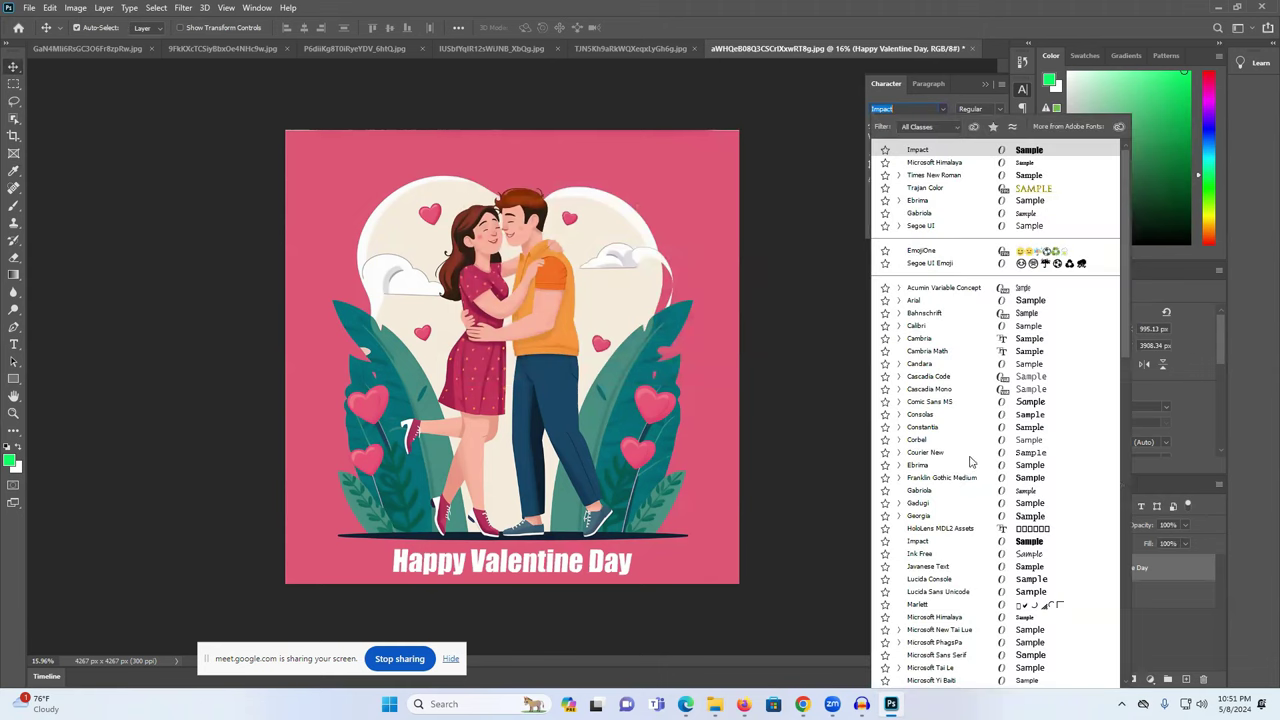
scroll(1030, 480, "down", 2)
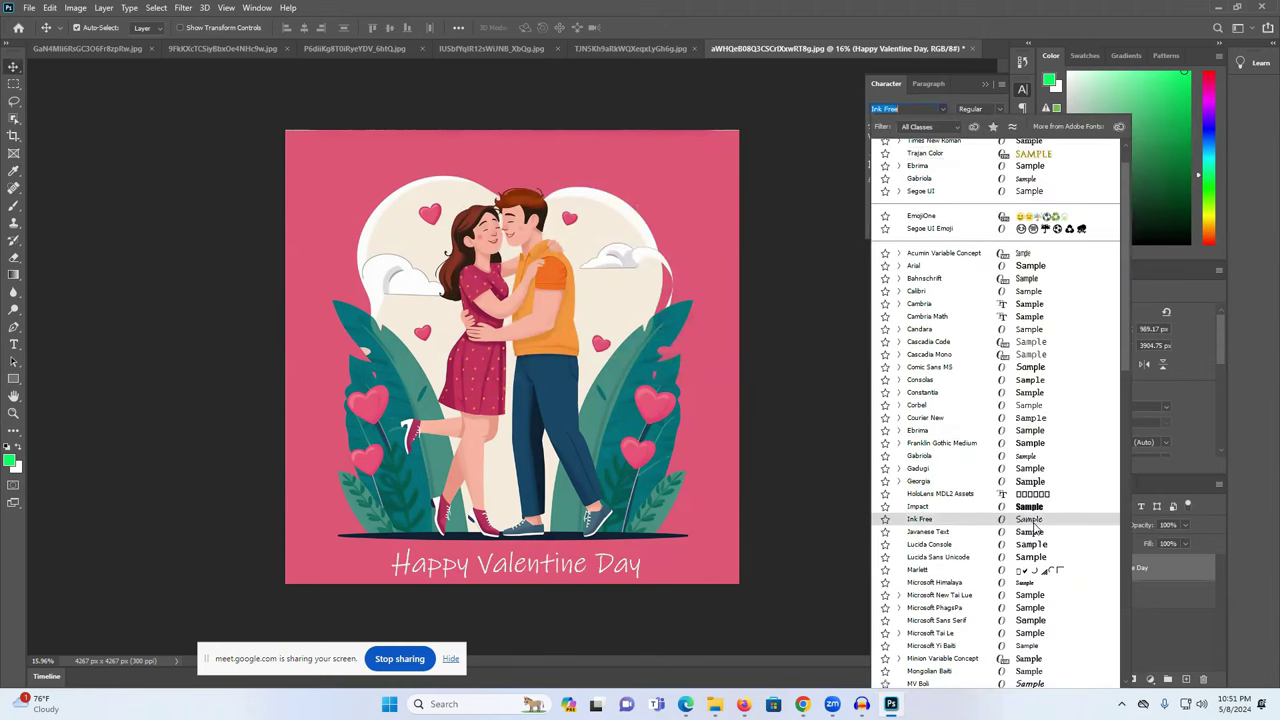
left_click(1032, 522)
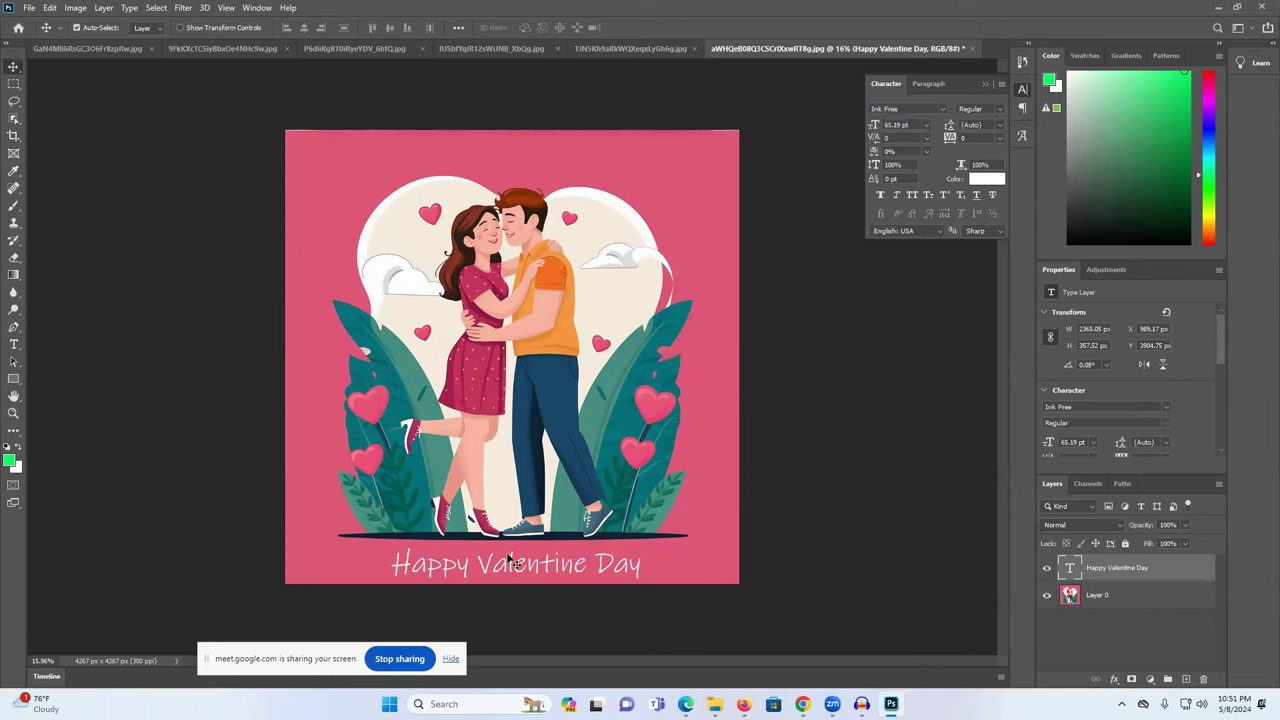
left_click_drag(539, 571, 540, 563)
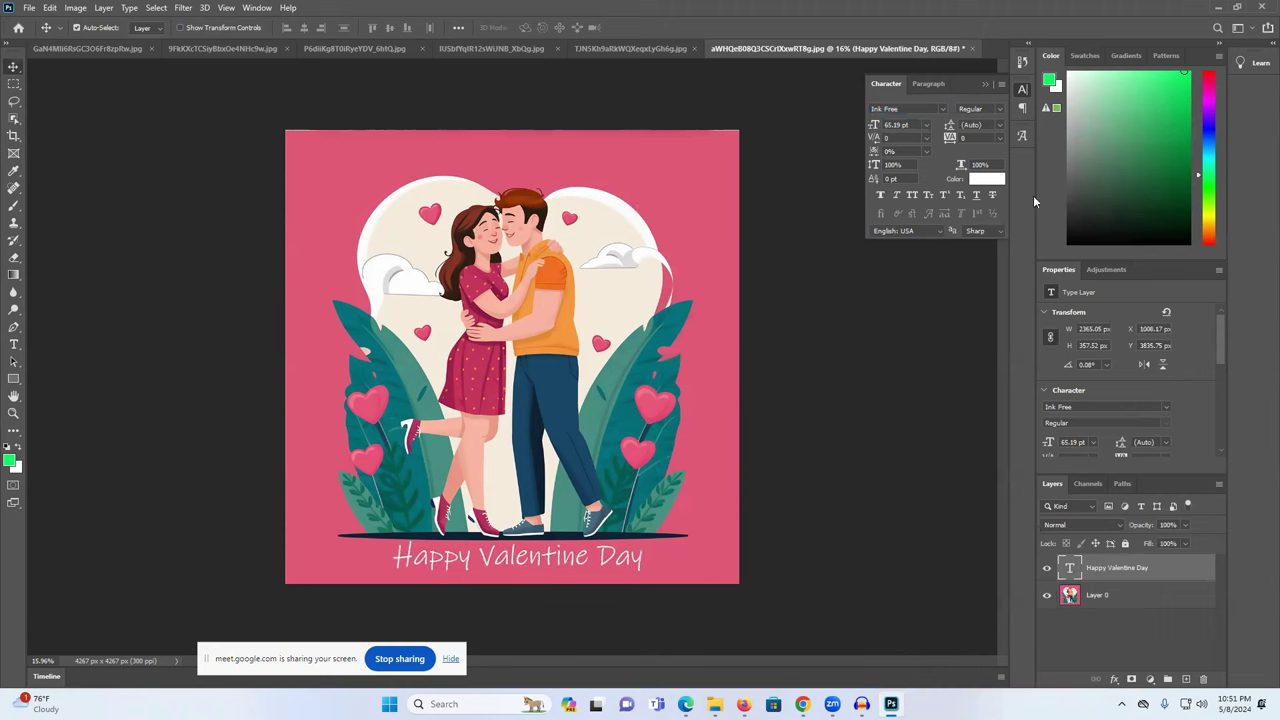
left_click(987, 86)
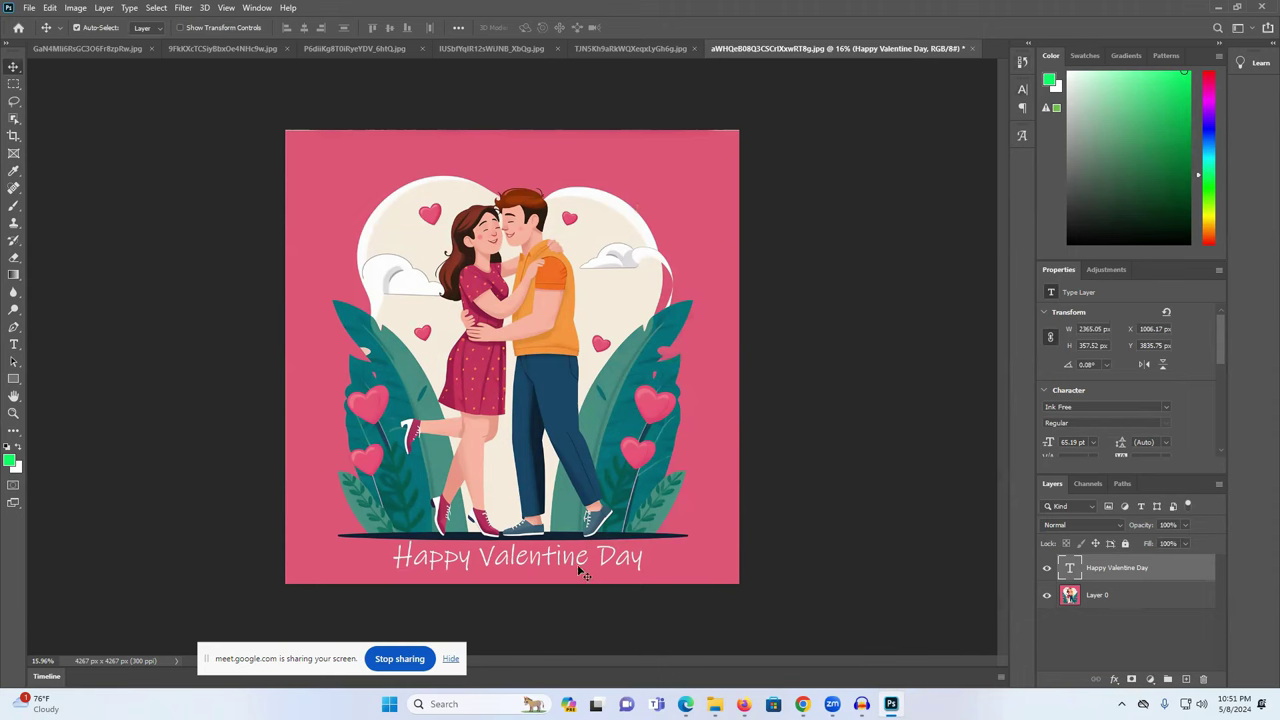
Add a Hue/Saturation adjustment layer above the caption with hue +7 and saturation +18.
left_click(1150, 679)
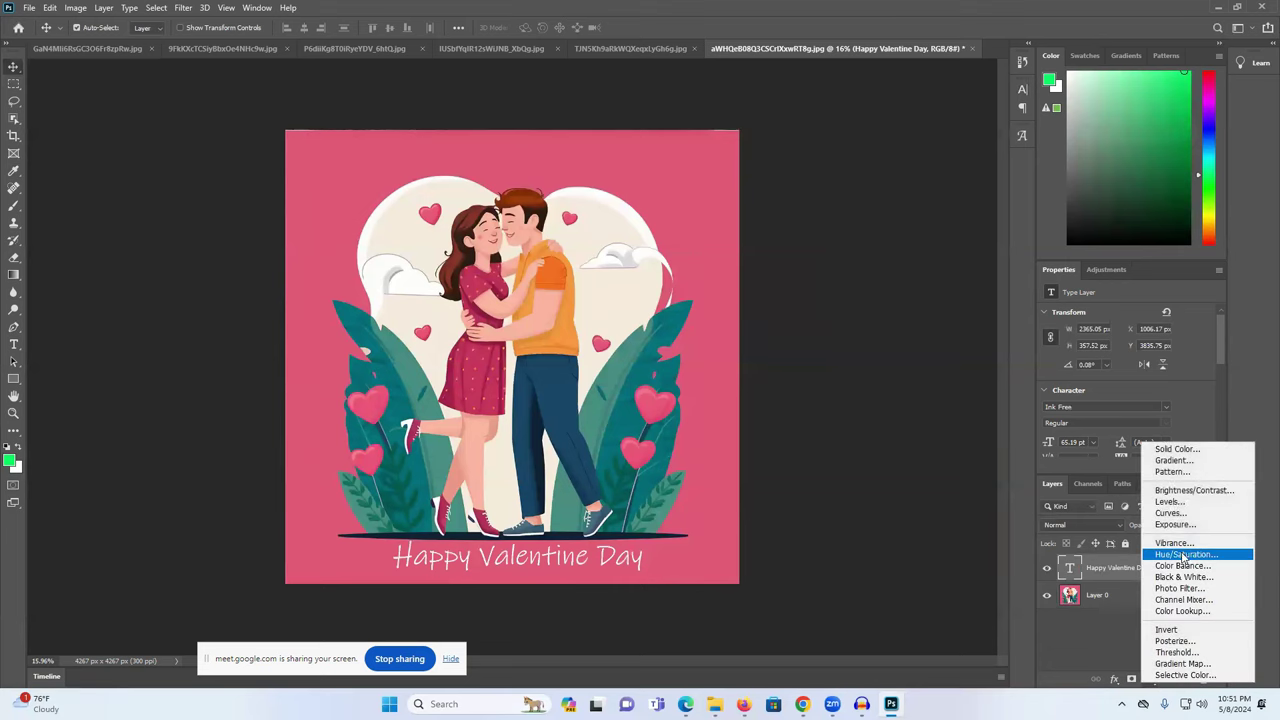
left_click(1183, 556)
mouse_move(1127, 392)
left_mouse_down()
mouse_move(1144, 393)
mouse_move(1112, 366)
mouse_move(1128, 368)
left_mouse_up()
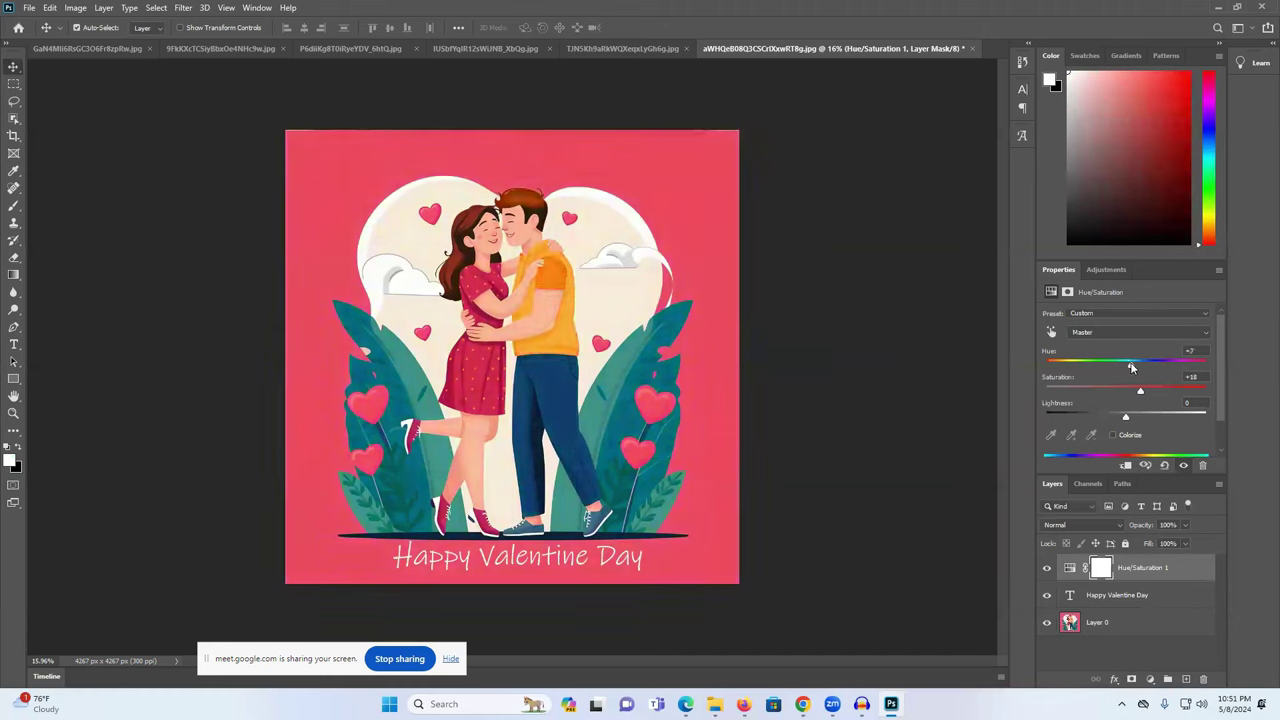
Add a Color Balance adjustment layer with midtones set to cyan-red +27, magenta-green -2 and yellow-blue -3.
left_click(1150, 678)
left_click(1180, 563)
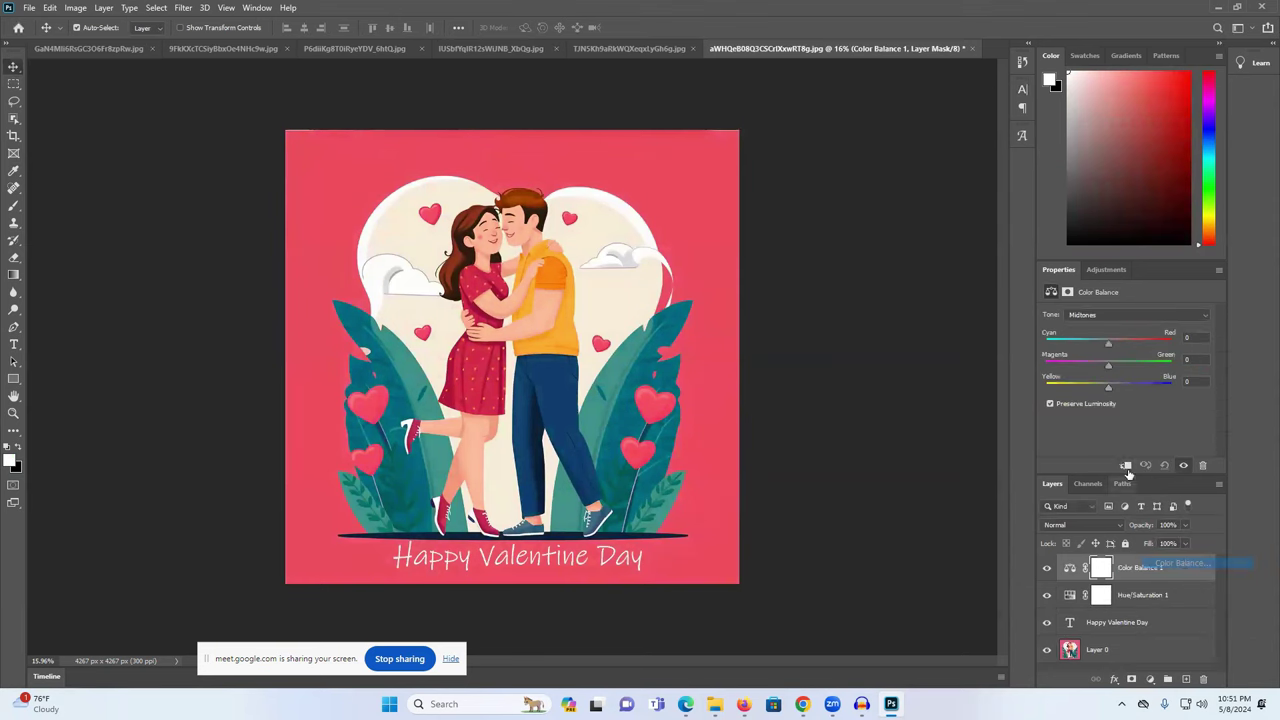
mouse_move(1108, 365)
left_mouse_down()
mouse_move(1132, 369)
mouse_move(1115, 343)
left_mouse_up()
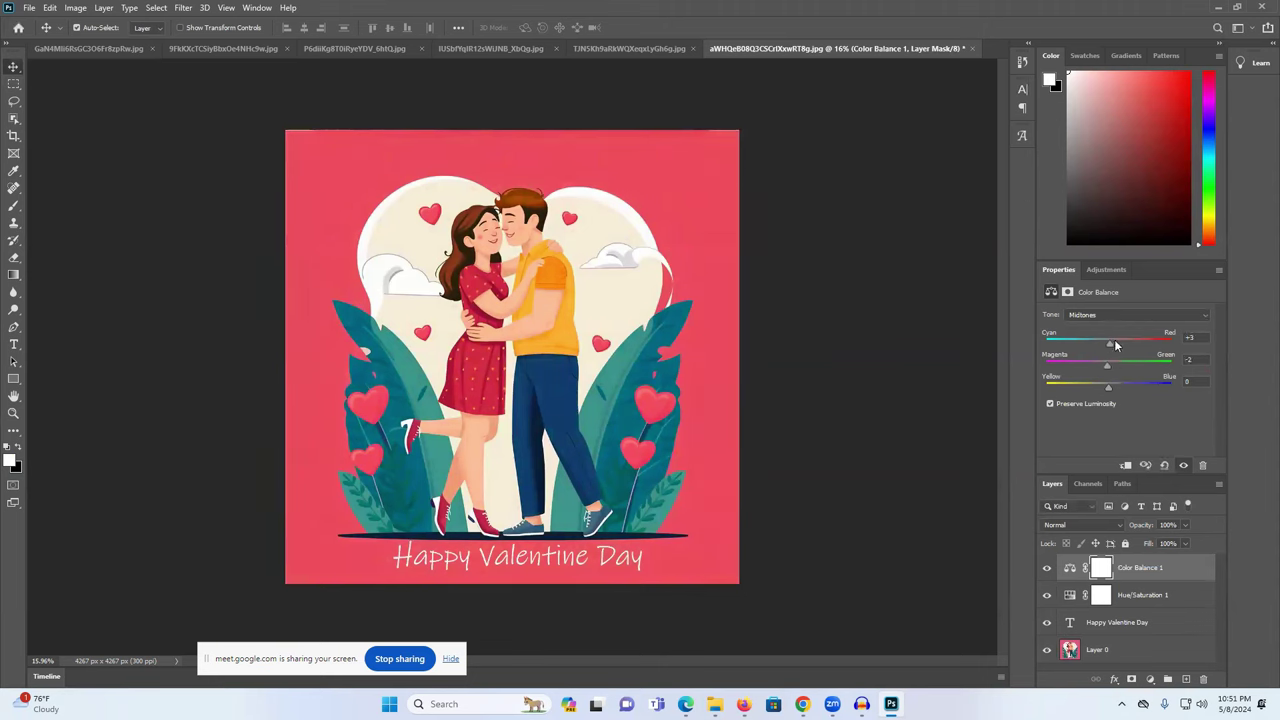
left_click_drag(1110, 390, 1101, 393)
Add an Exposure adjustment layer and raise the exposure to +0.44.
left_click(1149, 679)
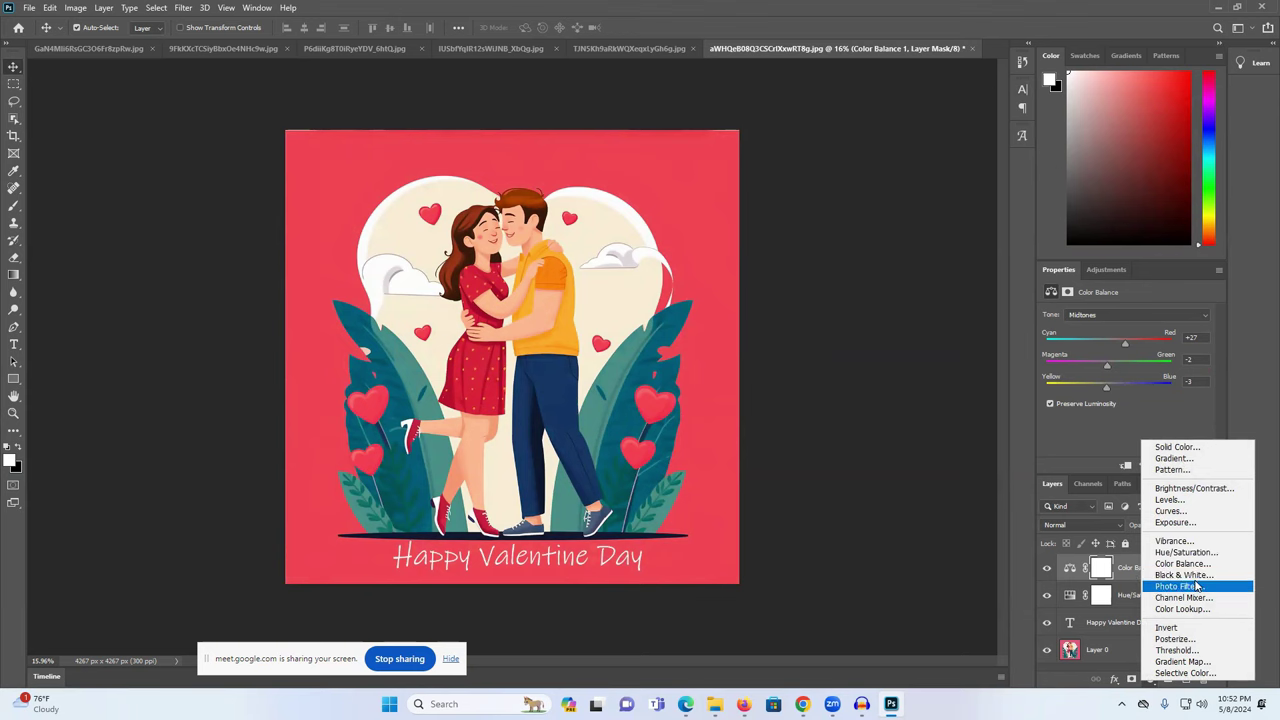
left_click(1176, 522)
left_click_drag(1127, 349, 1131, 348)
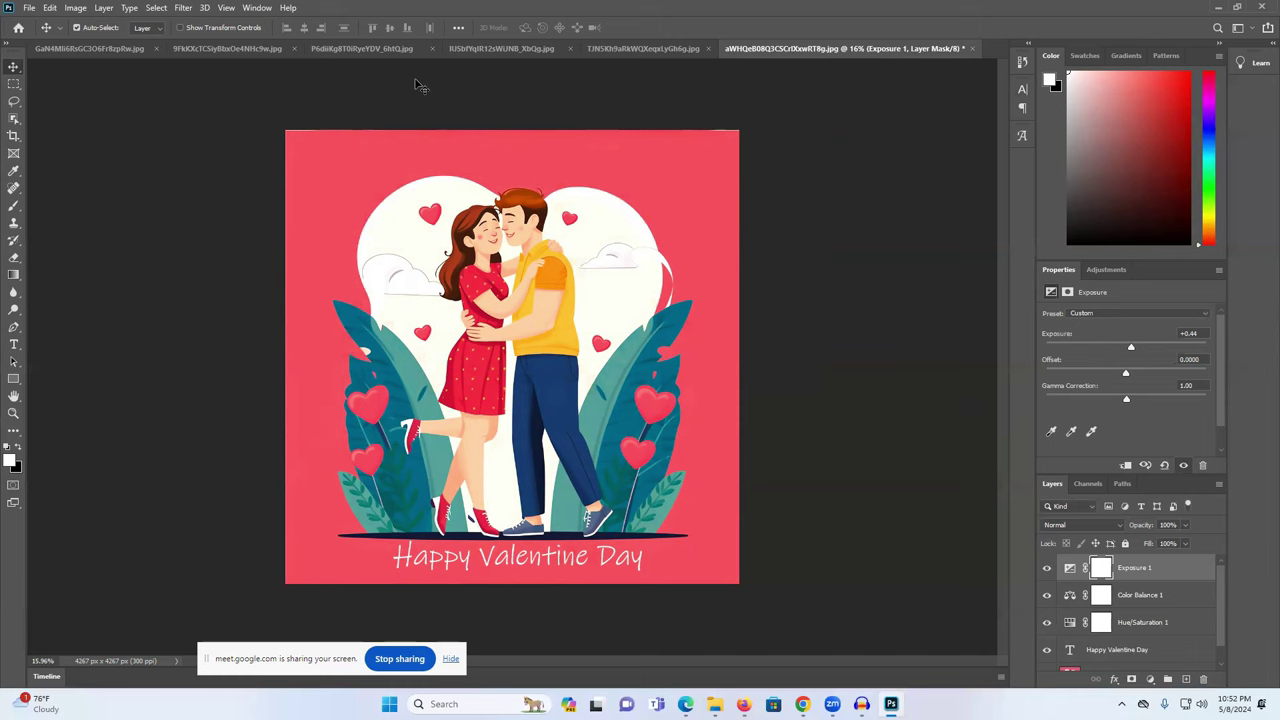
Save the couple illustration as a layered PSD in a new folder created in Downloads, keeping the default folder and file names.
left_click(29, 8)
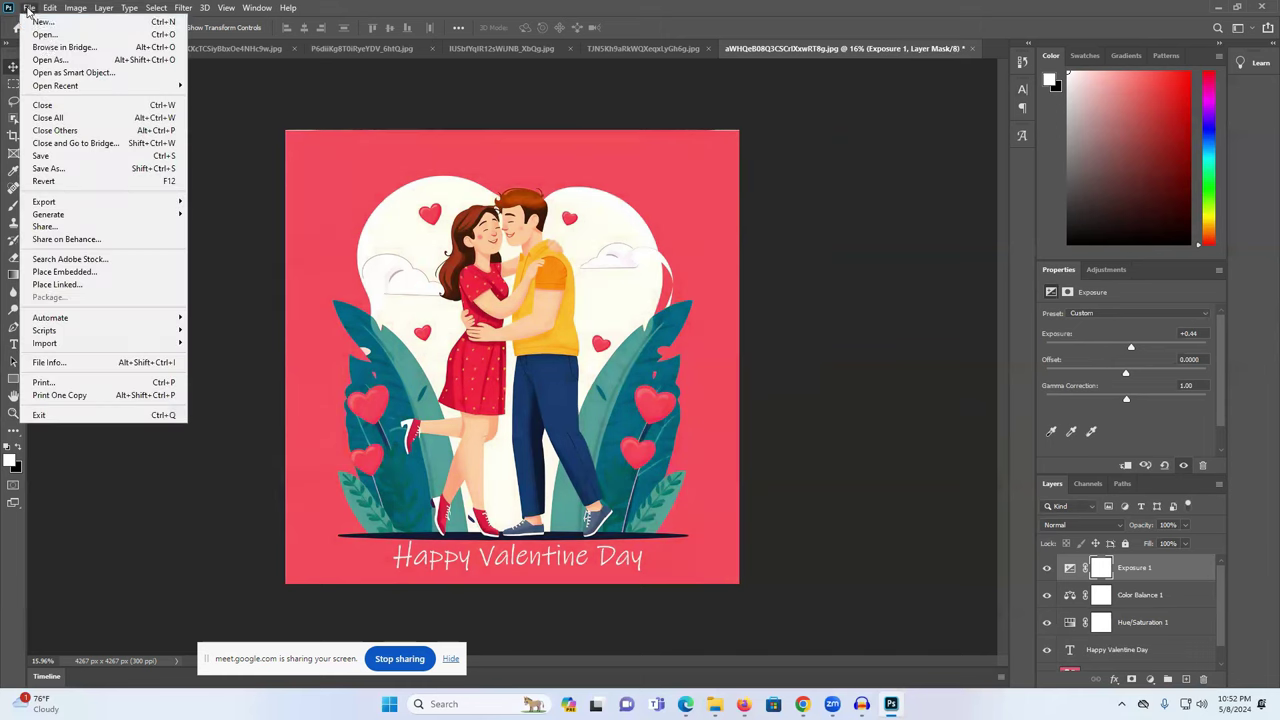
left_click(103, 169)
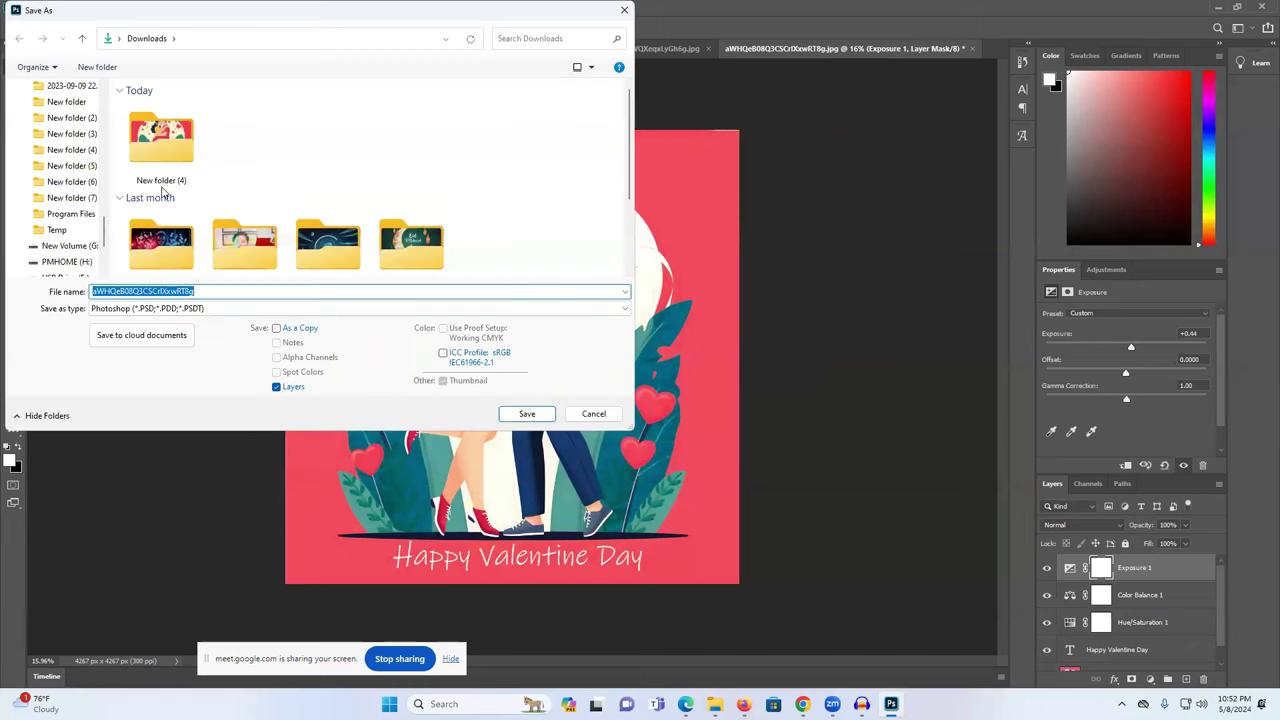
right_click(271, 143)
mouse_move(316, 268)
left_click(472, 272)
left_click(391, 149)
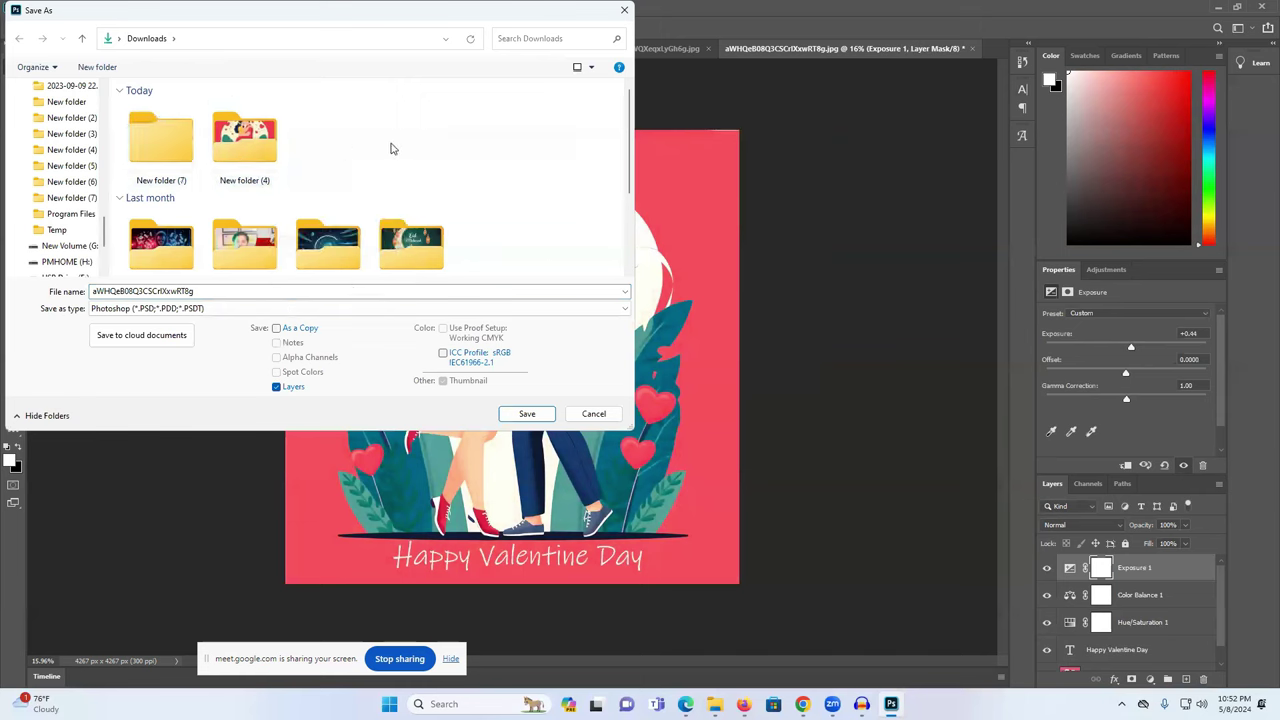
double_click(175, 150)
left_click(527, 413)
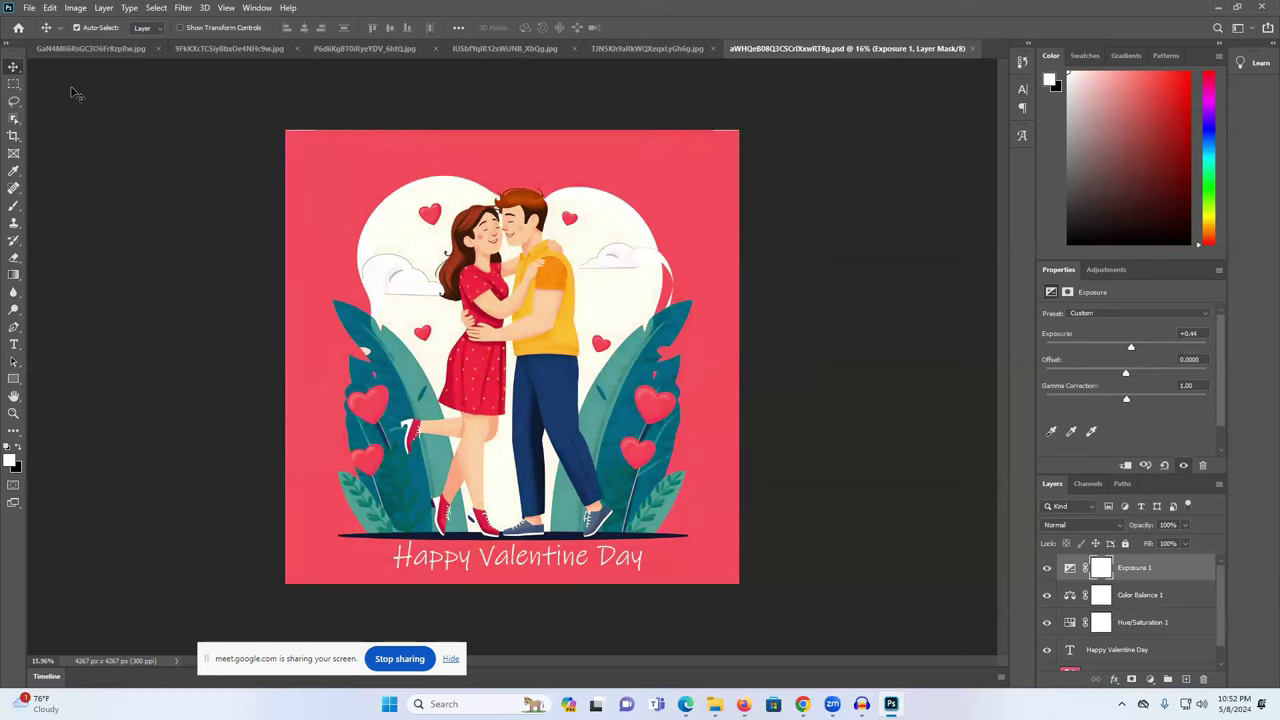
Export the illustration with Save for Web as a quality 100 JPEG into New folder (7) in Downloads.
left_click(29, 7)
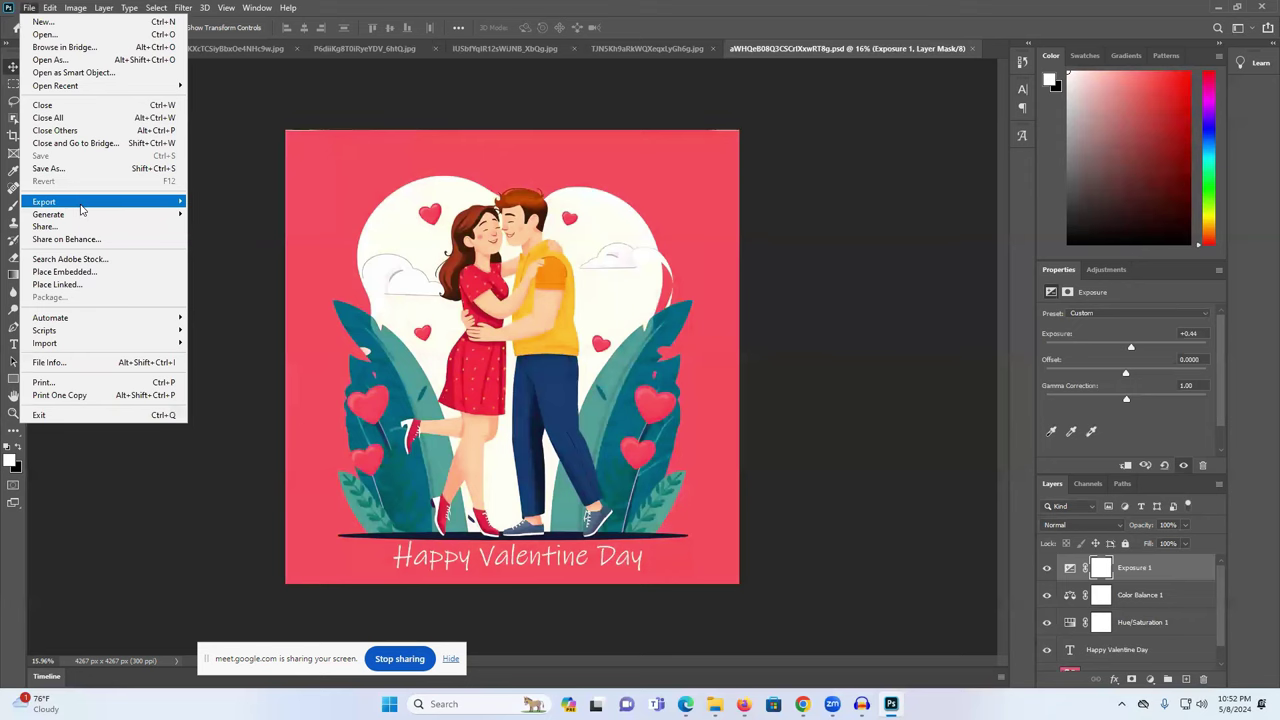
mouse_move(82, 210)
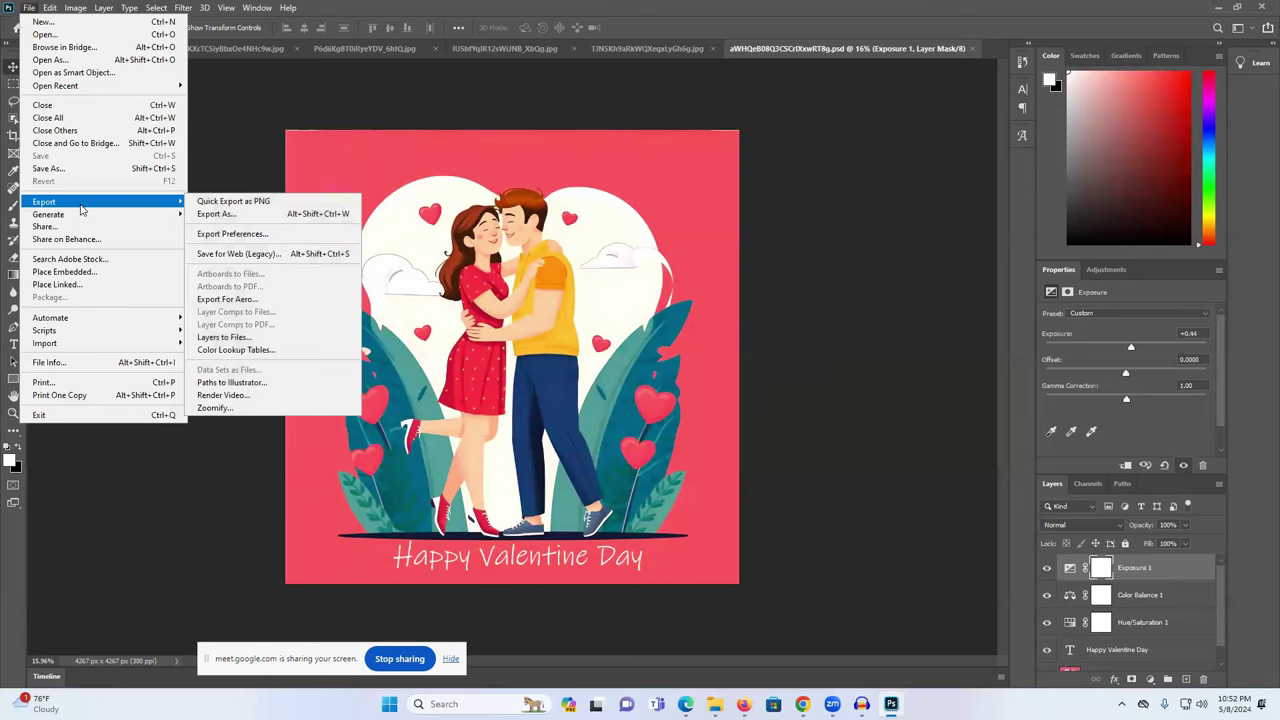
left_click(240, 254)
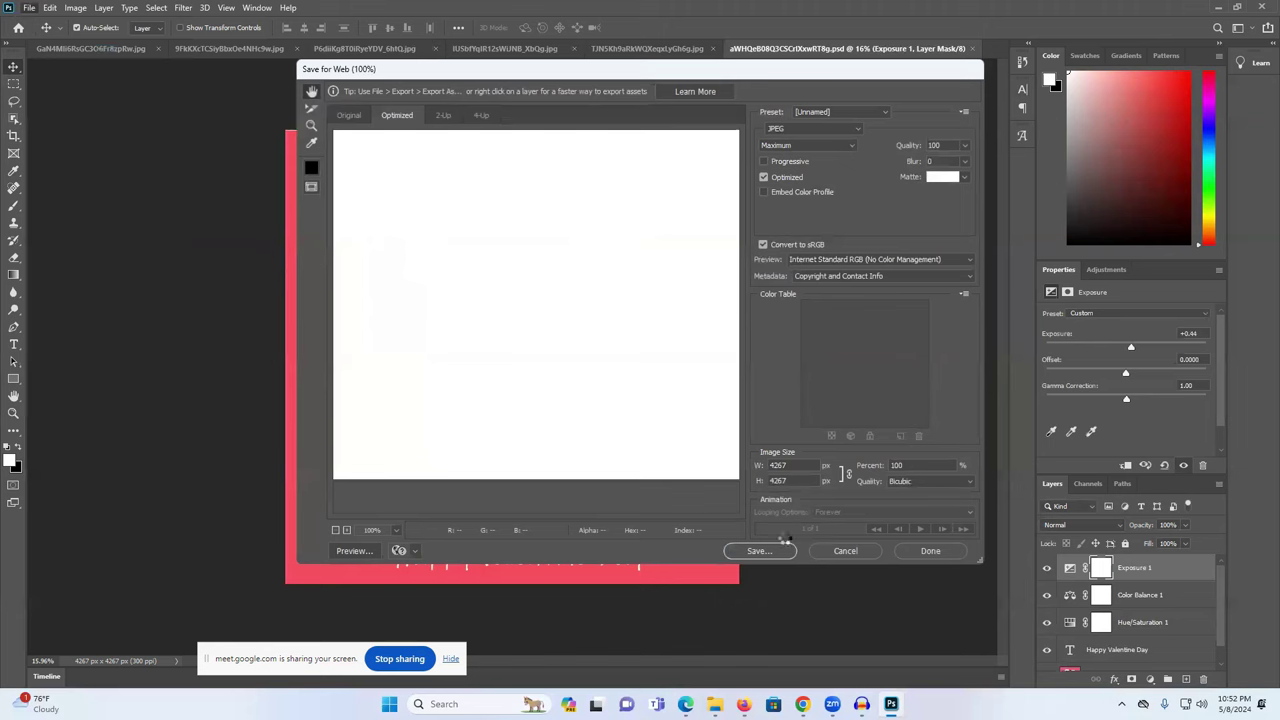
left_click(760, 550)
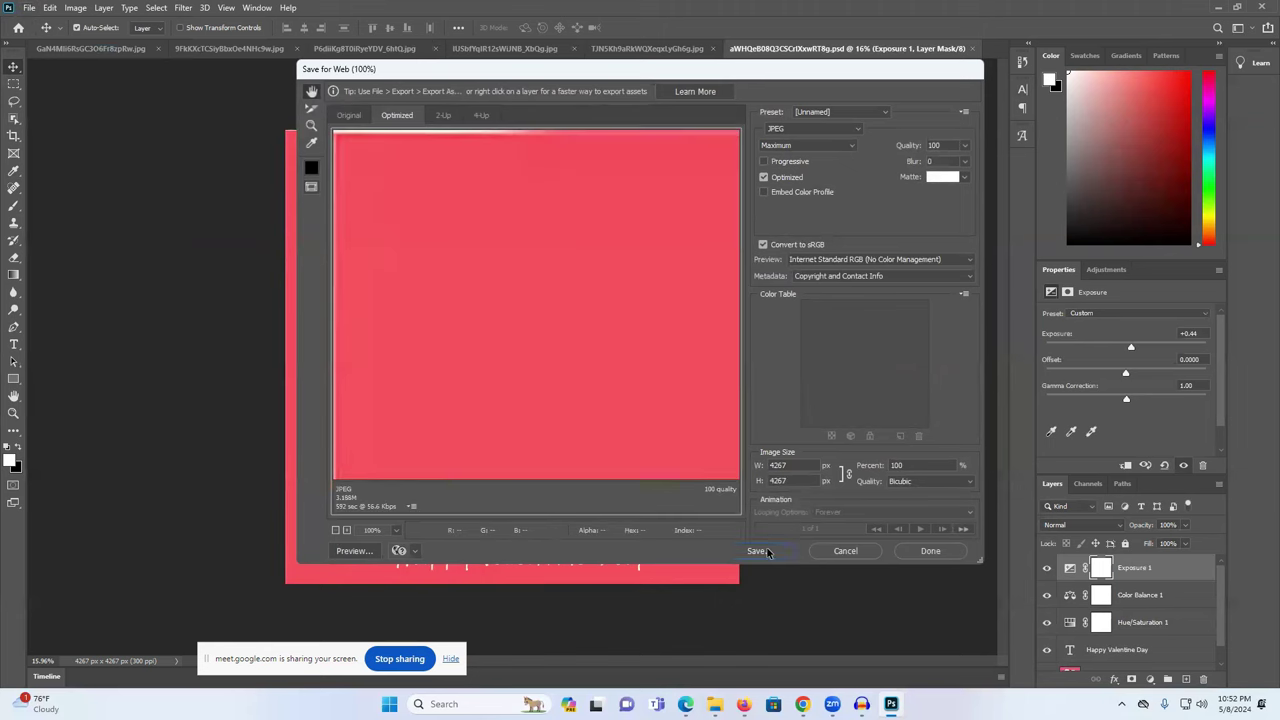
double_click(440, 267)
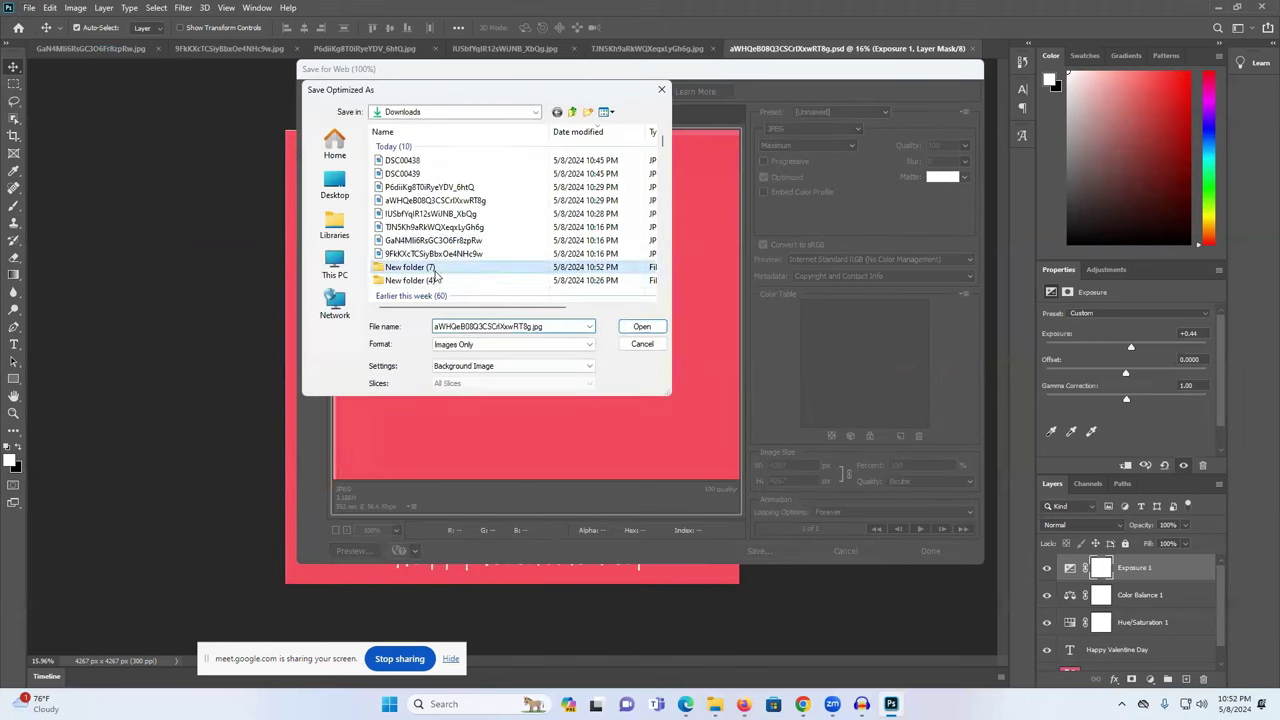
left_click(641, 327)
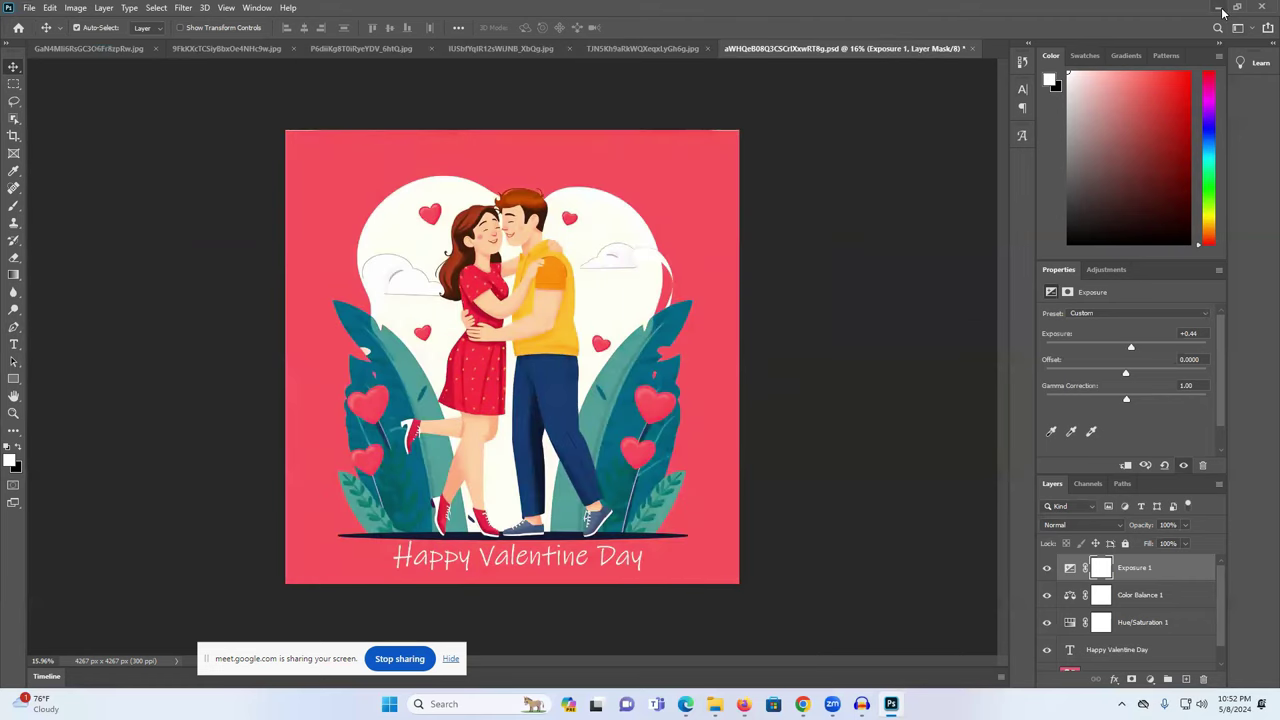
Open New folder (7) in Downloads in File Explorer and select the illustration's JPG and PSD files.
left_click(1218, 7)
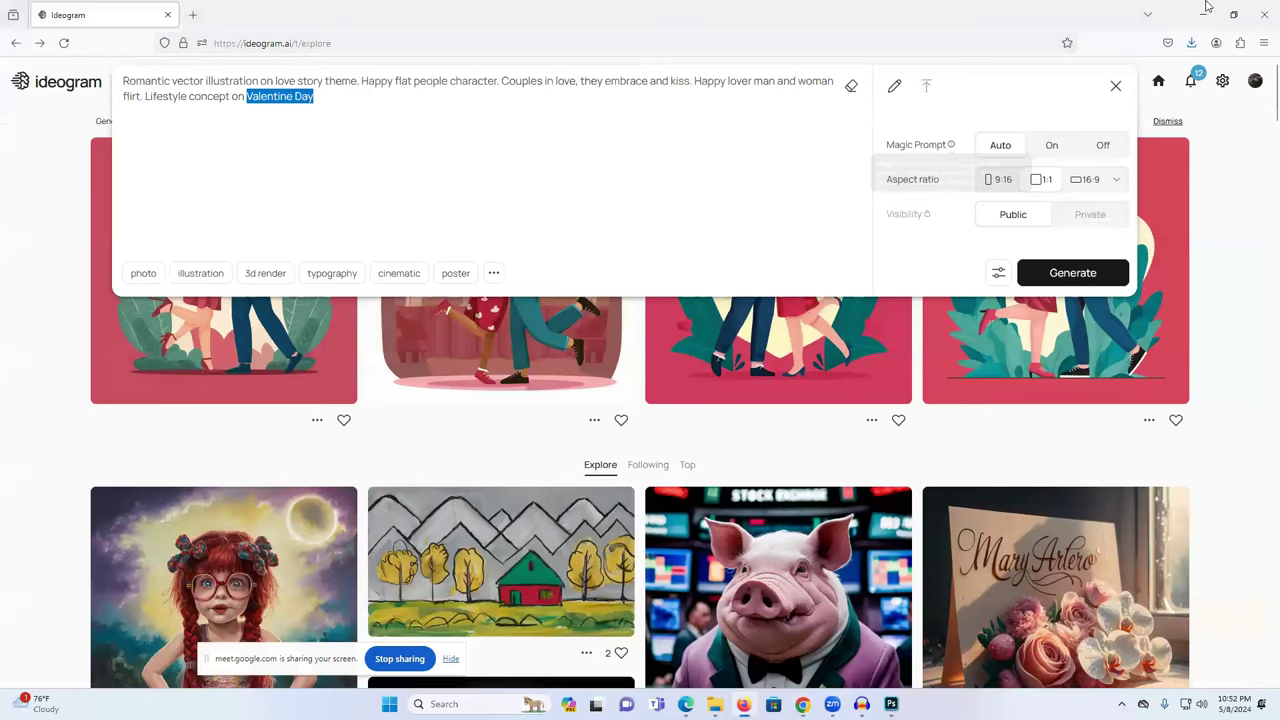
left_click(1203, 14)
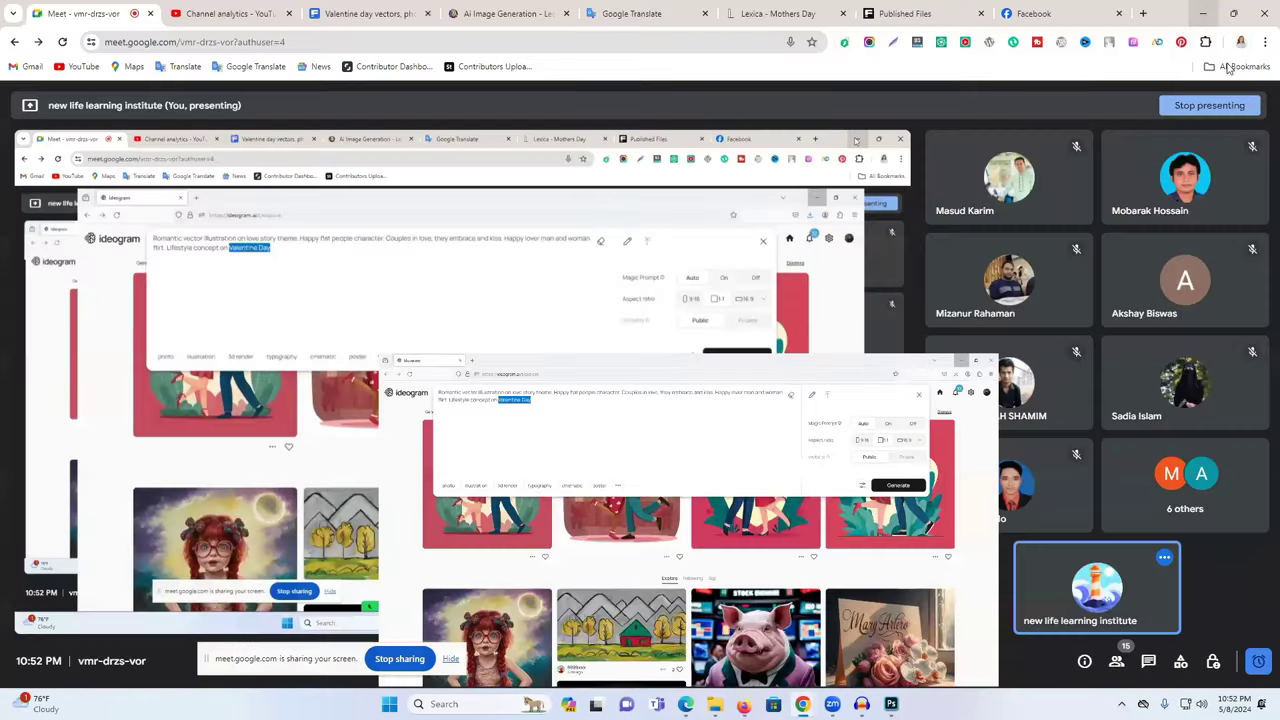
left_click(802, 703)
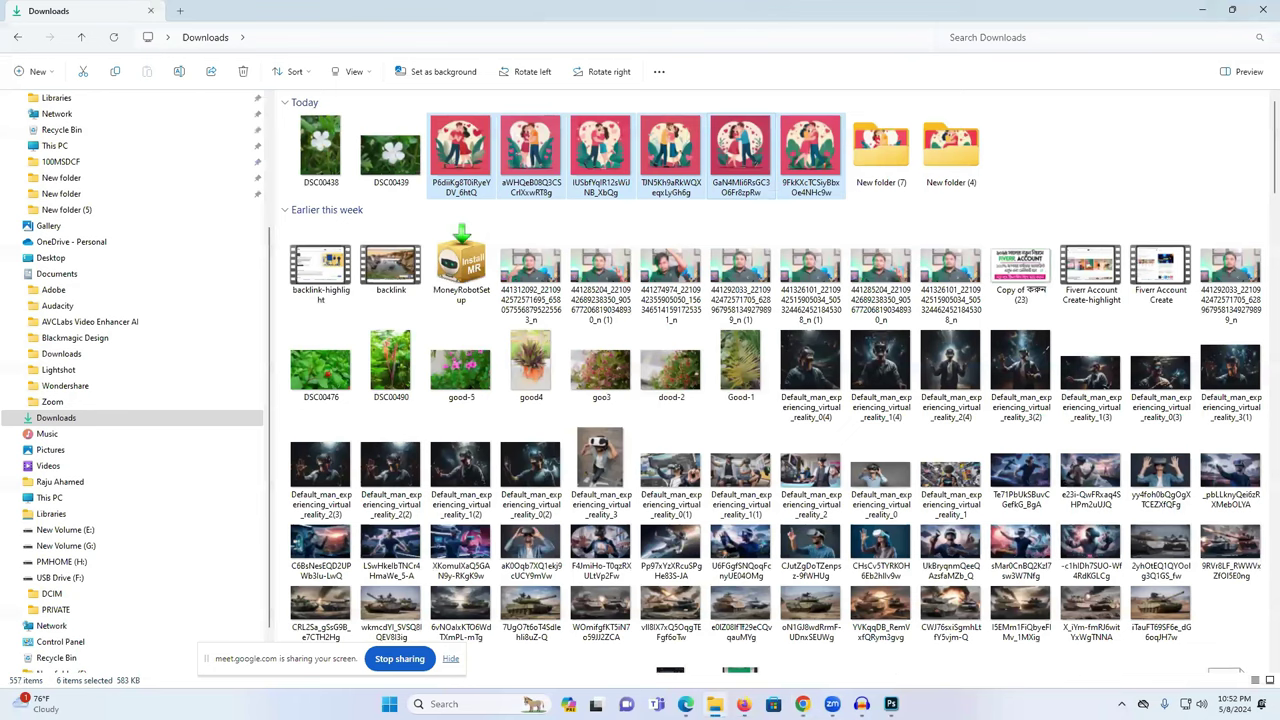
key("super+d")
double_click(20, 24)
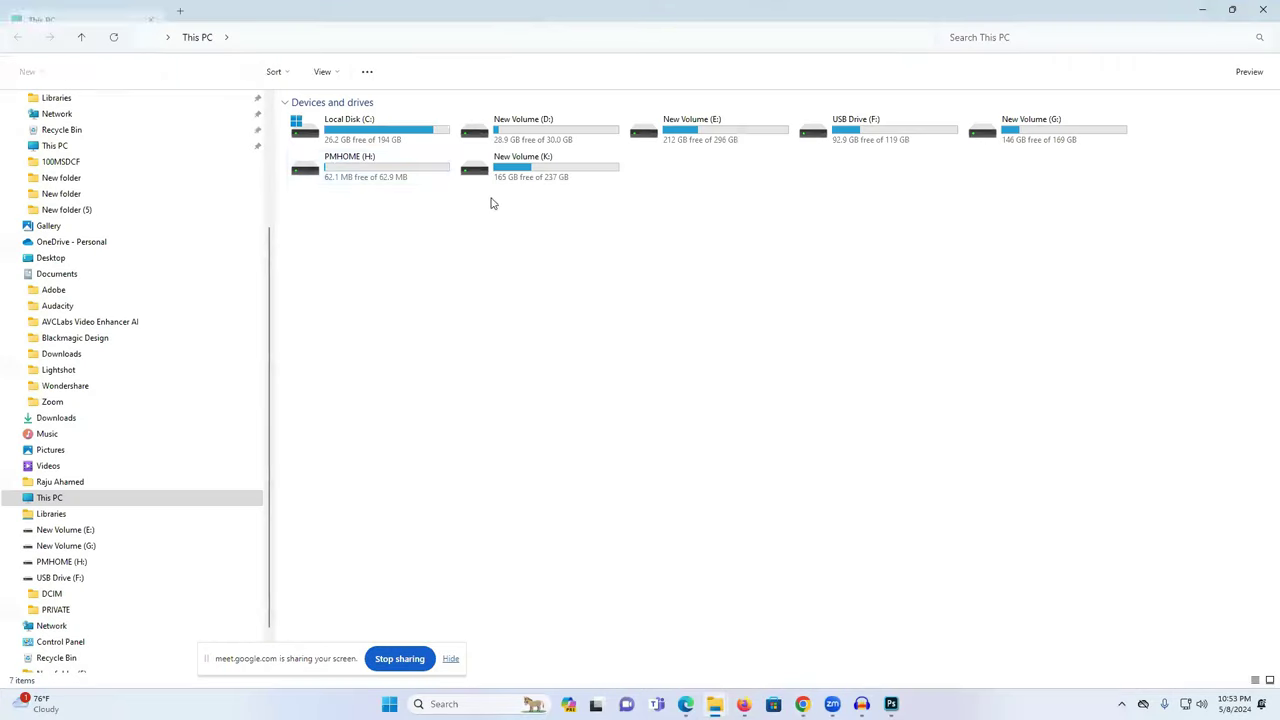
left_click(120, 419)
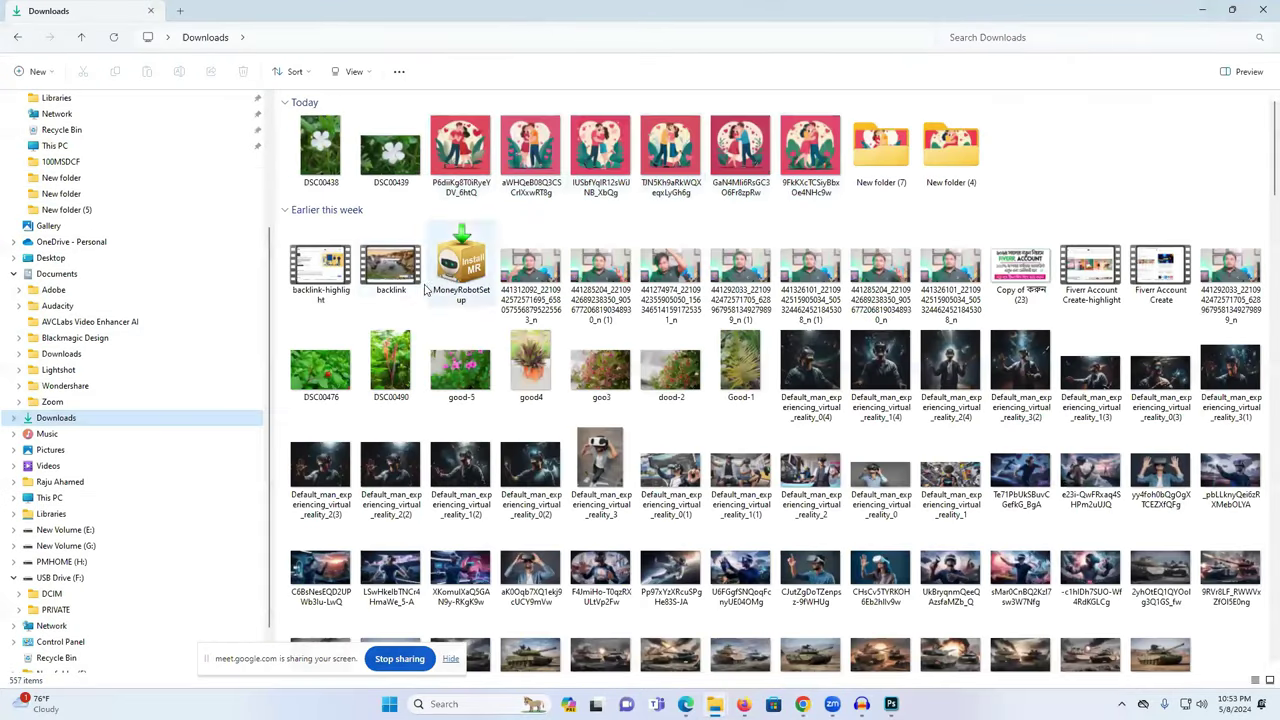
double_click(892, 165)
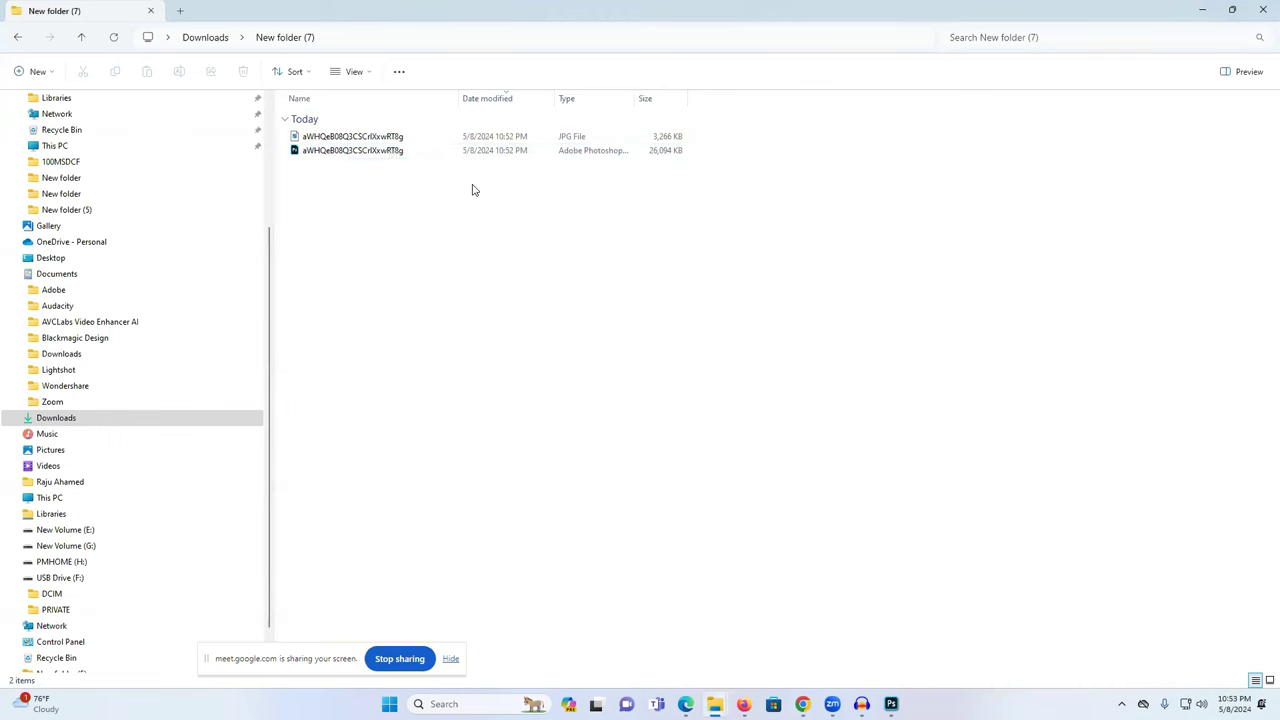
left_click_drag(473, 185, 383, 140)
Refresh the Freepik Contributor upload page in Edge and upload the JPG and PSD files from New folder (7).
mouse_move(803, 704)
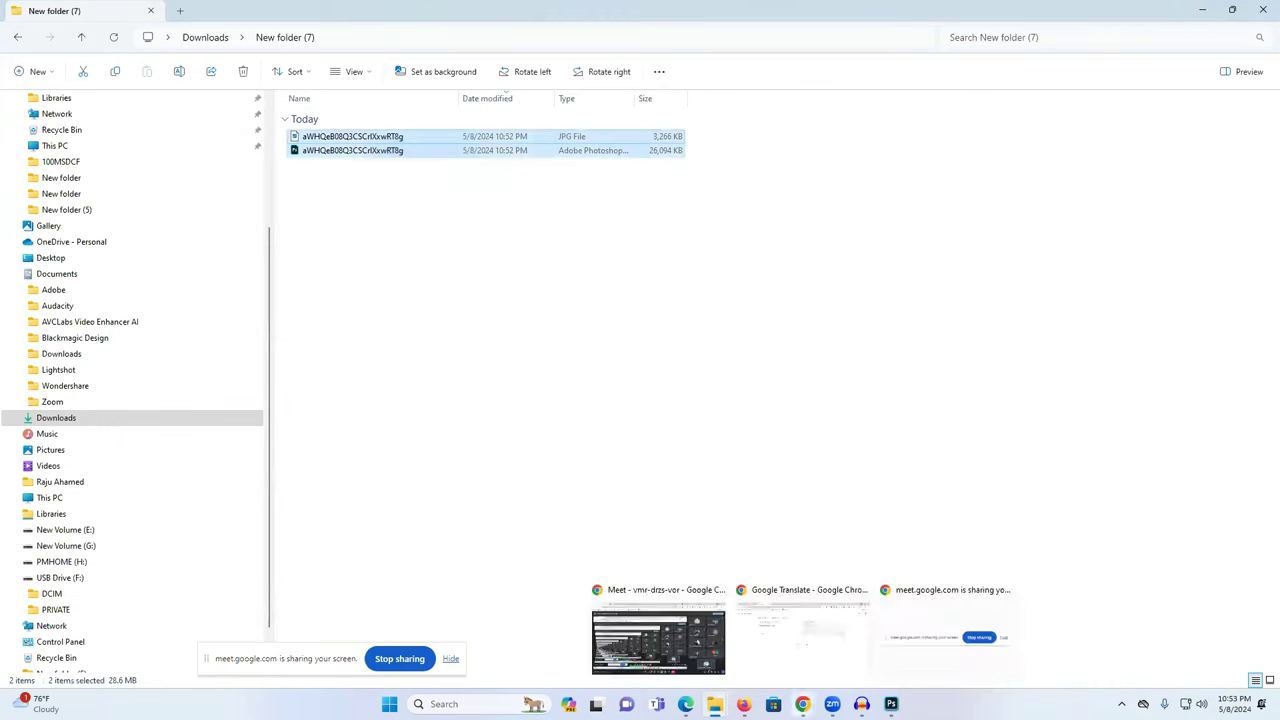
left_click(686, 704)
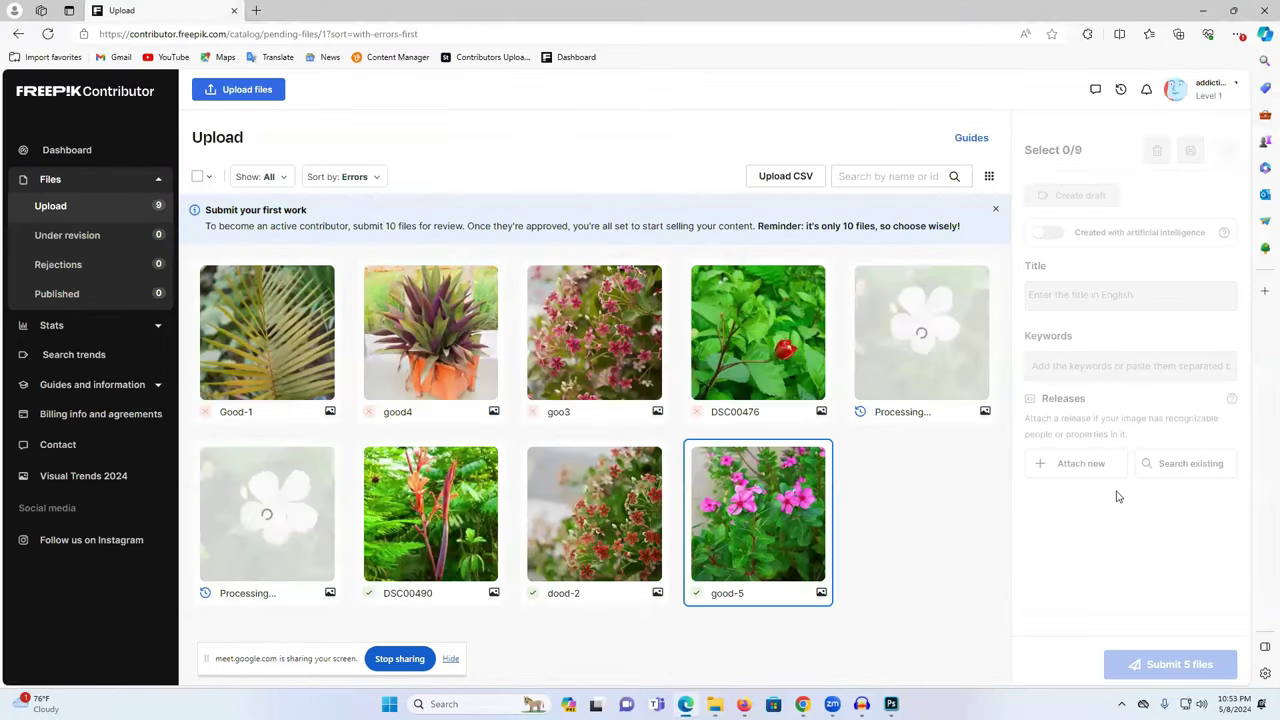
left_click(47, 33)
mouse_move(714, 704)
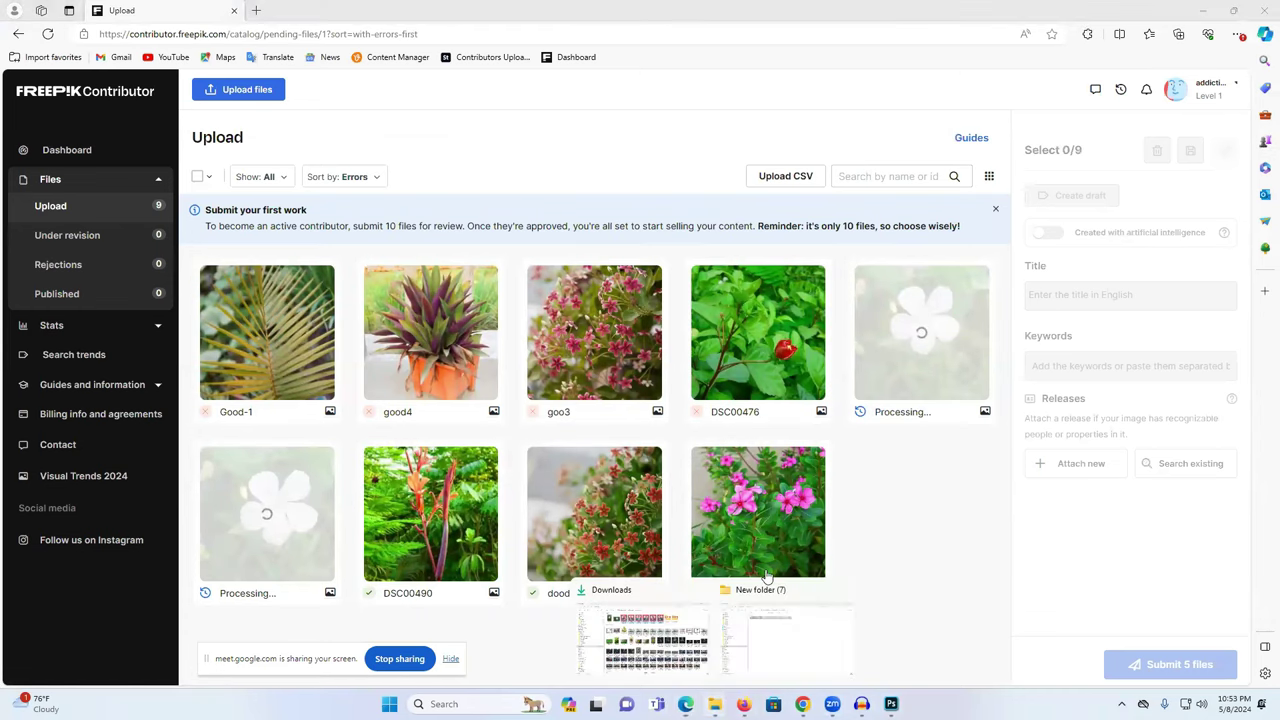
left_click(782, 628)
left_click_drag(375, 139, 1110, 545)
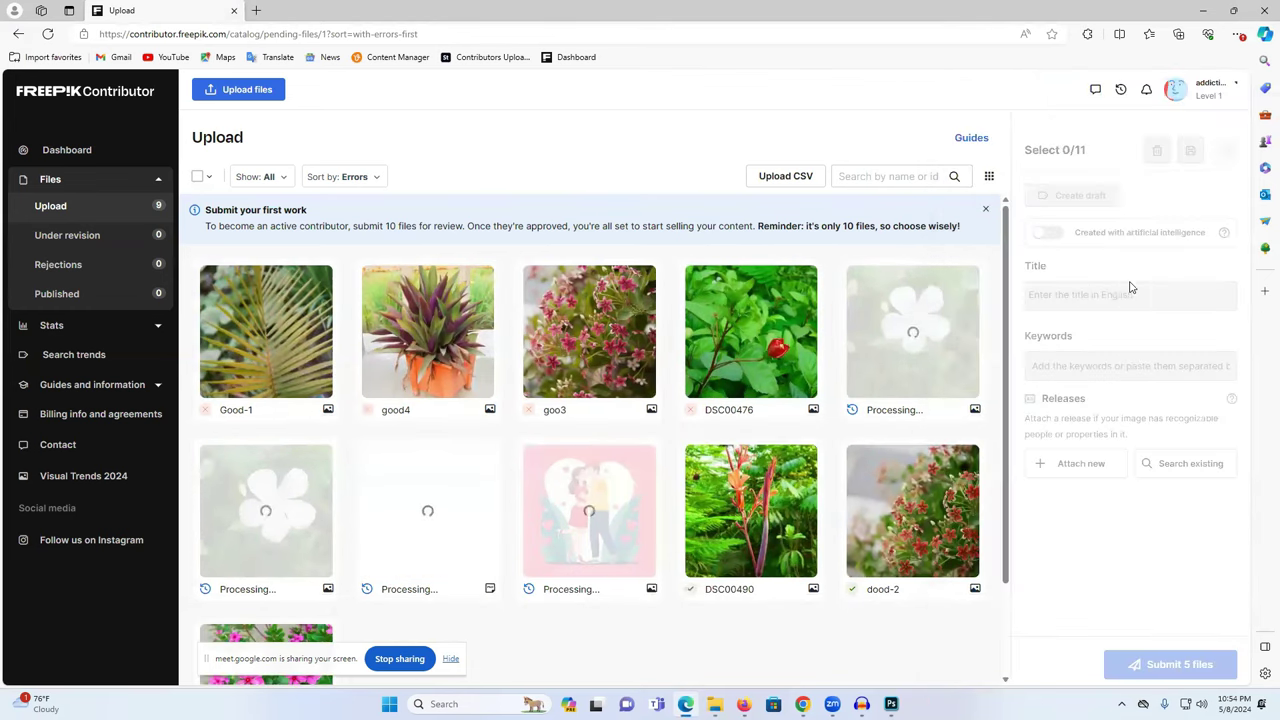
scroll(820, 530, "down", 2)
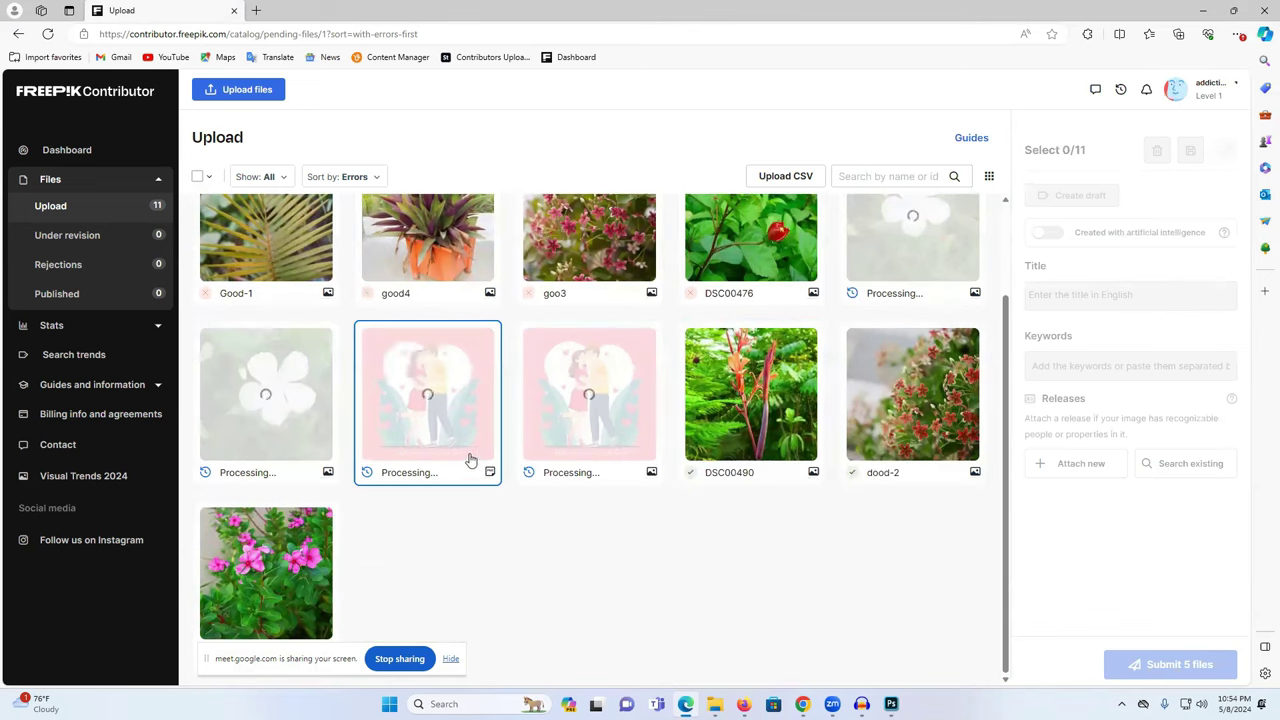
Switch to the Google Meet call, admit the waiting participant and return to the Freepik Contributor upload page.
mouse_move(832, 704)
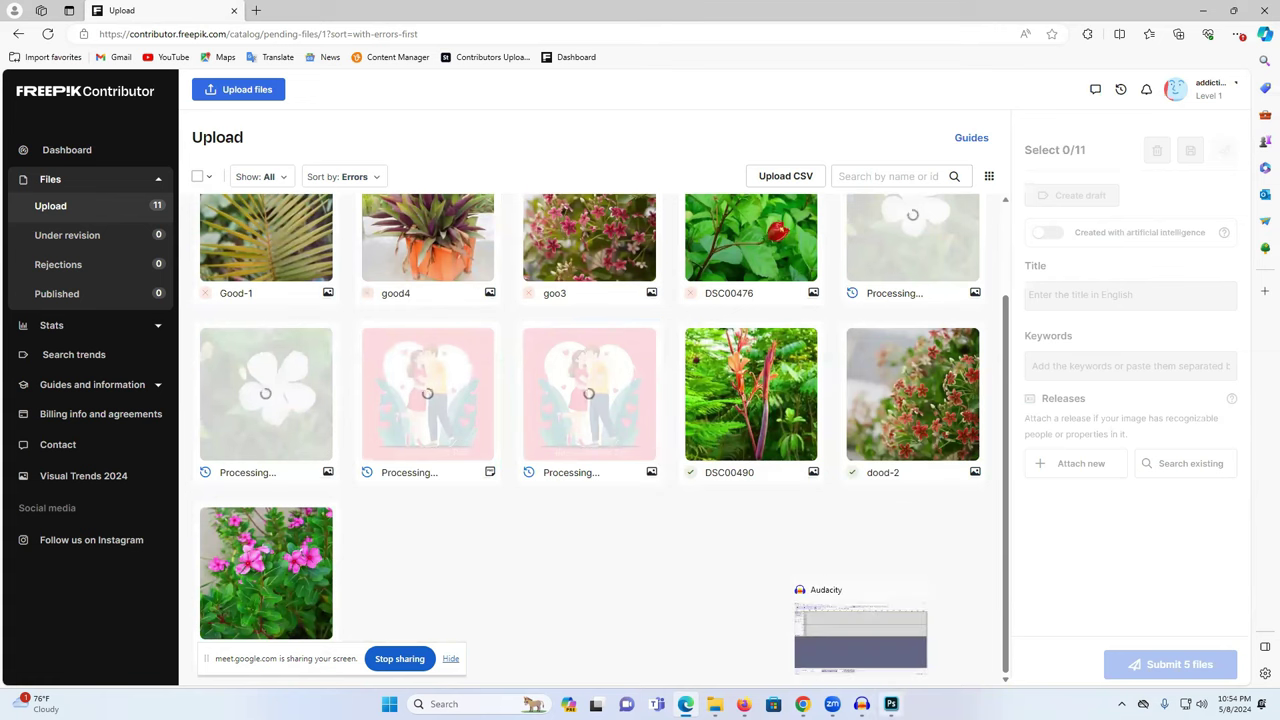
left_click(700, 600)
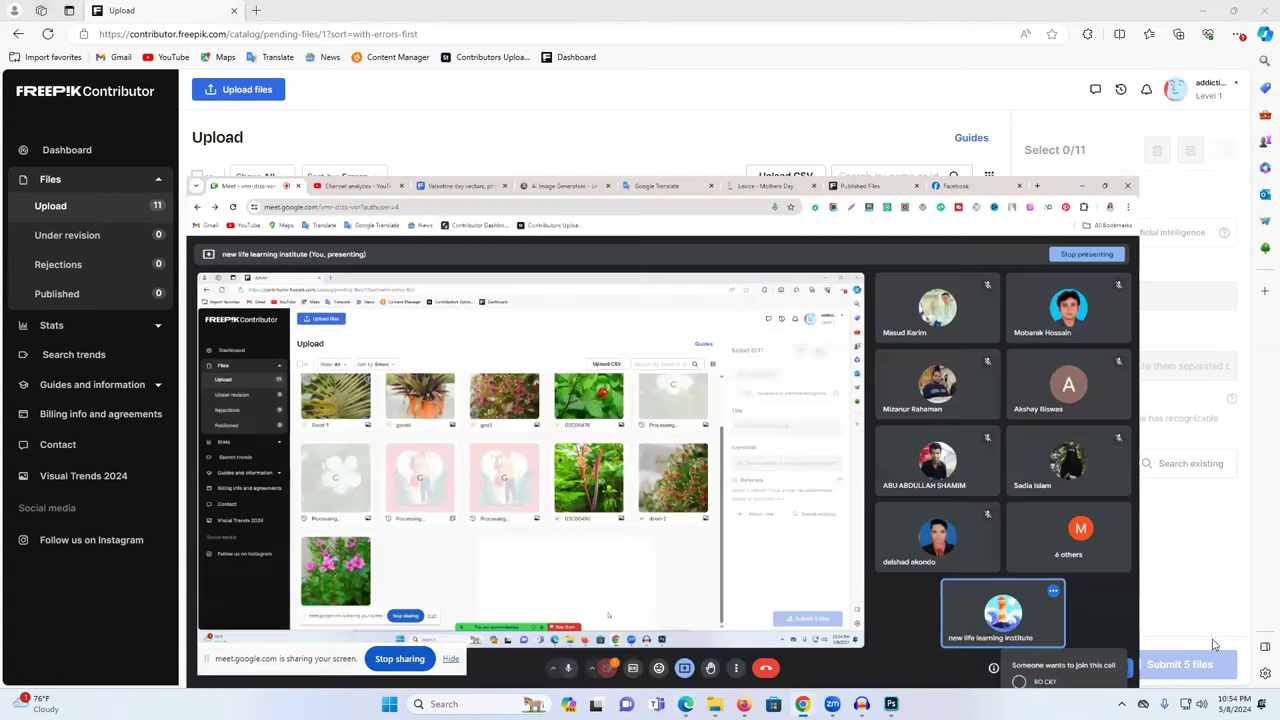
mouse_move(832, 704)
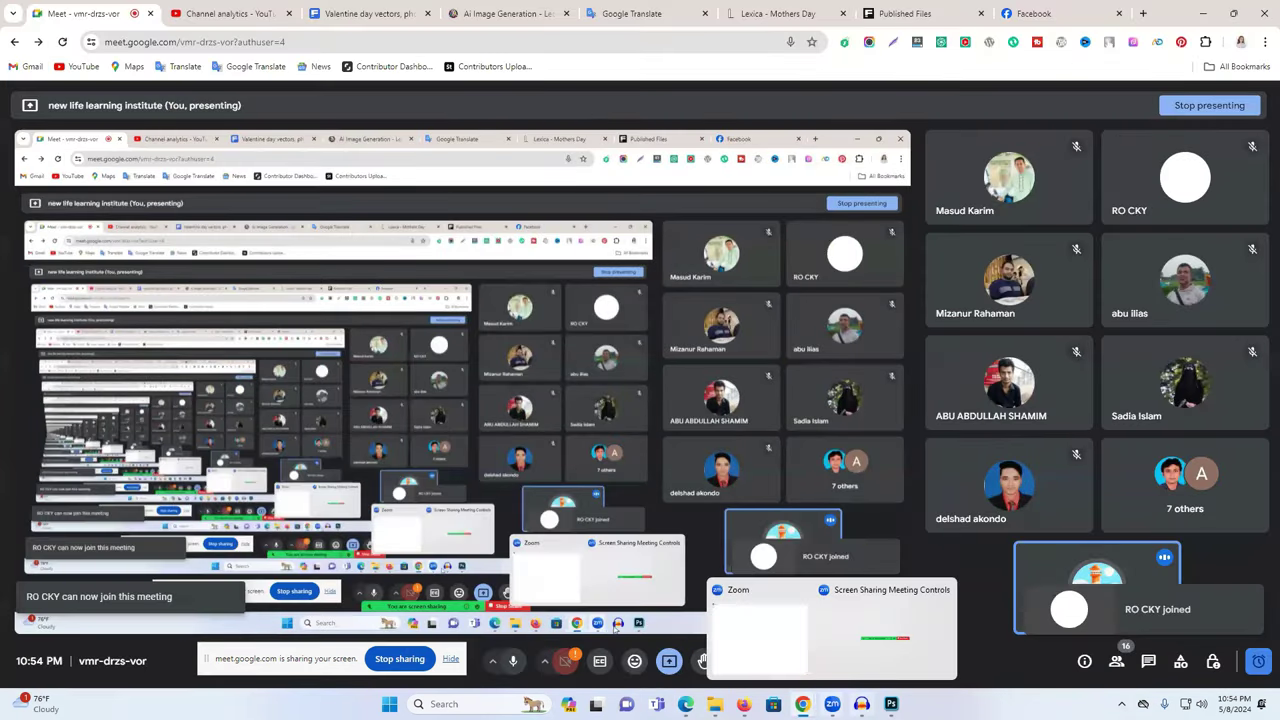
key("alt+Tab")
key("alt+Tab")
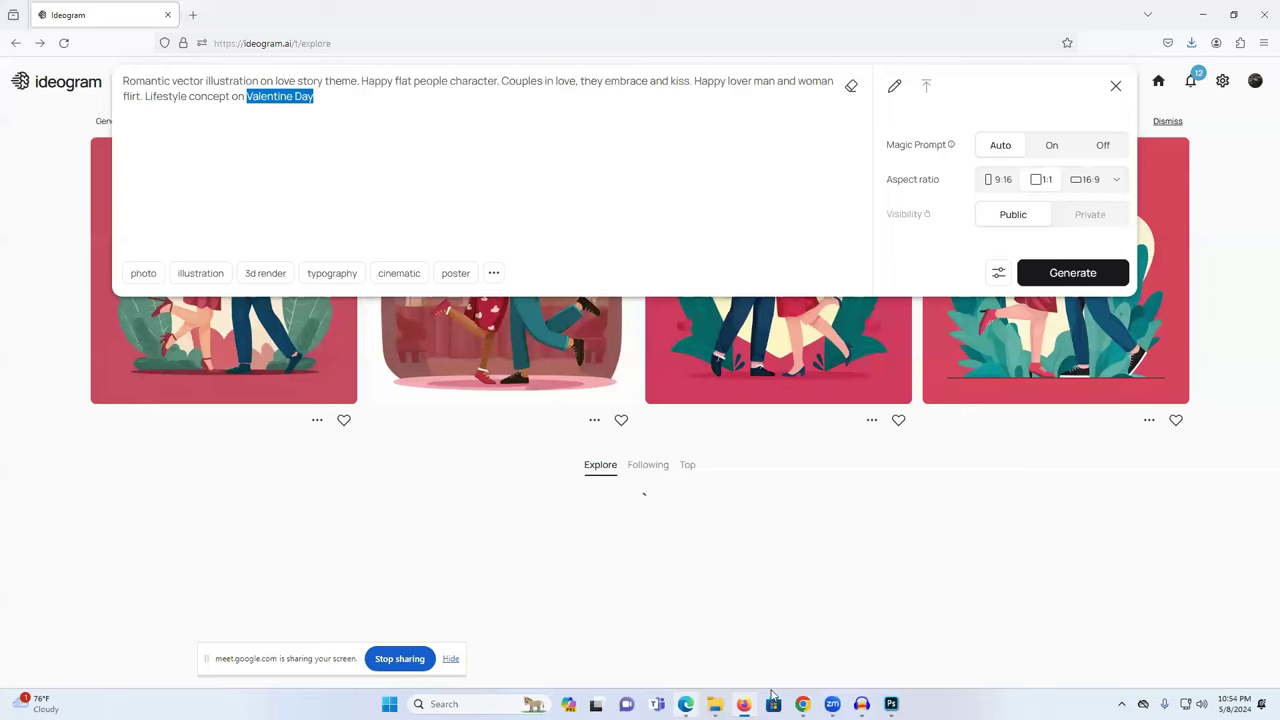
key("alt+Tab")
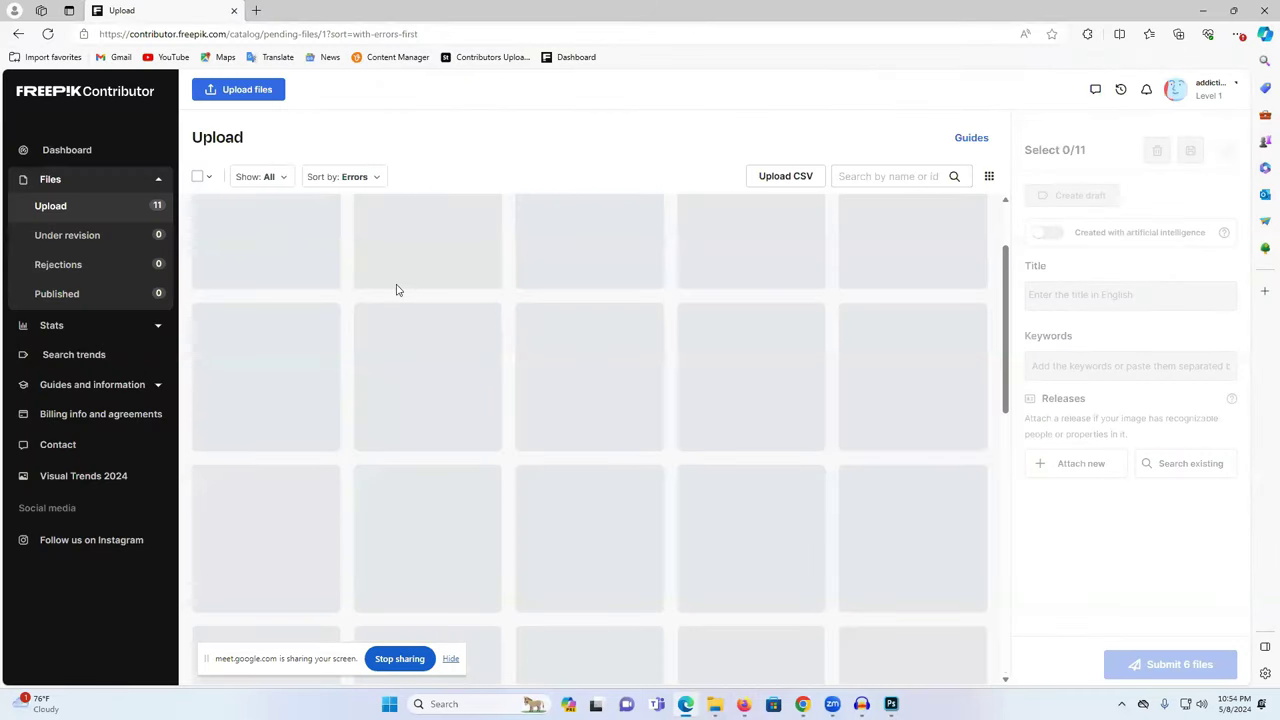
Check the processing status of the uploaded files and select DSC00439 to examine its title and keywords.
scroll(651, 460, "up", 2)
scroll(606, 466, "down", 2)
scroll(650, 480, "up", 2)
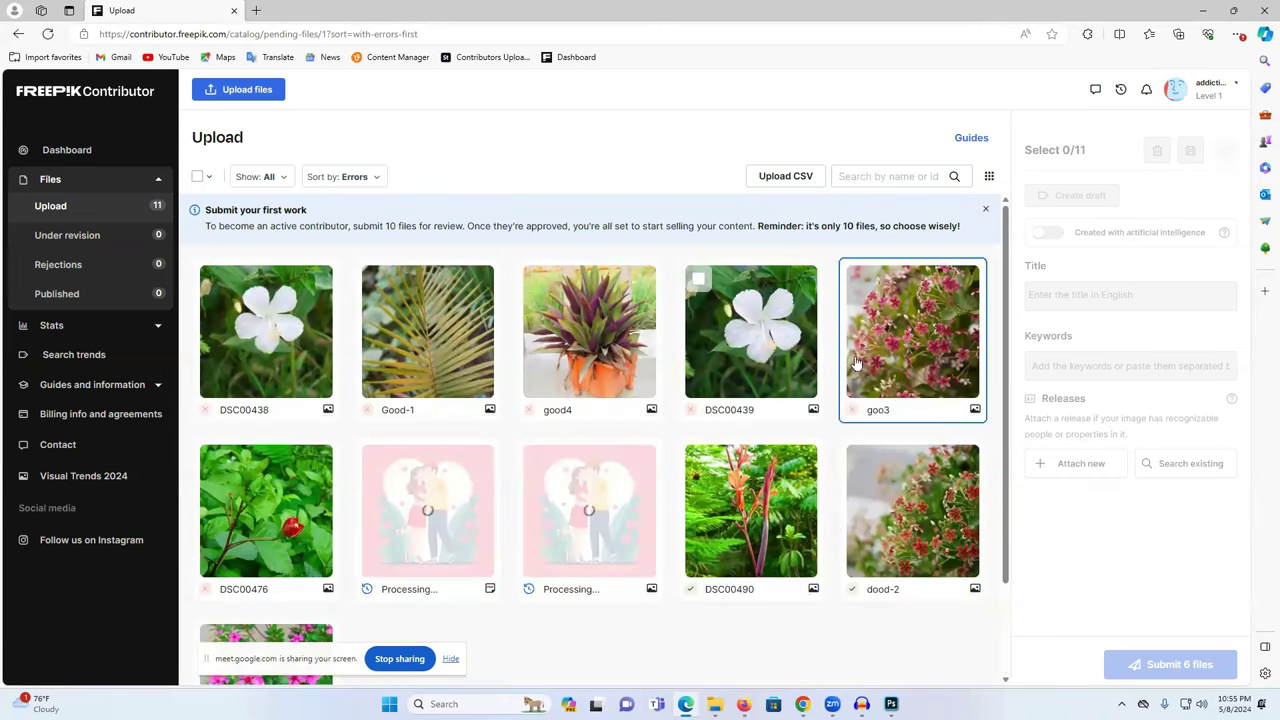
left_click(736, 310)
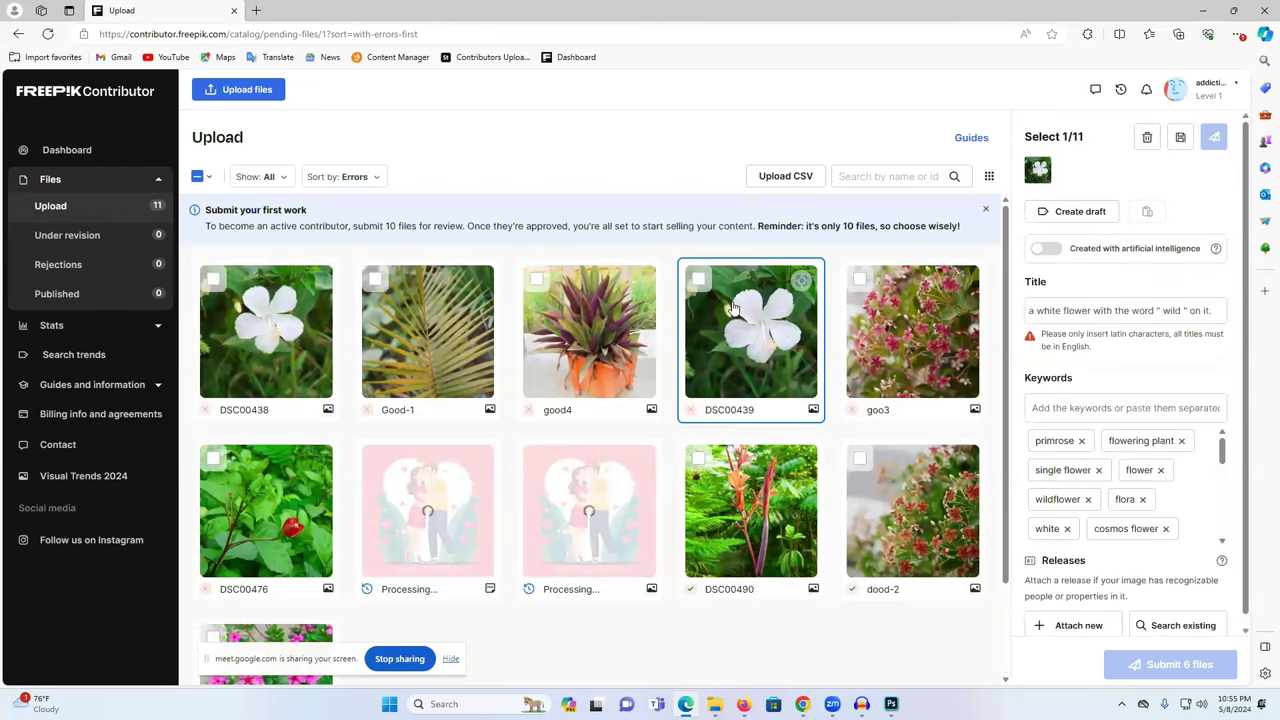
Switch to Chrome and open Google Images in a new tab.
mouse_move(1035, 278)
left_click(665, 635)
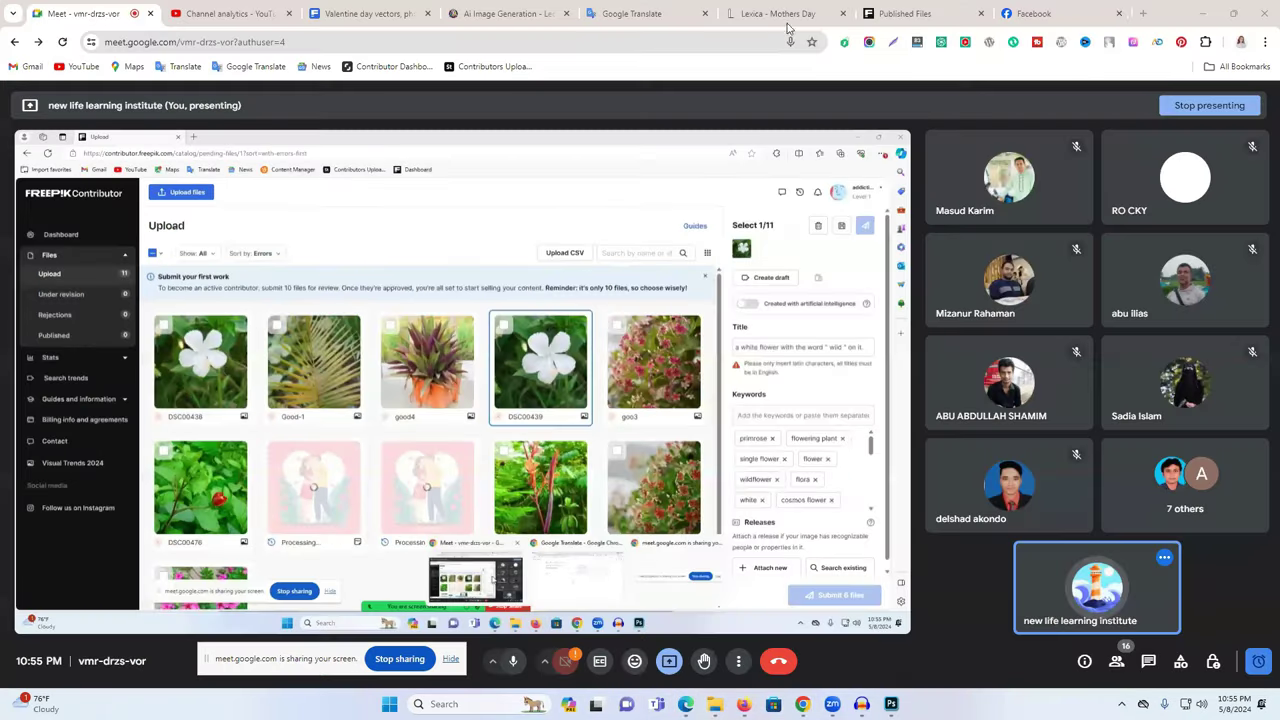
left_click(1144, 14)
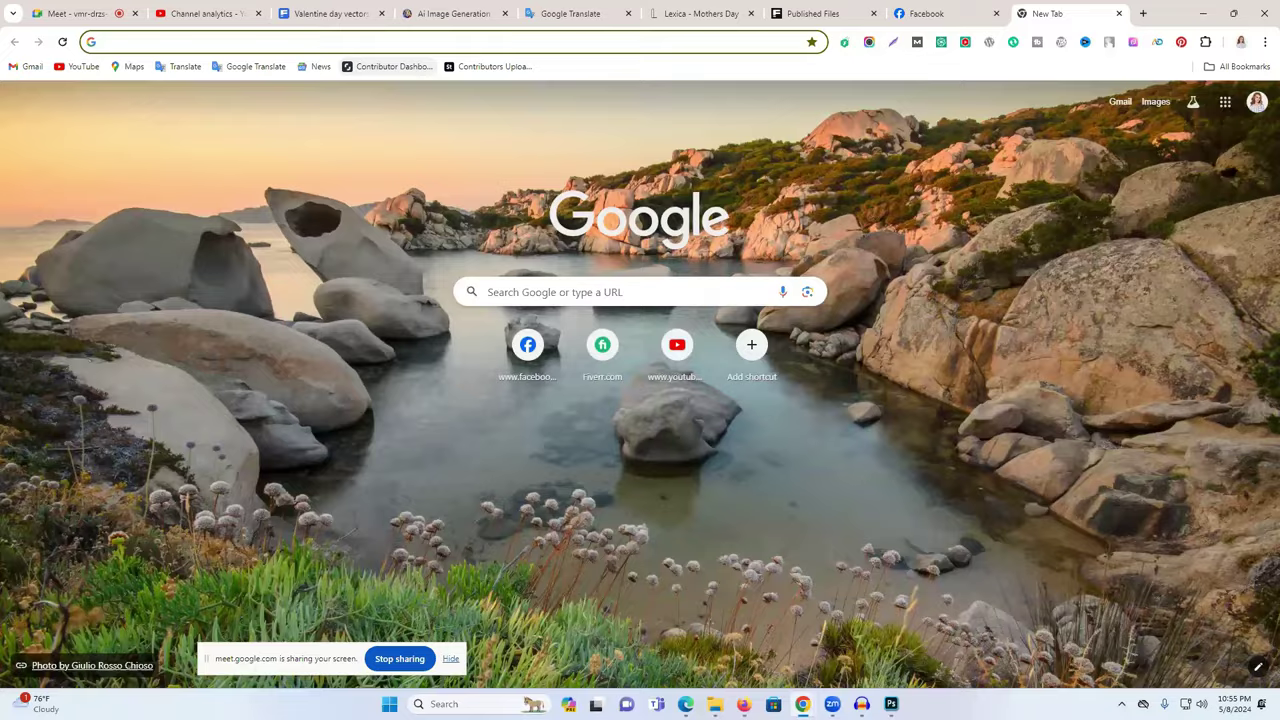
left_click(1155, 101)
Minimize the Chrome, Edge and Photoshop windows to bring File Explorer forward.
mouse_move(714, 704)
left_click(640, 640)
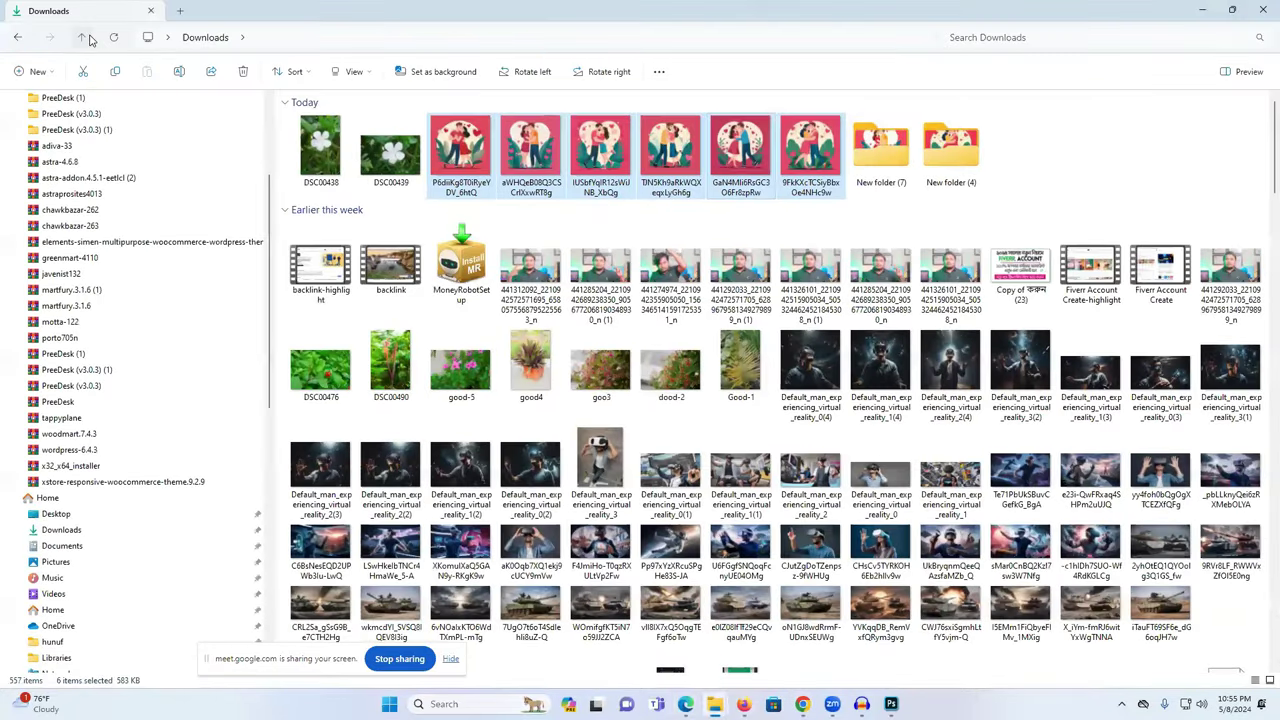
left_click(93, 147)
key("alt+Tab")
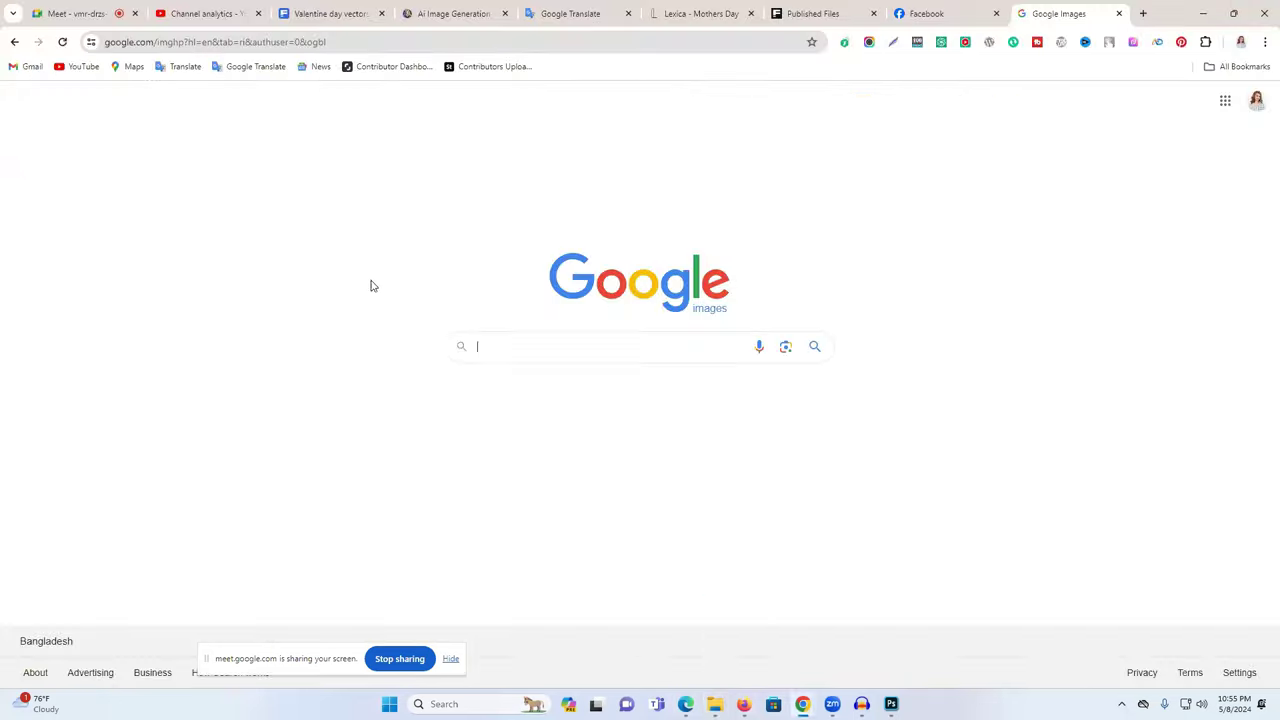
left_click(1208, 12)
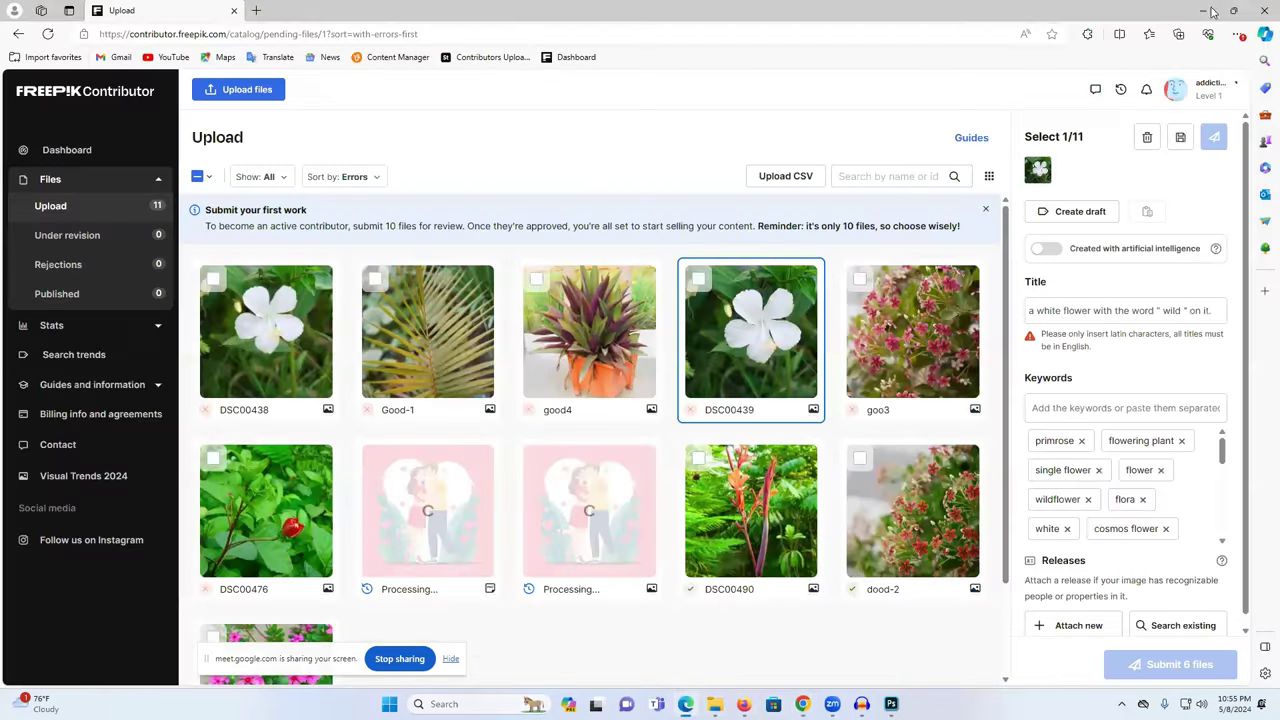
left_click(1203, 10)
left_click(1206, 8)
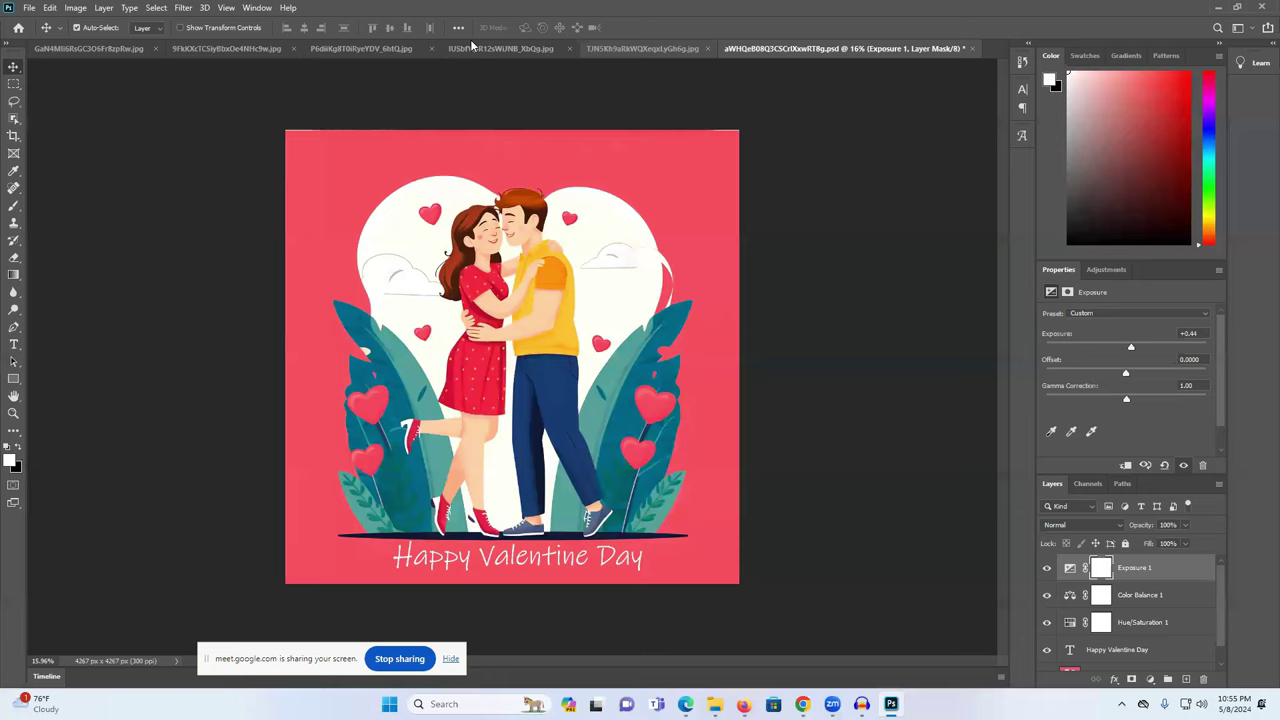
left_click(1237, 8)
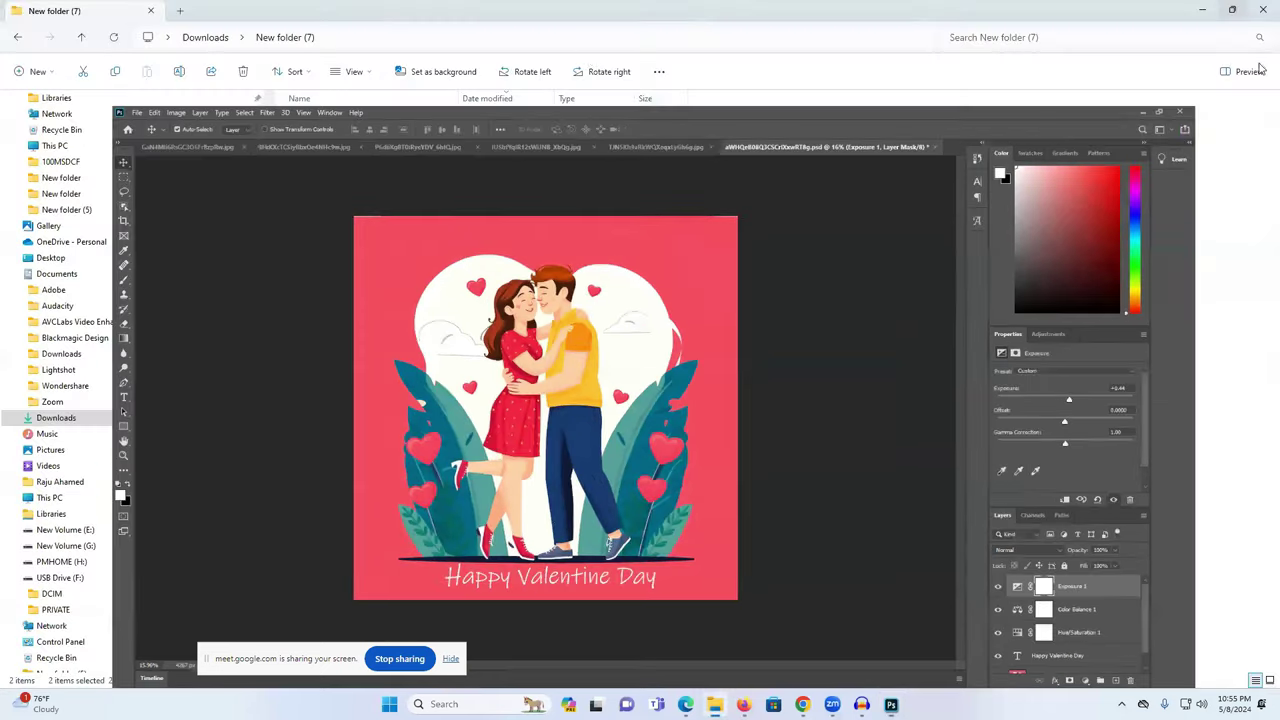
left_click(1158, 9)
Browse in File Explorer to New folder on New Volume (D:), which holds the original flower photos.
left_click(17, 37)
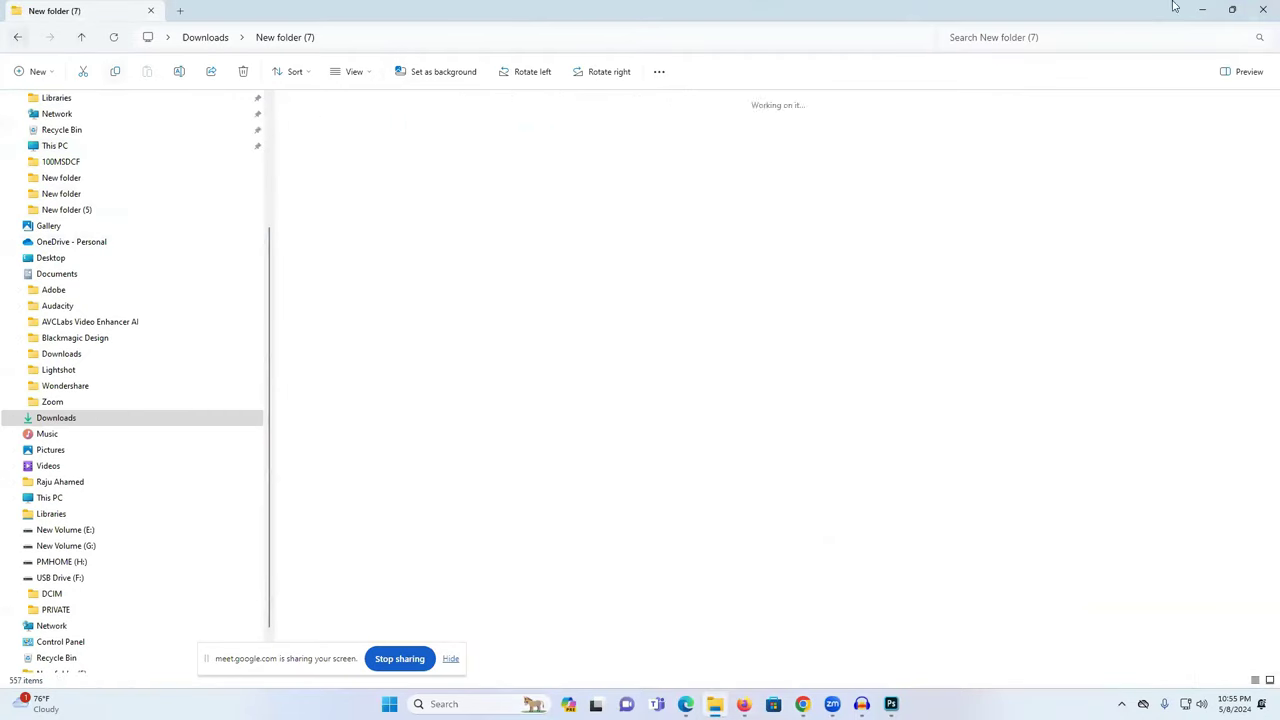
left_click(84, 39)
left_click(210, 132)
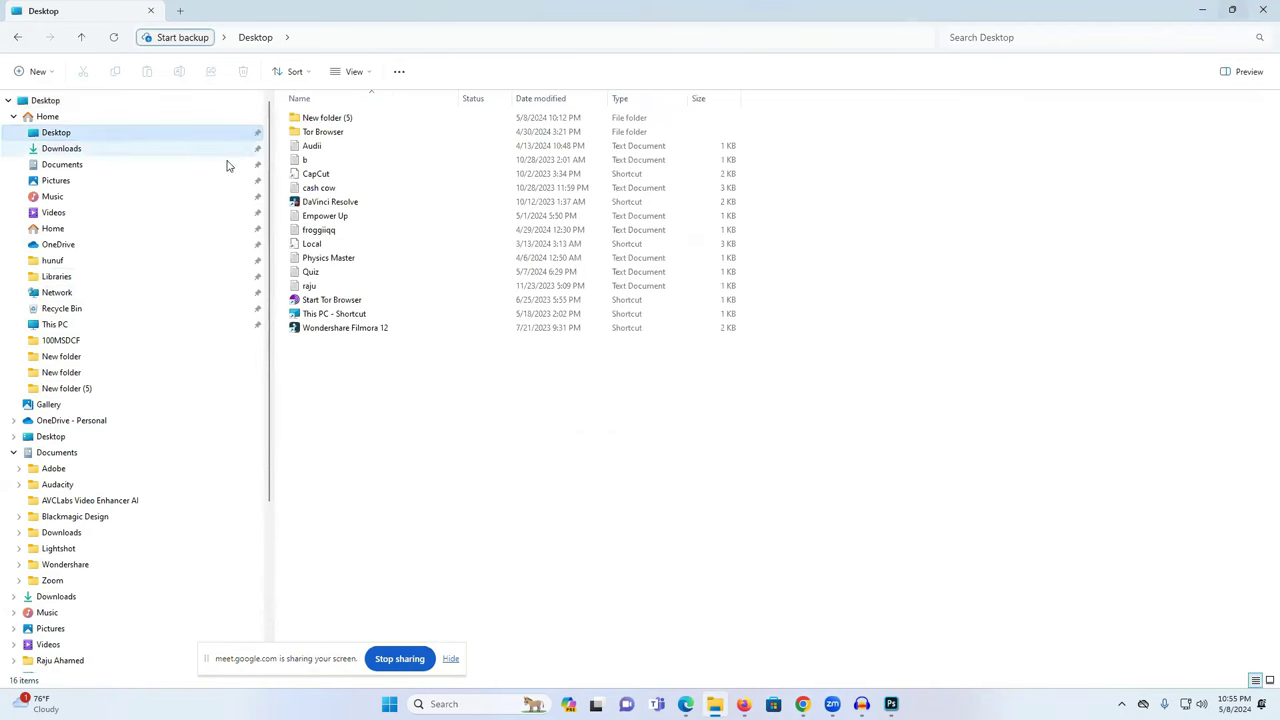
left_click(52, 437)
double_click(78, 442)
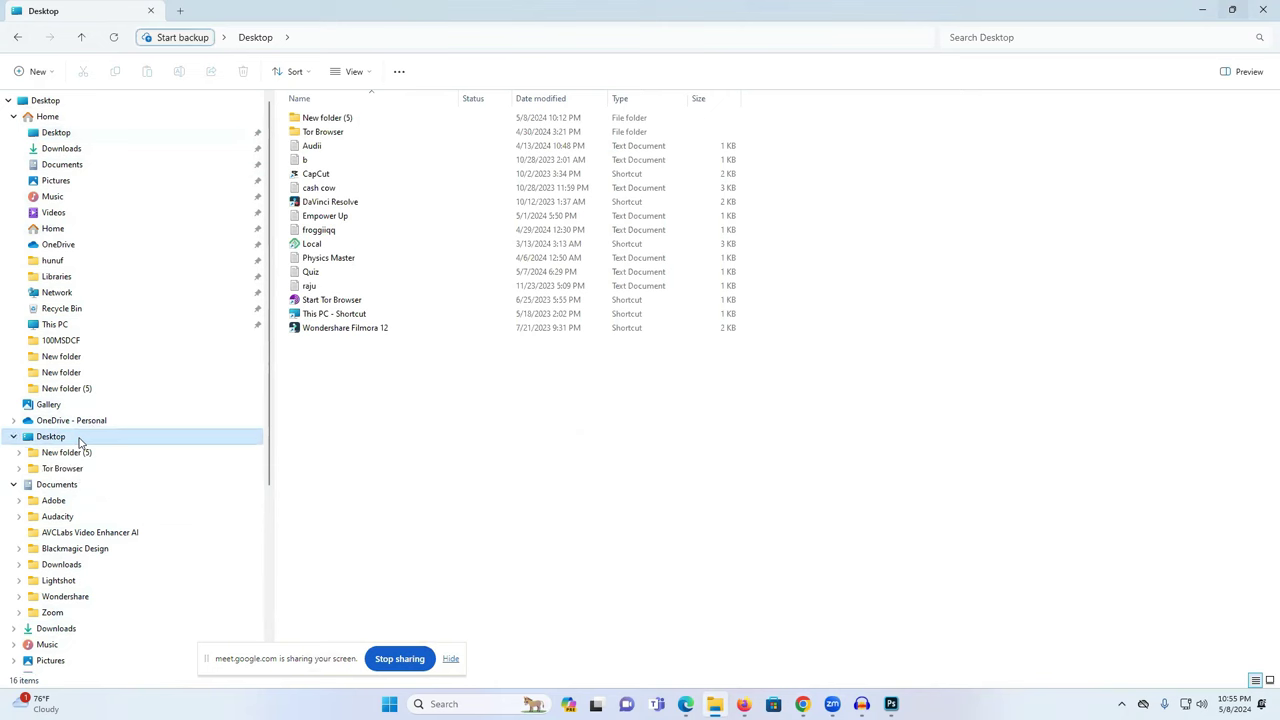
double_click(80, 442)
scroll(82, 443, "down", 2)
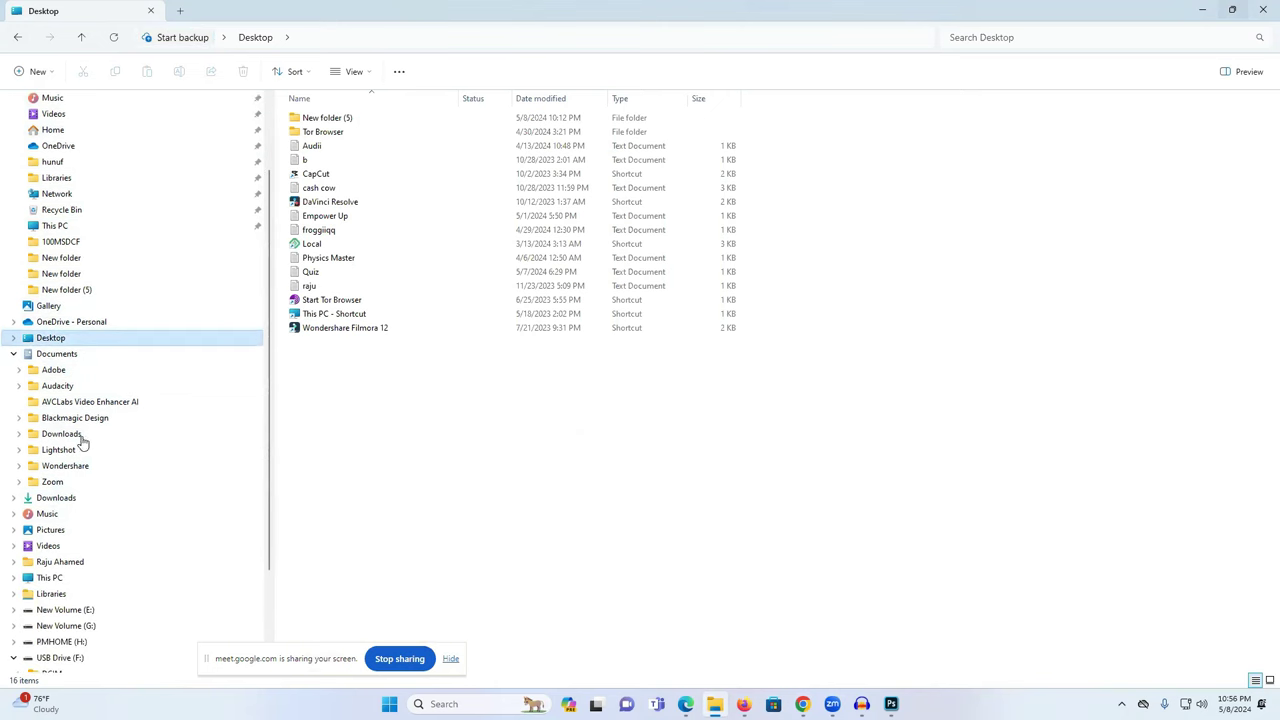
left_click(80, 225)
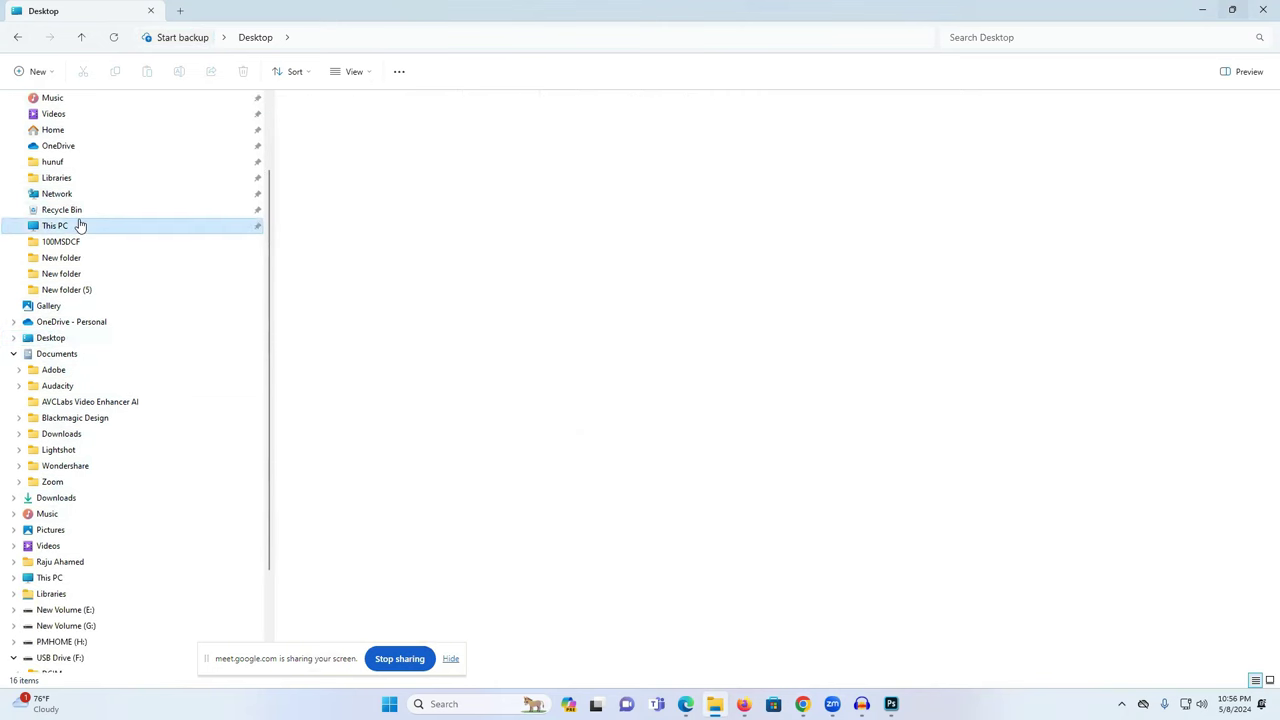
double_click(563, 134)
double_click(321, 130)
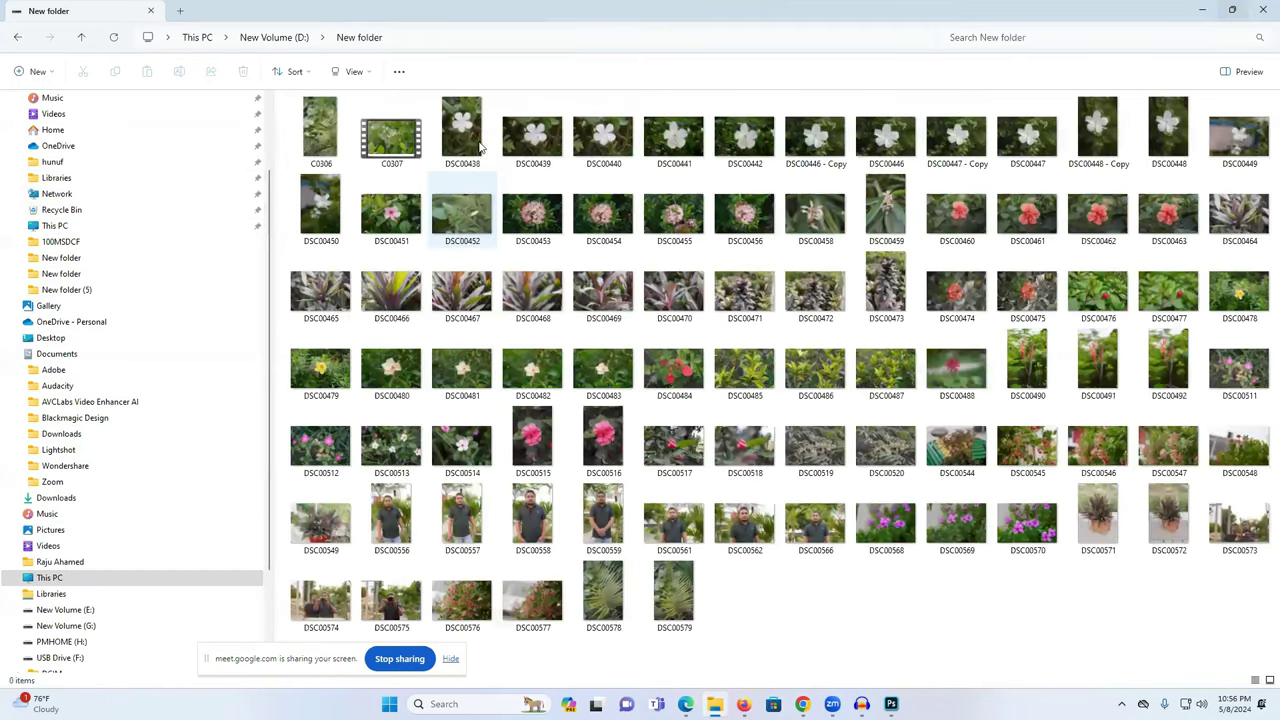
Run a Google image search with the DSC00438 photo and enlarge the search area to cover most of the picture.
left_click_drag(480, 147, 577, 431)
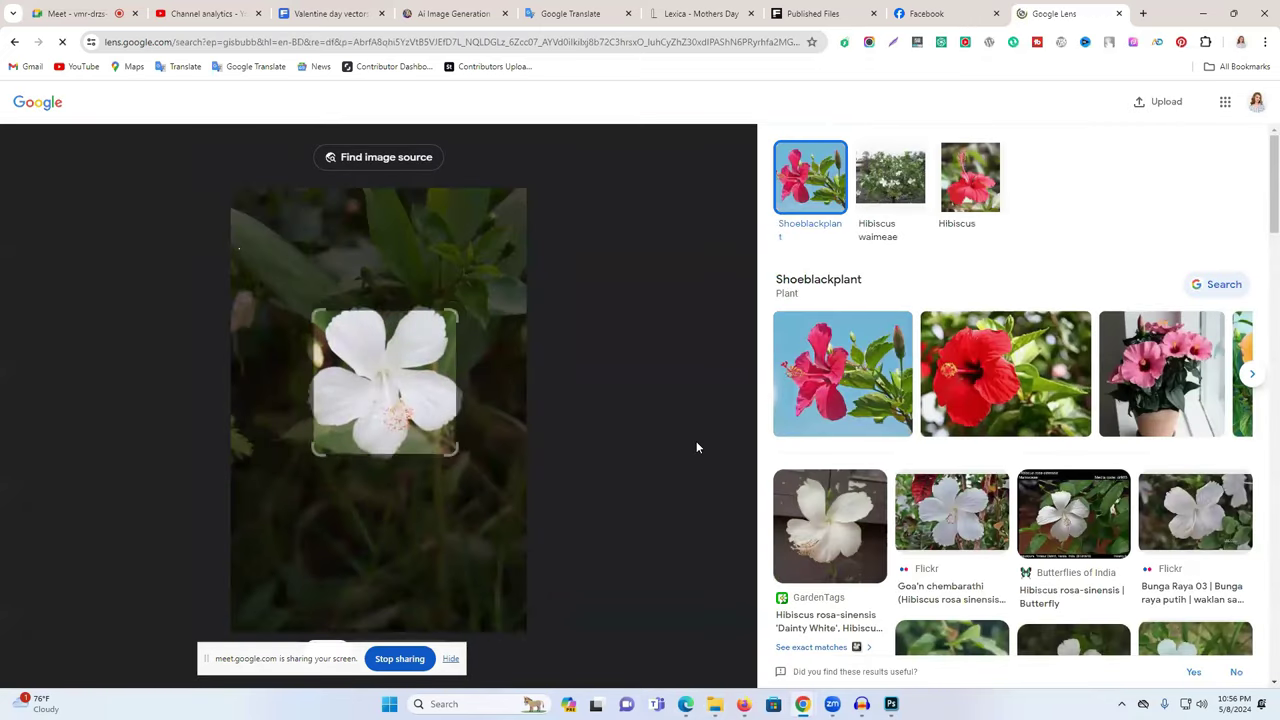
left_click_drag(196, 238, 165, 177)
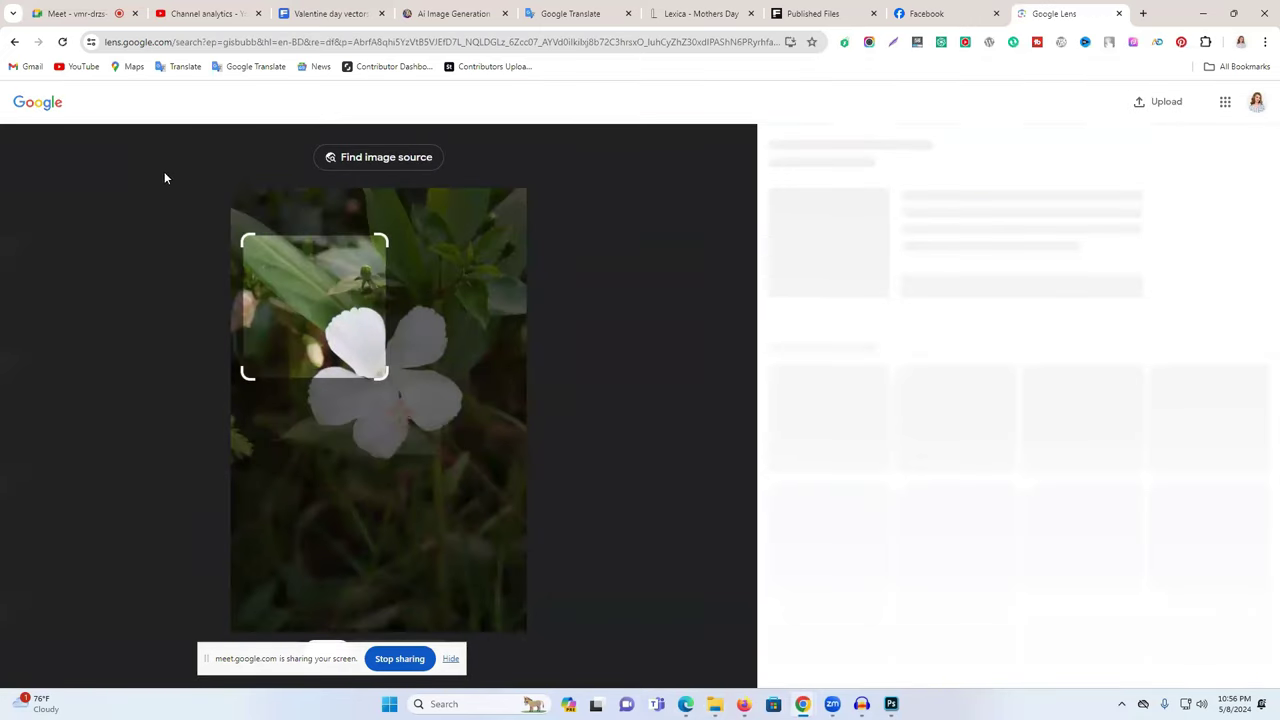
left_click_drag(381, 365, 522, 624)
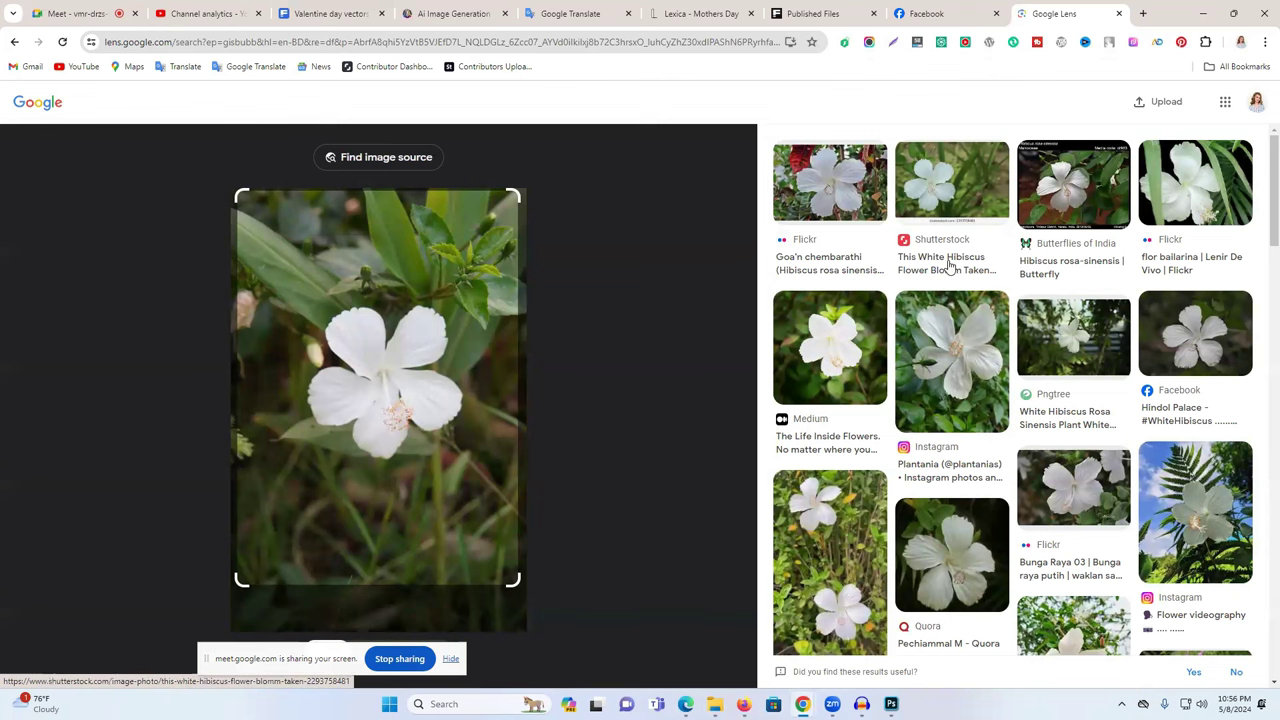
Open the Shutterstock white hibiscus result and copy its photo description from the beginning through "Kendari".
left_click(1122, 194)
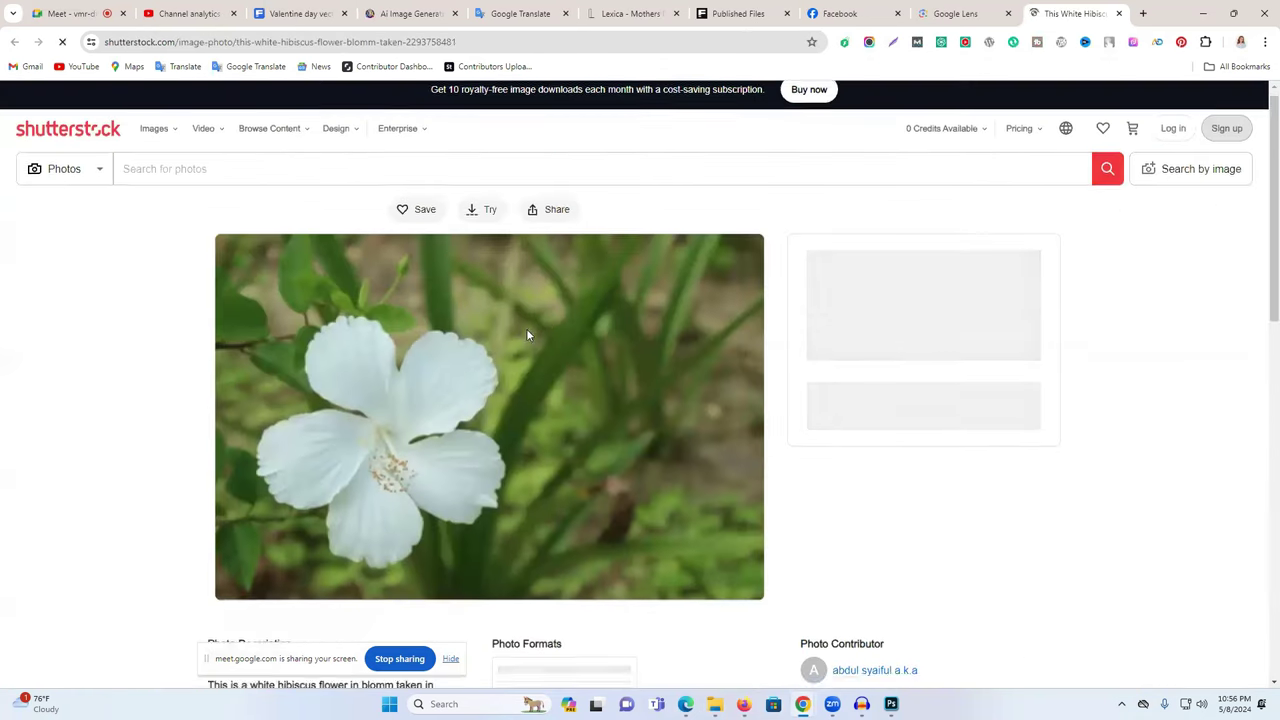
scroll(526, 328, "down", 4)
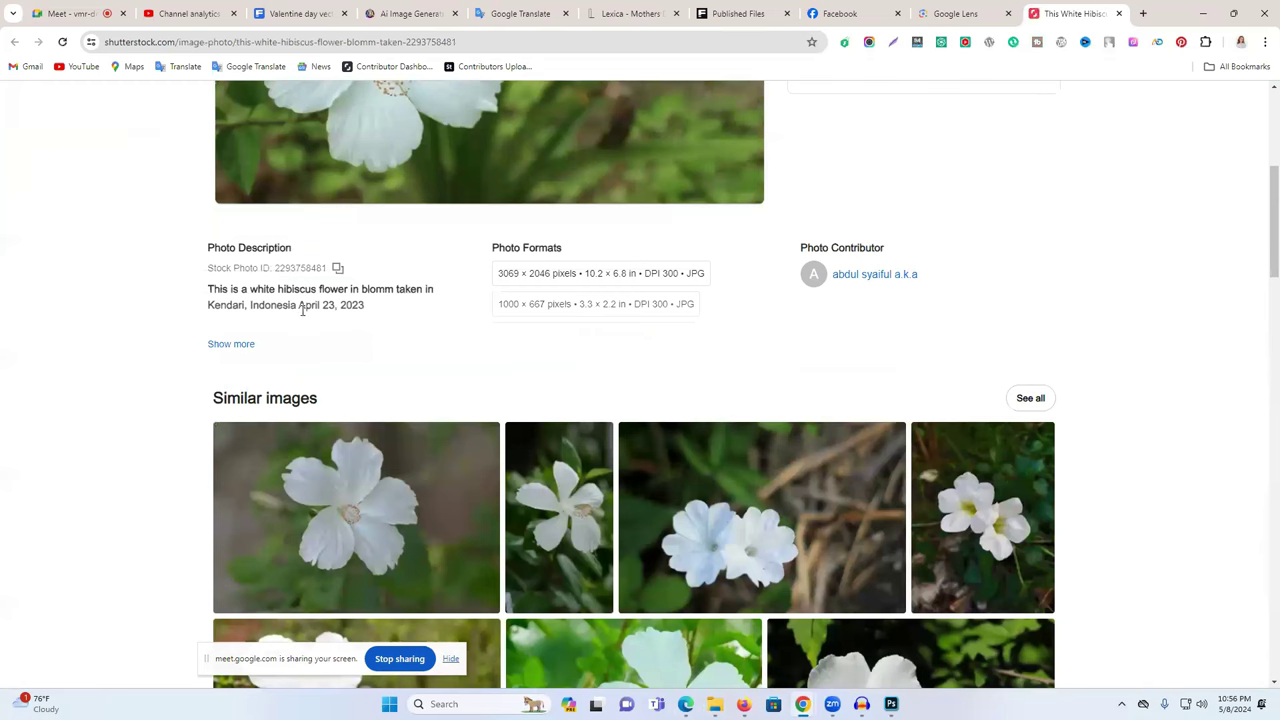
left_click_drag(242, 303, 198, 294)
key("ctrl+c")
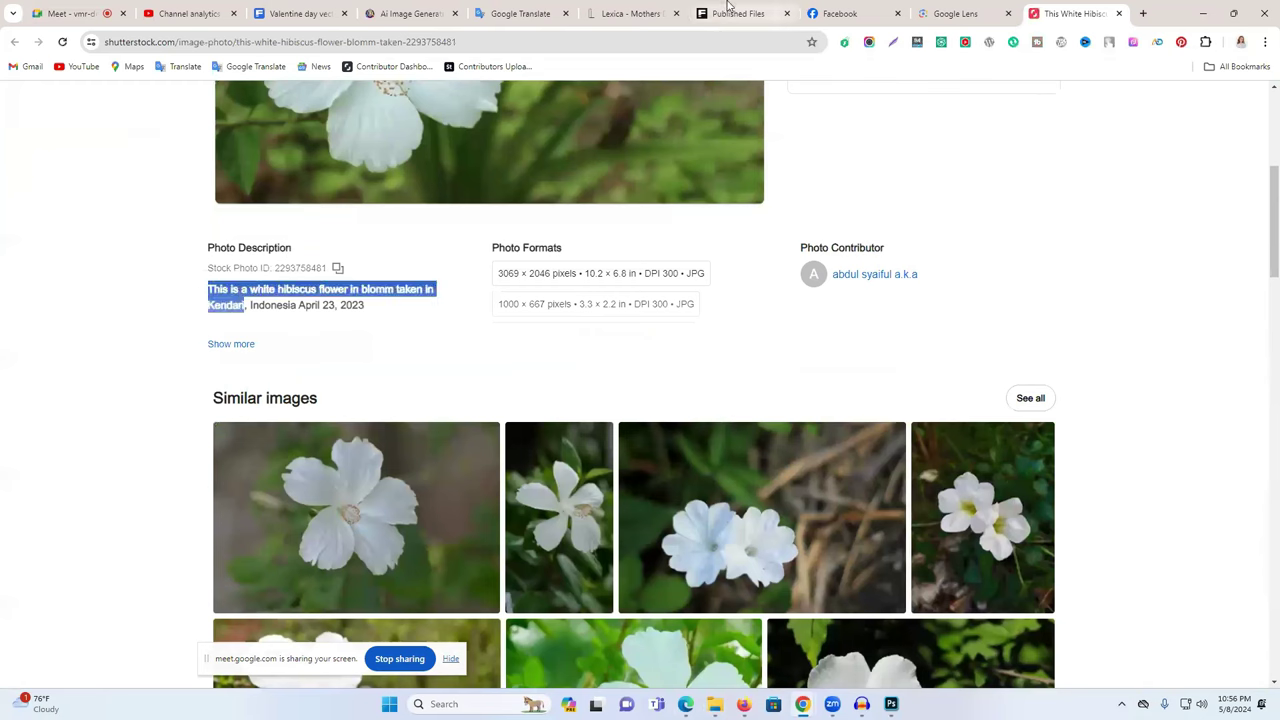
Switch to Edge, replace the DSC00439 title with "This is a white hibiscus flower in blomm taken in Kendari" and review its keywords.
left_click(686, 704)
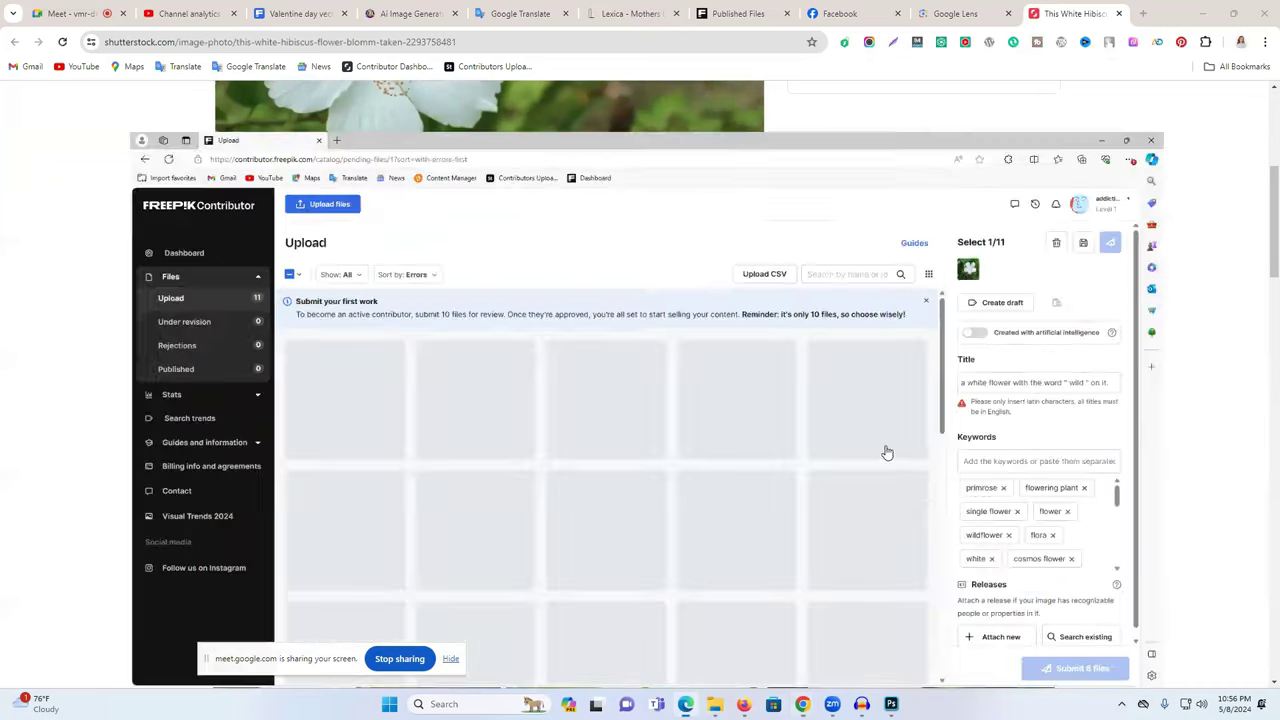
triple_click(1059, 310)
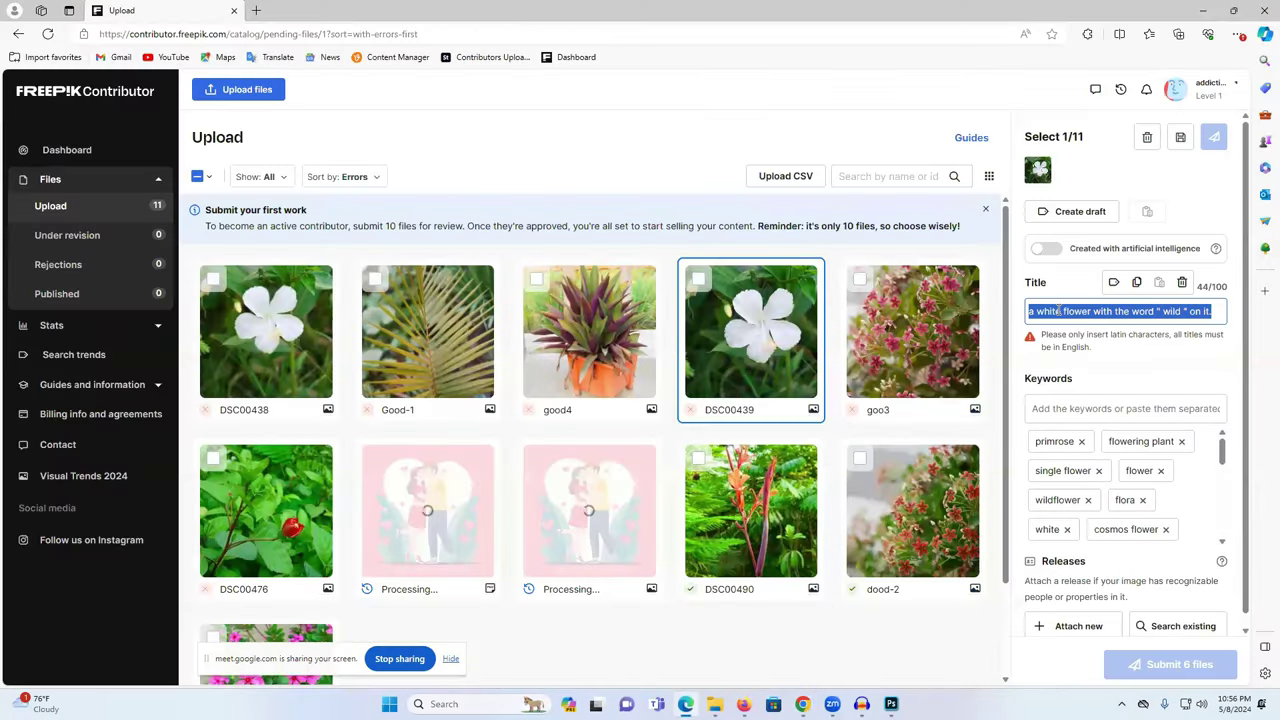
key("ctrl+v")
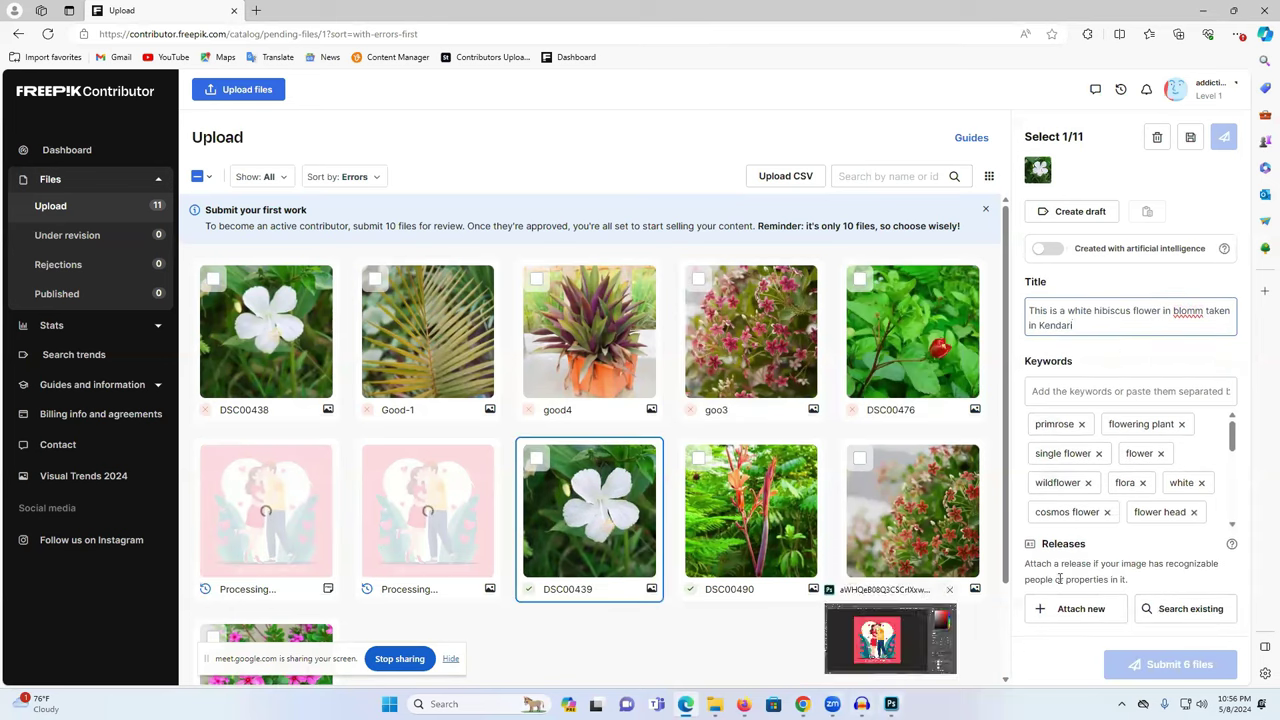
scroll(1117, 485, "down", 5)
scroll(1117, 485, "down", 3)
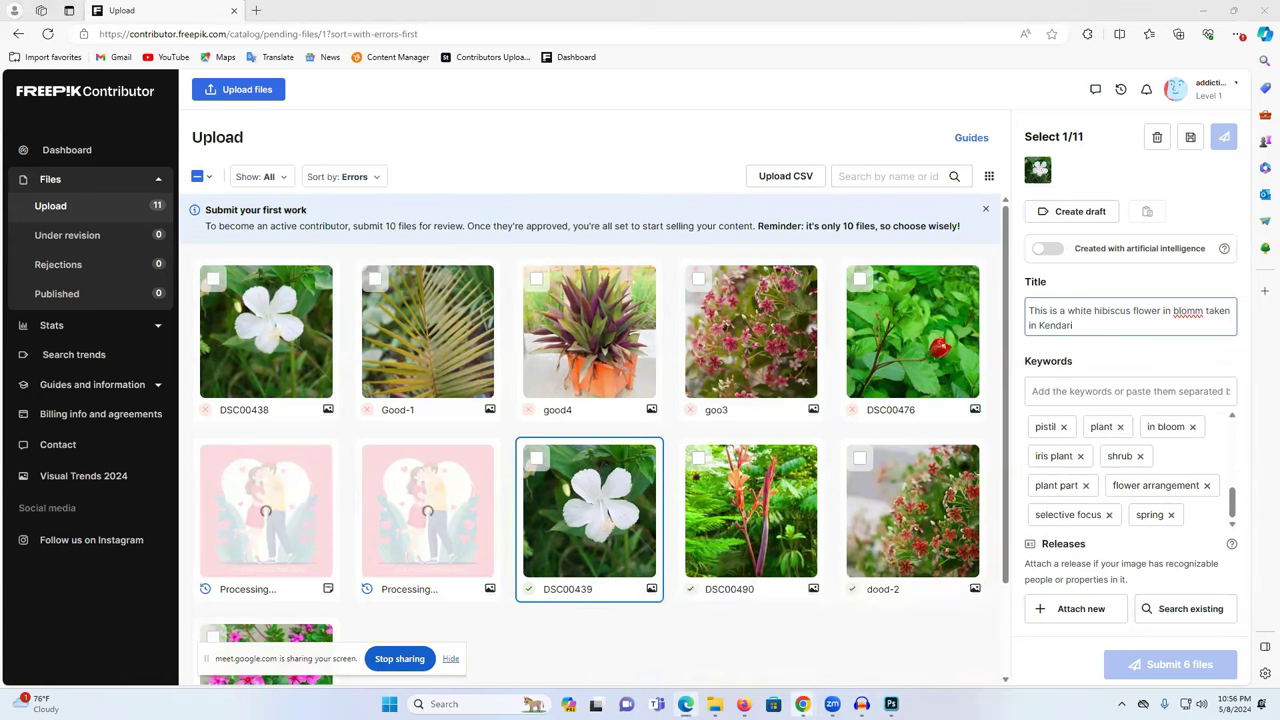
Return to the Shutterstock hibiscus page in Chrome and copy its full list of related keywords.
mouse_move(802, 704)
left_click(687, 636)
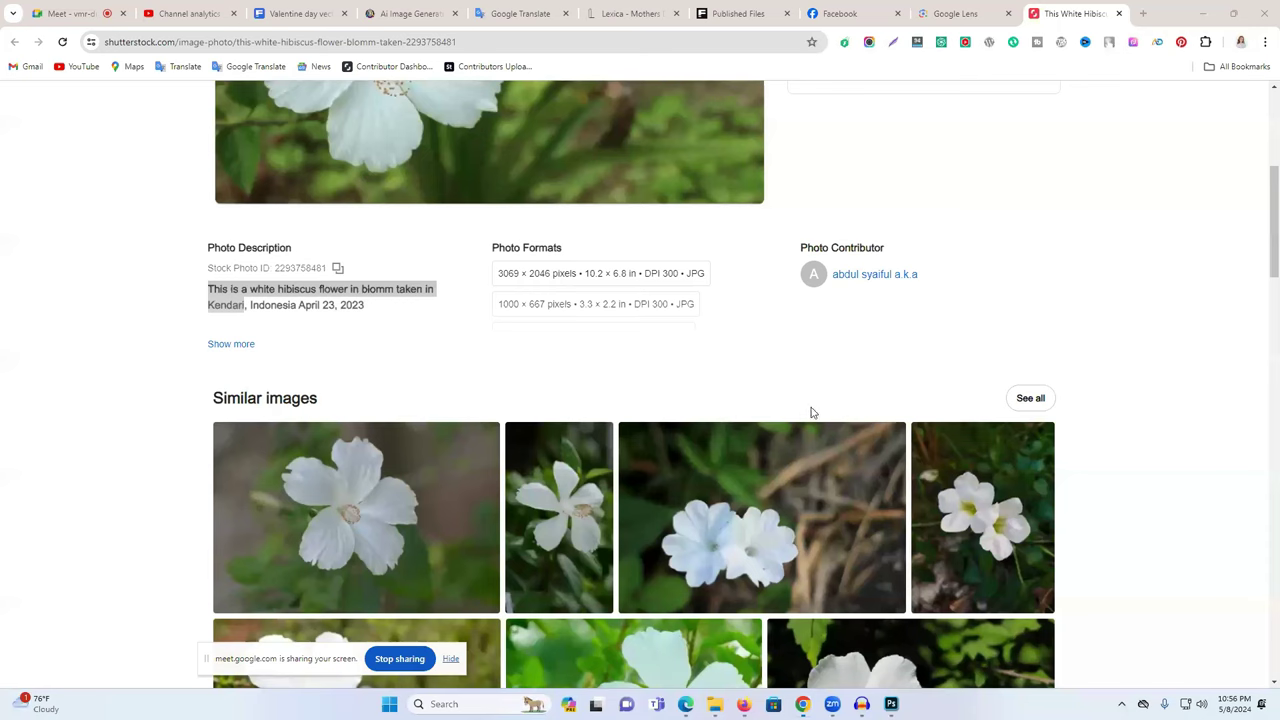
scroll(408, 370, "down", 10)
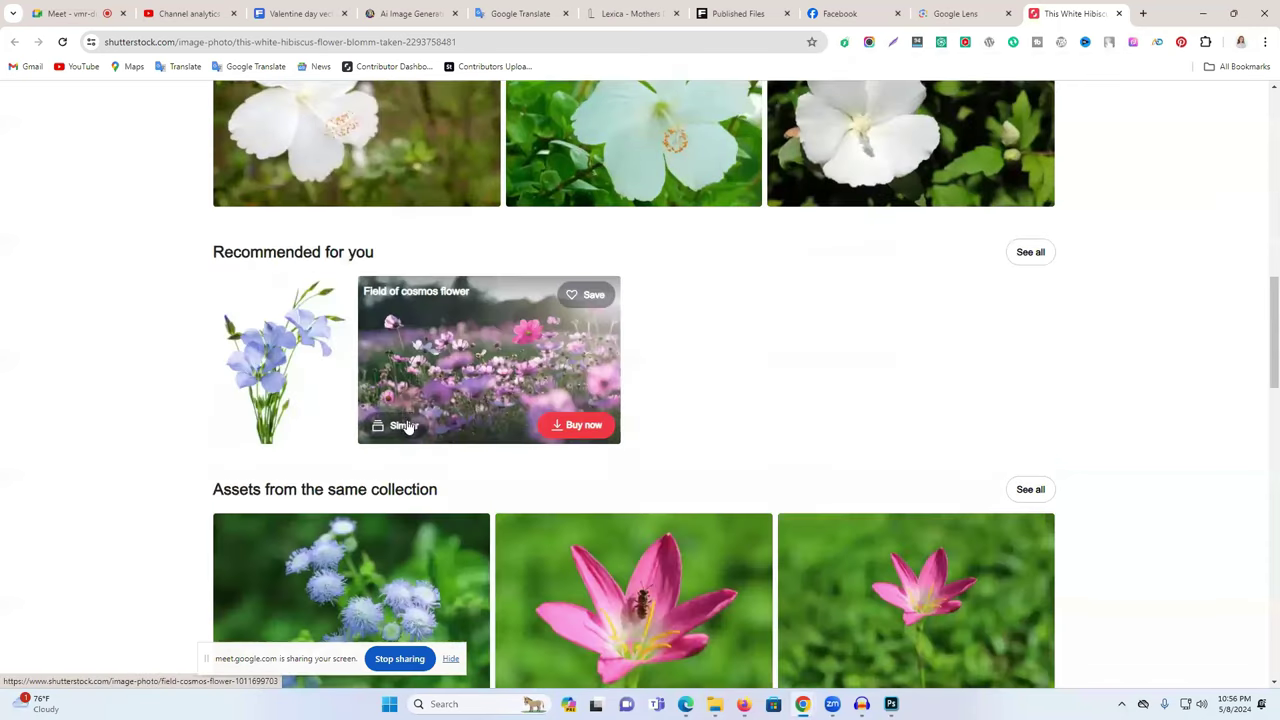
scroll(320, 318, "down", 10)
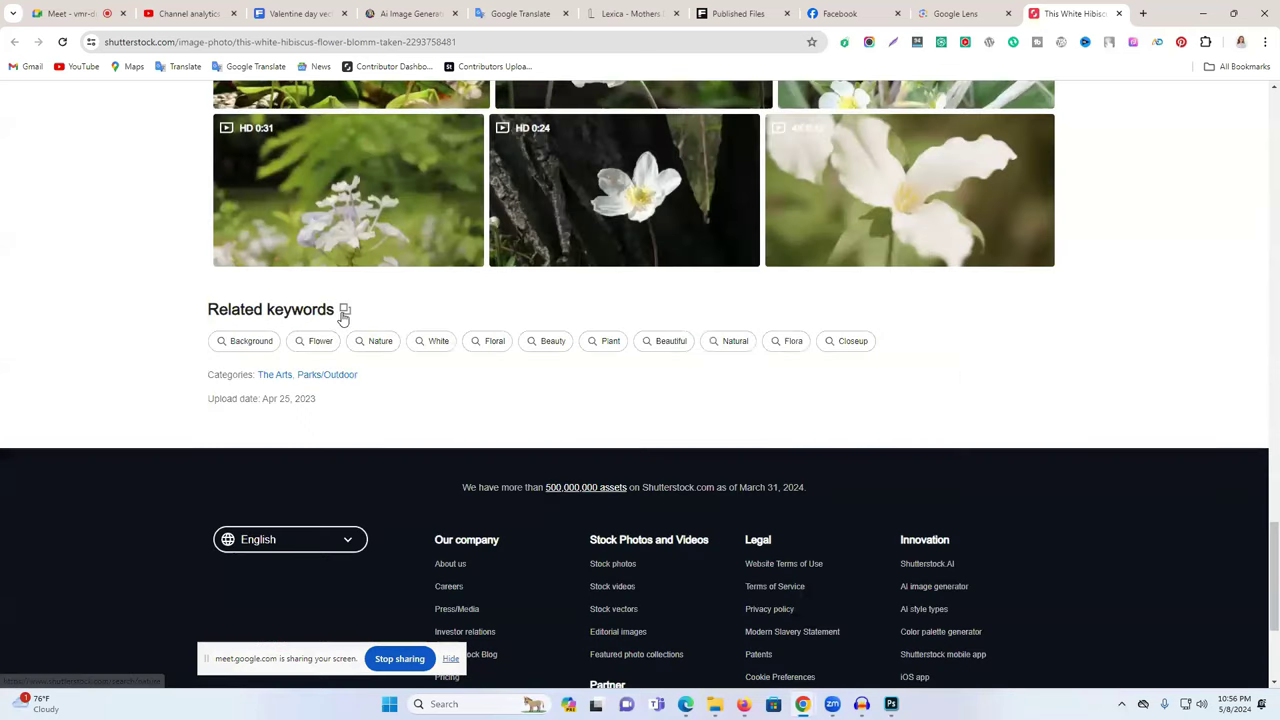
left_click(344, 309)
left_click(344, 309)
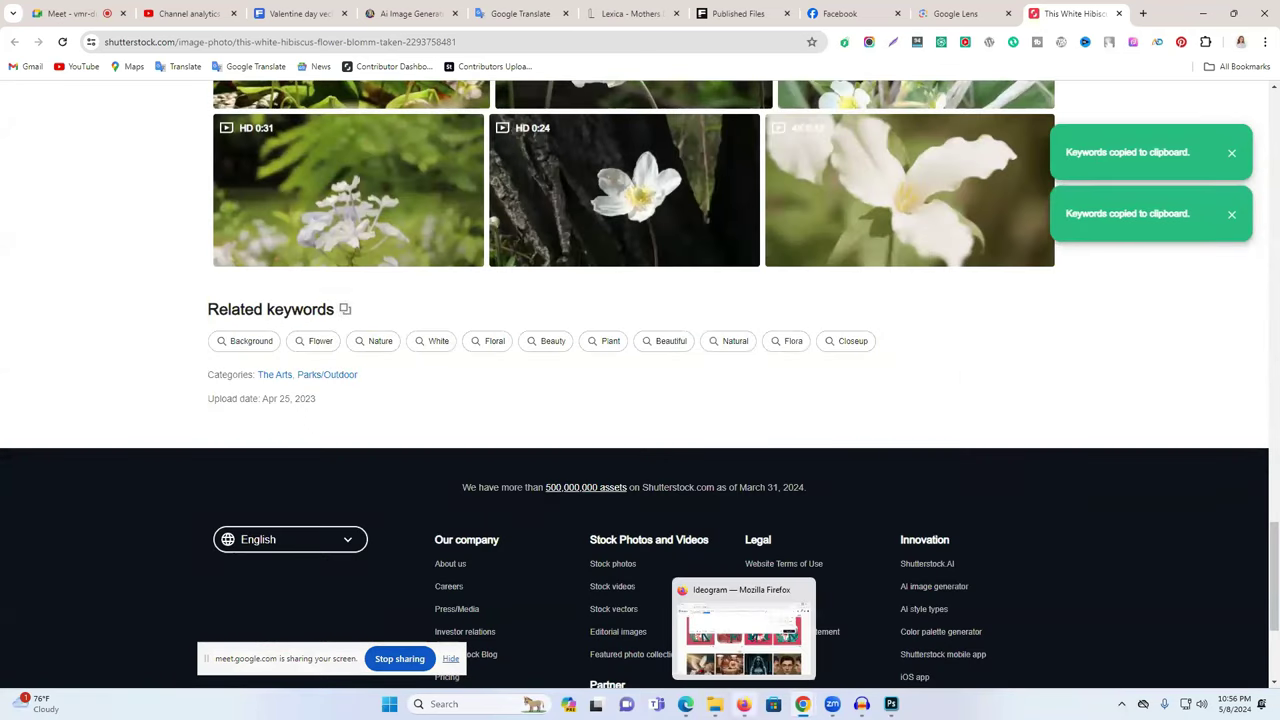
Switch back to the Freepik upload page in Edge and examine the keywords already assigned to DSC00439.
left_click(686, 704)
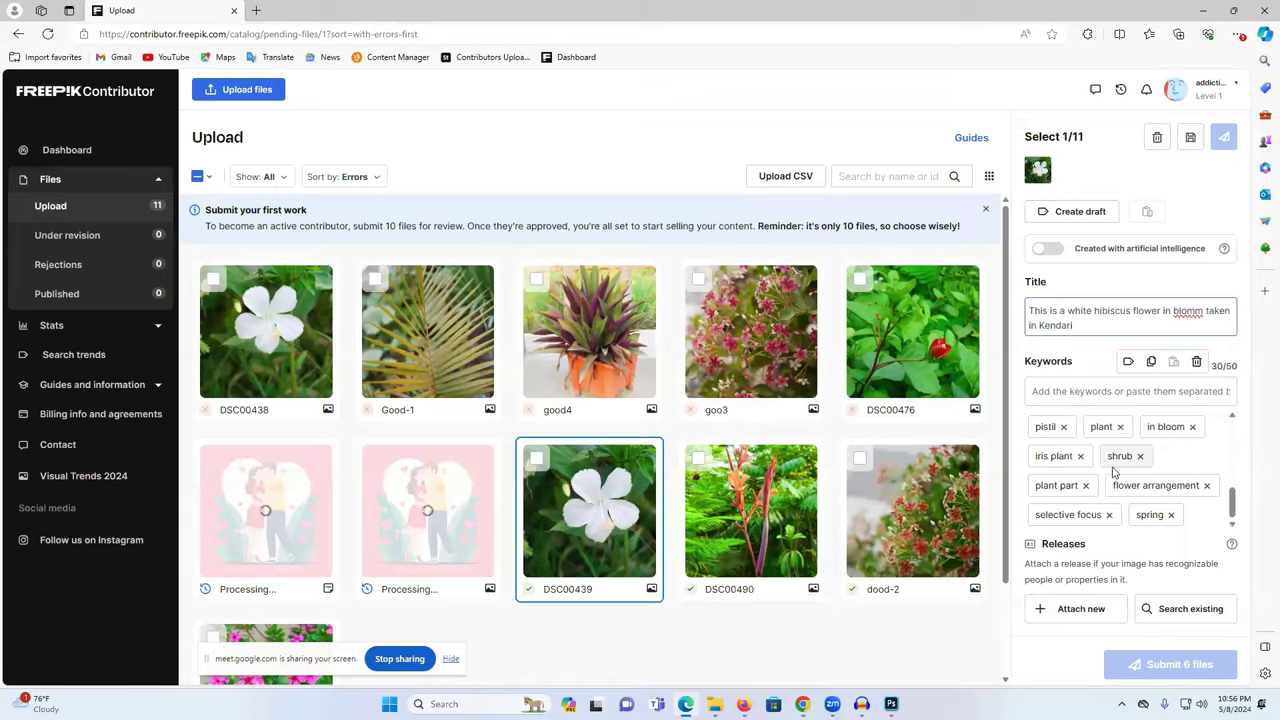
left_click(1073, 392)
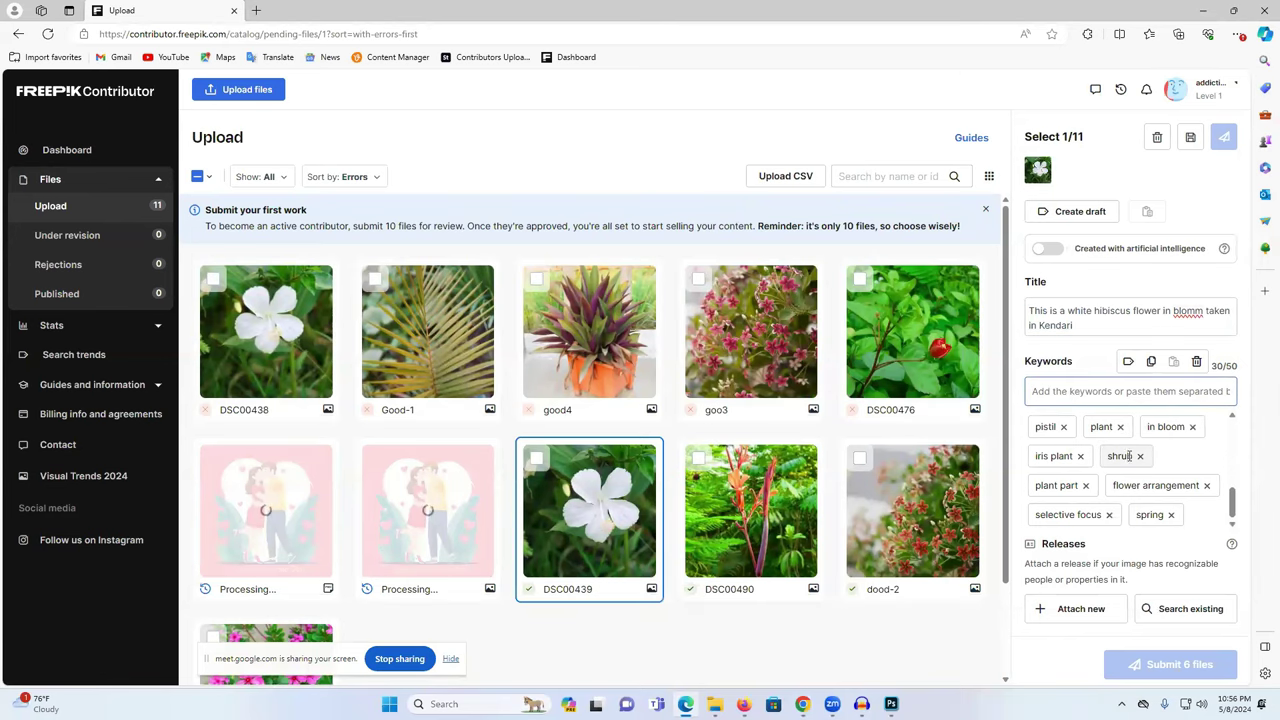
scroll(1140, 458, "up", 6)
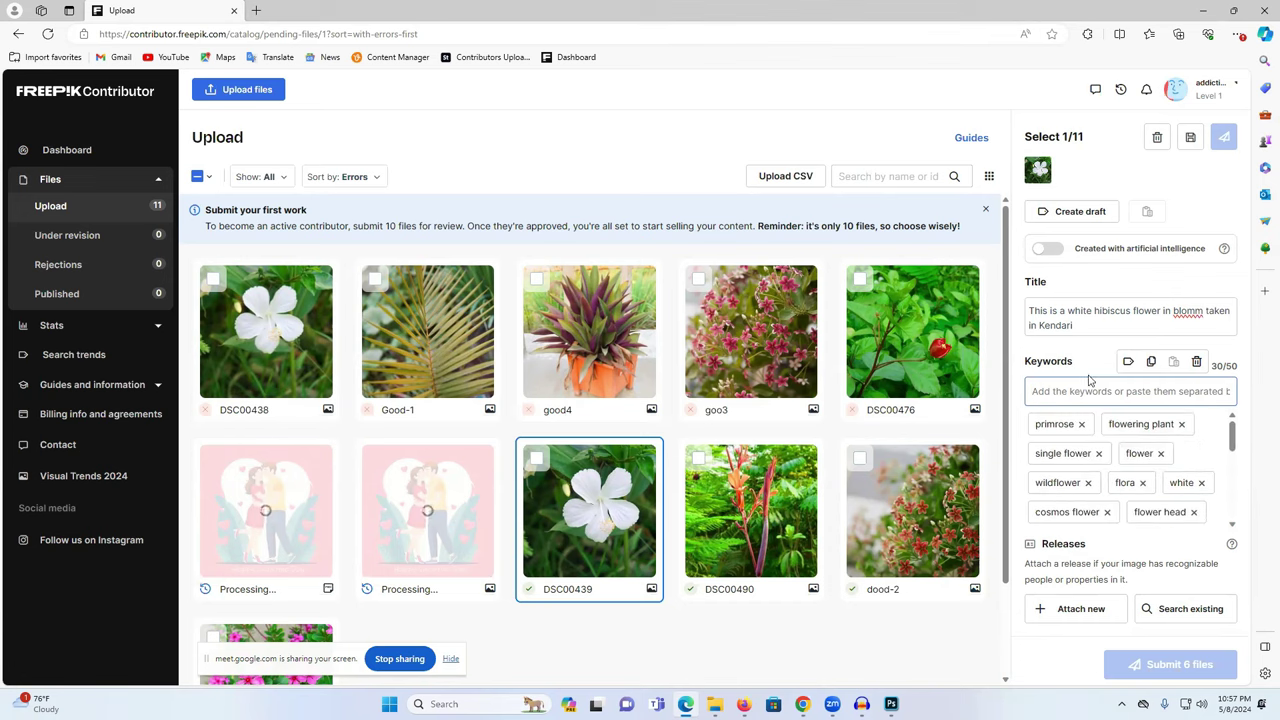
scroll(1158, 484, "down", 5)
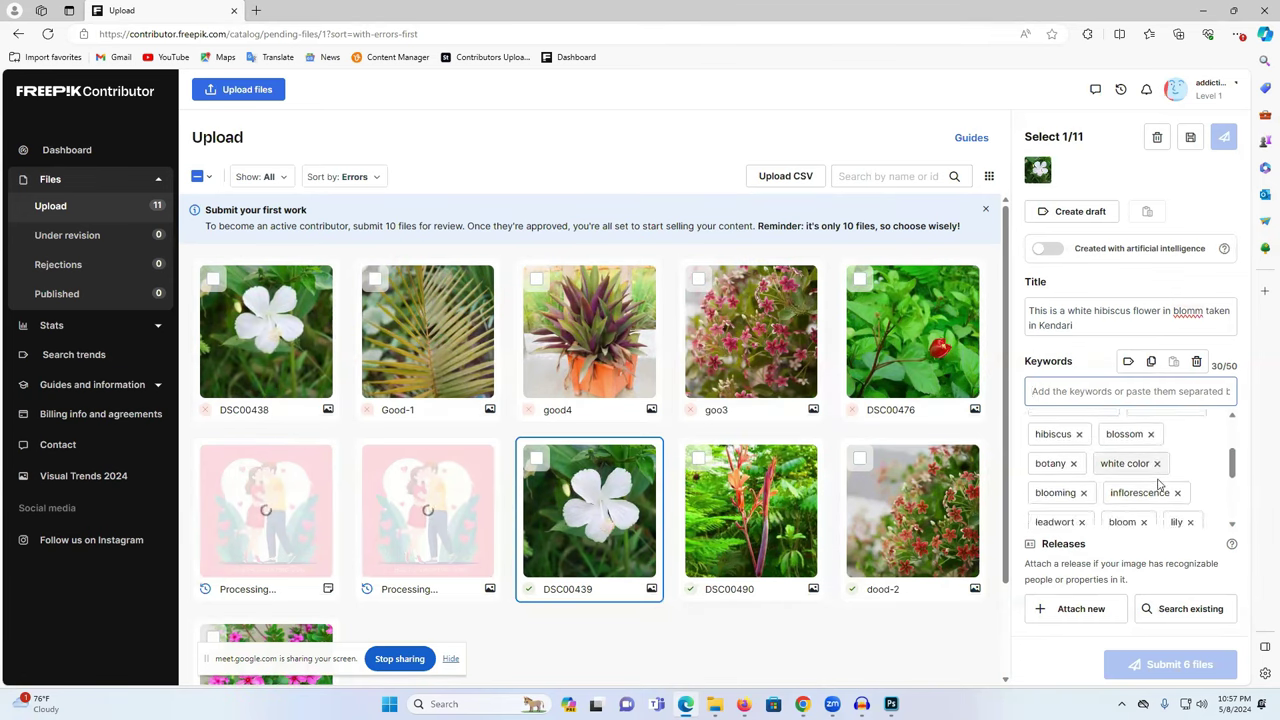
scroll(1158, 484, "down", 3)
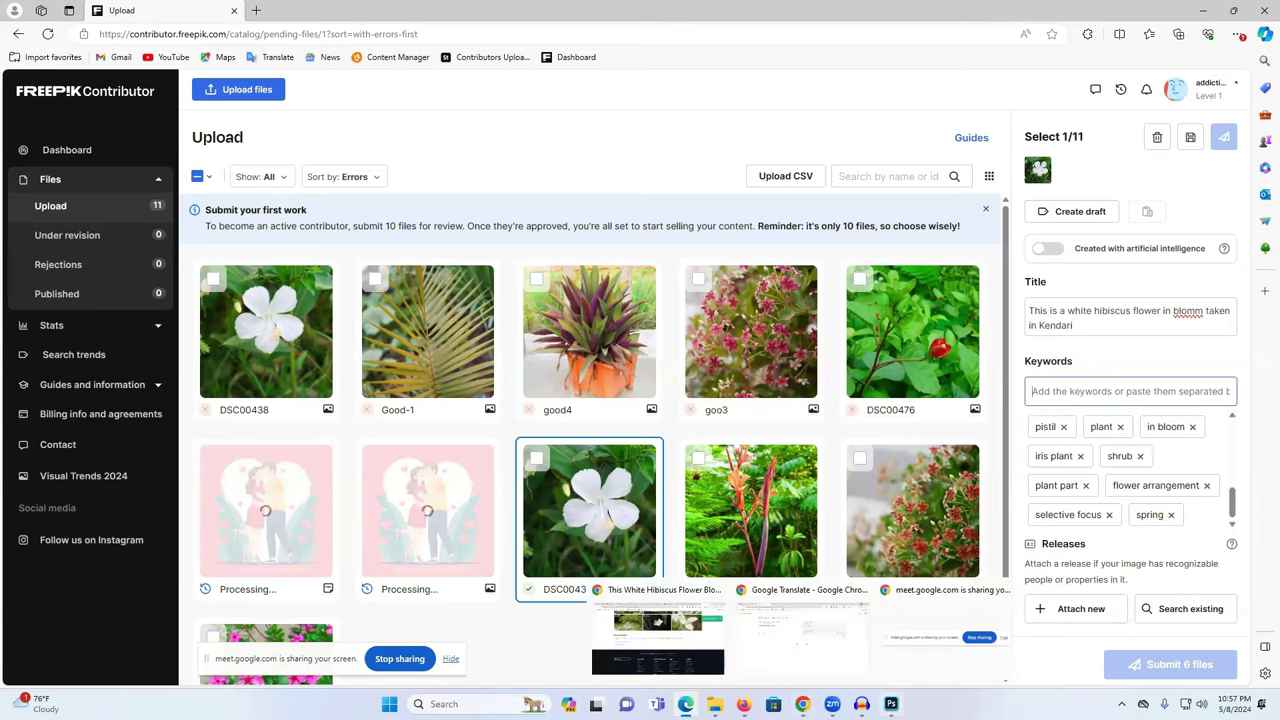
Switch to Chrome and view the Published Files page of the other Freepik Contributor account.
left_click(891, 704)
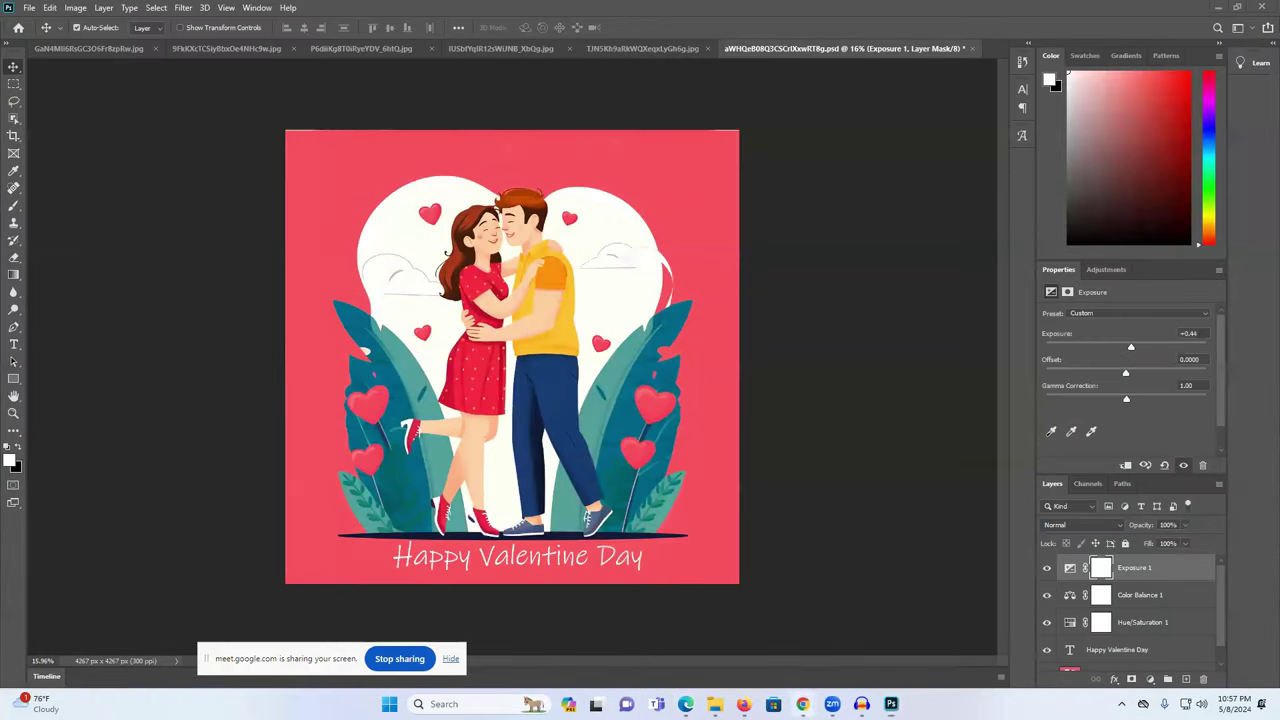
mouse_move(802, 704)
left_click(698, 632)
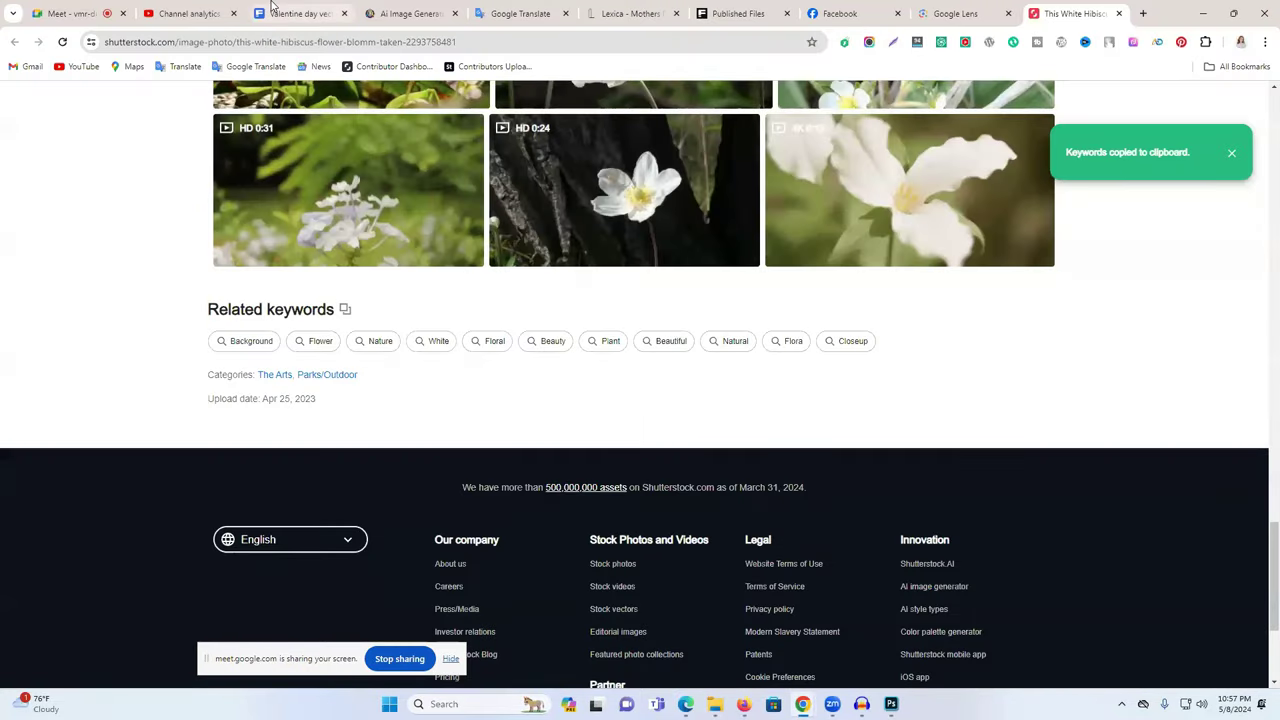
left_click(726, 10)
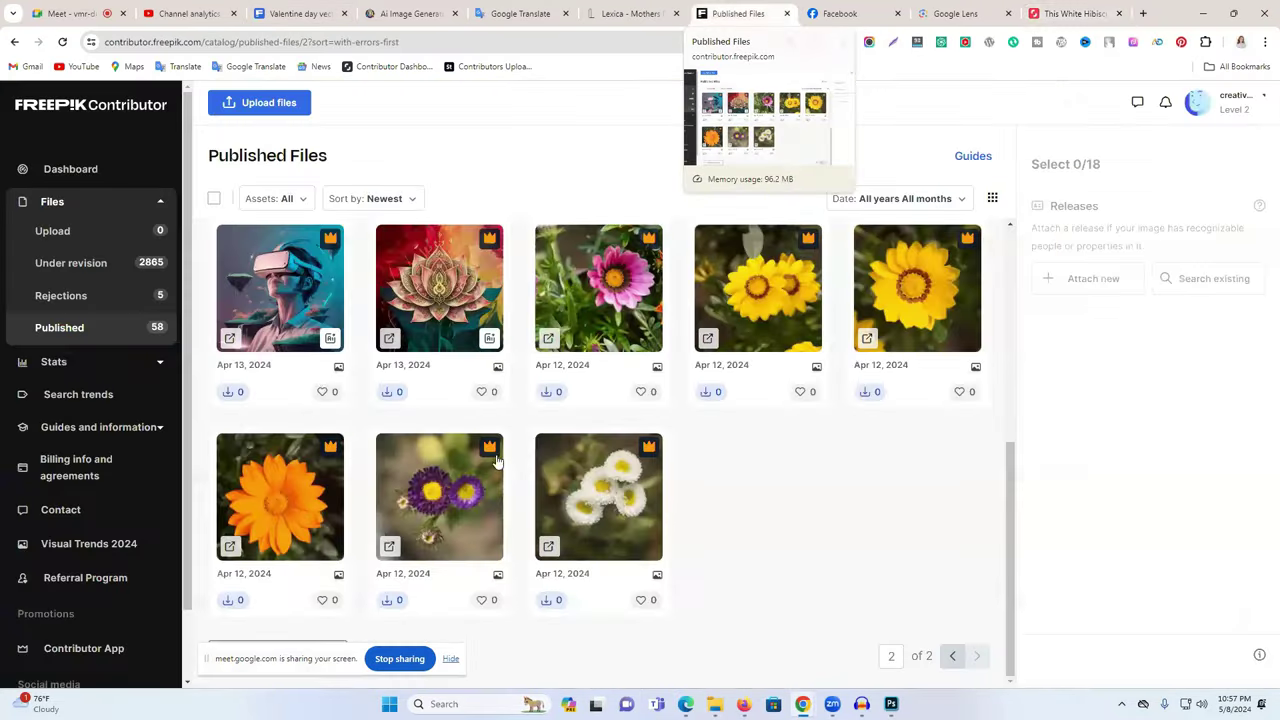
Open the account's Rejected files page and examine the listed files and their rejection reasons.
scroll(731, 523, "up", 2)
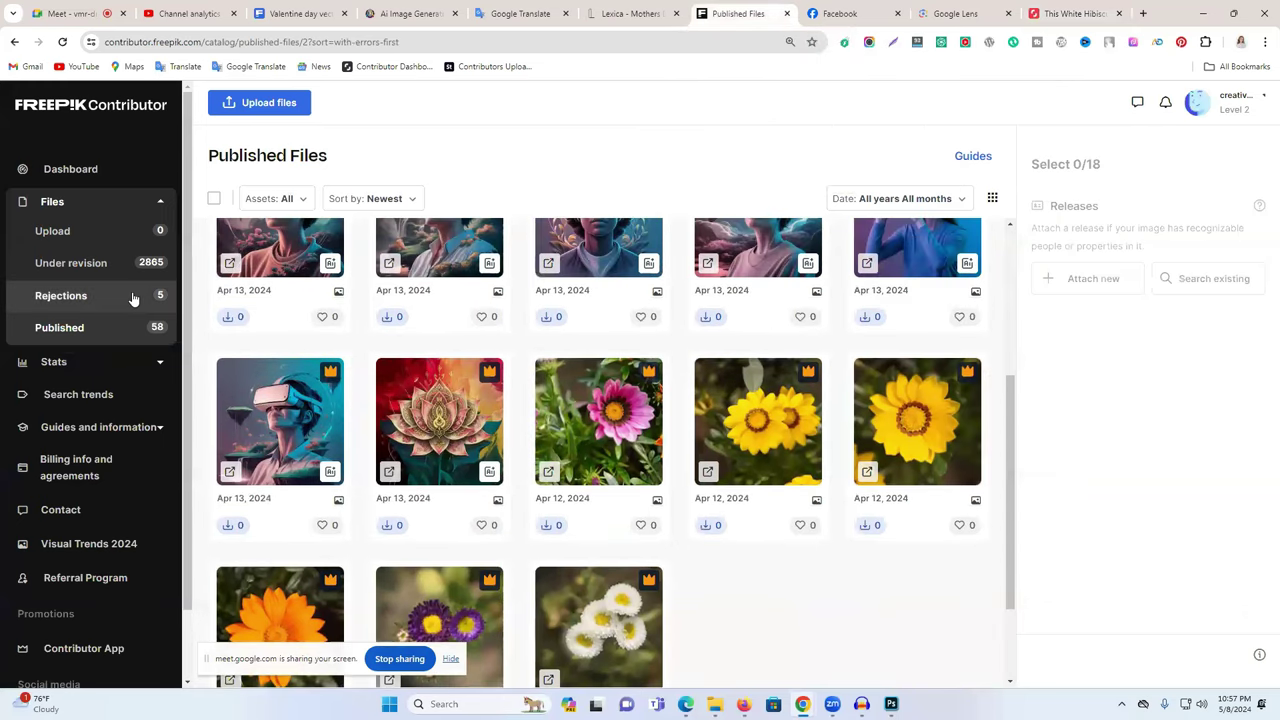
left_click(135, 300)
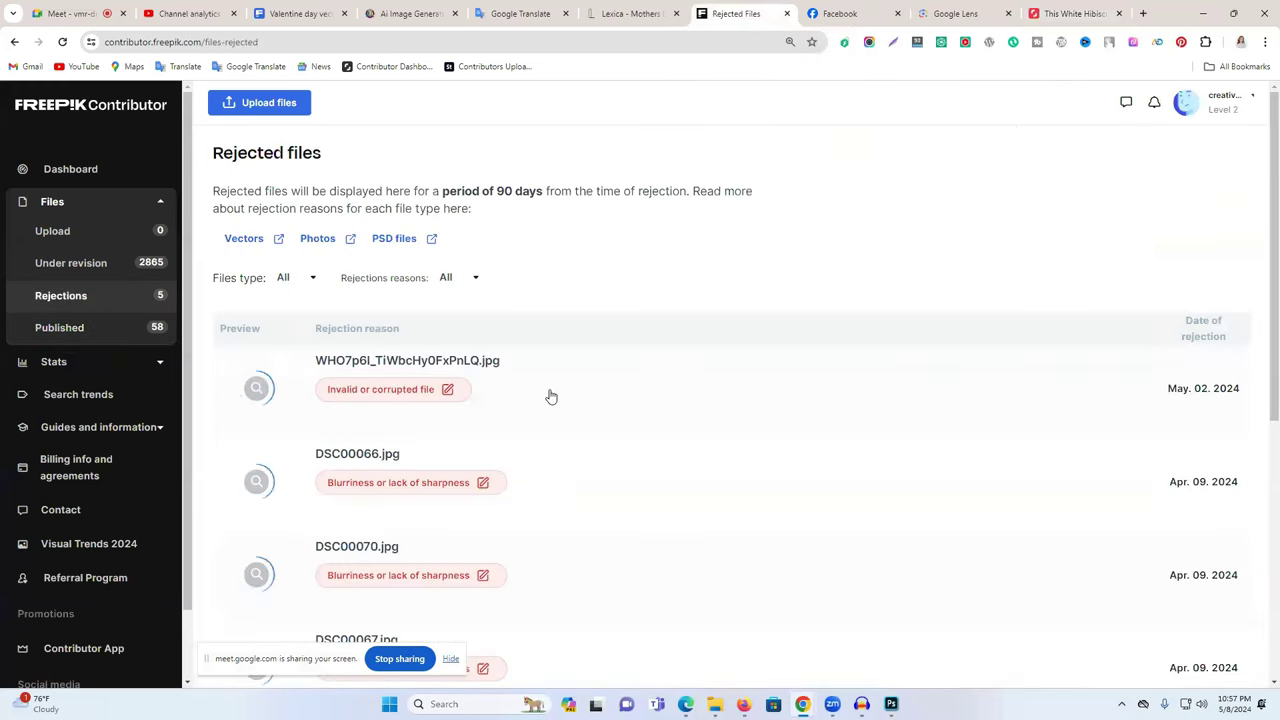
scroll(550, 395, "down", 2)
scroll(617, 394, "down", 1)
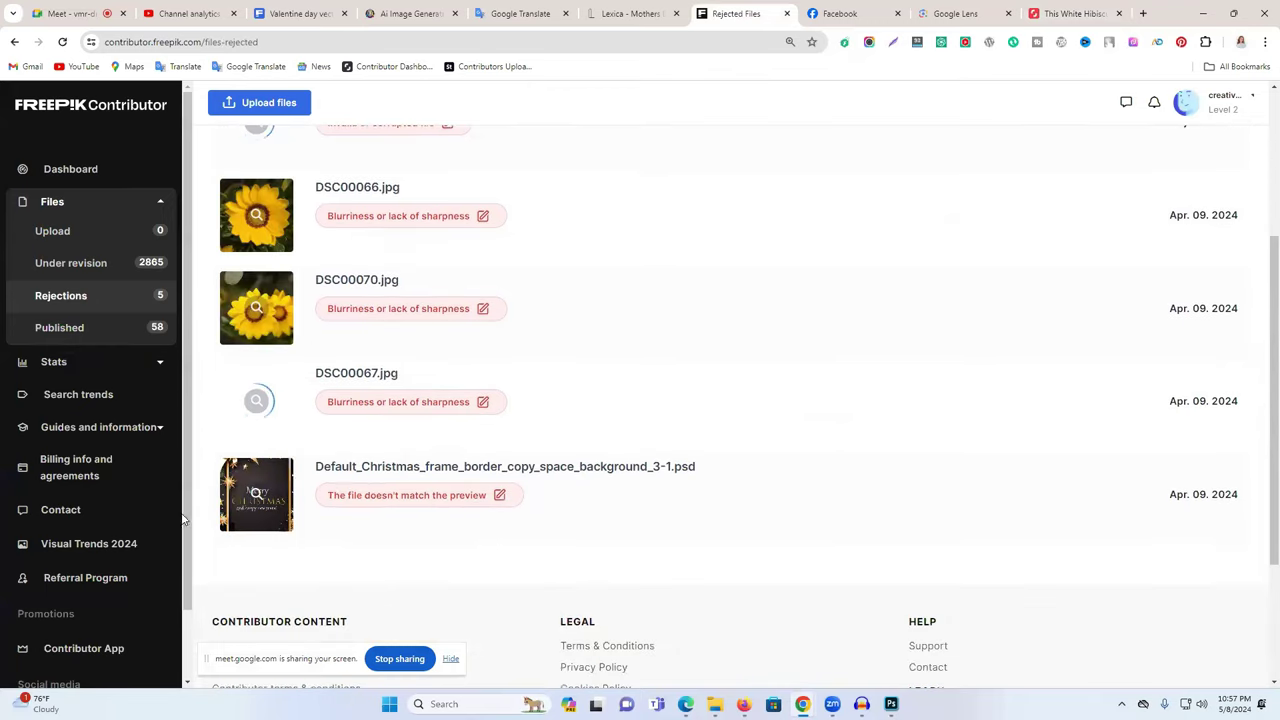
mouse_move(262, 490)
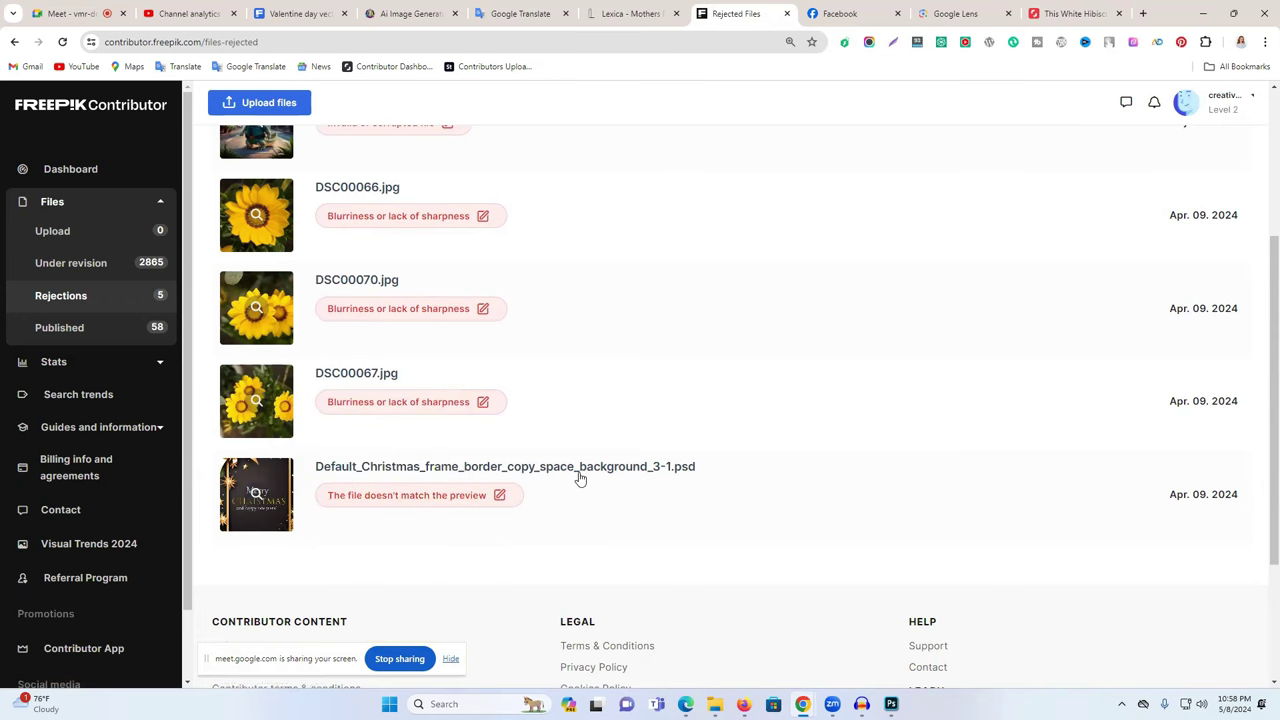
scroll(580, 478, "up", 1)
scroll(580, 478, "up", 3)
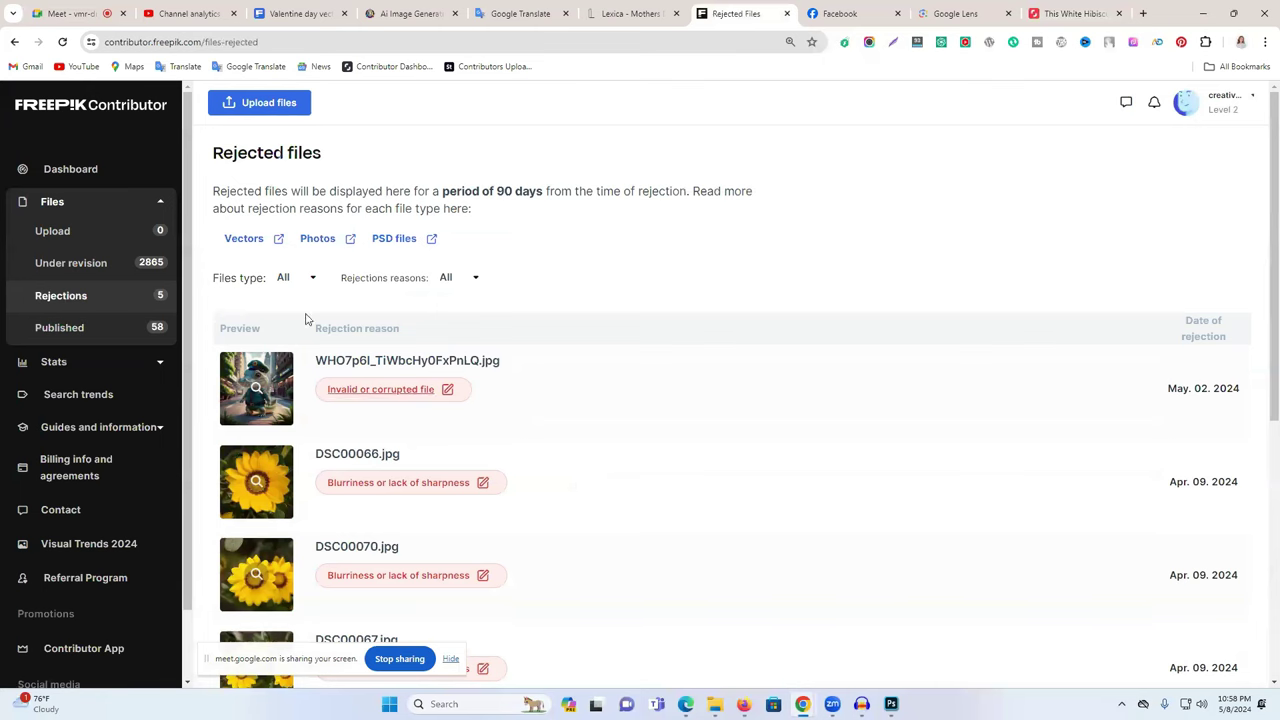
scroll(489, 469, "down", 5)
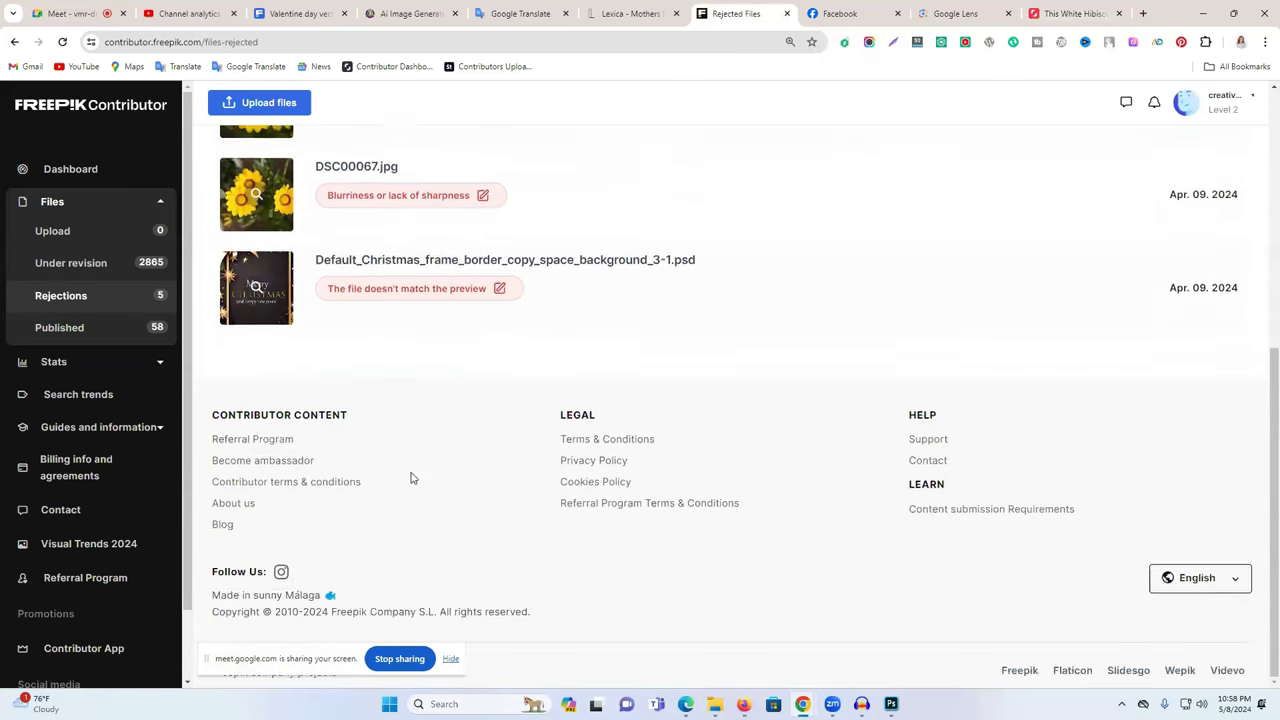
scroll(411, 477, "up", 3)
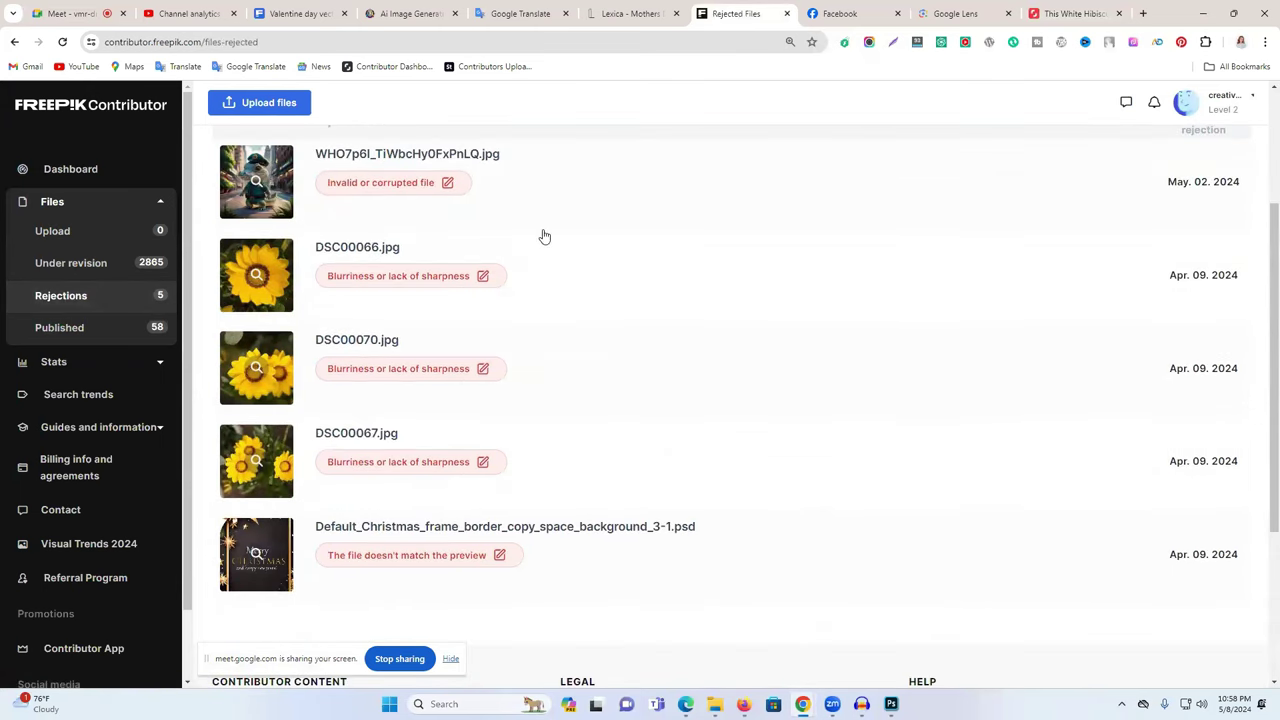
scroll(544, 236, "down", 2)
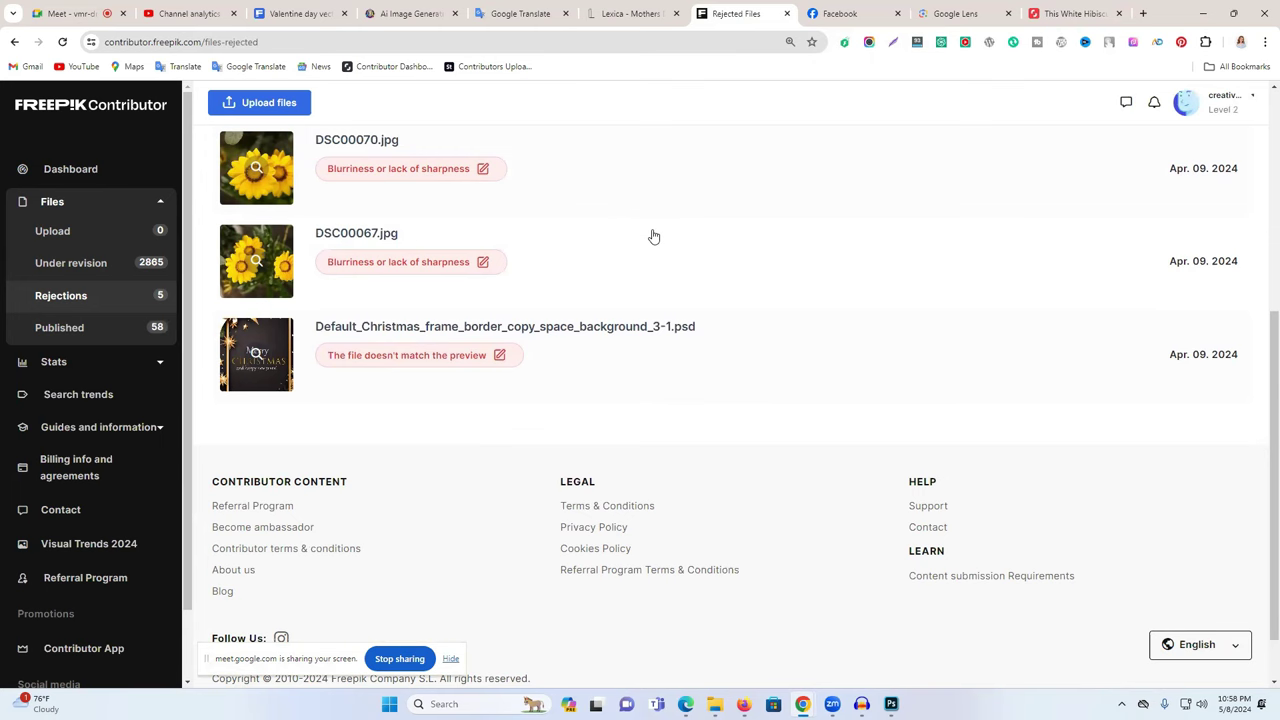
Switch to Edge and review the pending files and the DSC00439 title on the Freepik upload page.
mouse_move(744, 704)
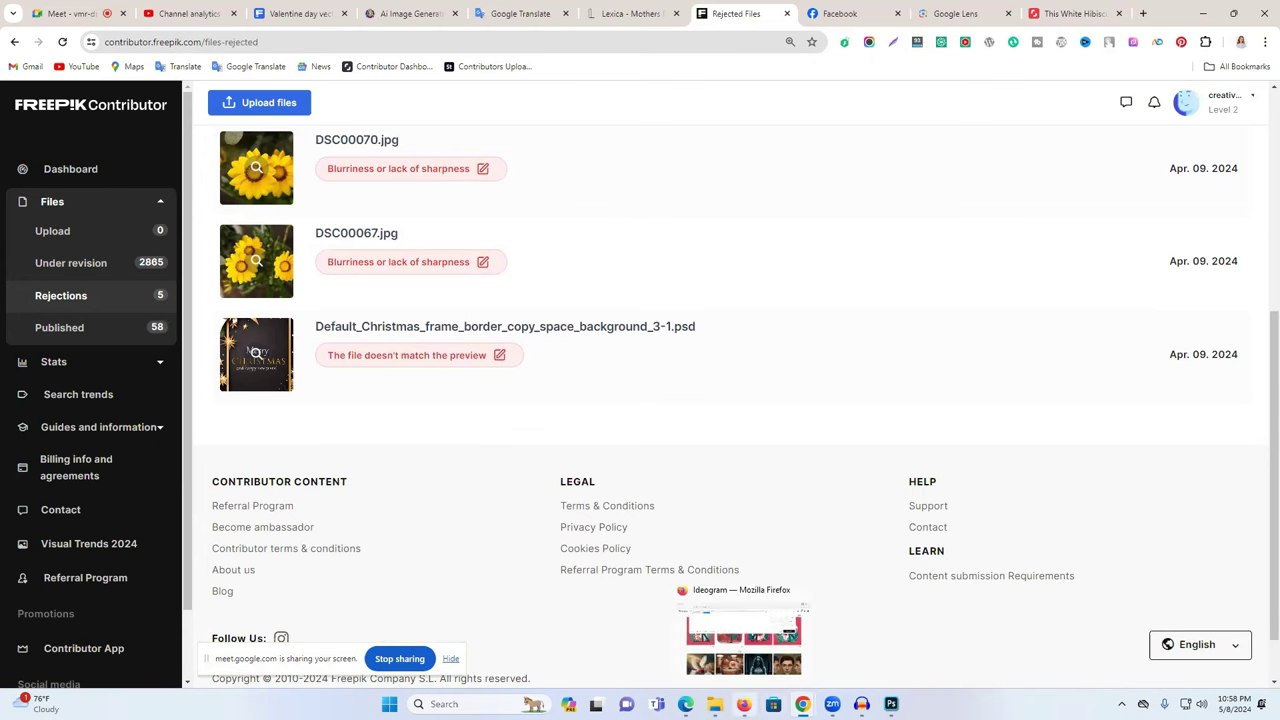
left_click(743, 632)
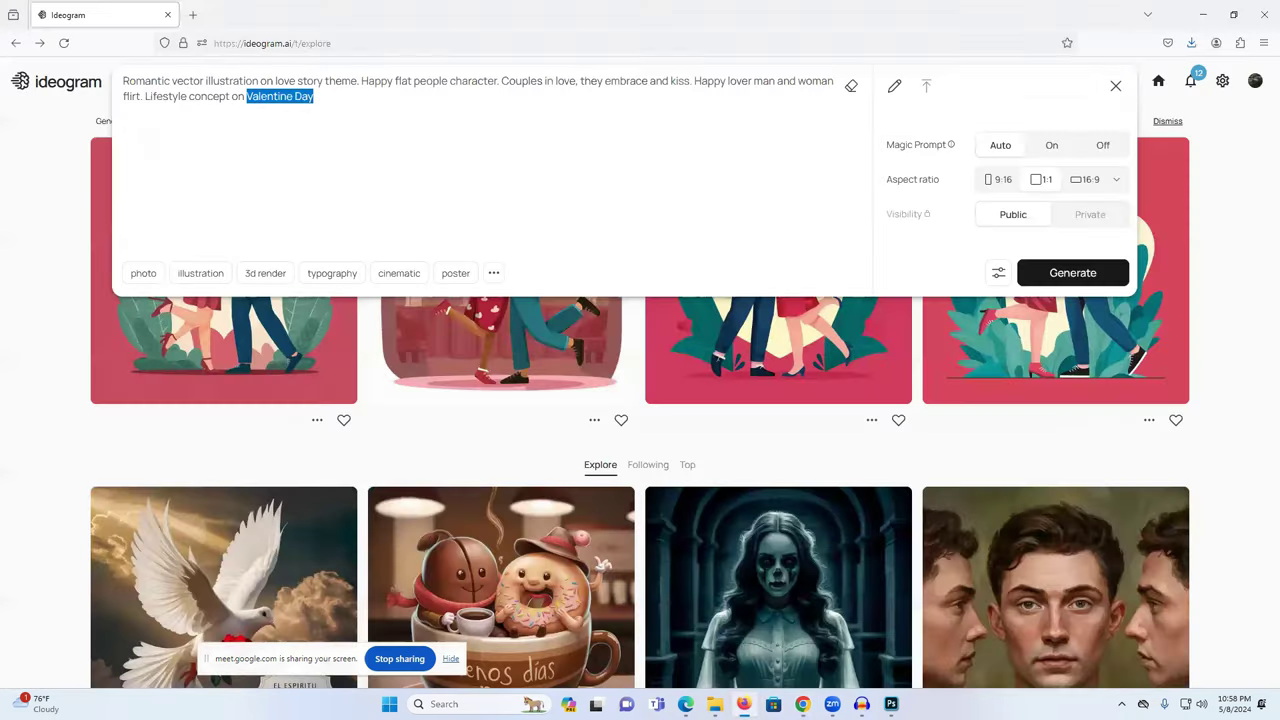
mouse_move(716, 704)
left_click(715, 630)
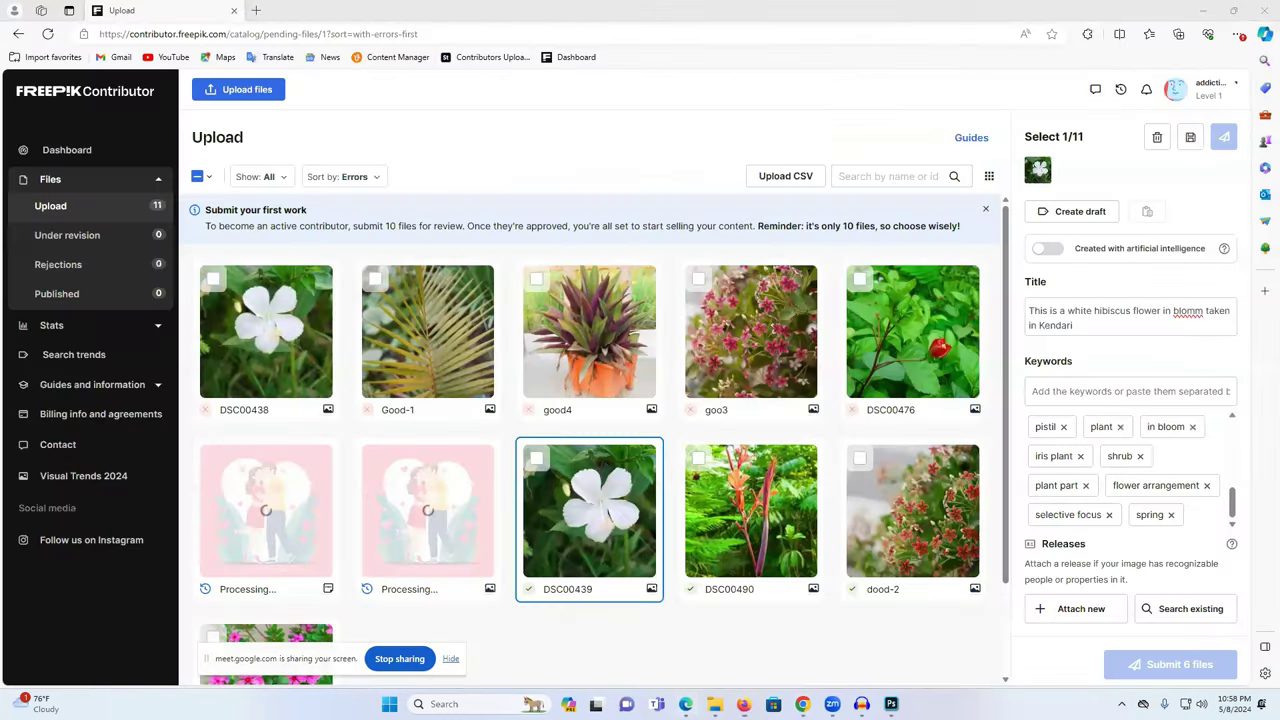
scroll(842, 628, "down", 2)
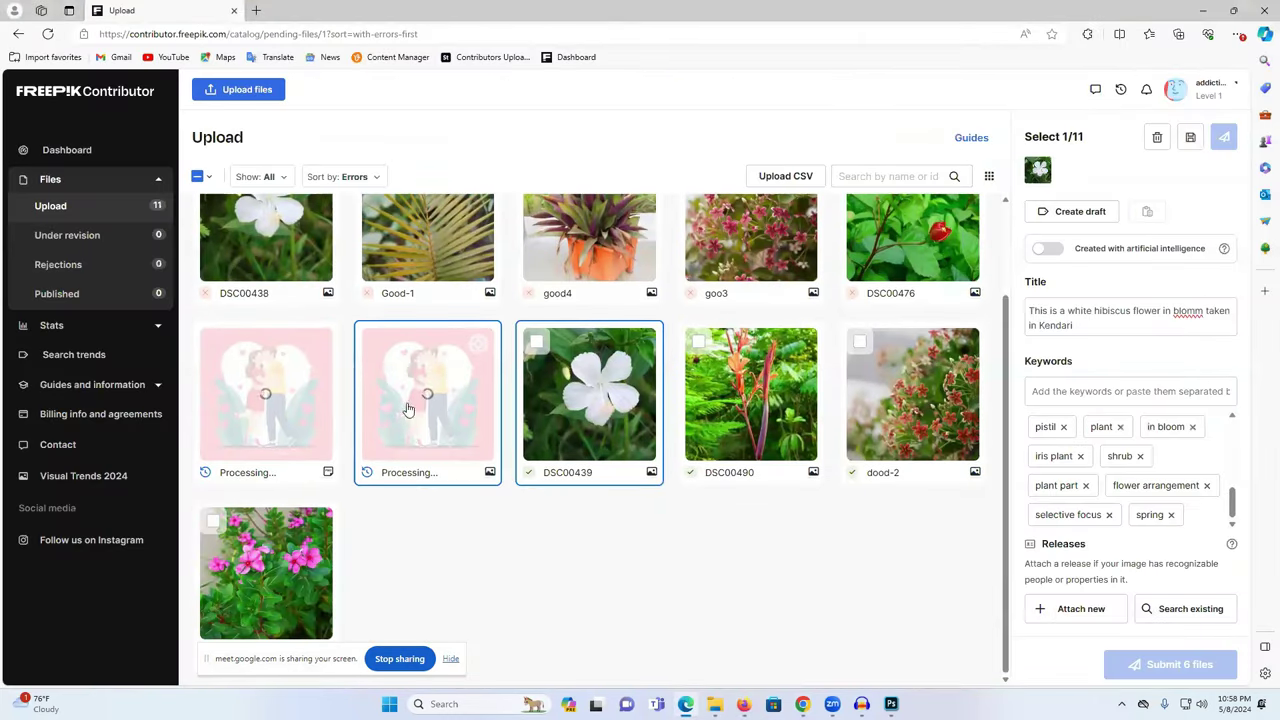
left_click(1045, 309)
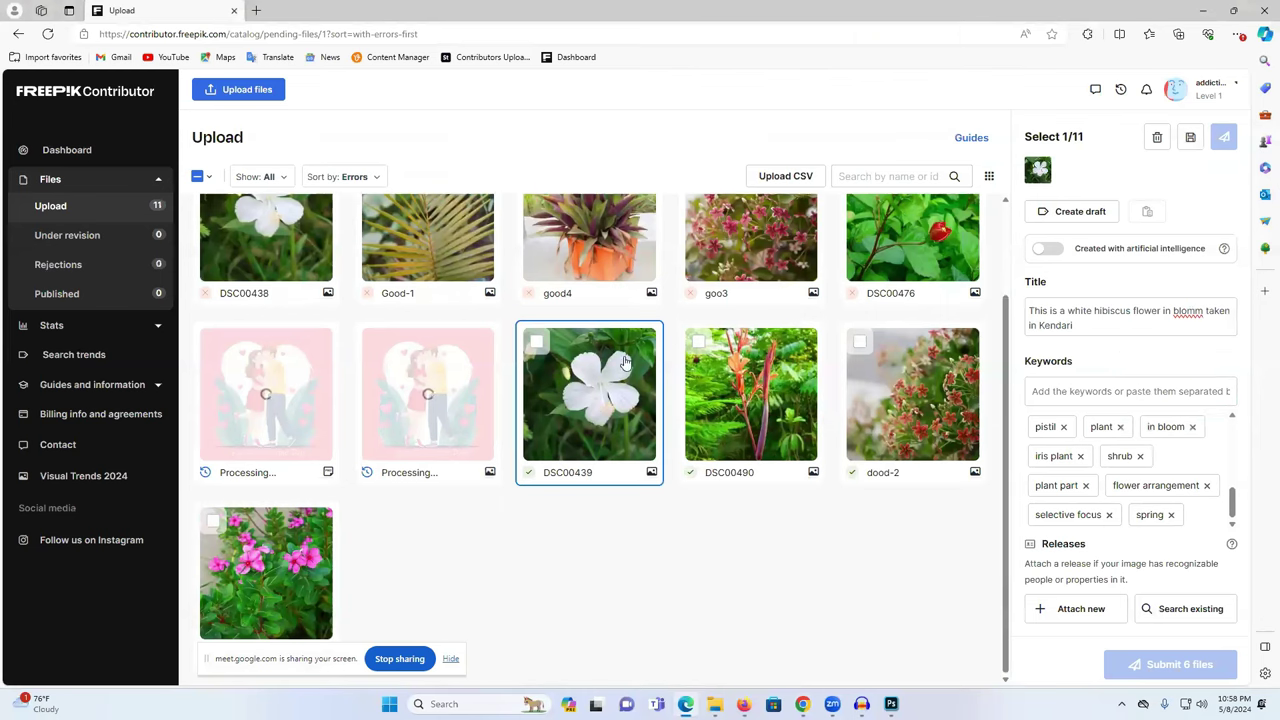
mouse_move(802, 704)
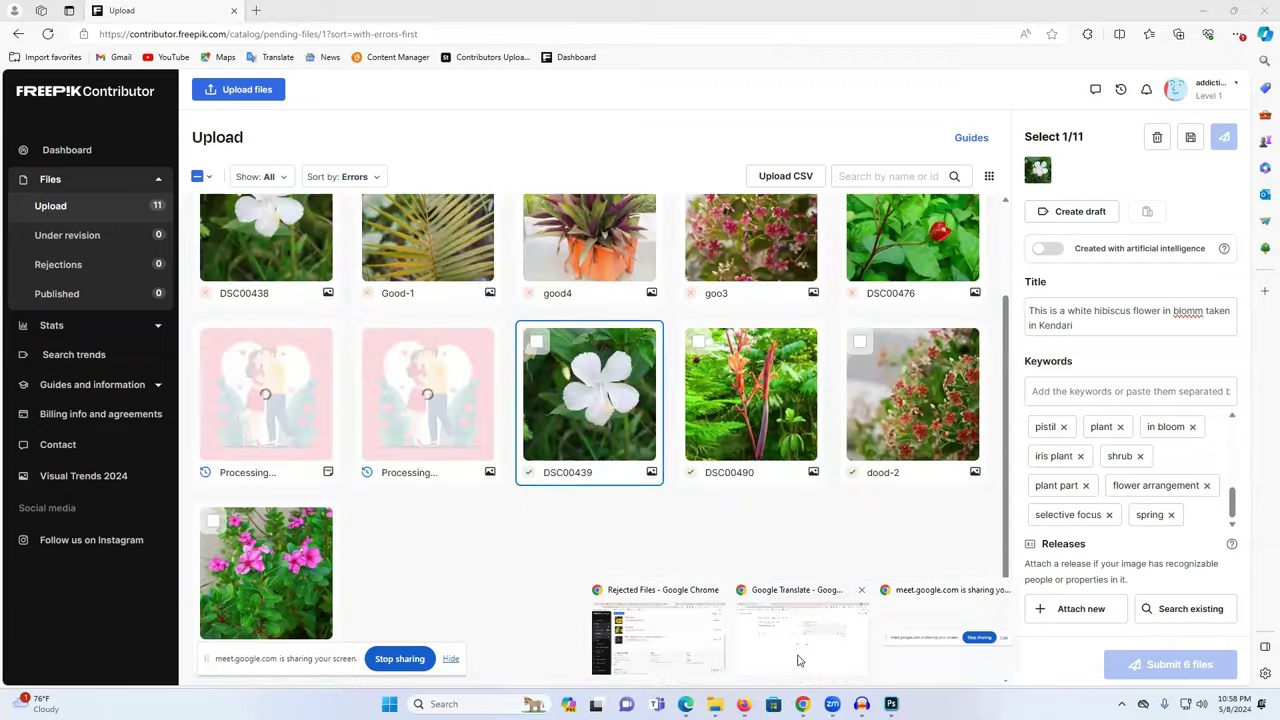
left_click(798, 640)
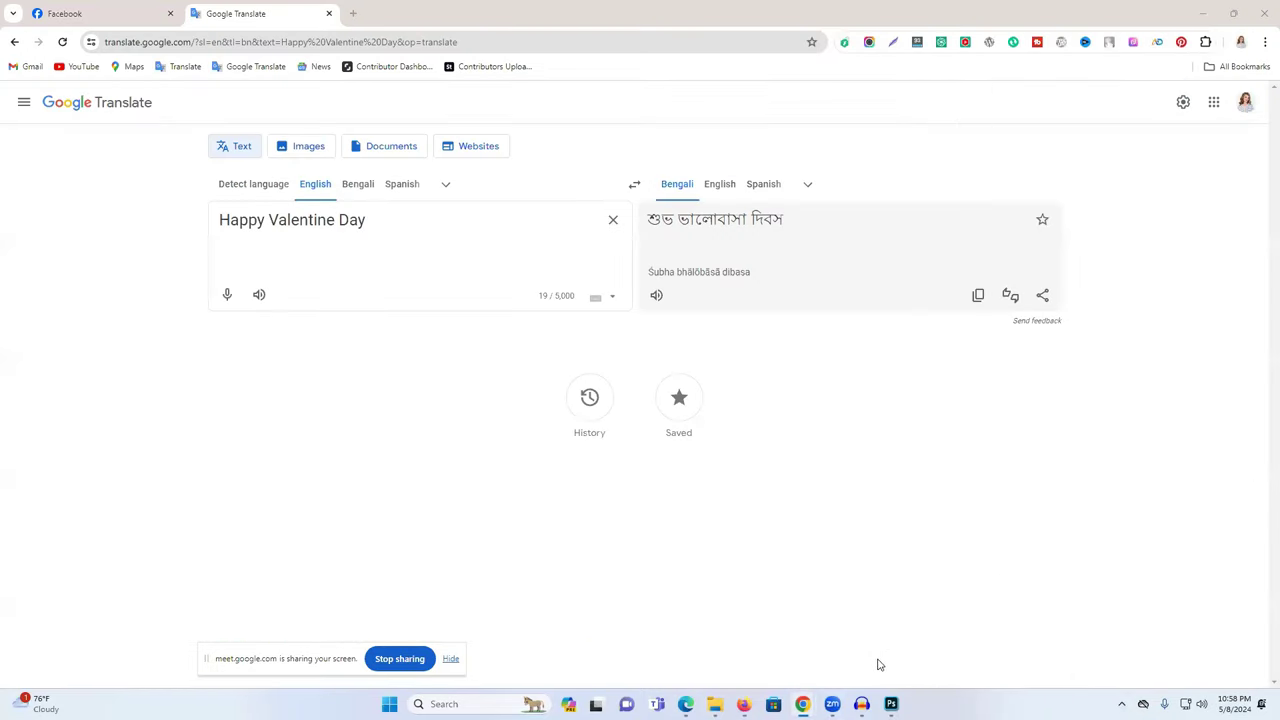
mouse_move(802, 704)
mouse_move(744, 704)
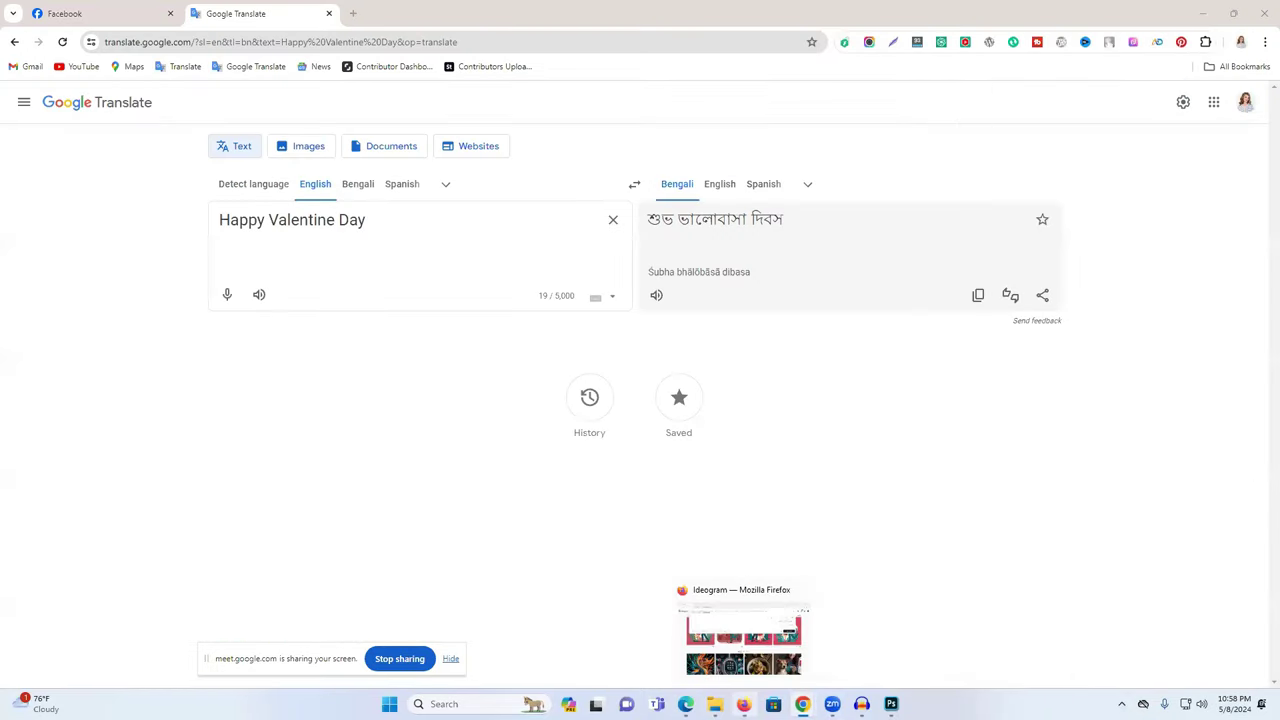
left_click(767, 668)
mouse_move(802, 704)
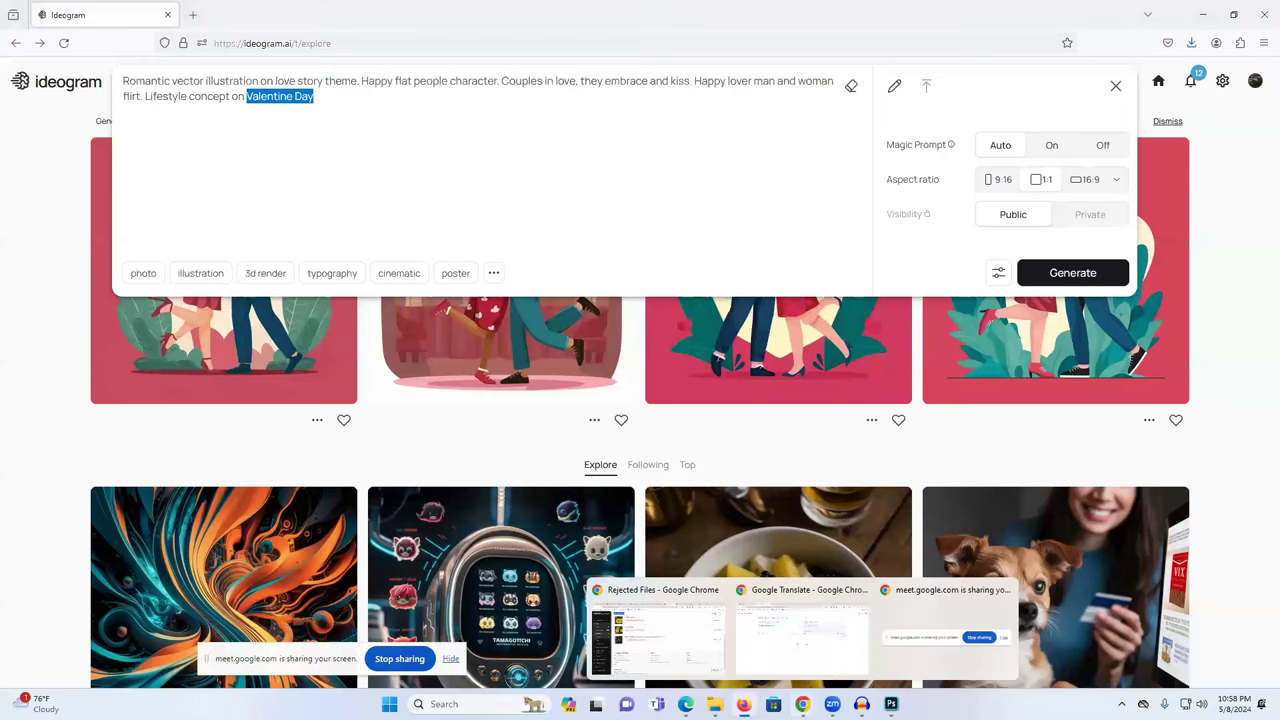
Switch to the main Chrome window and copy the search phrase "Mothers Day" from the Lexica page.
left_click(655, 635)
left_click(1072, 13)
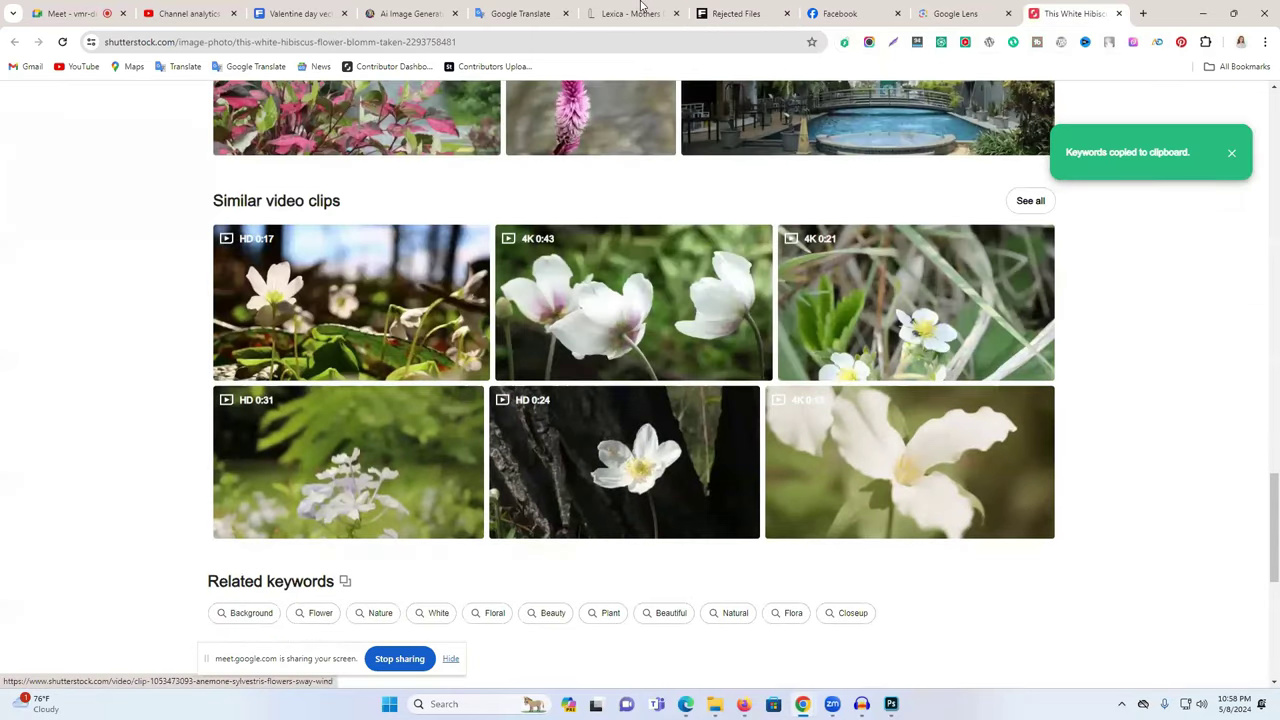
left_click(641, 10)
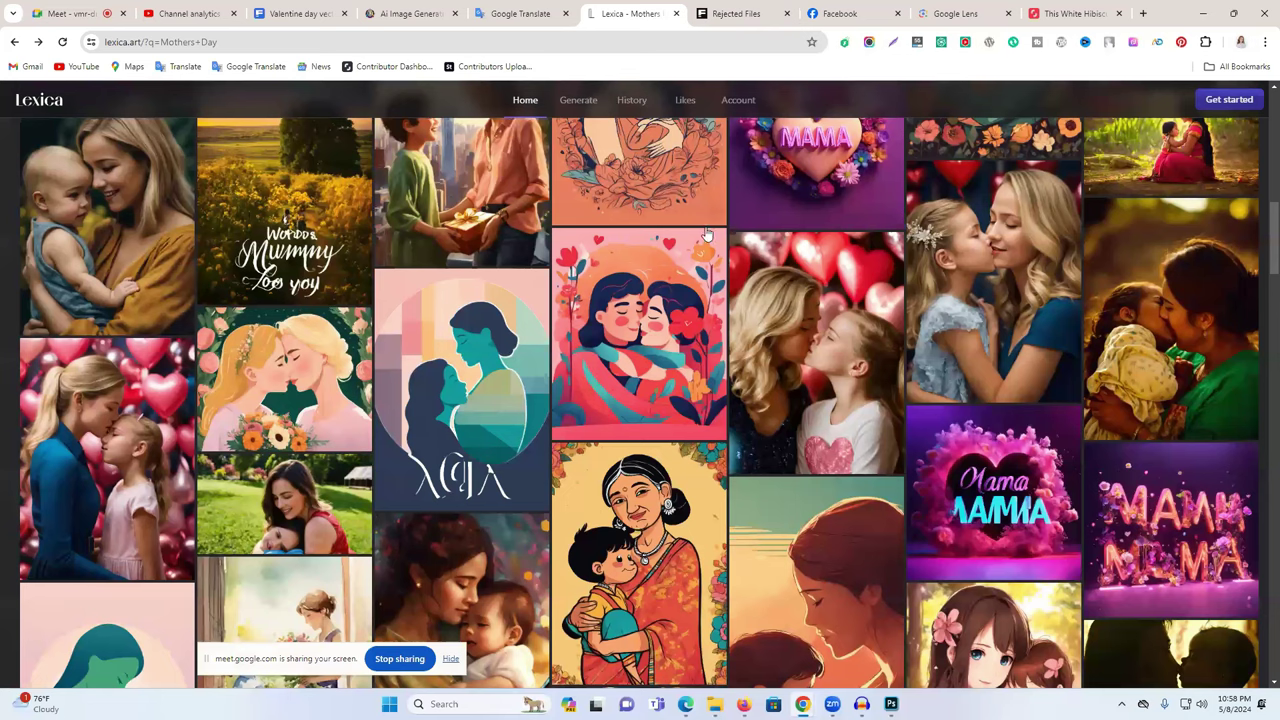
key("ctrl+9")
key("ctrl+shift+Tab")
key("ctrl+shift+Tab")
key("ctrl+shift+Tab")
key("ctrl+shift+Tab")
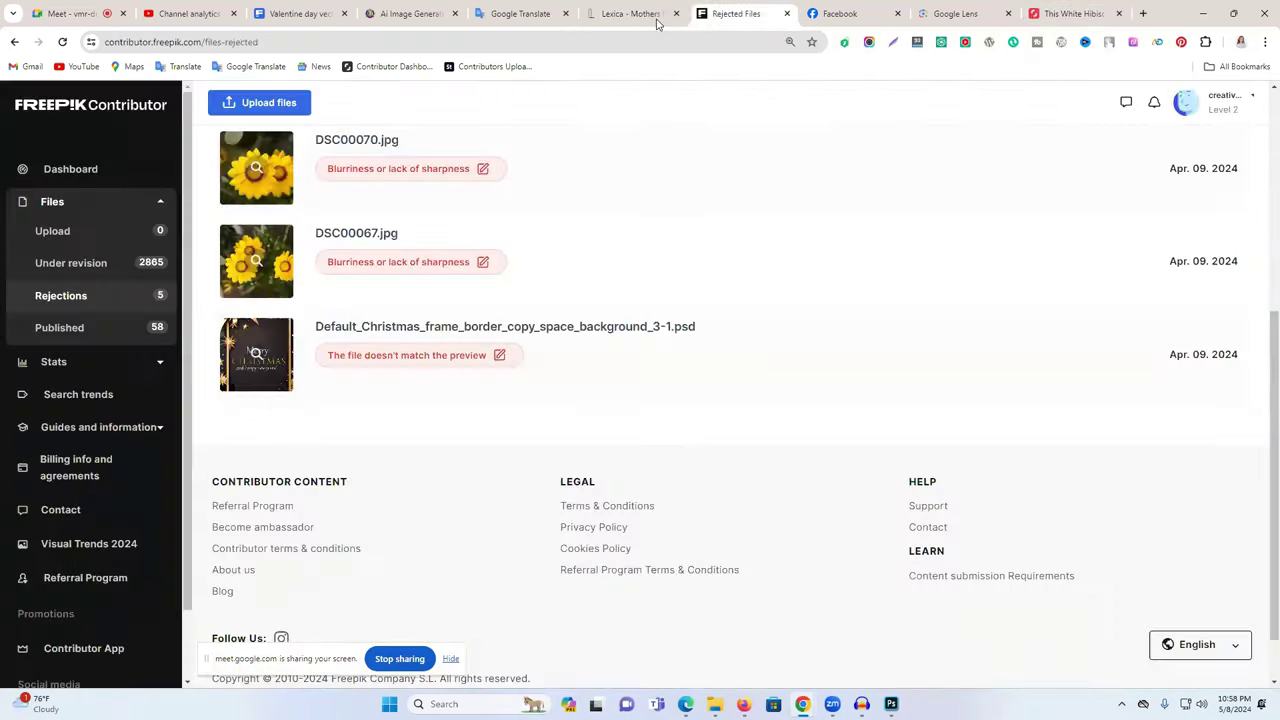
scroll(517, 128, "up", 1)
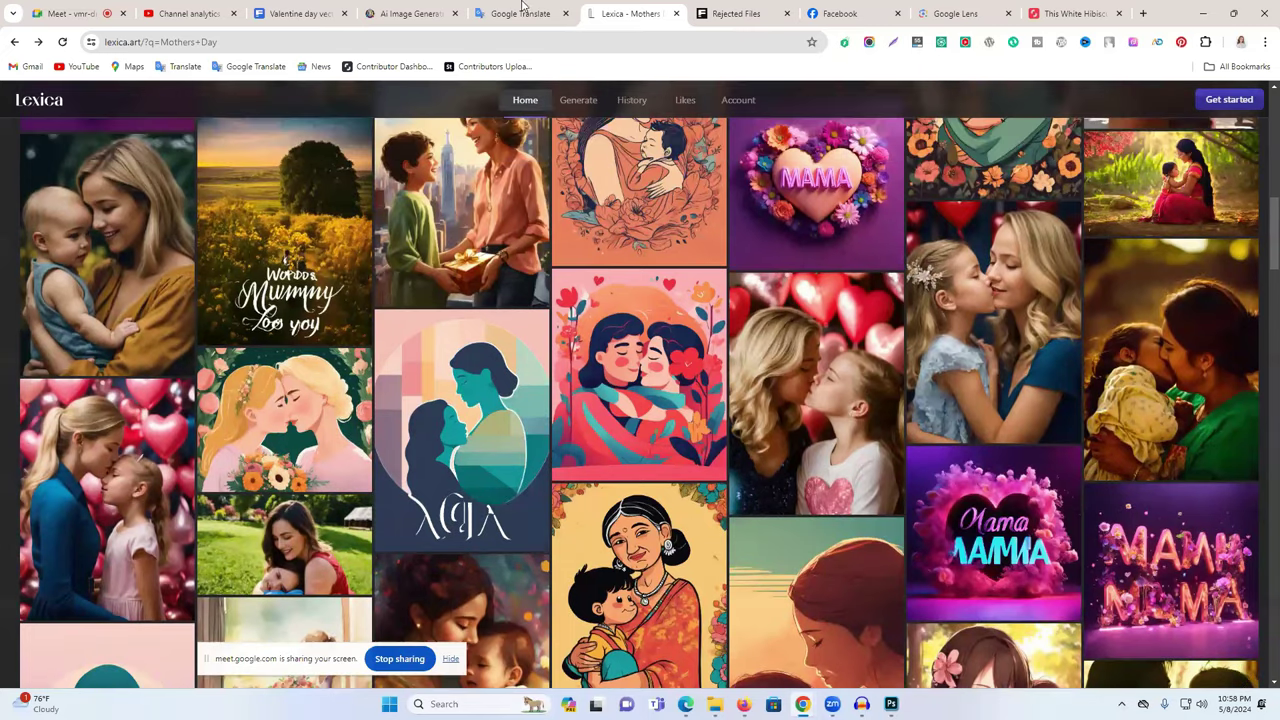
scroll(573, 303, "up", 10)
double_click(573, 303)
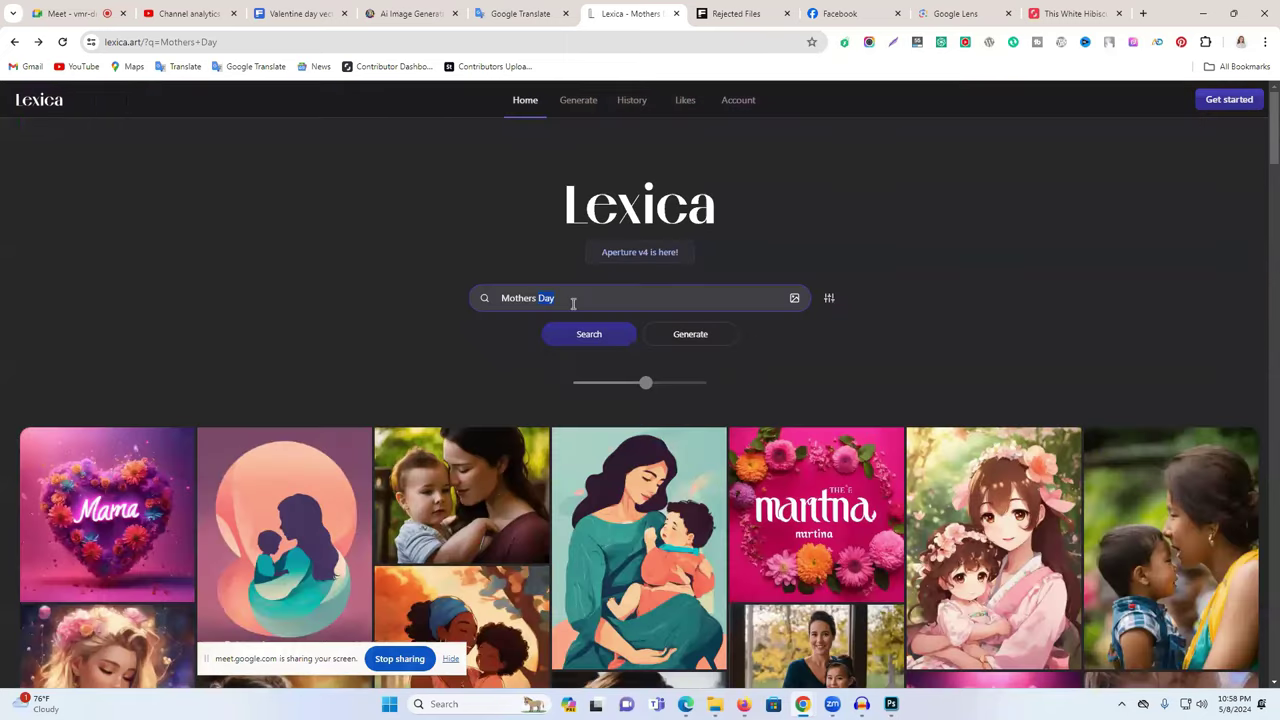
Search Shutterstock photos for "Mothers Day" from the white hibiscus page.
left_click(1035, 8)
scroll(777, 271, "up", 5)
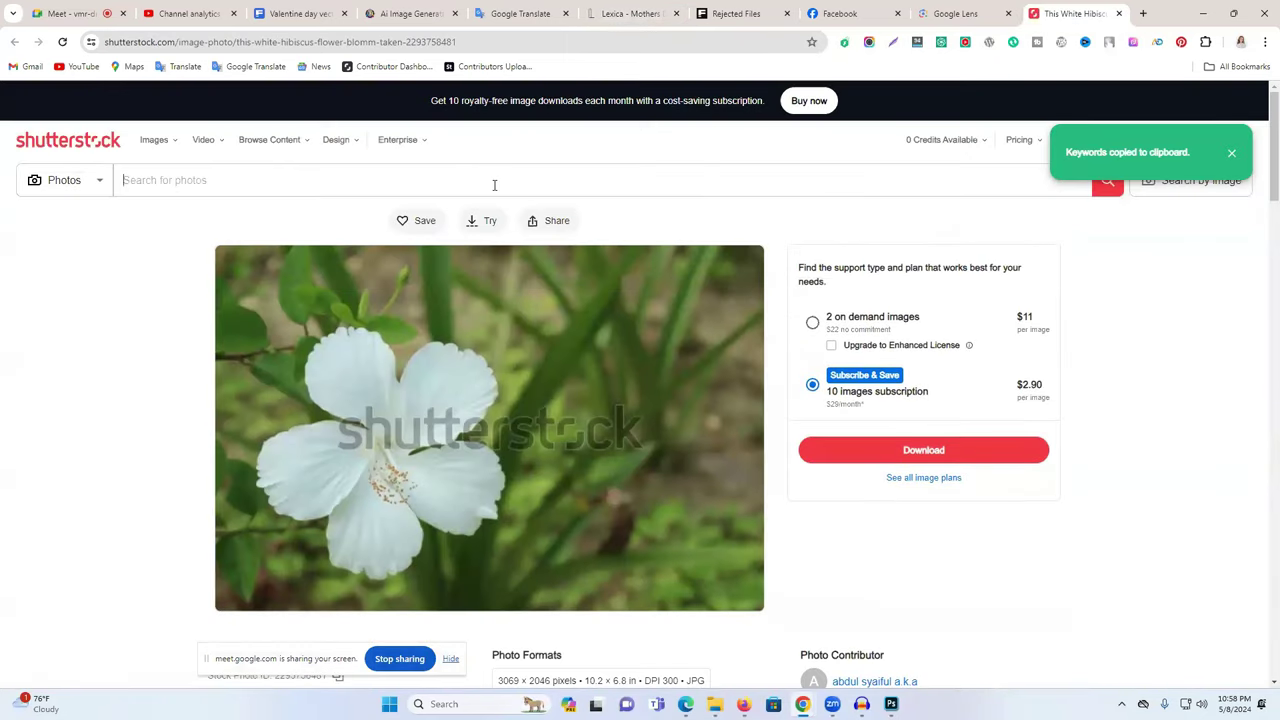
type("Mothers Day")
key("ctrl+f")
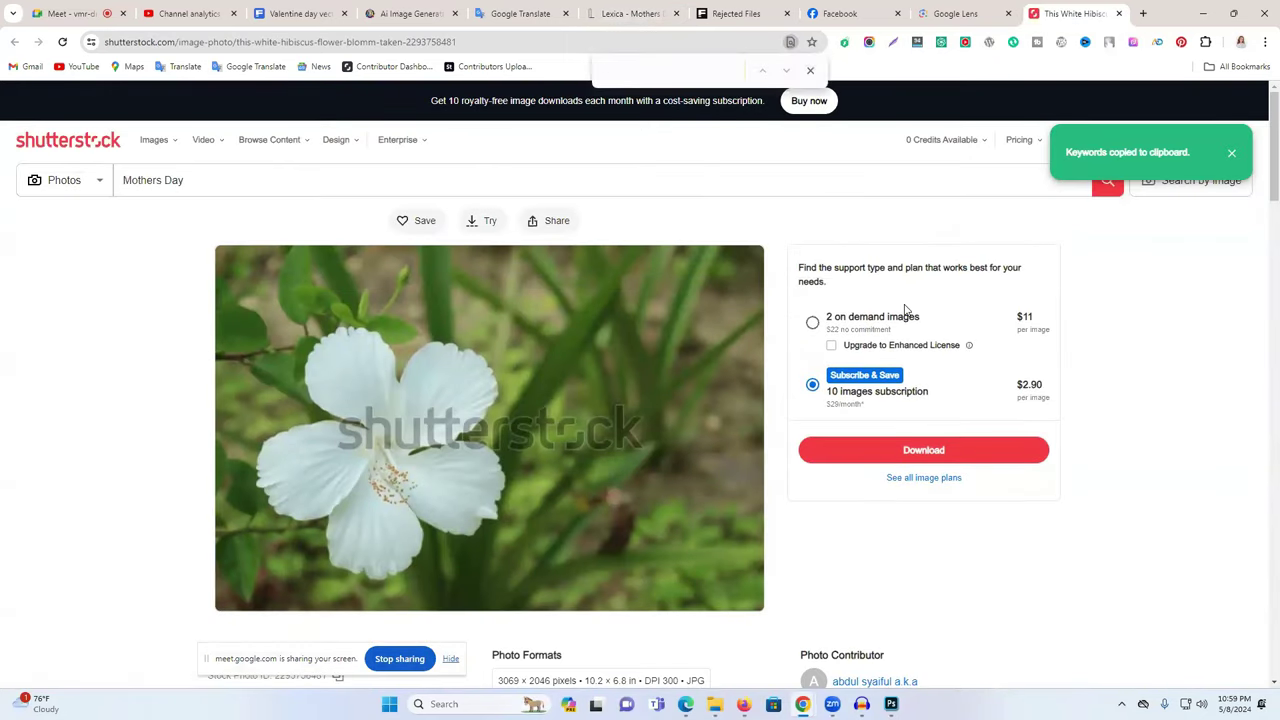
left_click(1110, 198)
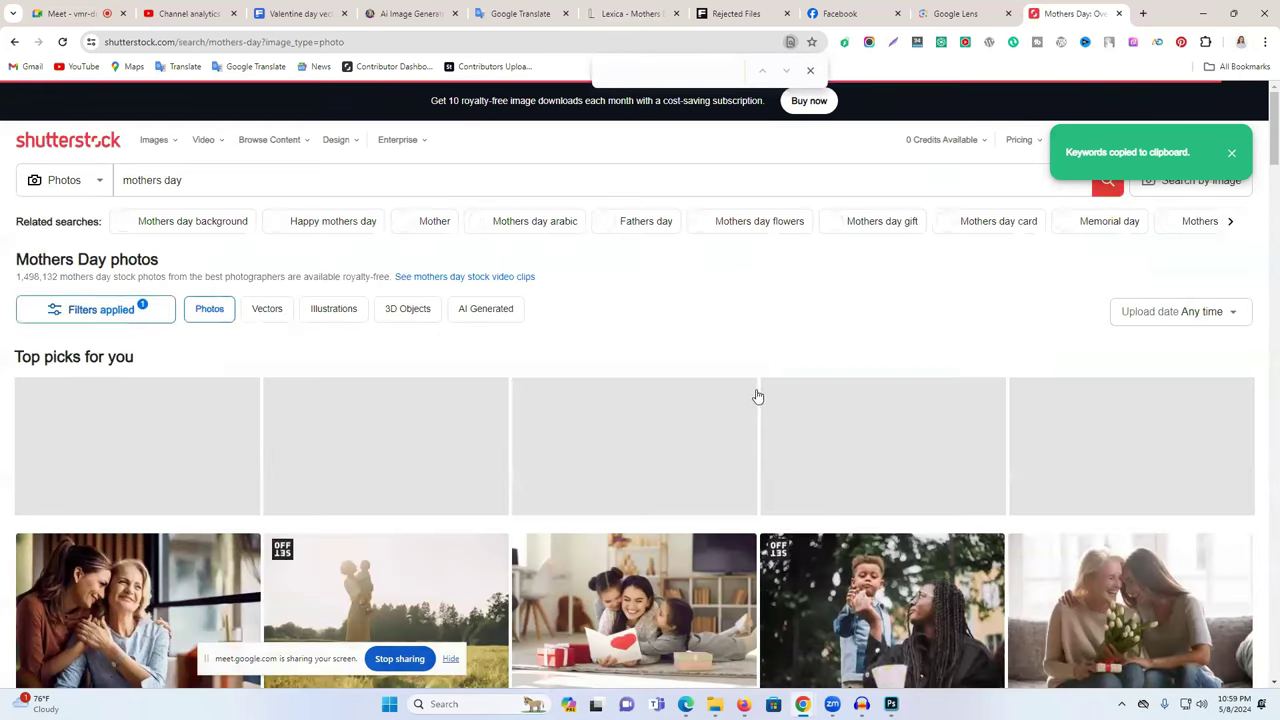
Browse the Mothers Day photo results and open the Happy Mother's Day calligraphy image with pink roses.
scroll(757, 393, "down", 3)
scroll(745, 427, "down", 2)
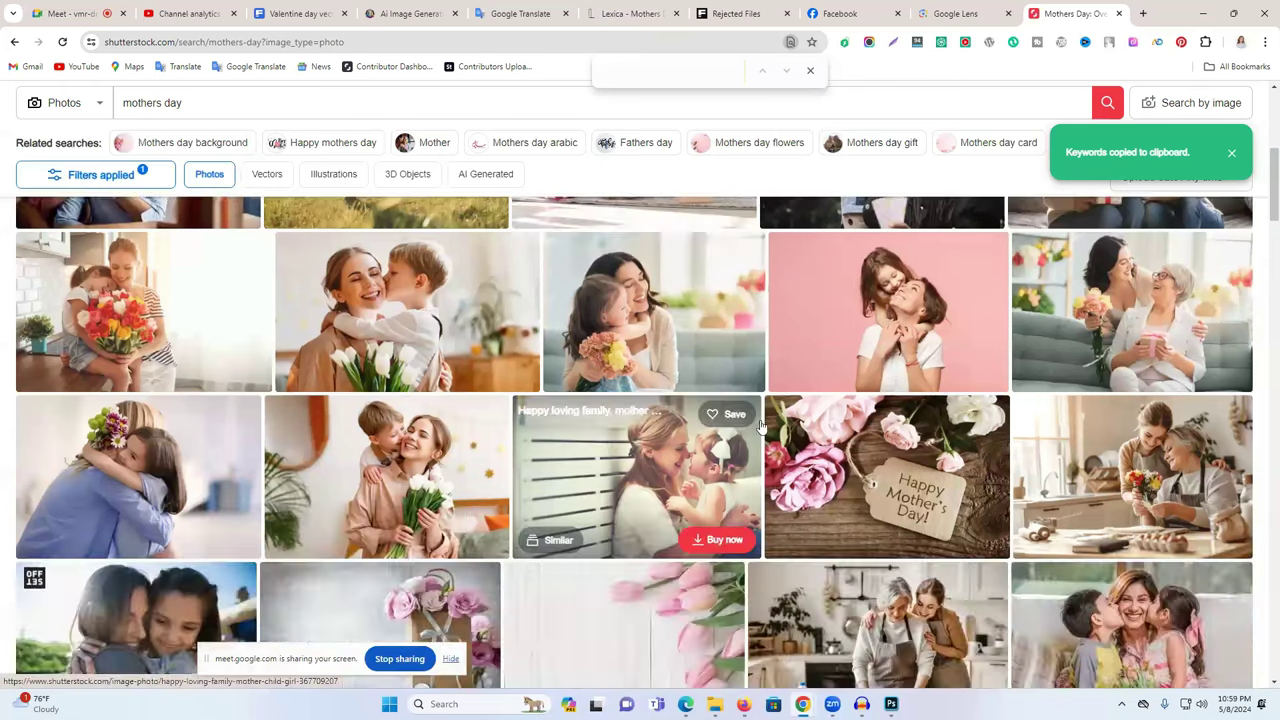
scroll(470, 405, "down", 2)
scroll(455, 408, "down", 2)
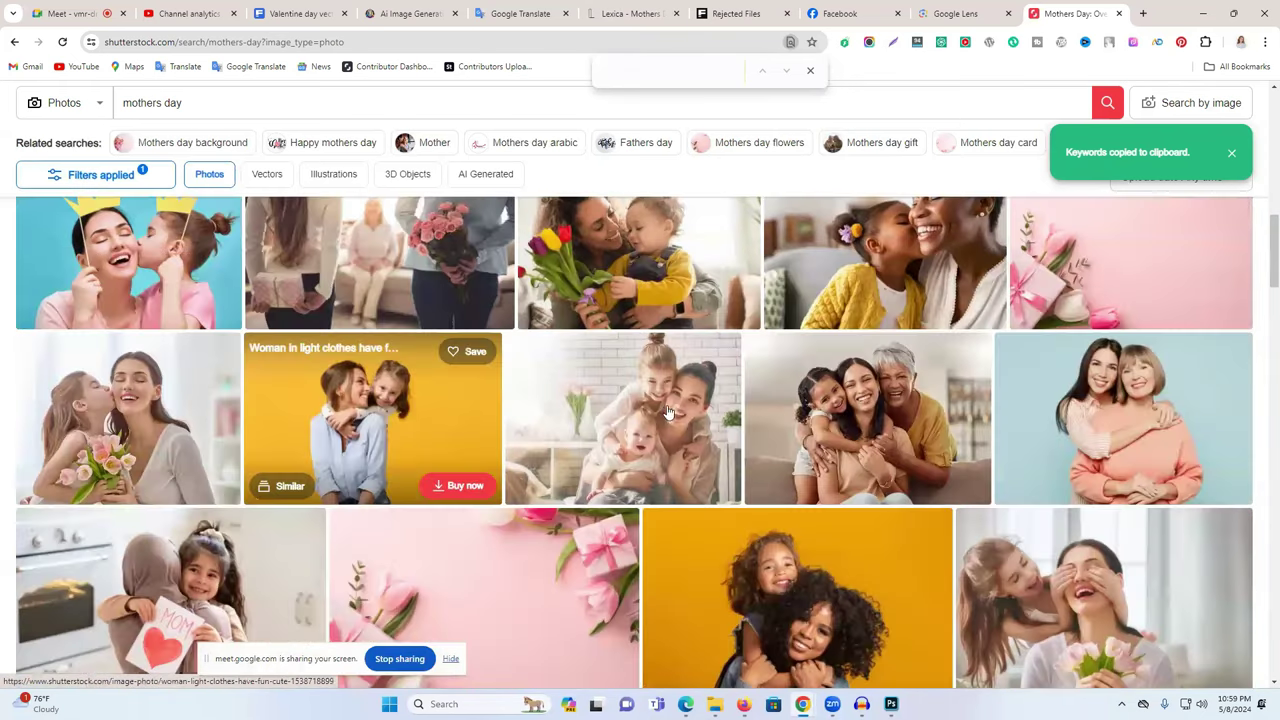
scroll(485, 395, "down", 2)
scroll(610, 380, "down", 2)
scroll(645, 340, "down", 3)
scroll(883, 462, "down", 1)
left_click(886, 456)
Review the related keywords and similar images of the Mother's Day calligraphy photo.
scroll(490, 409, "down", 15)
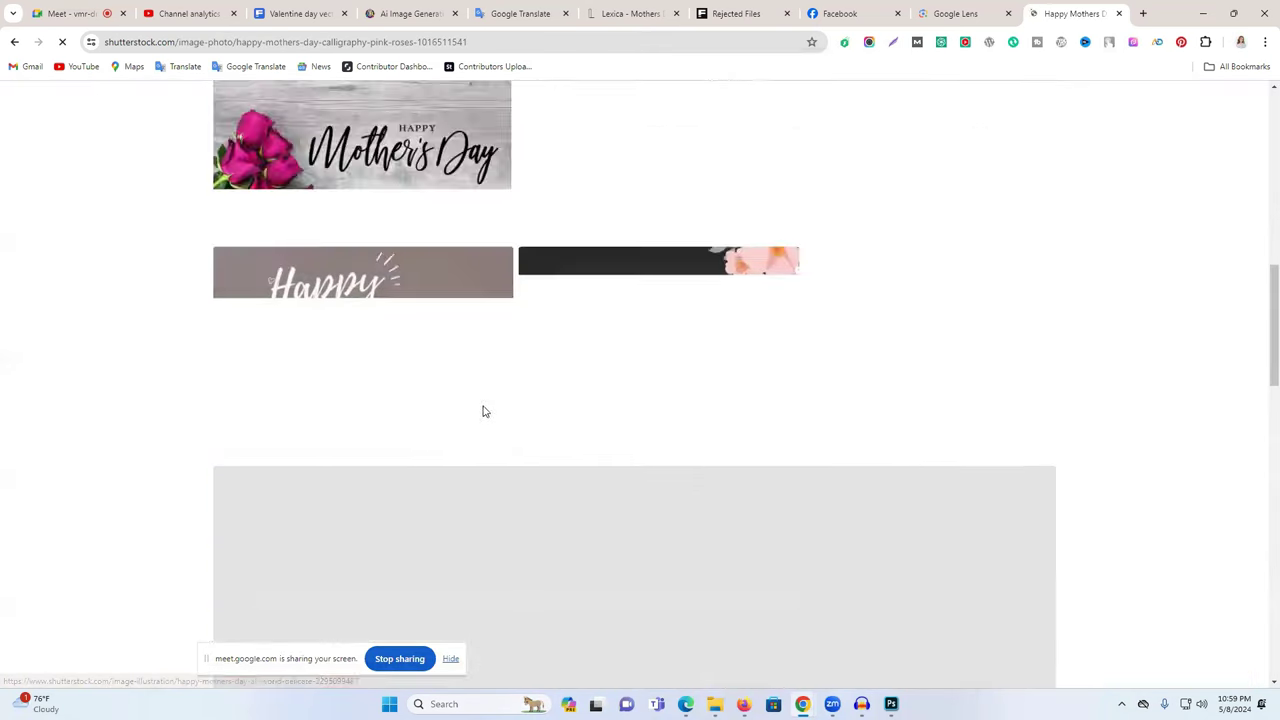
scroll(390, 447, "down", 2)
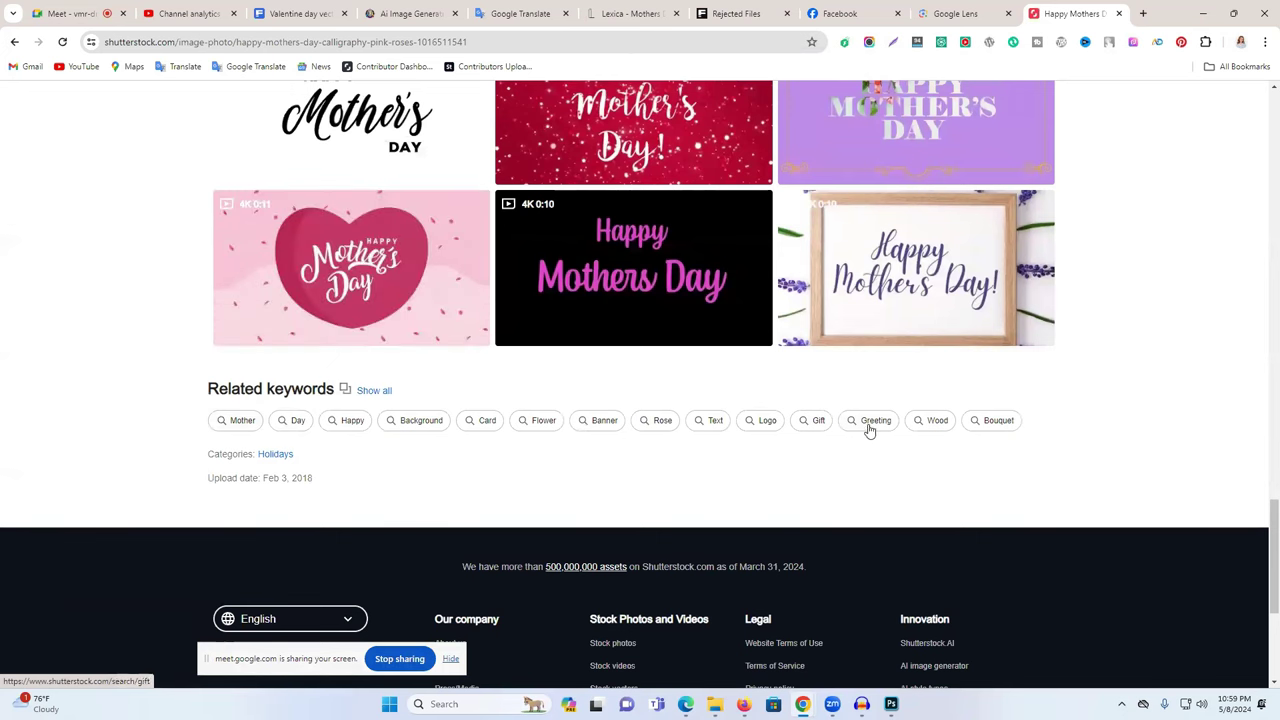
scroll(737, 449, "up", 4)
scroll(637, 313, "up", 1)
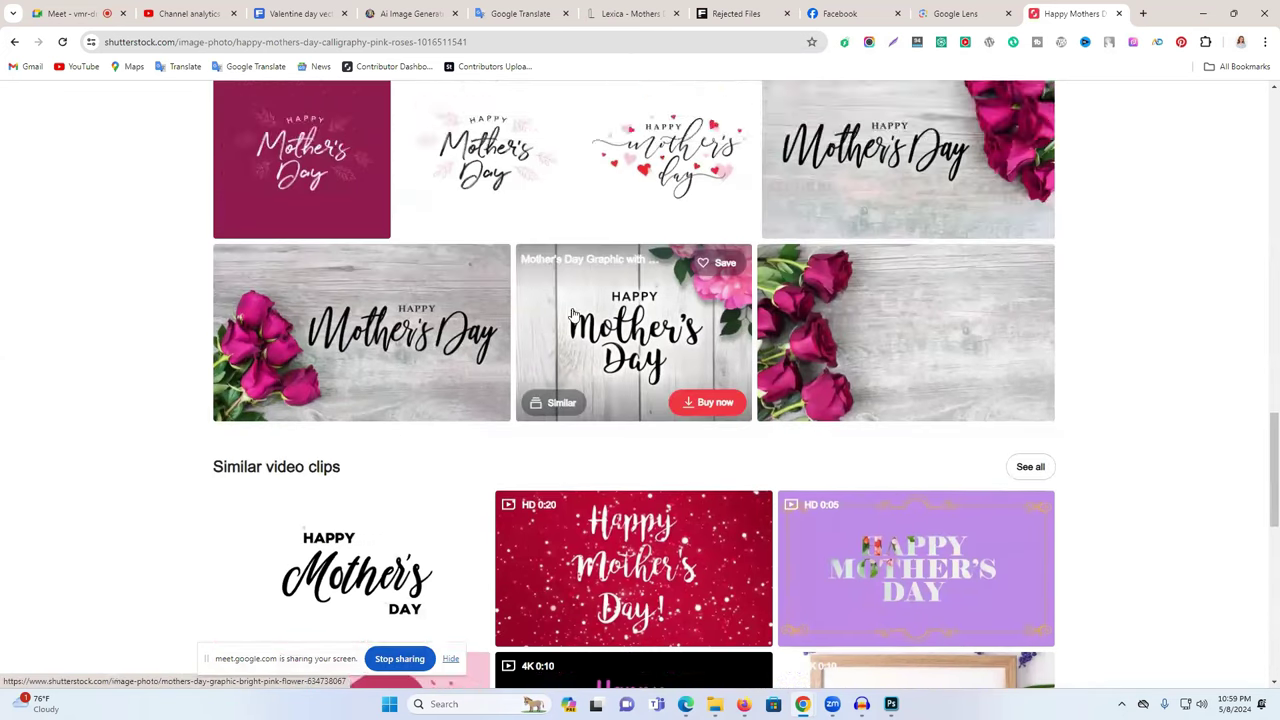
Open the similar video clip with Mother's Day lettering in a pink heart and review its related video keywords.
scroll(600, 330, "down", 2)
left_click(378, 503)
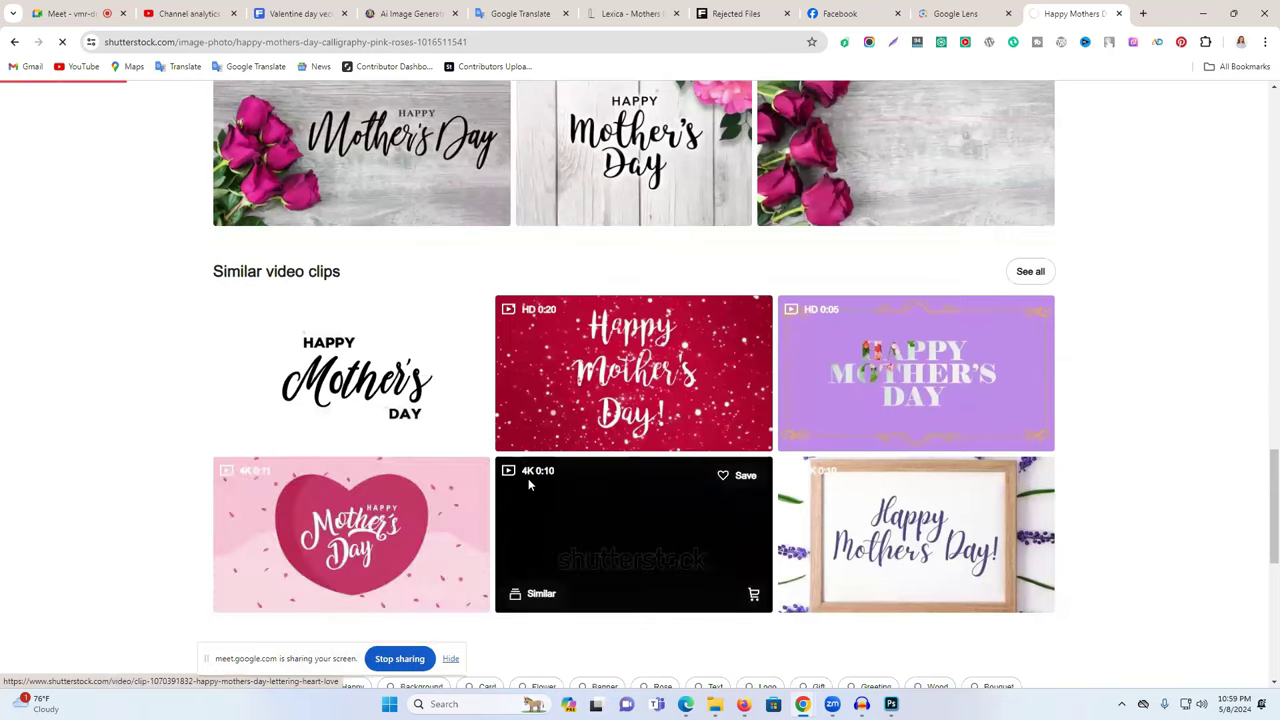
scroll(551, 453, "down", 3)
scroll(549, 453, "down", 18)
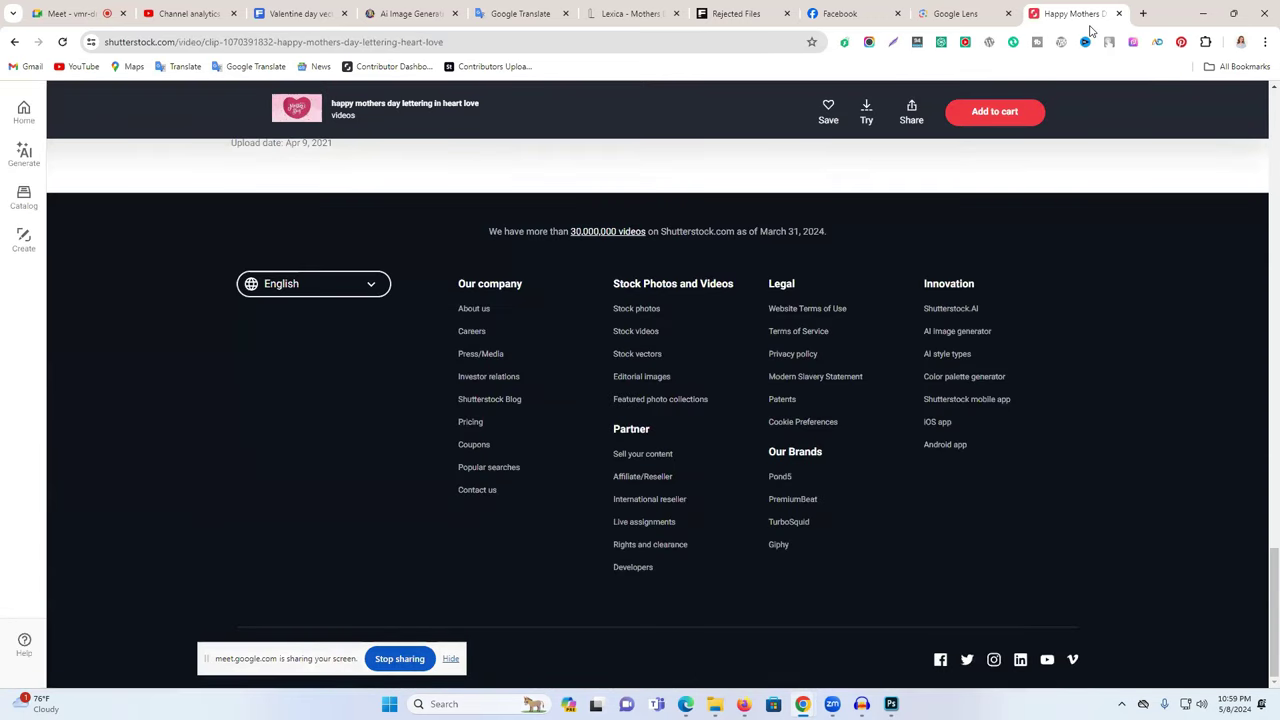
scroll(721, 464, "up", 12)
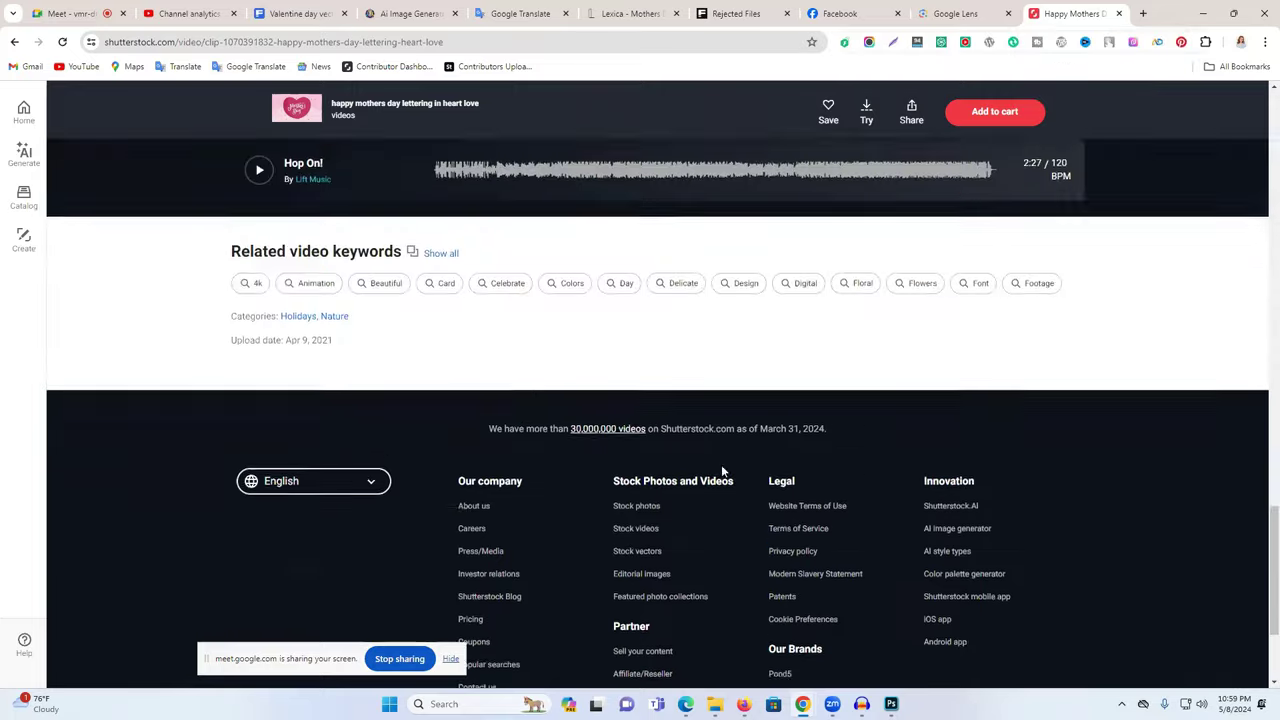
Highlight the phrase "happy mothers day" in the clip's video description.
scroll(492, 432, "up", 8)
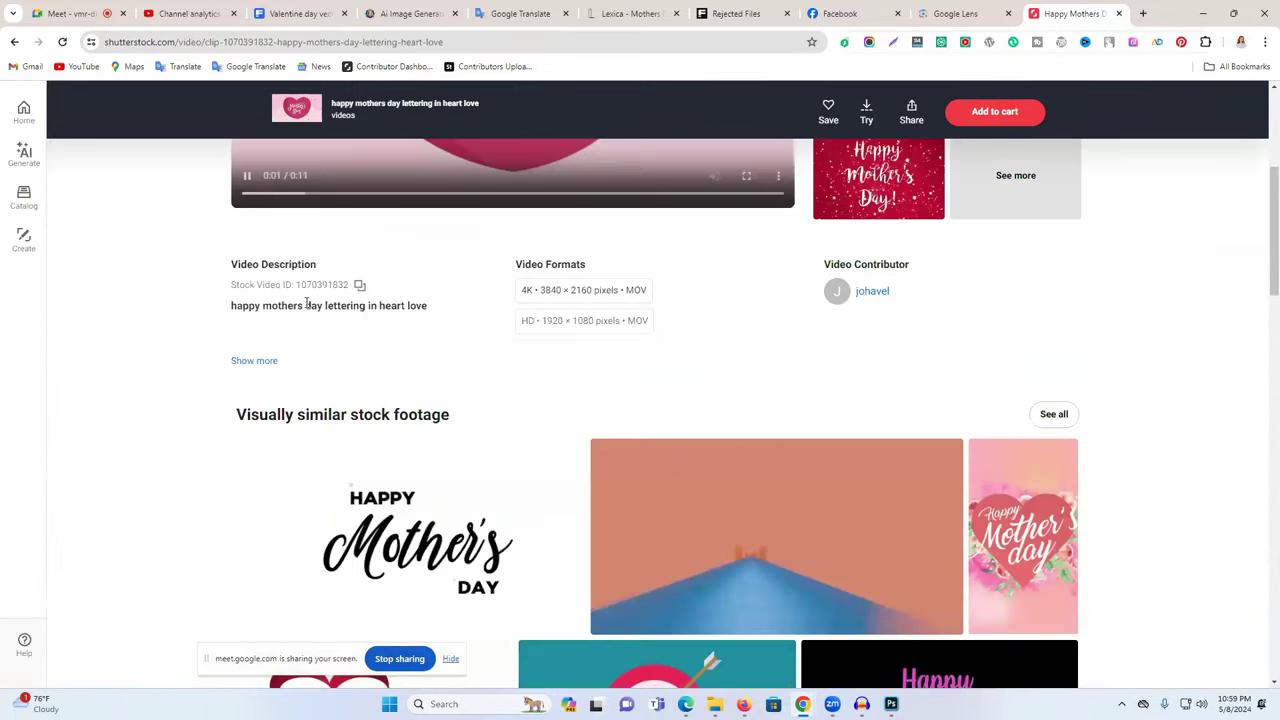
left_click_drag(286, 311, 231, 307)
left_click(322, 307)
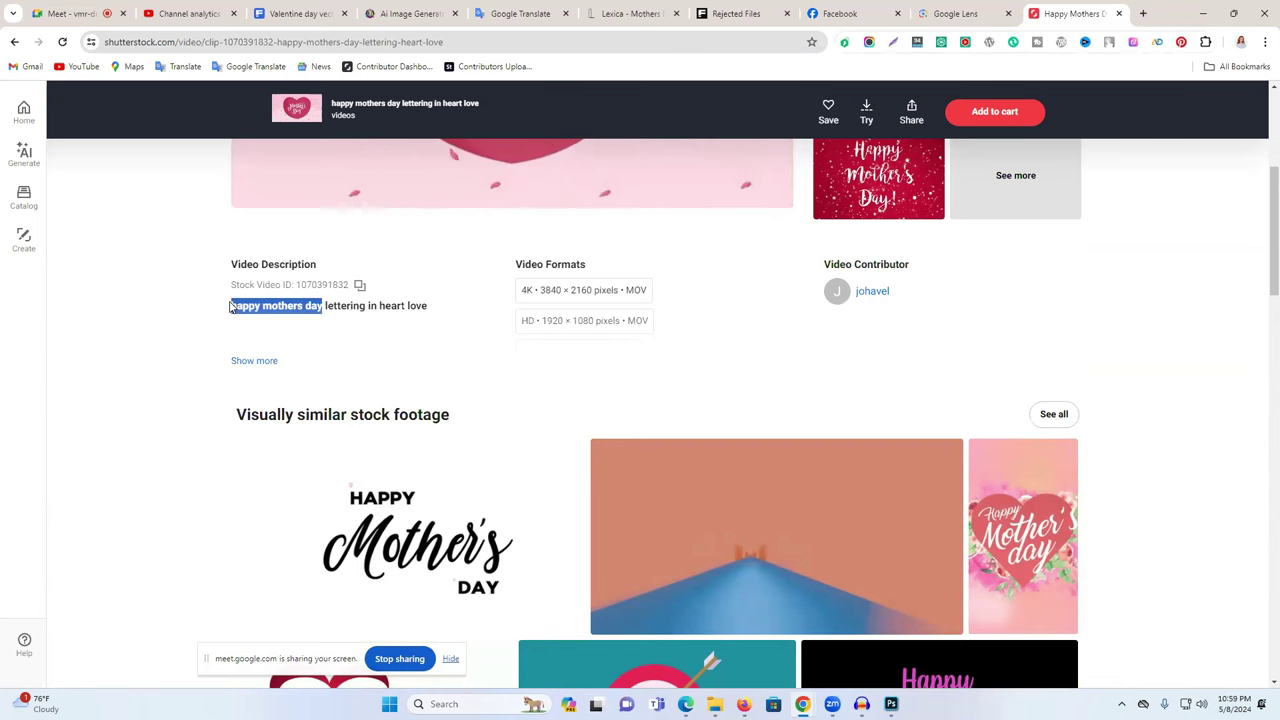
Highlight the opening words of the video description again, from "happy mothers day" into "lettering".
left_click(322, 310)
left_click_drag(338, 307, 231, 307)
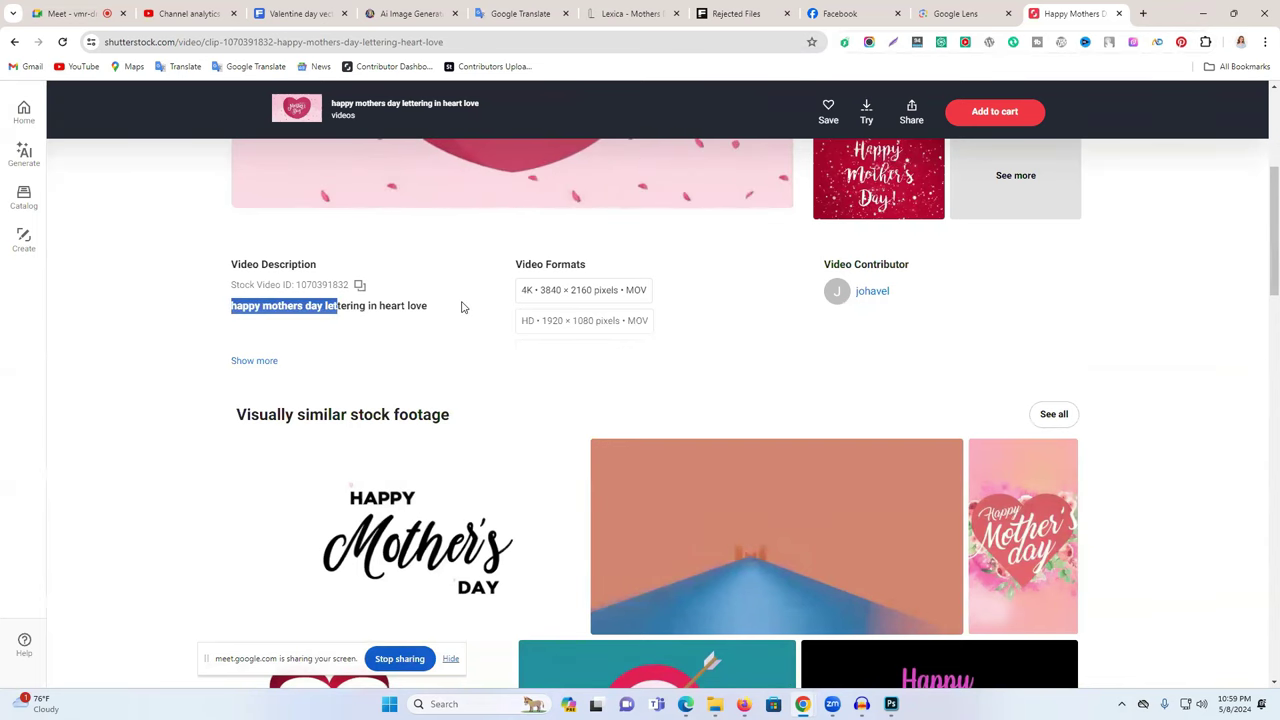
scroll(486, 380, "up", 1)
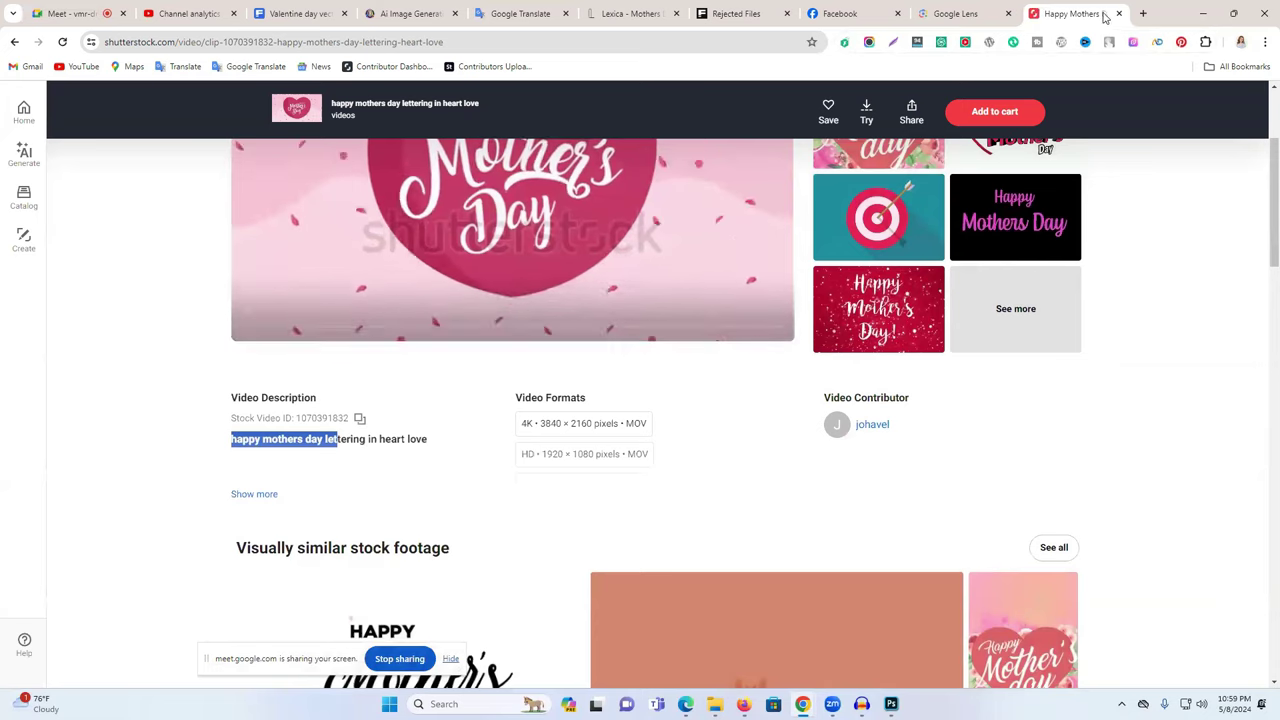
Close the Shutterstock clip, Google Lens and Rejected Files pages, checking the Facebook chat list in between.
left_click(1118, 13)
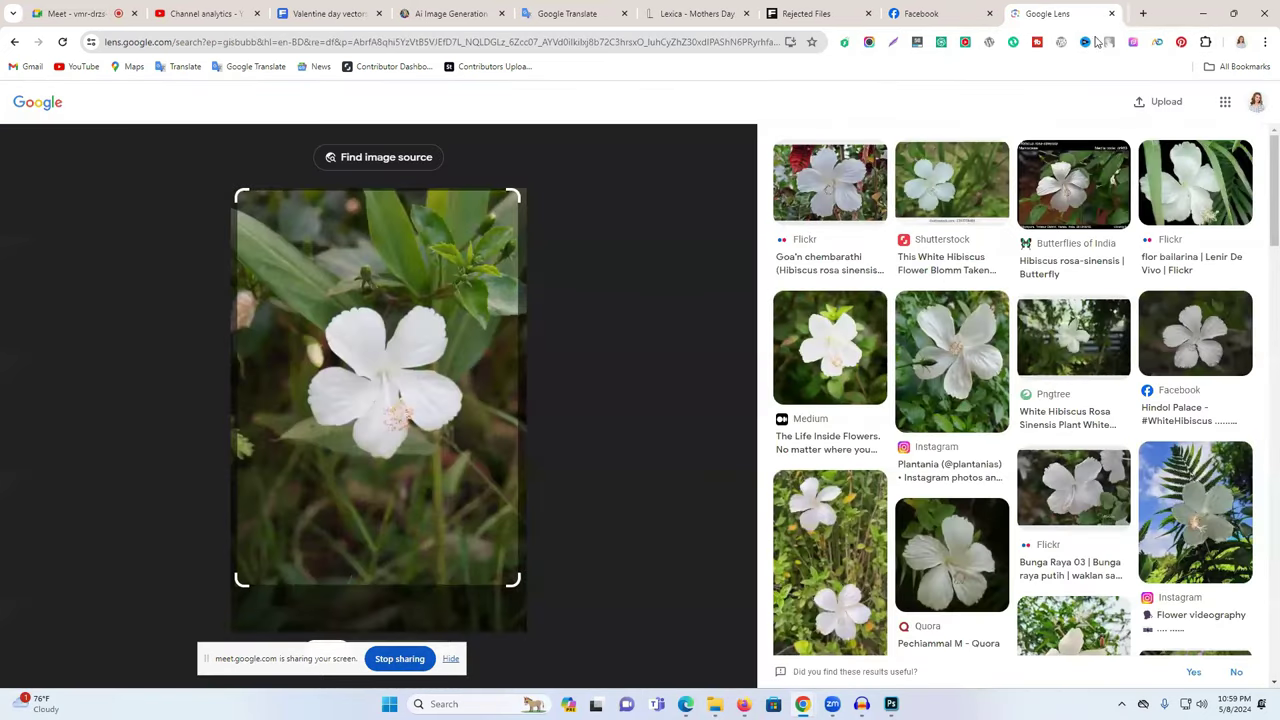
left_click(1119, 14)
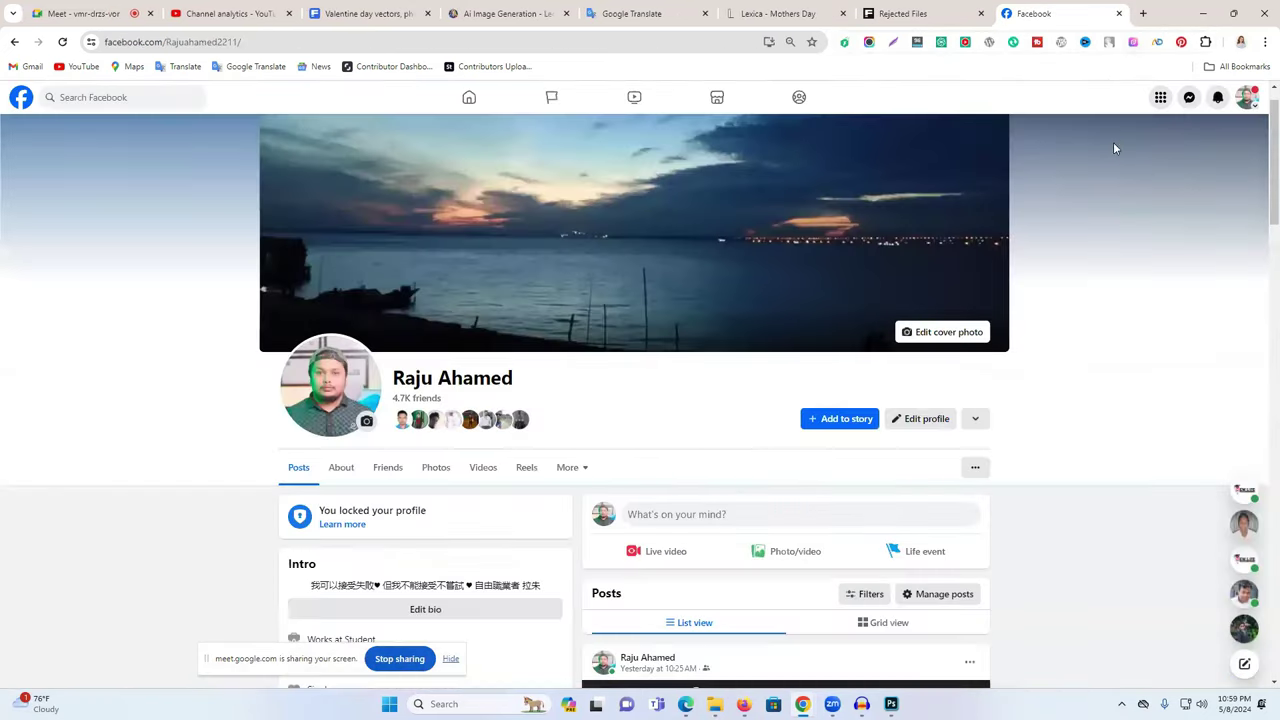
left_click(1189, 97)
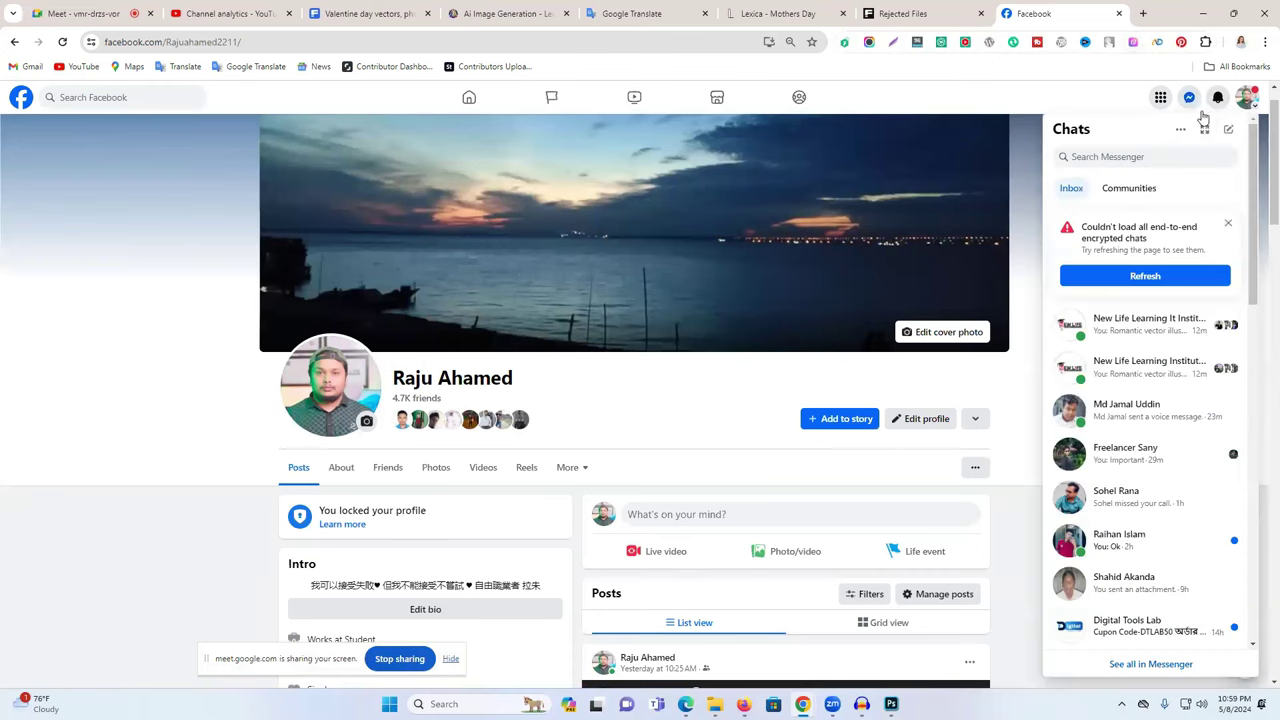
left_click(900, 12)
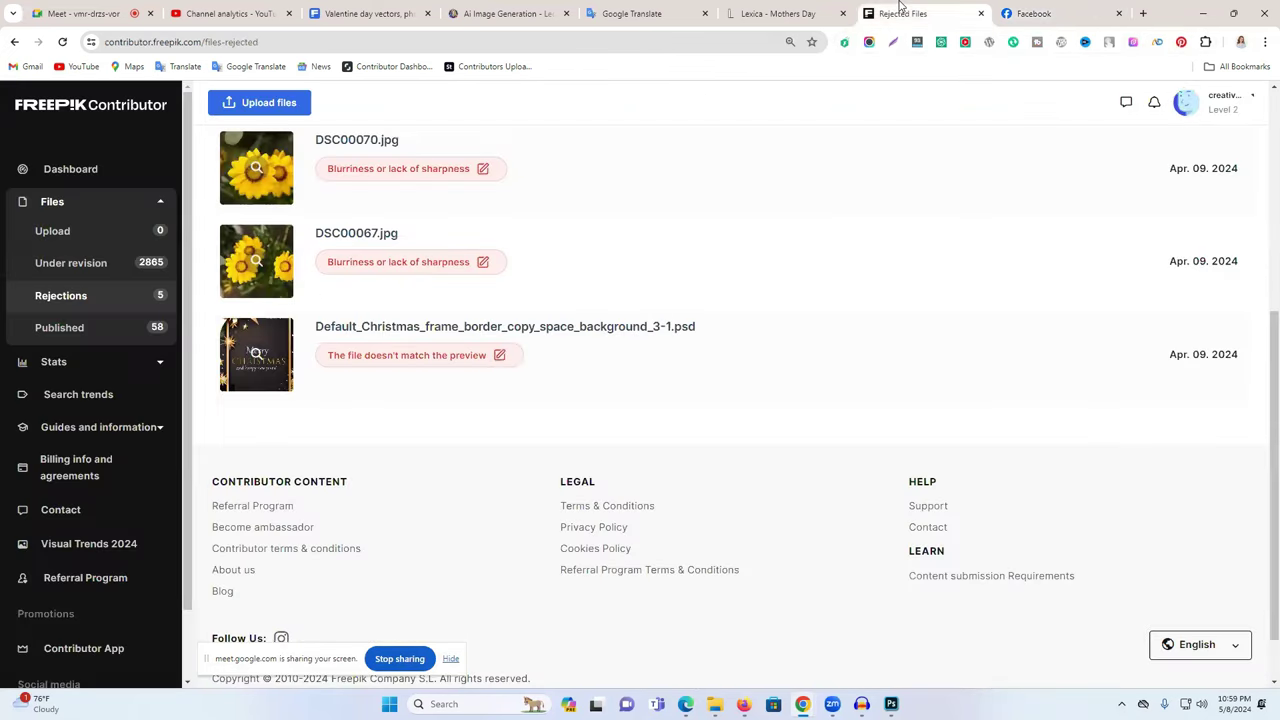
left_click(982, 13)
Switch to the Edge window with the Freepik Contributor uploads and reload the page.
key("alt+Tab")
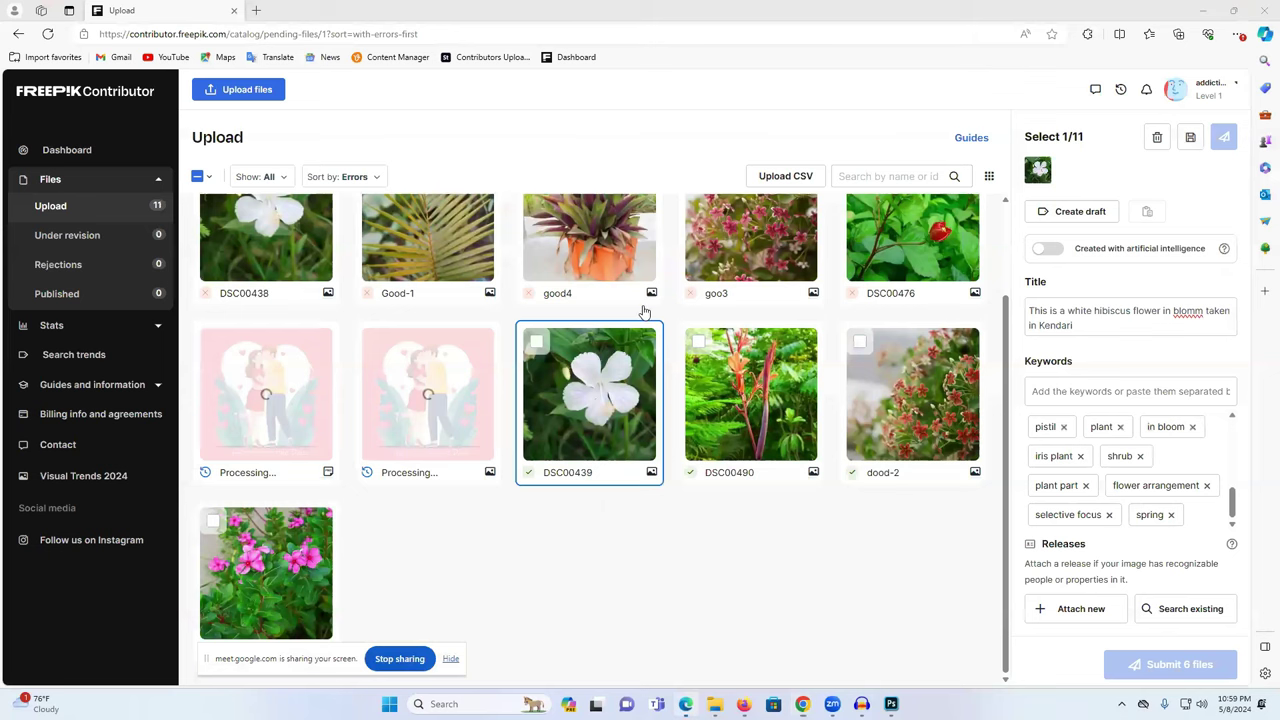
left_click(47, 34)
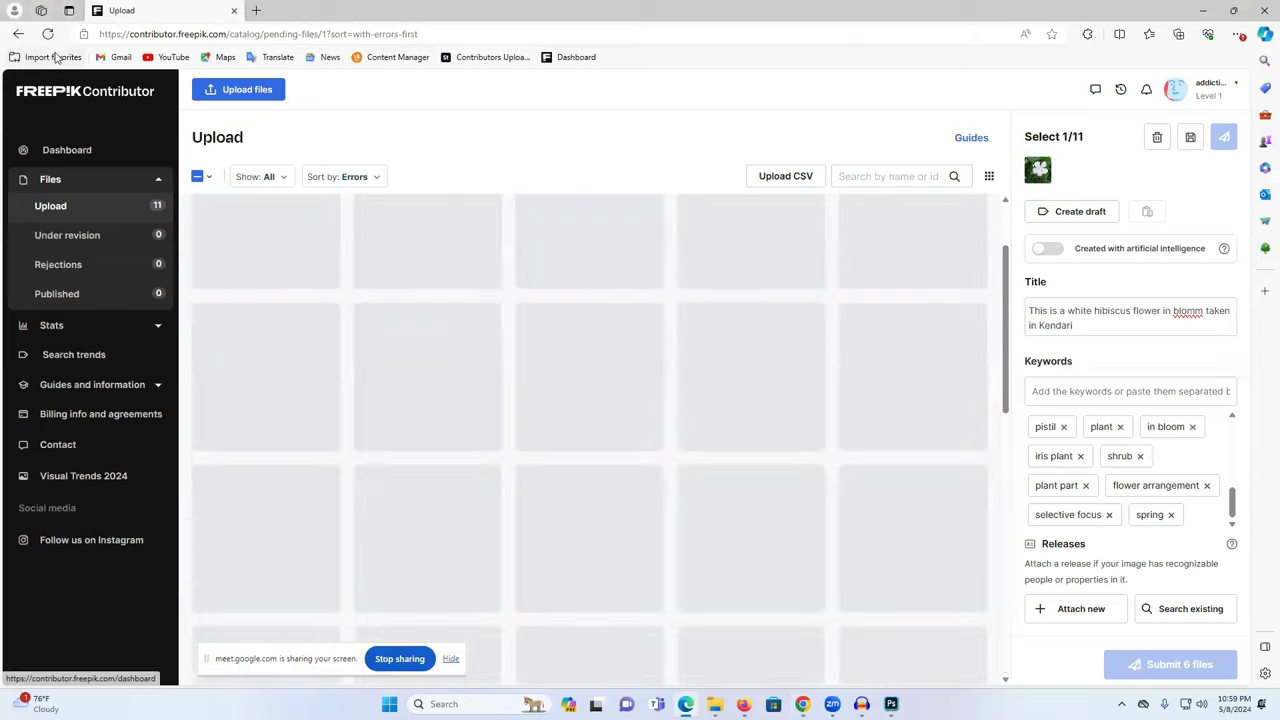